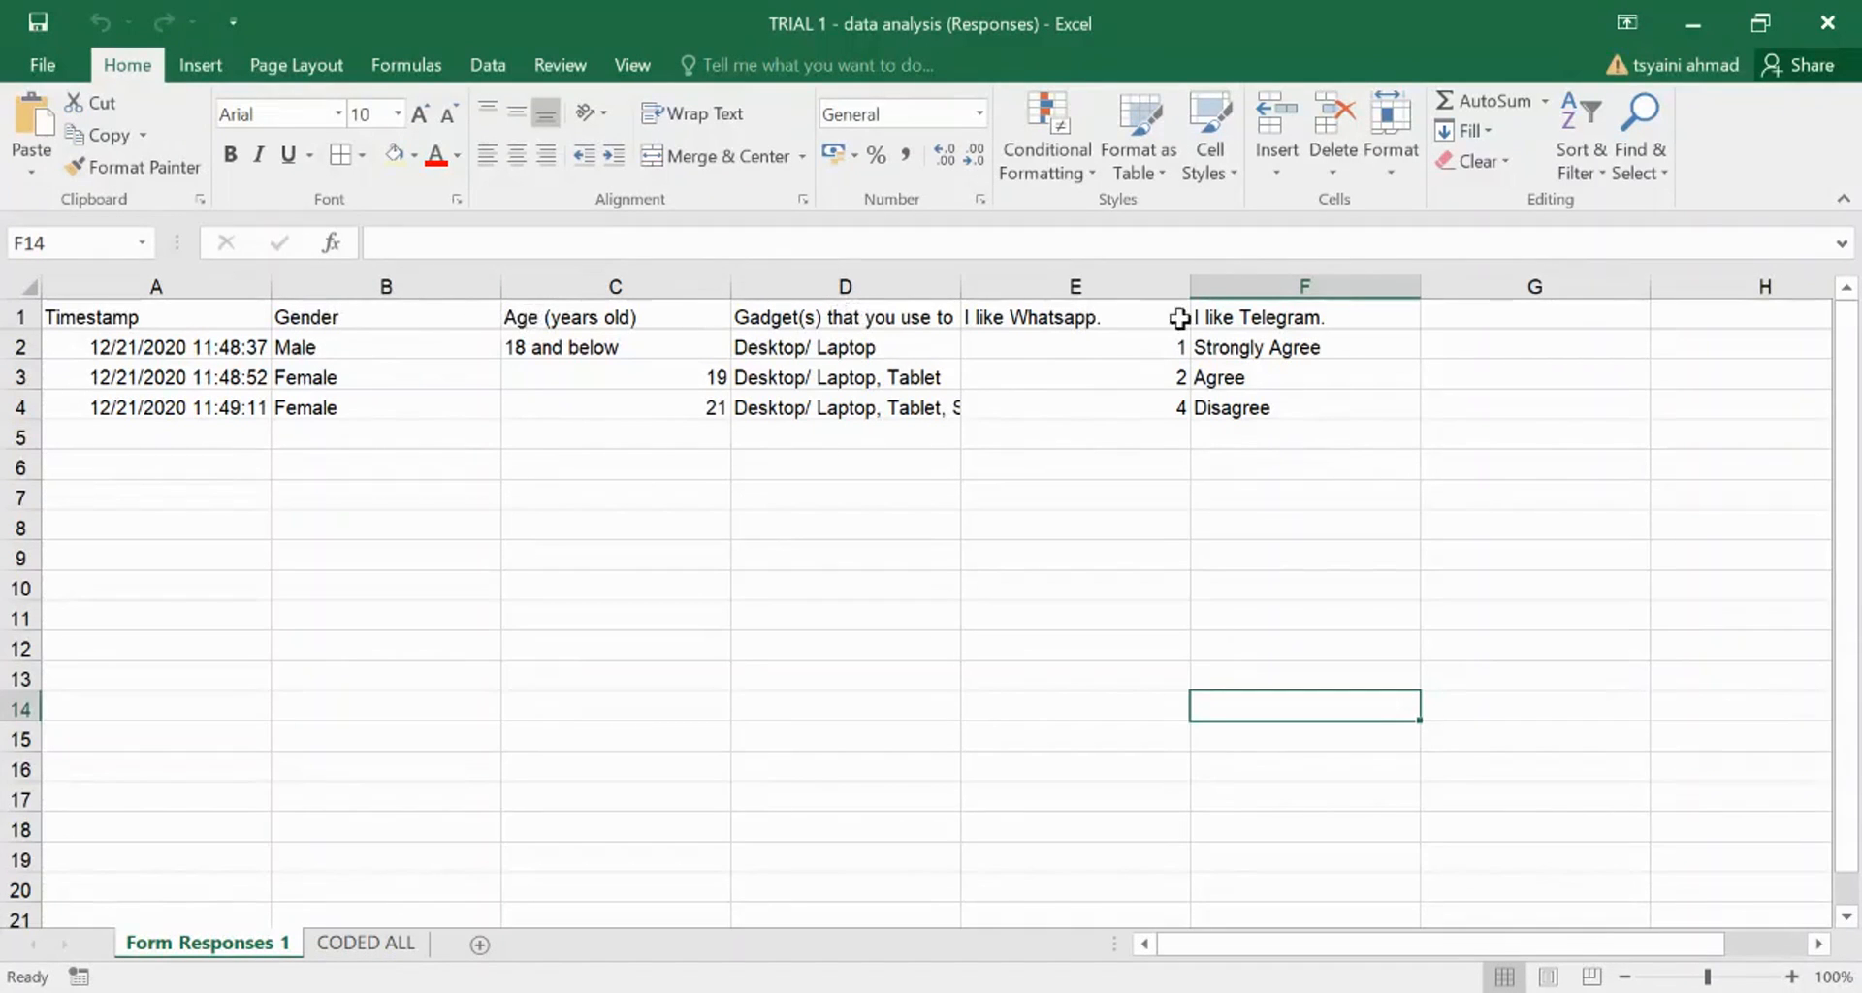
- Copy the Form Responses 1 sheet to the end of the workbook
left_click(15, 316)
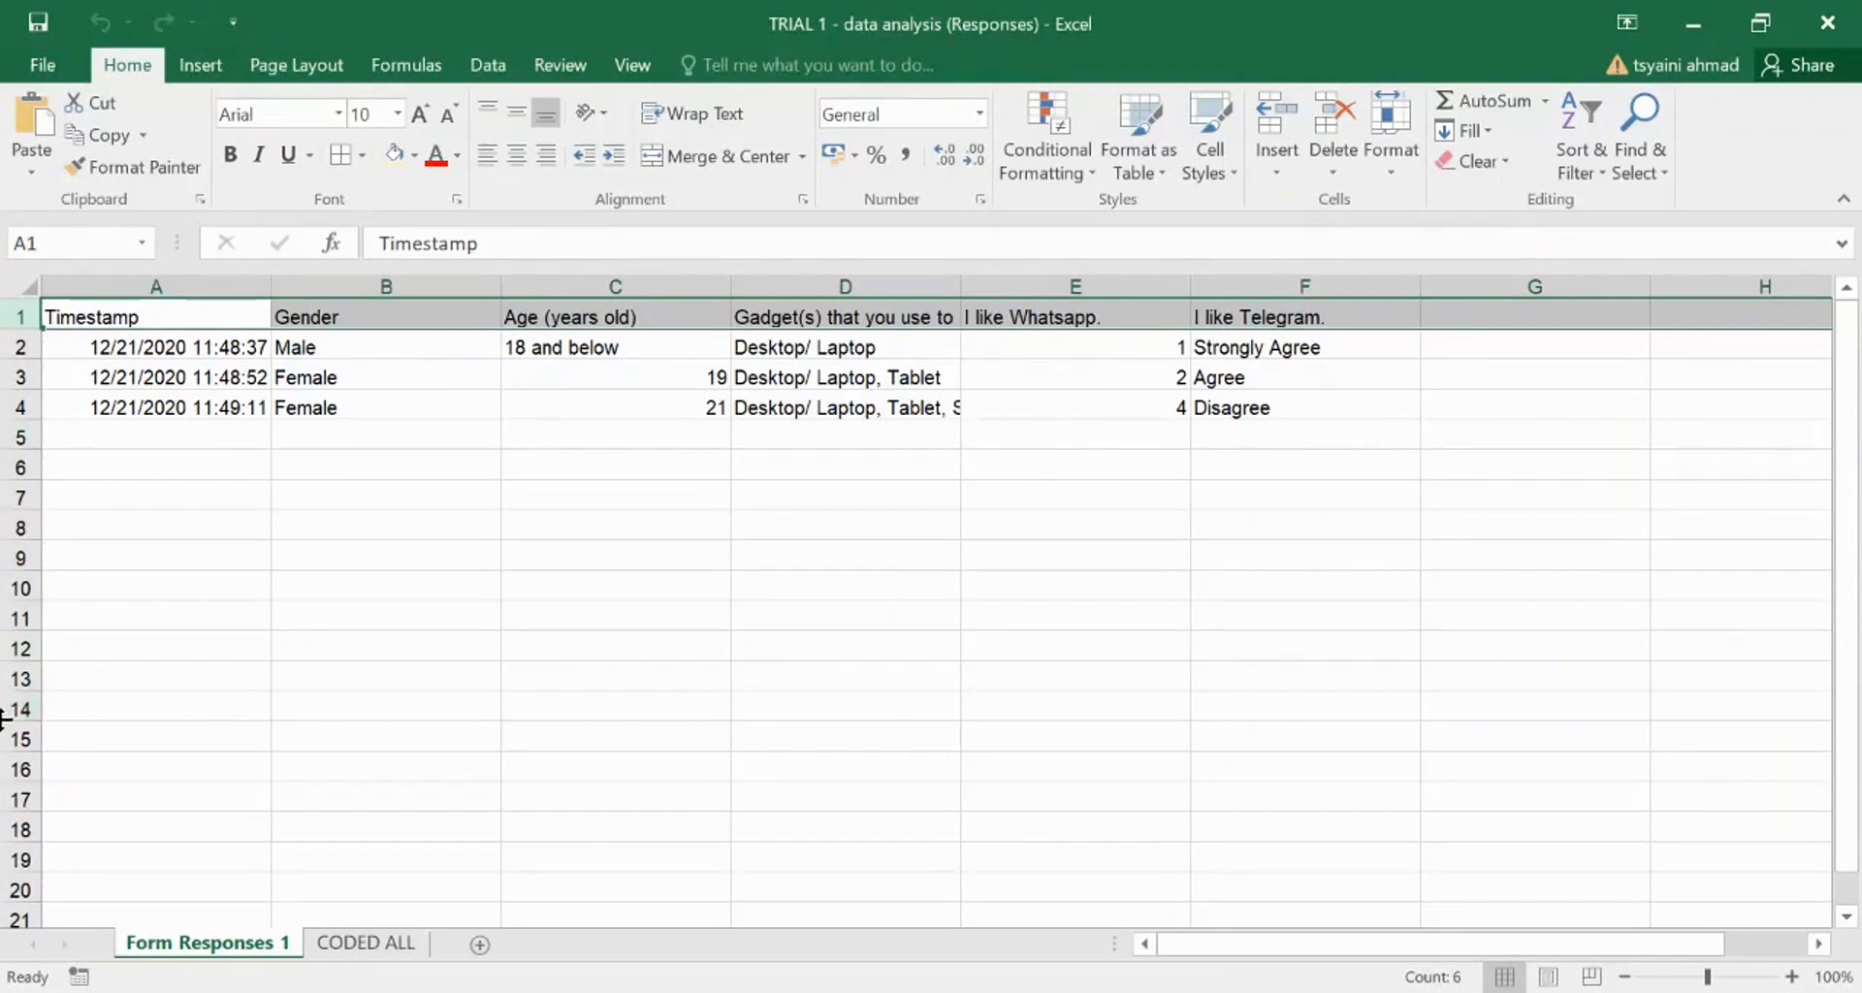
left_click(14, 344)
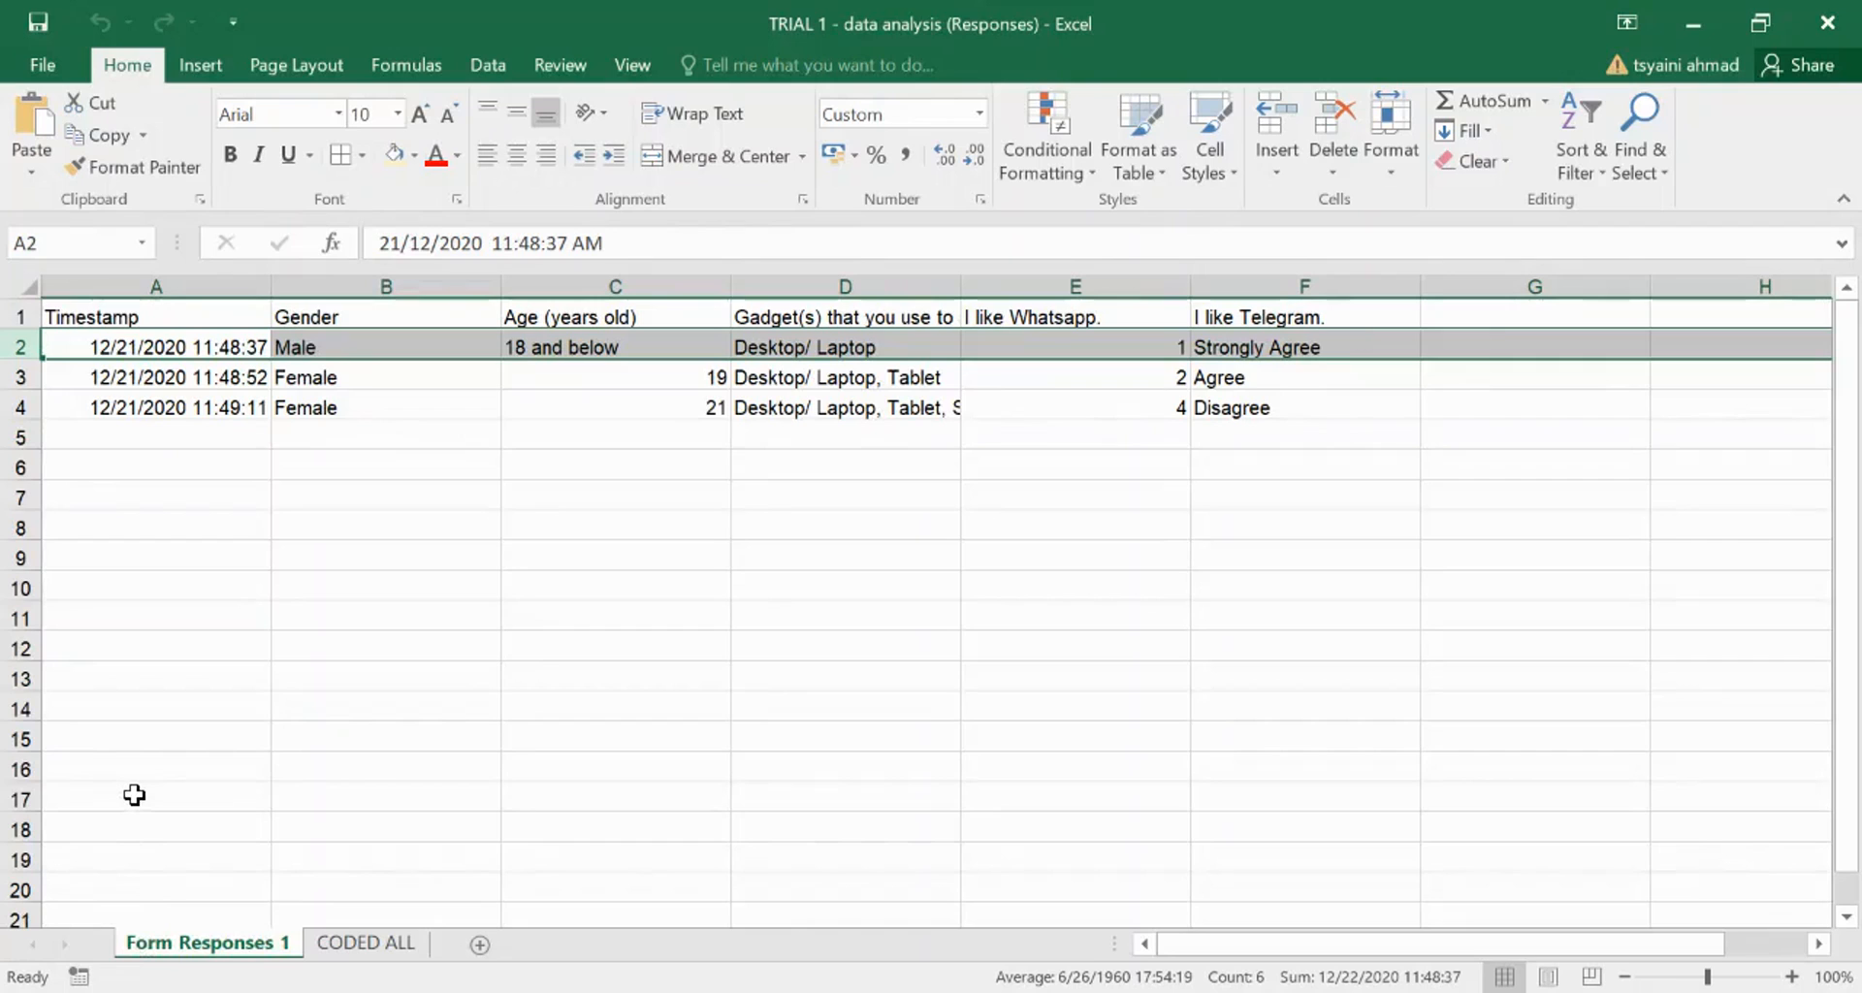
right_click(220, 955)
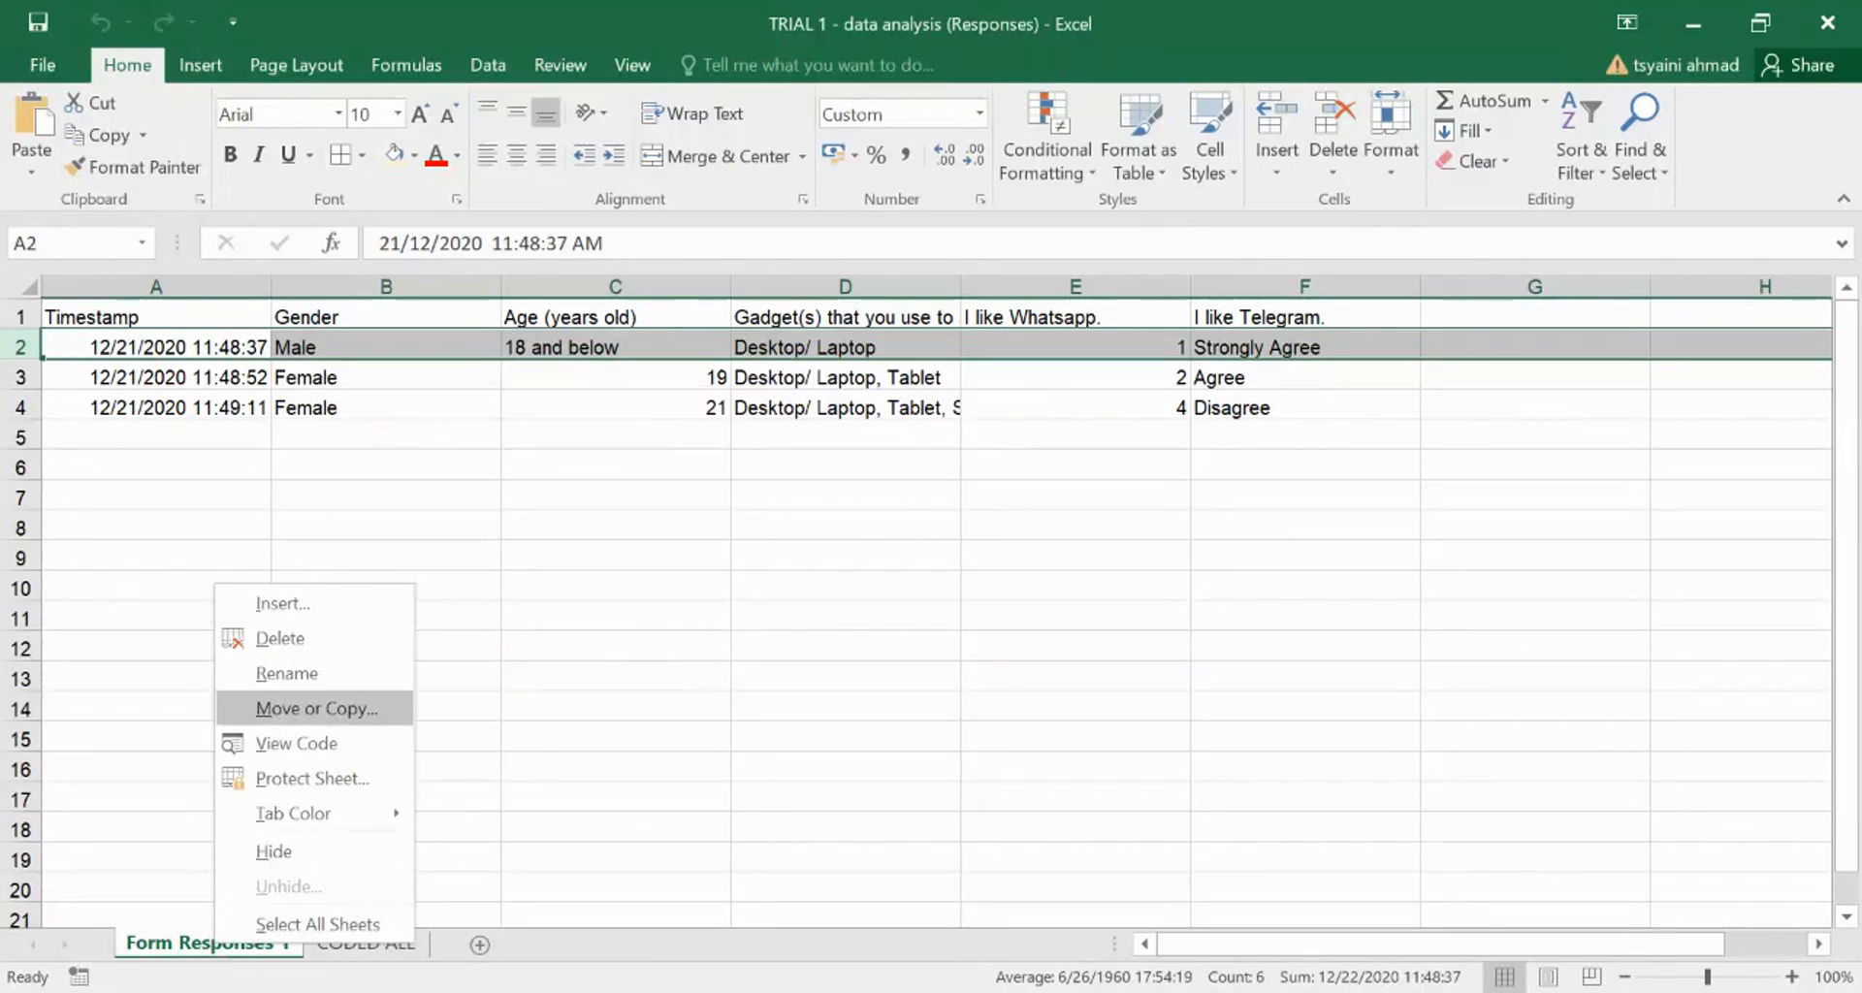
left_click(295, 709)
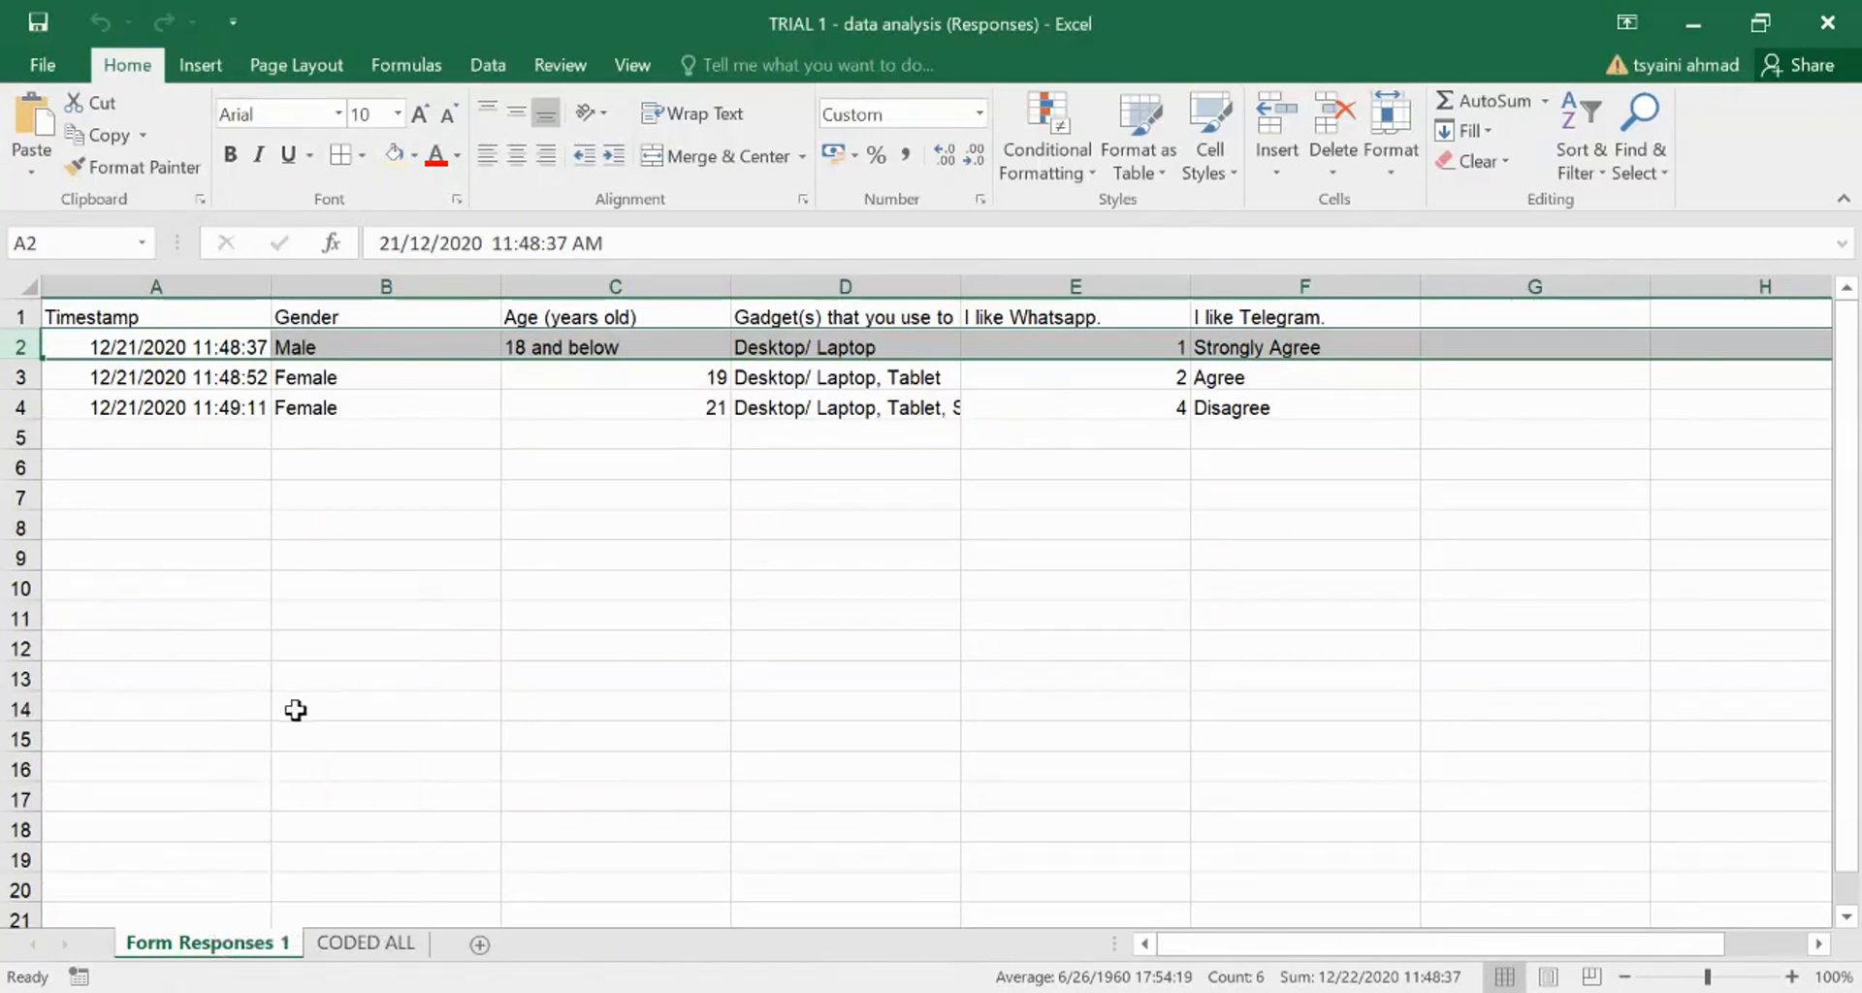
left_click(89, 827)
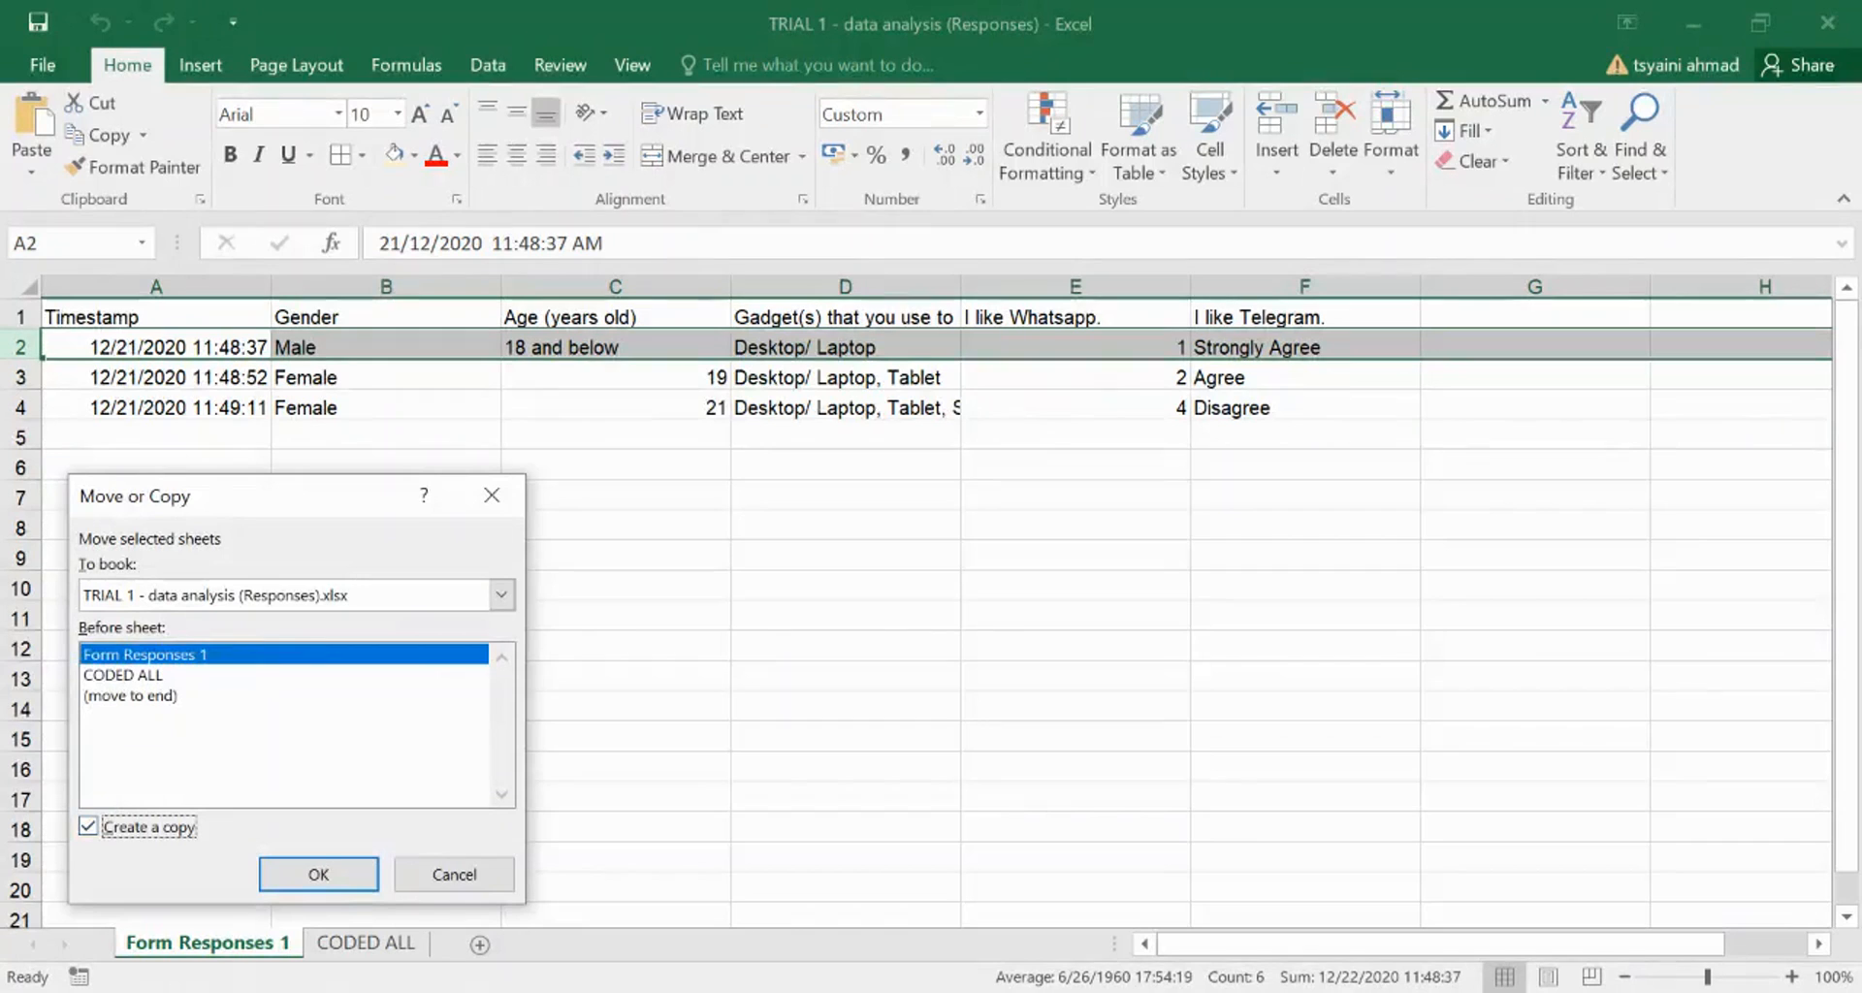
left_click(130, 695)
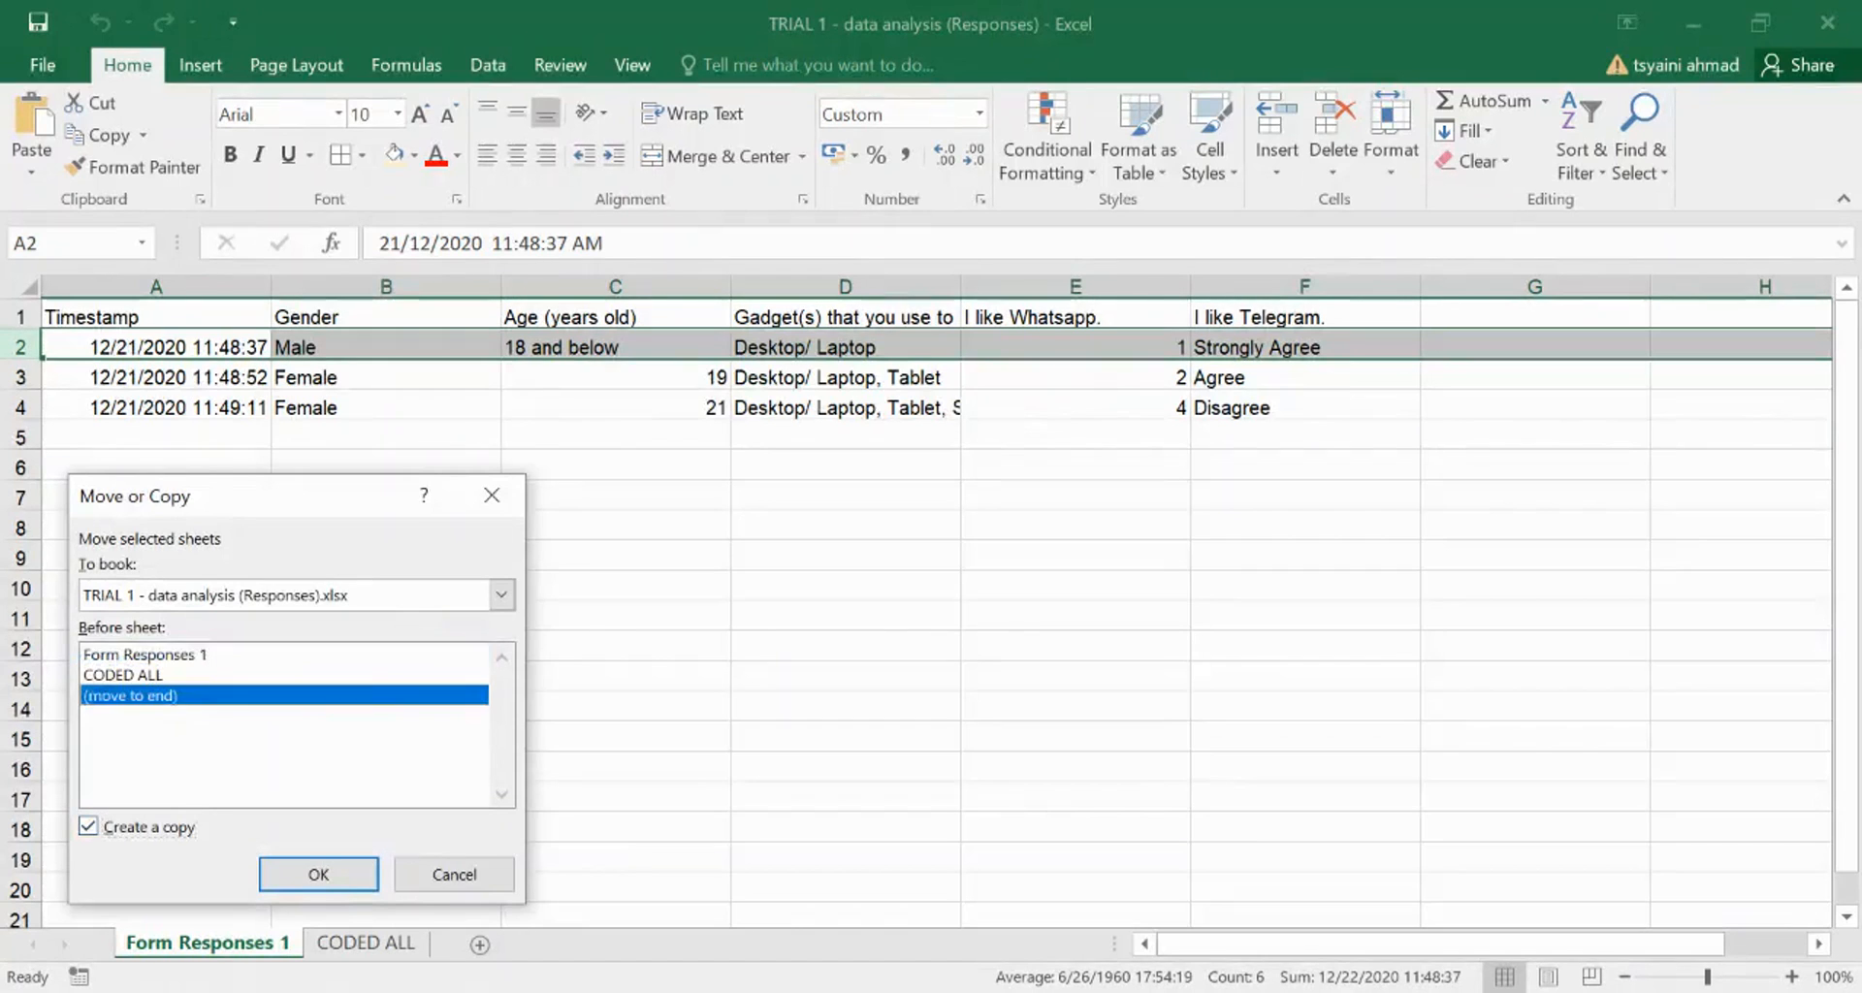
left_click(291, 876)
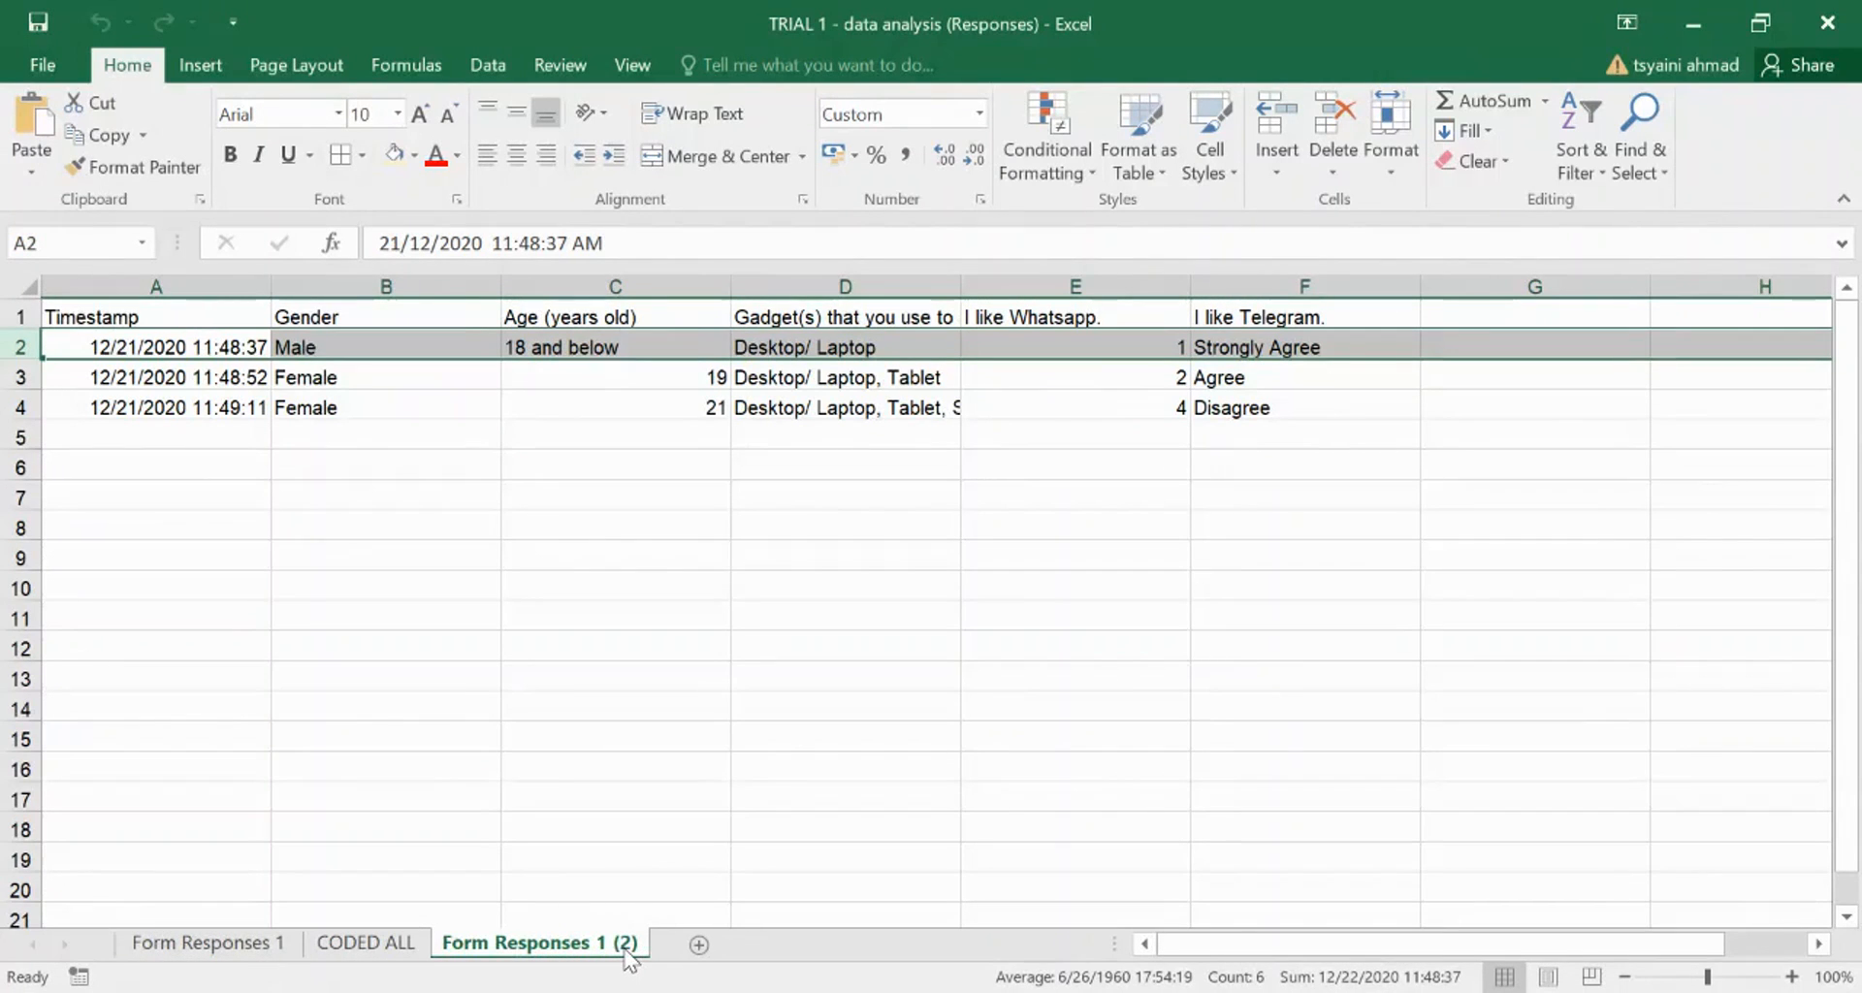
- Start renaming the Form Responses 1 (2) copy to CODED
left_click(242, 948)
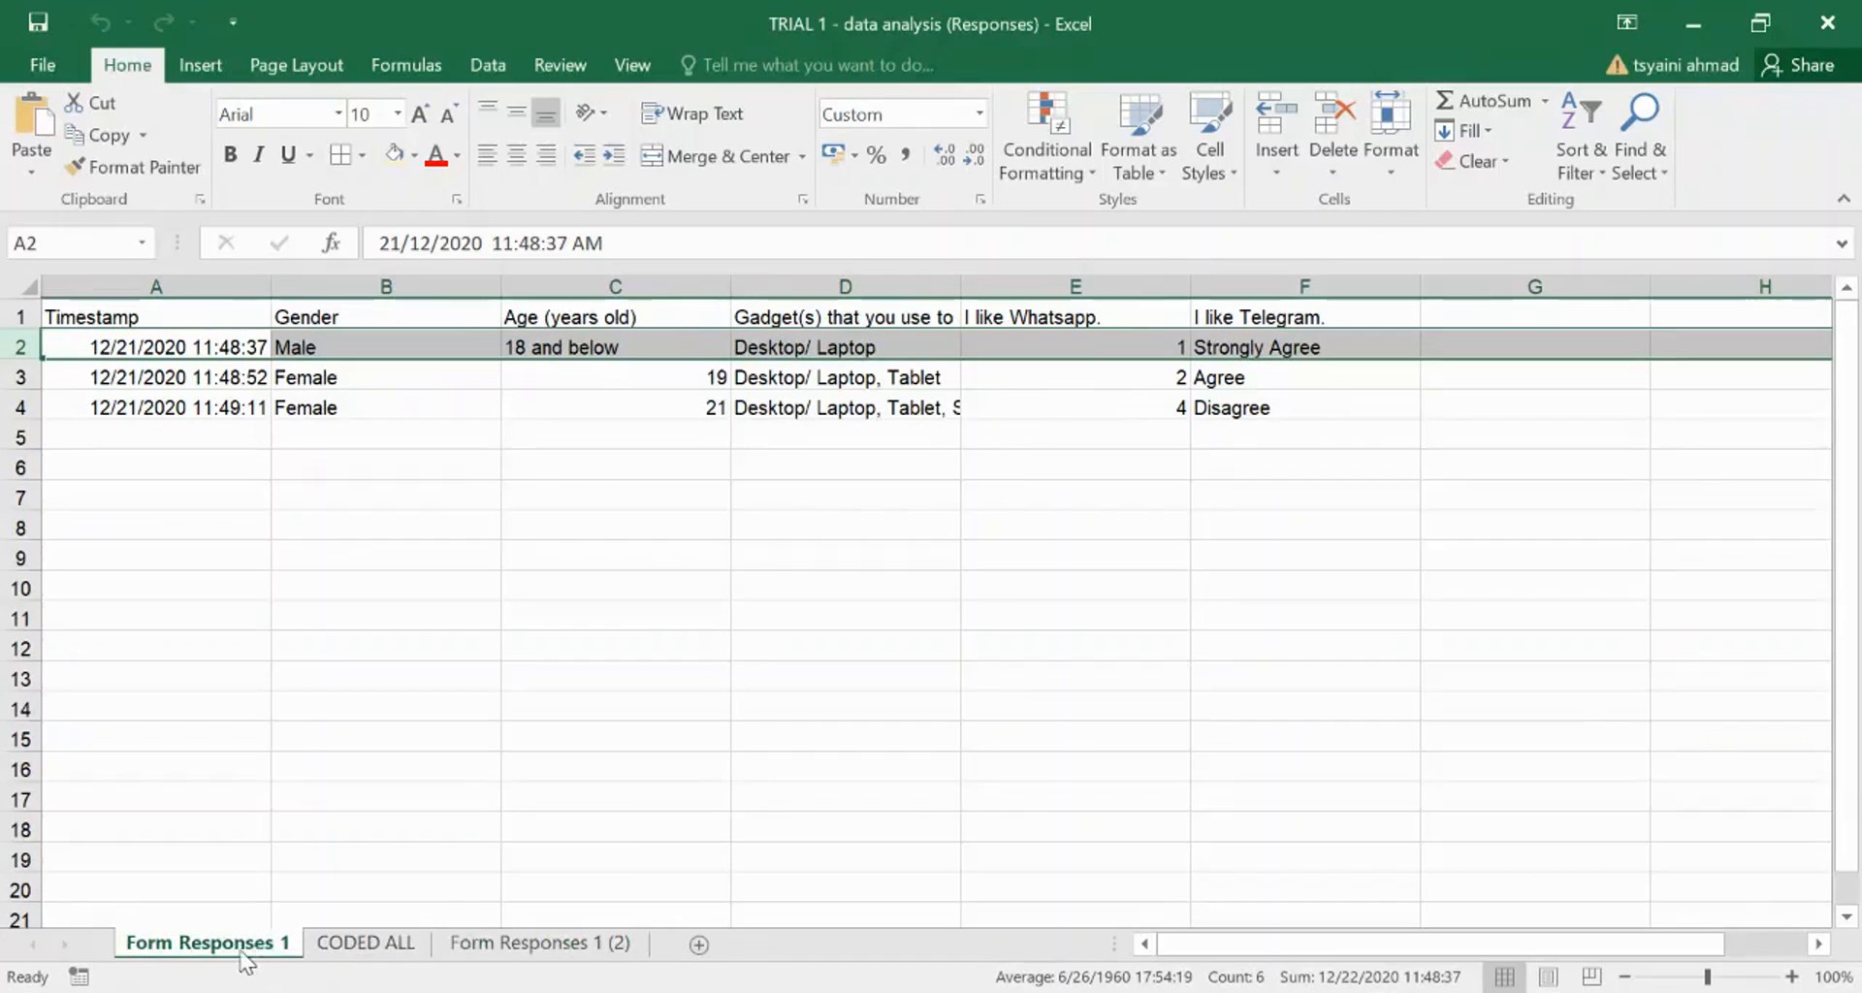
left_click(539, 946)
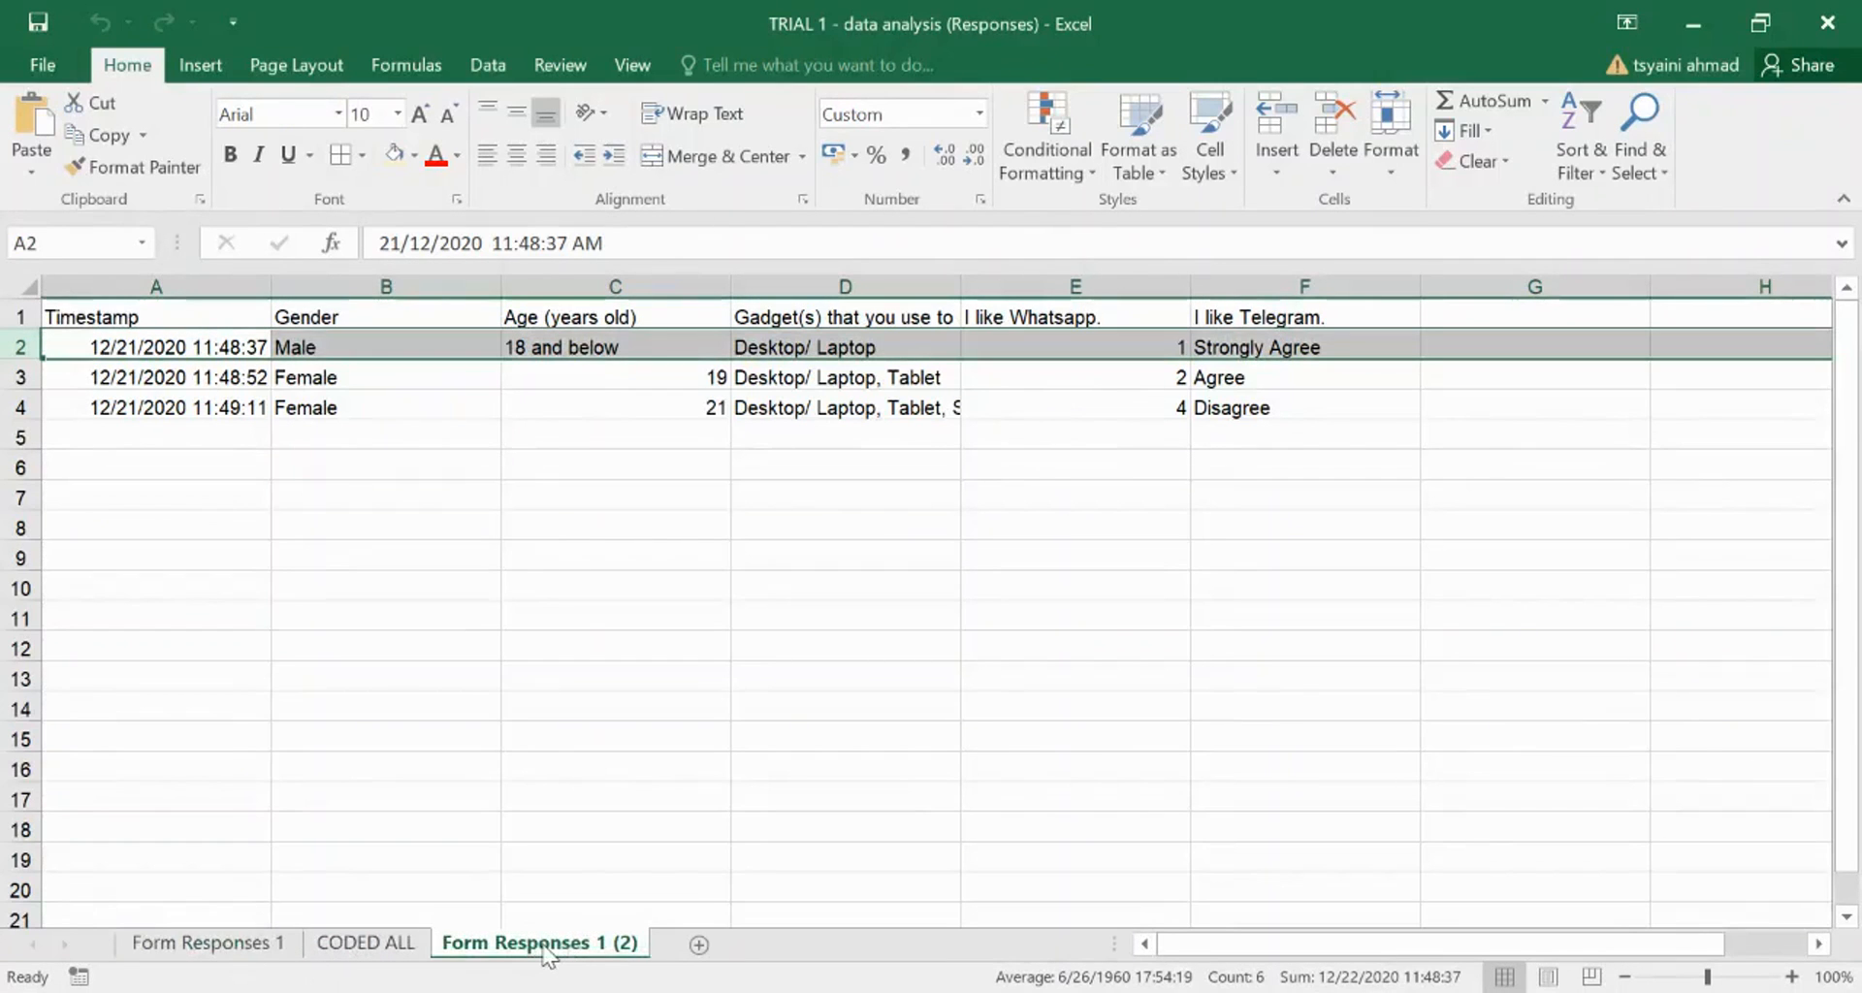
double_click(545, 948)
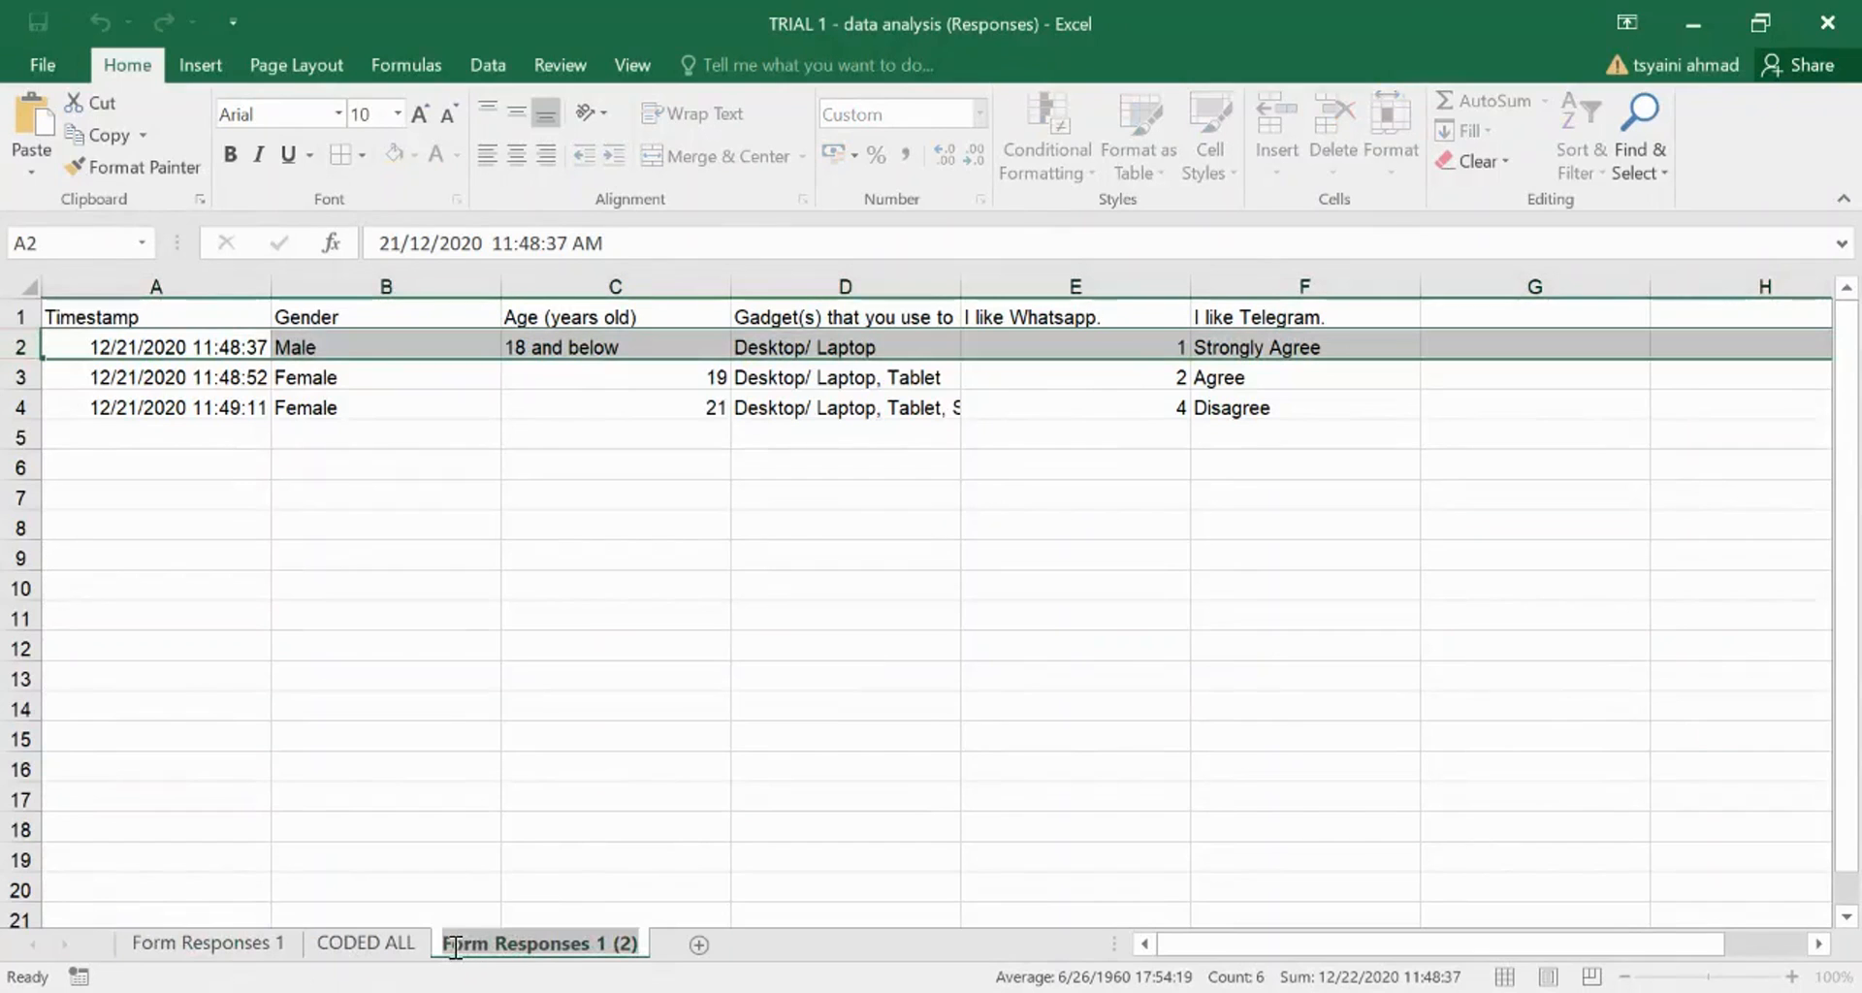
type("d")
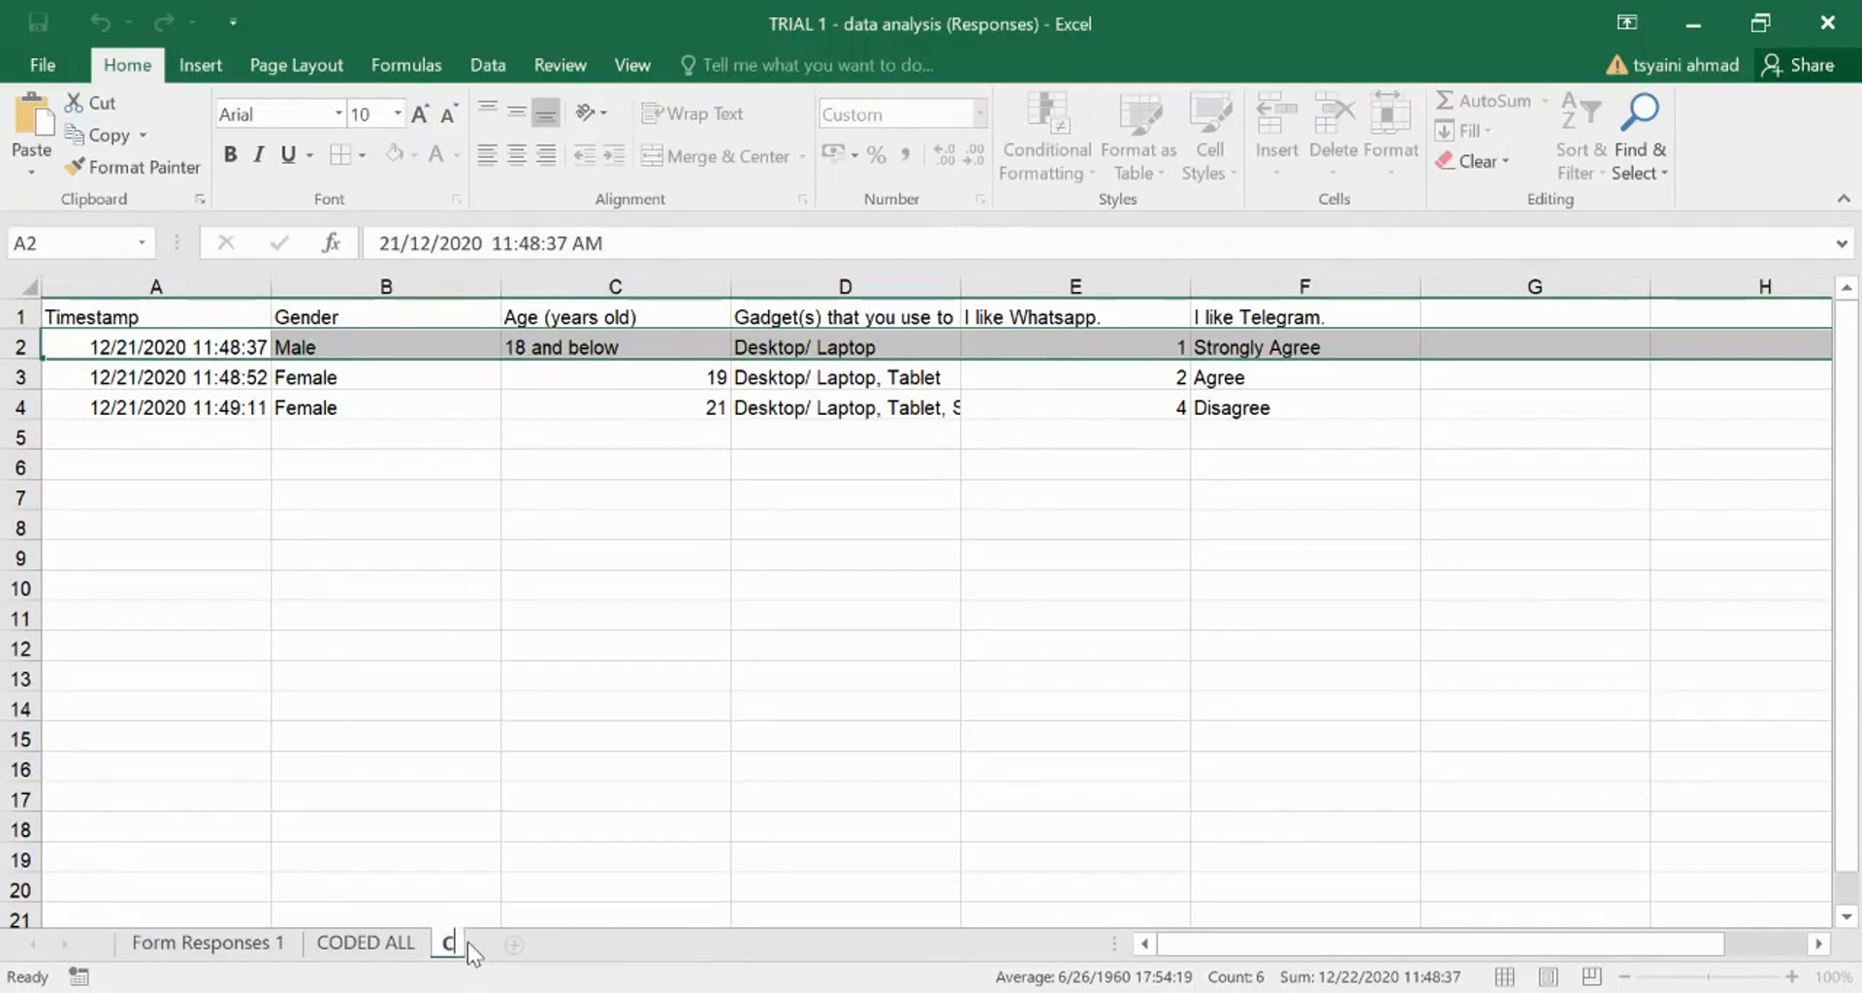
type("CODED")
- Finish naming the sheet CODED and change header A1 from Timestamp to 'Respondent'
key("Return")
left_click(312, 561)
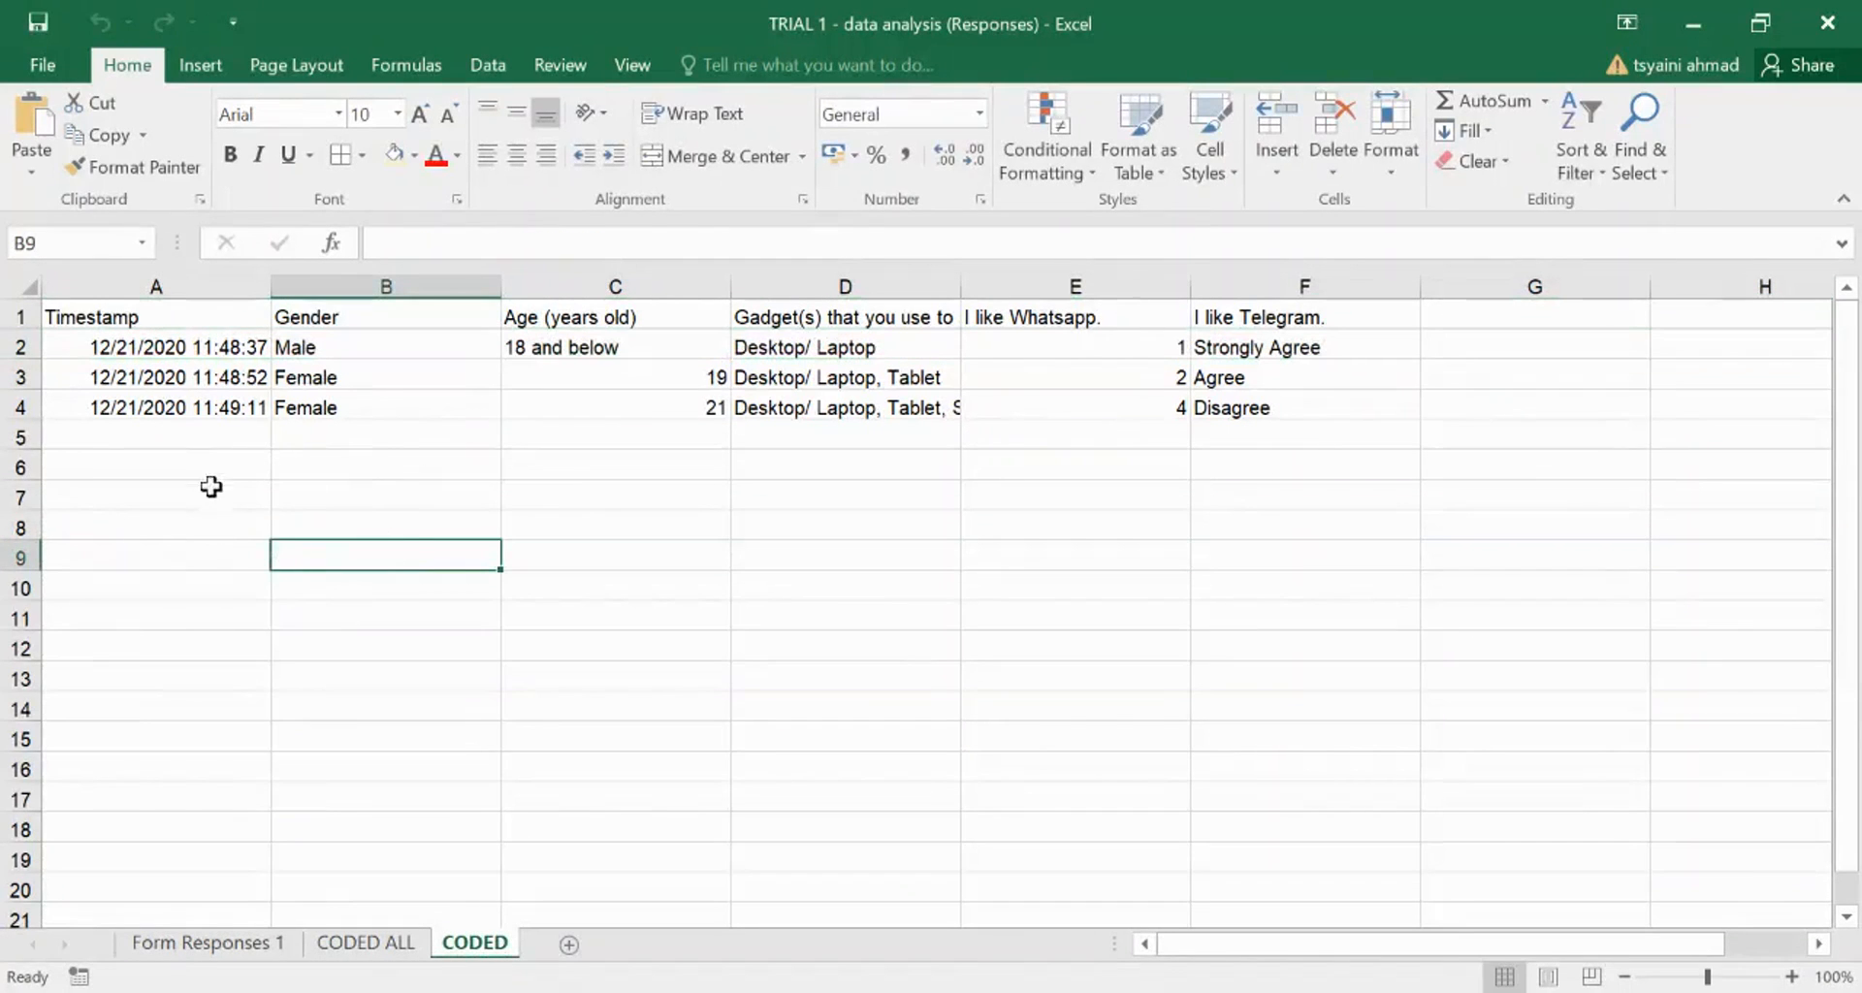
left_click(172, 500)
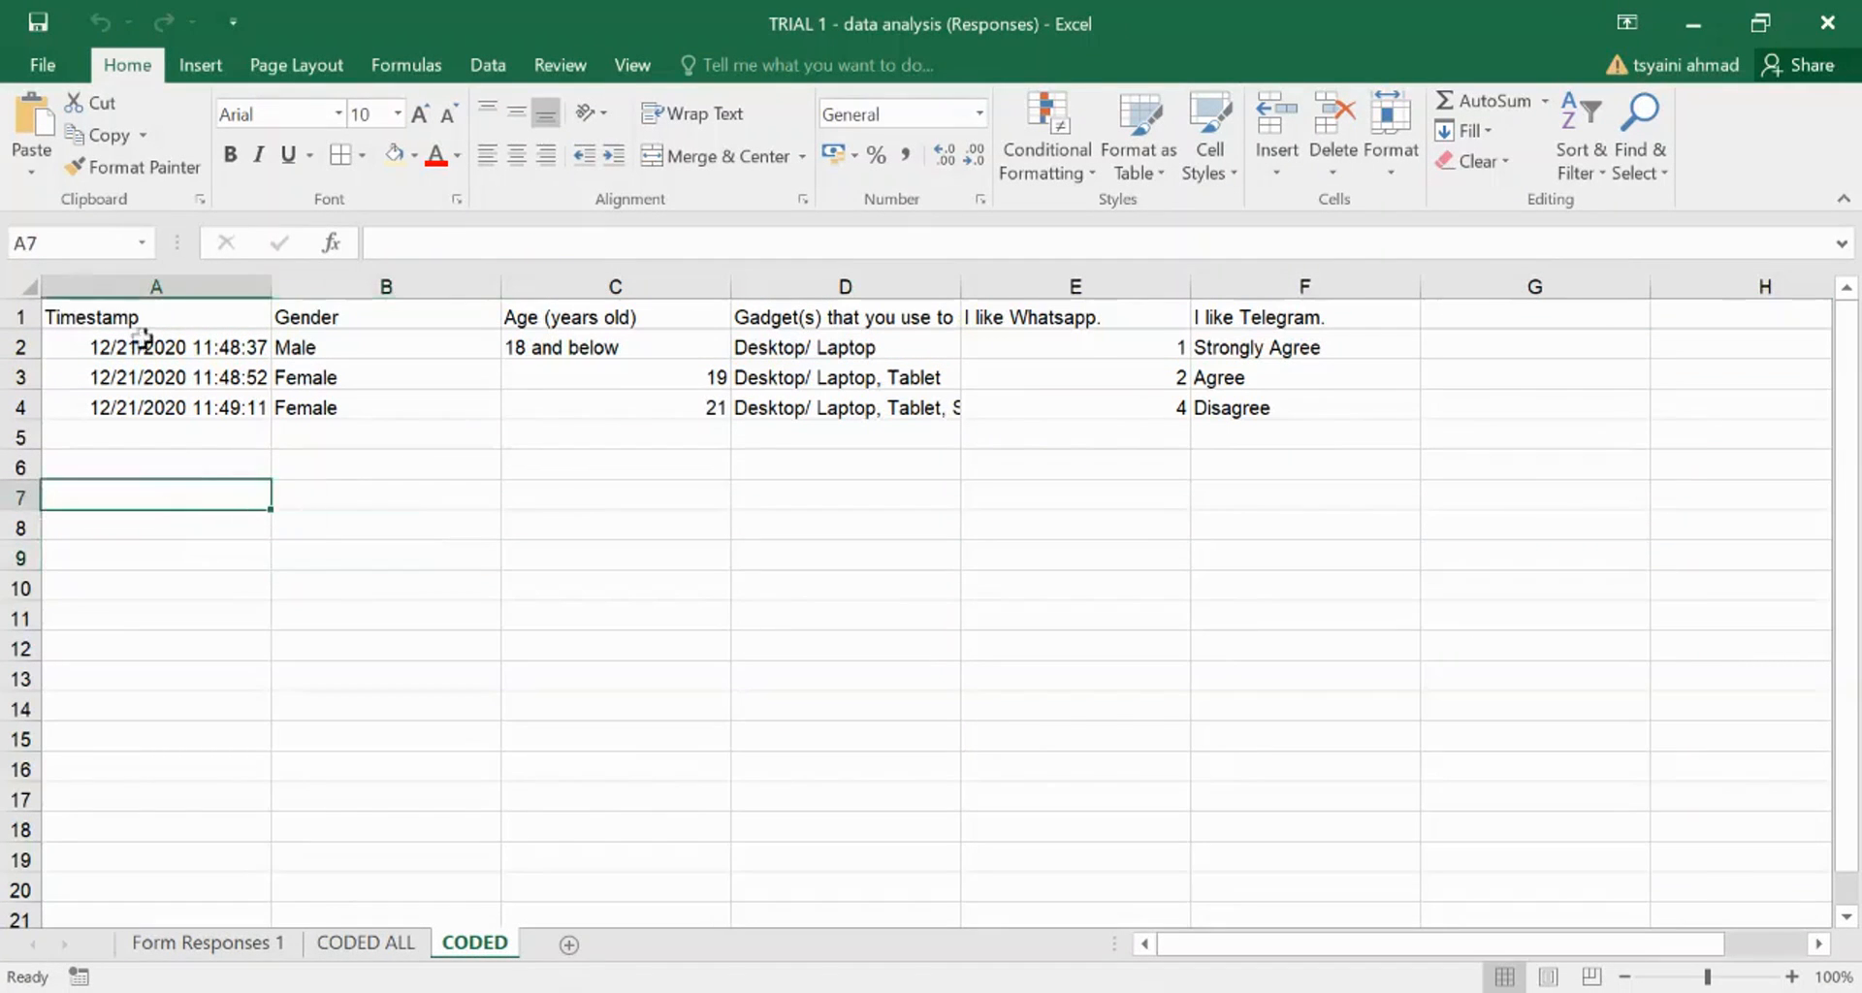
left_click(171, 282)
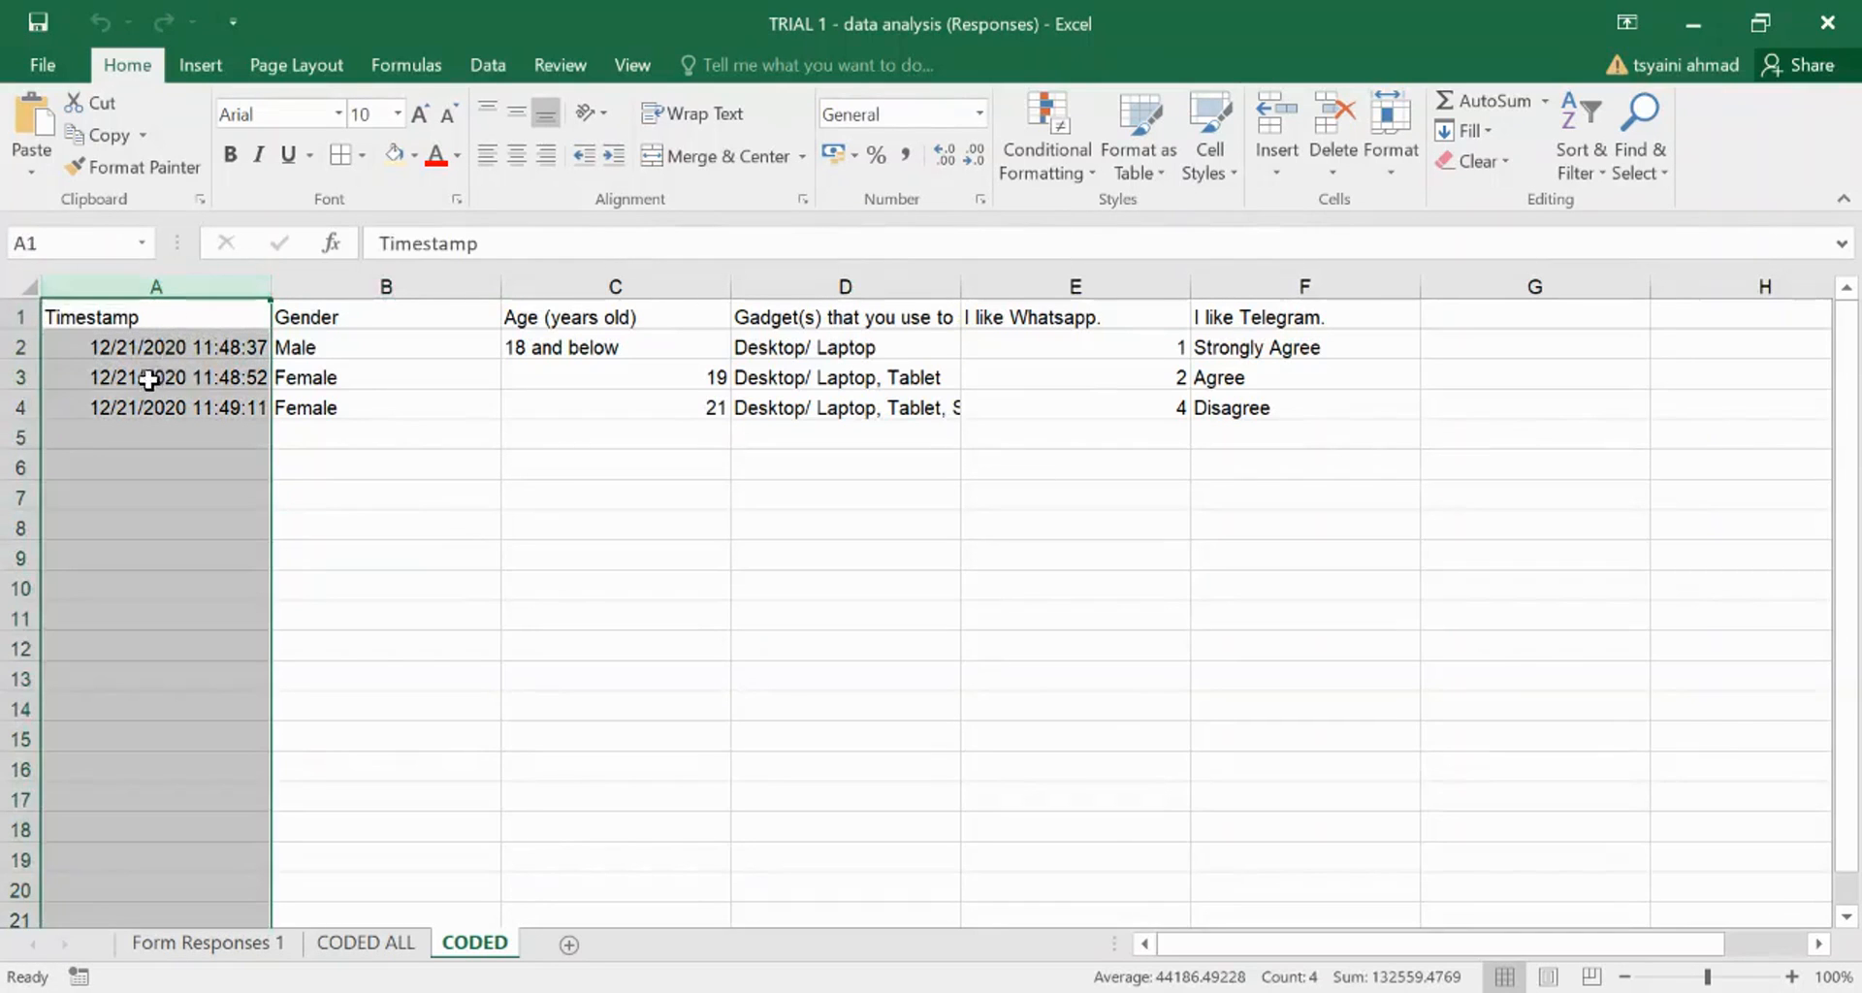
left_click(161, 319)
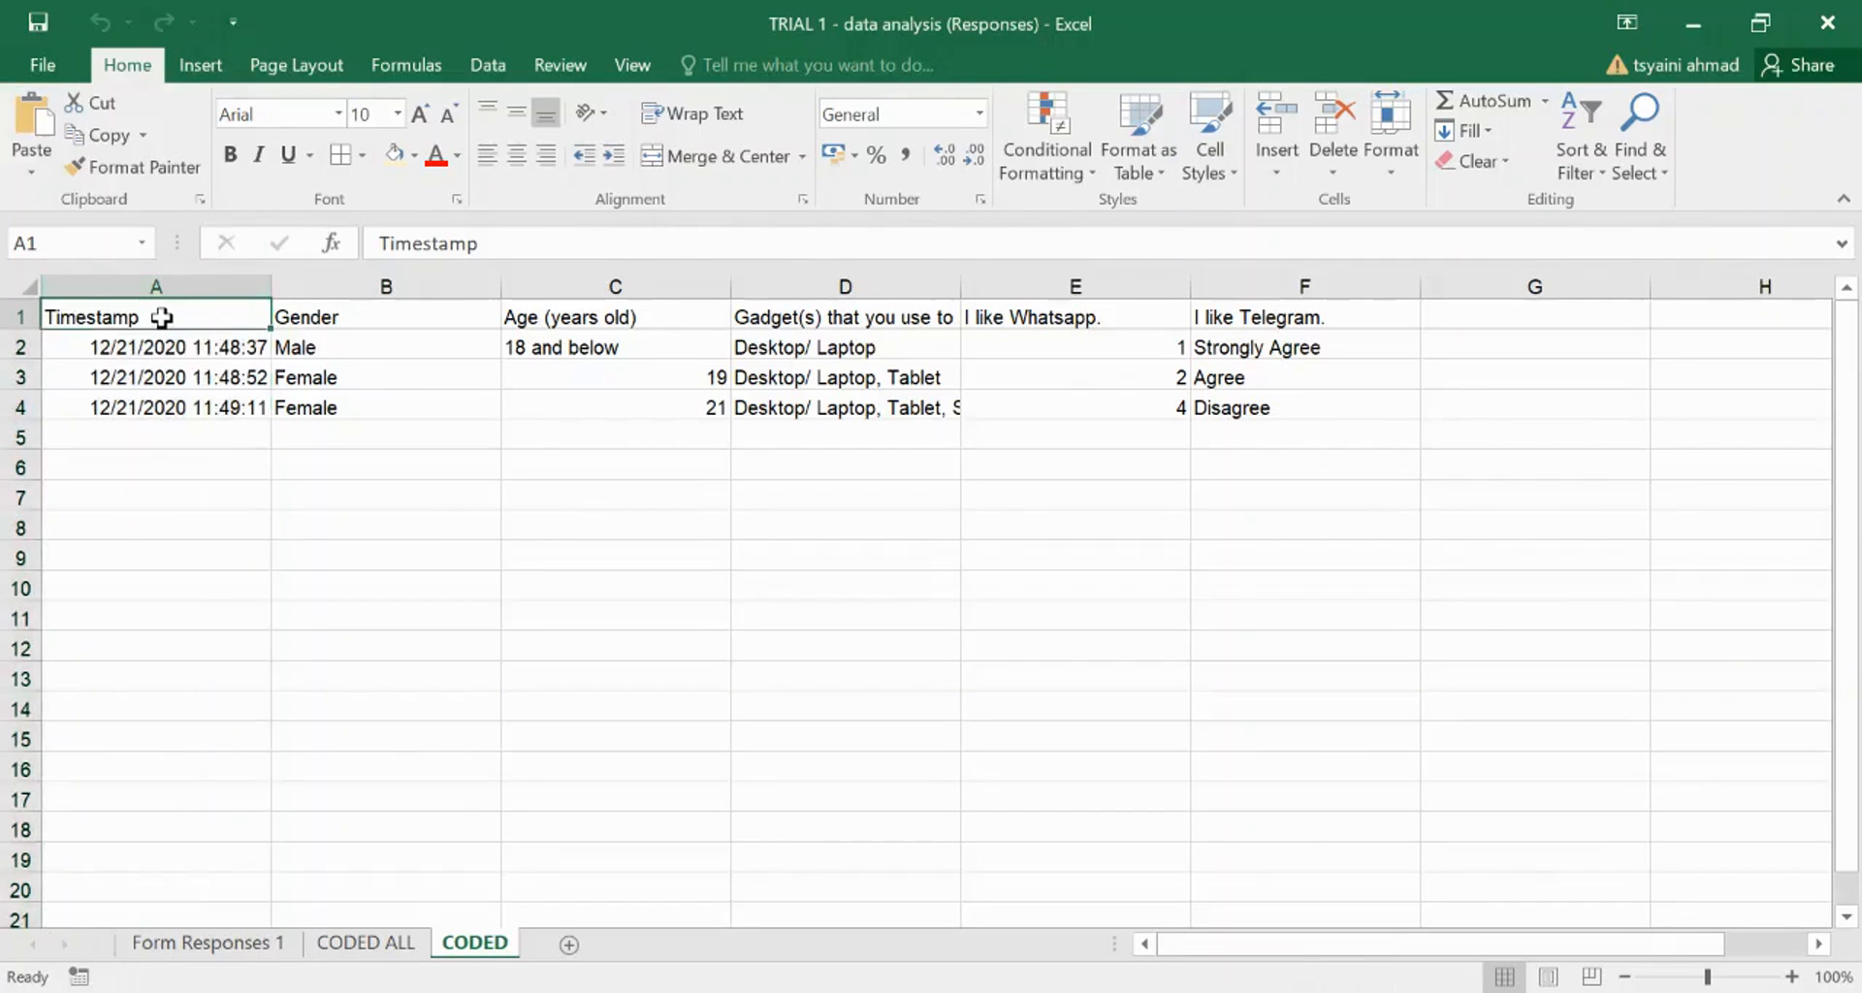
type("resp")
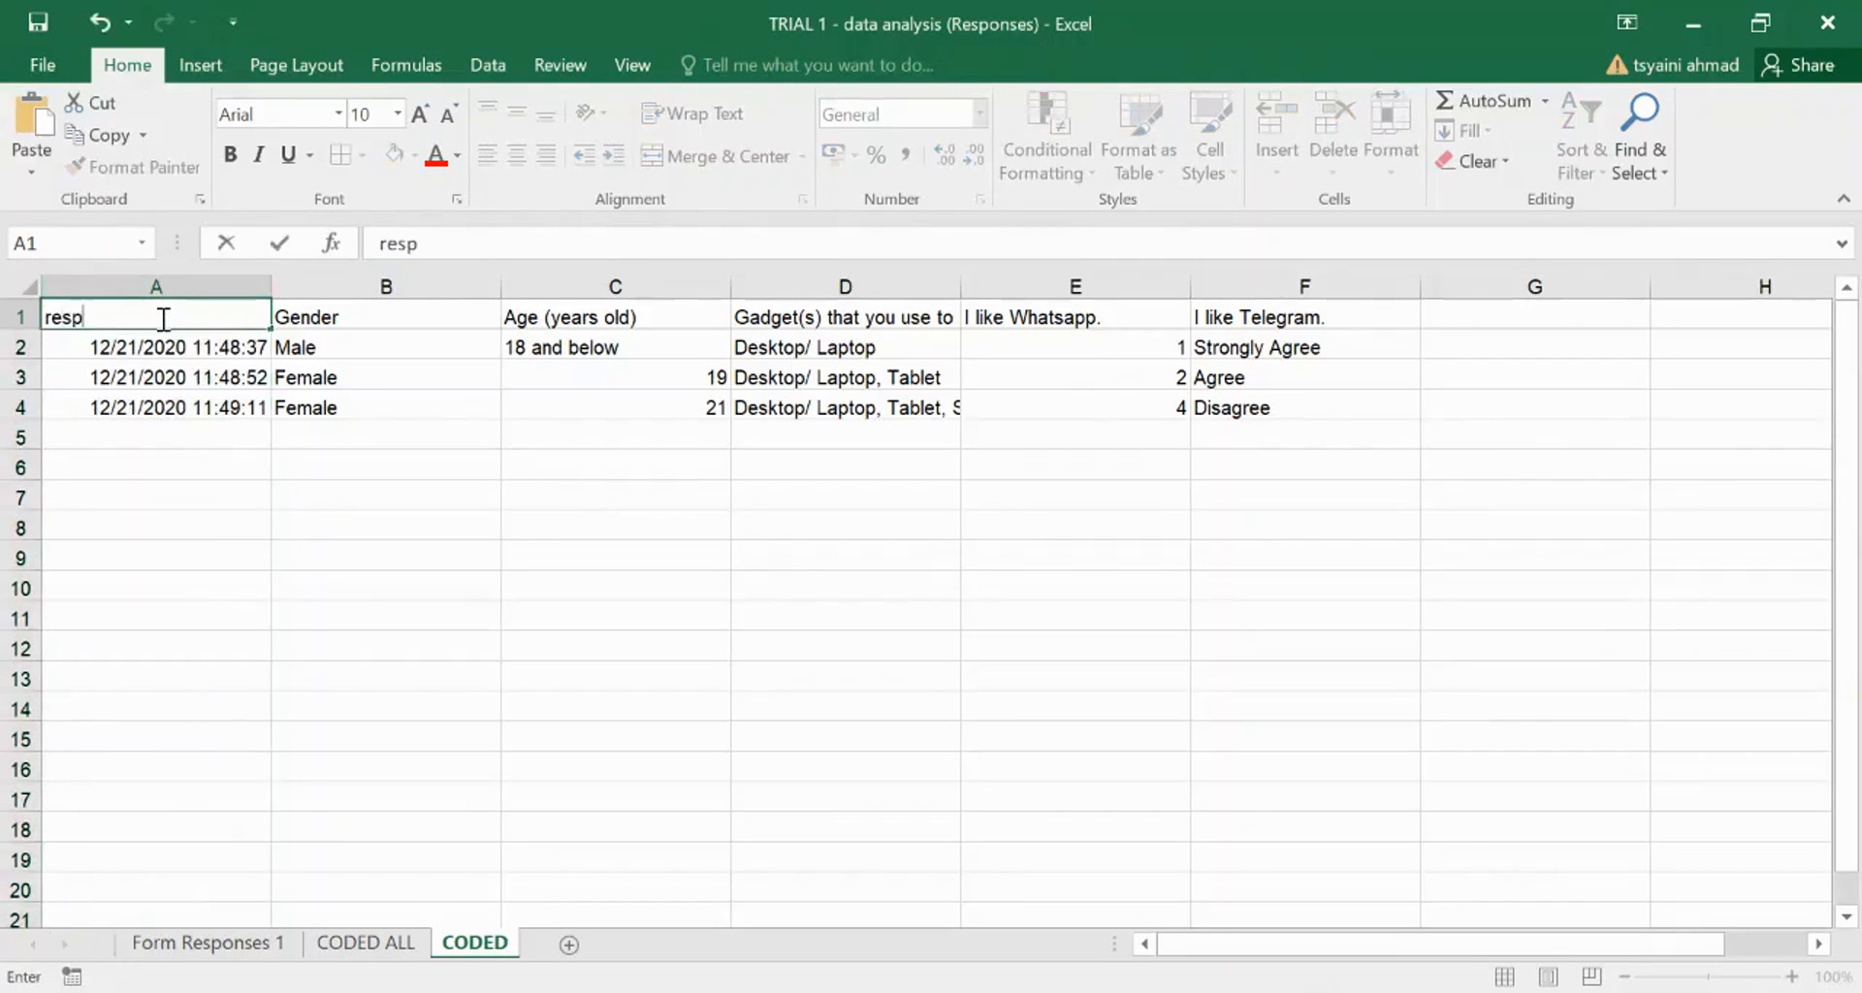
type("ondent")
left_click(53, 320)
key("BackSpace")
type("R")
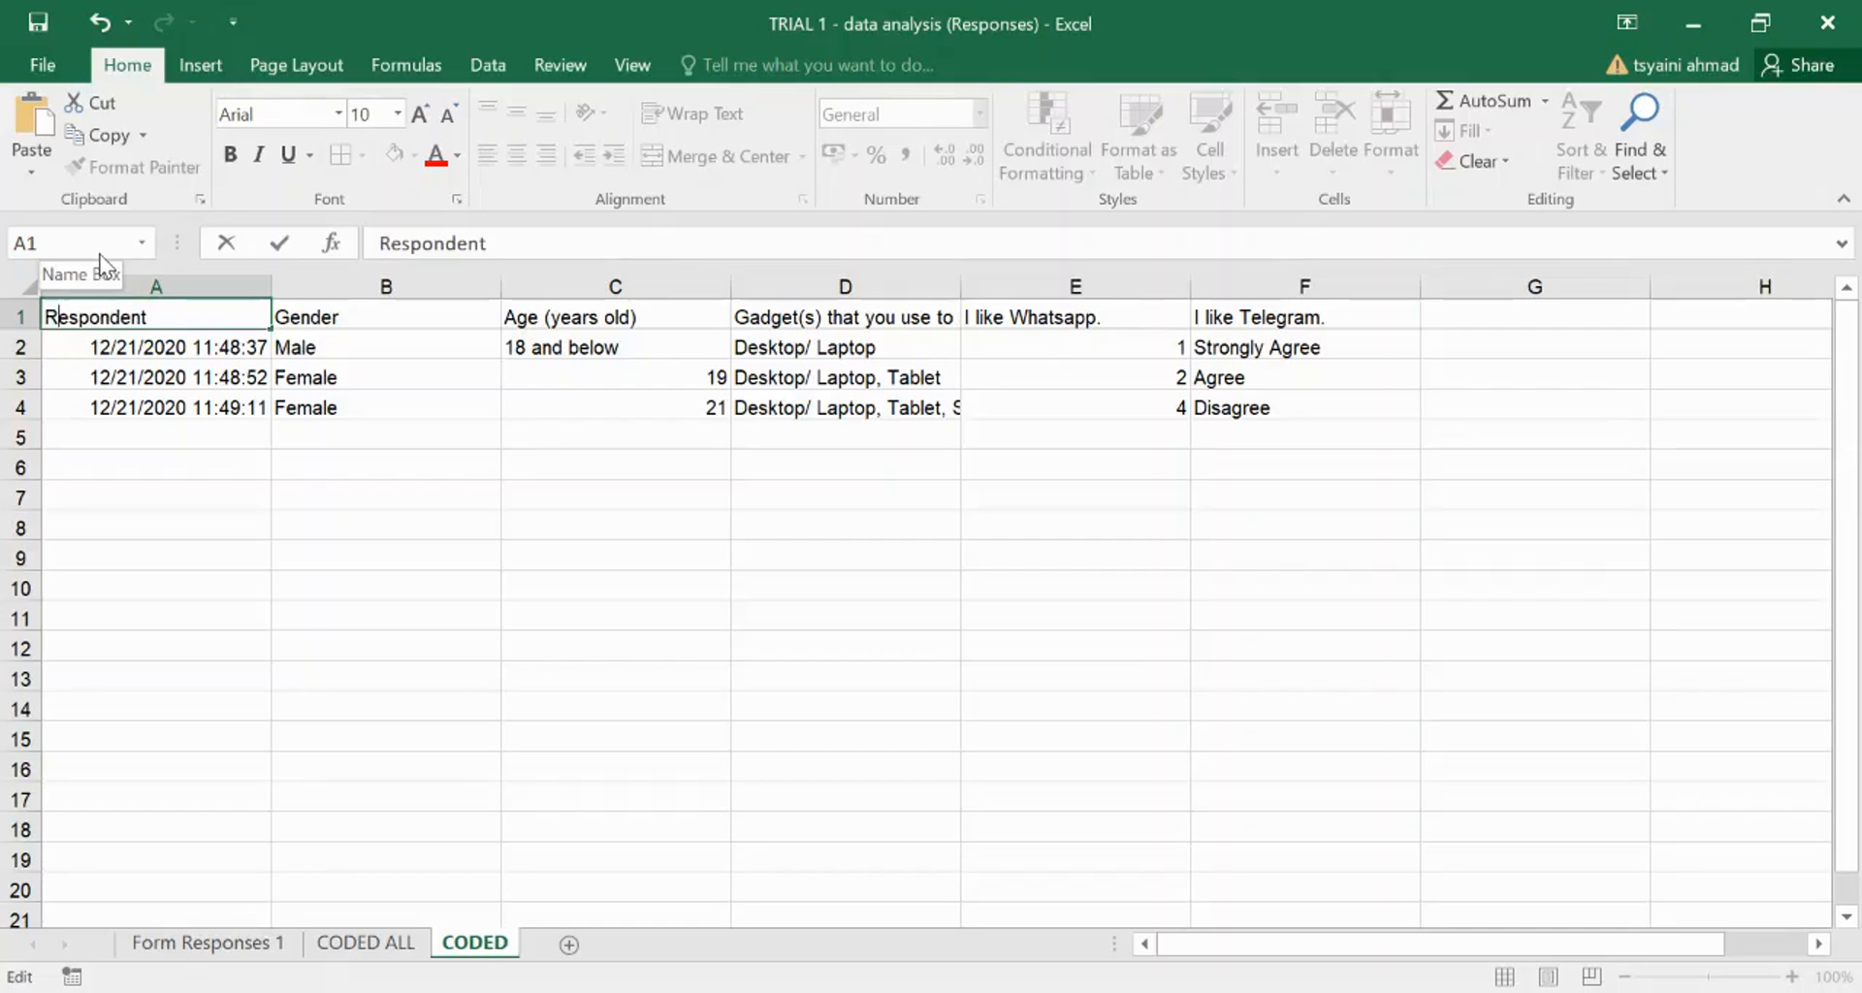
left_click(141, 355)
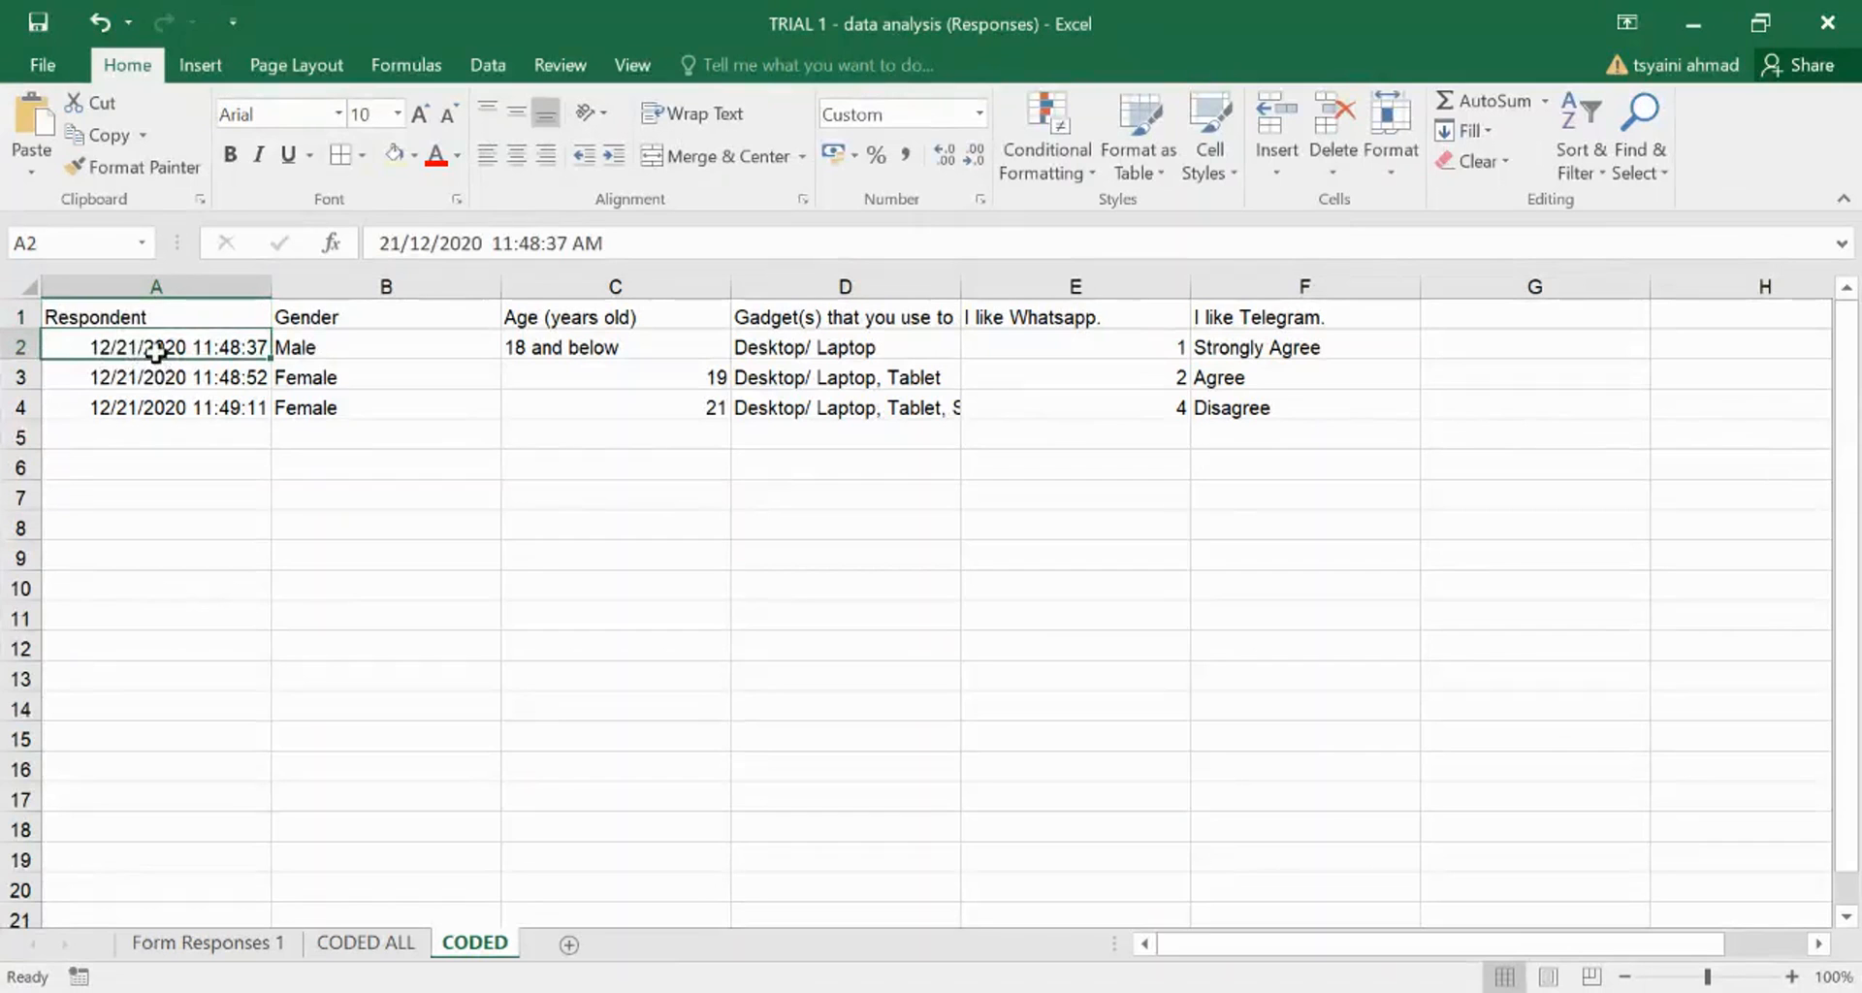
- Enter 1 in A2 as the first respondent's number
type("1")
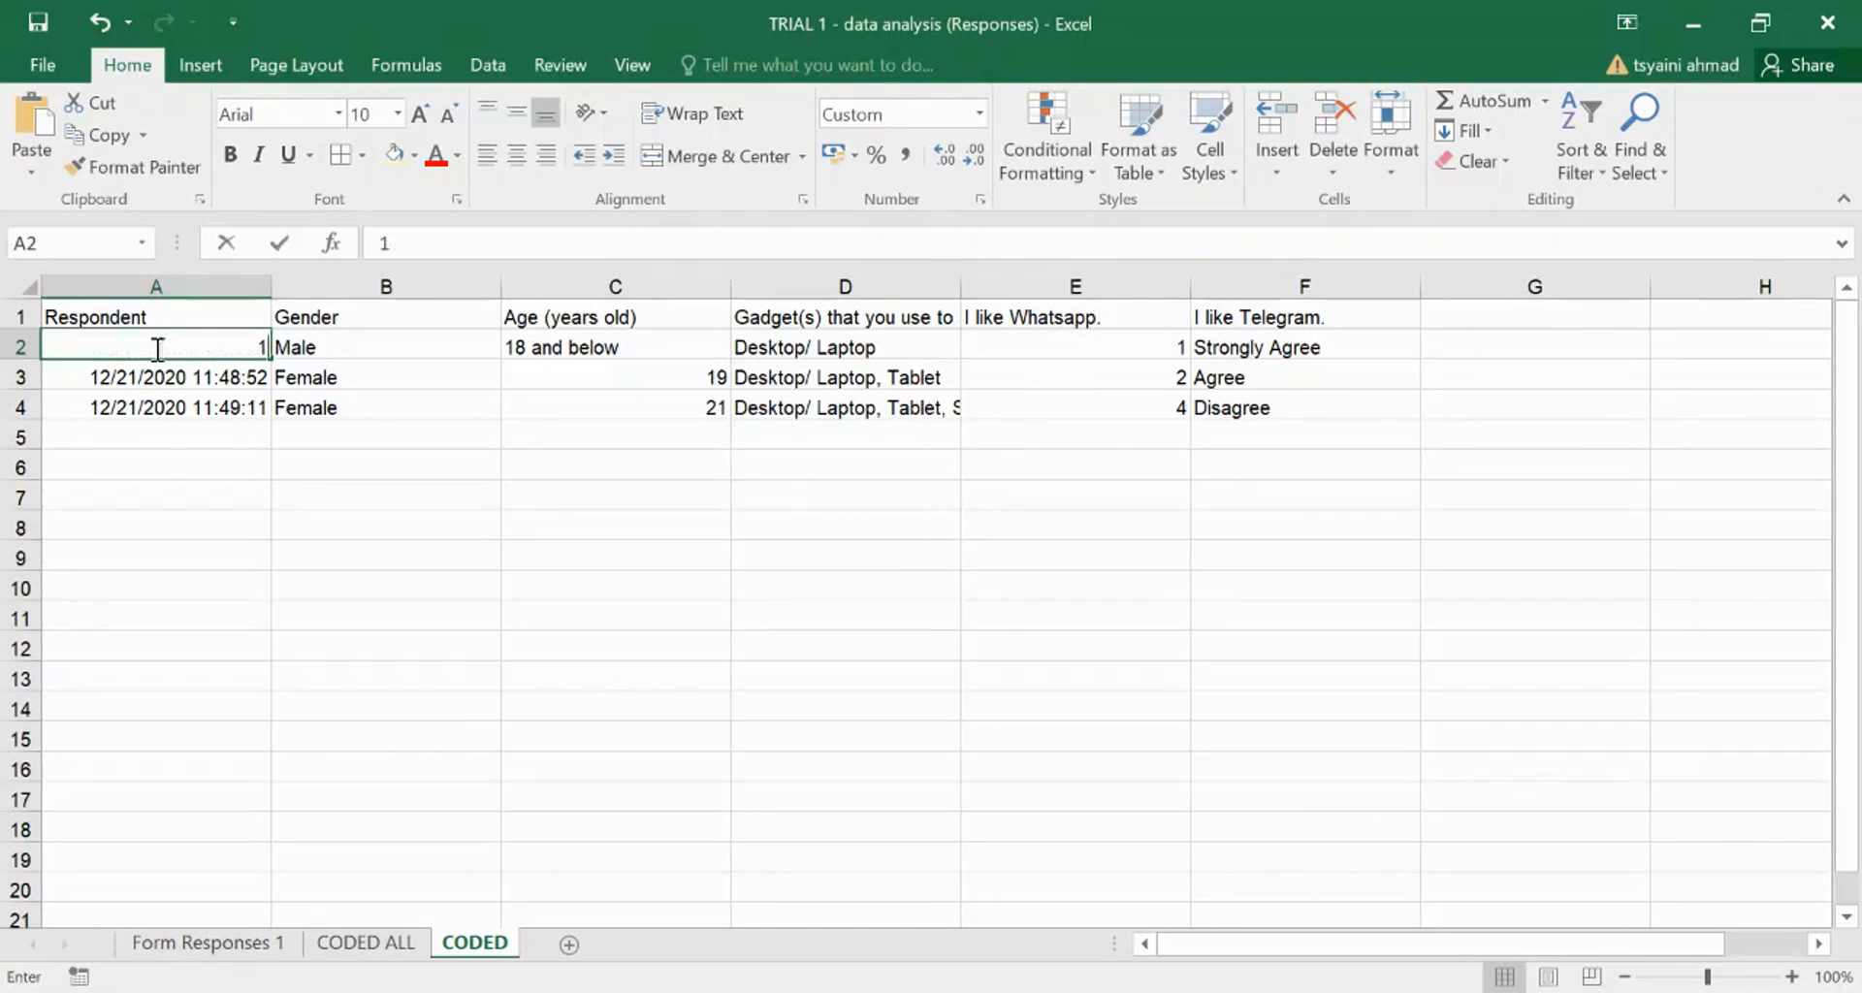
left_click(166, 490)
left_click(165, 355)
left_click(169, 350)
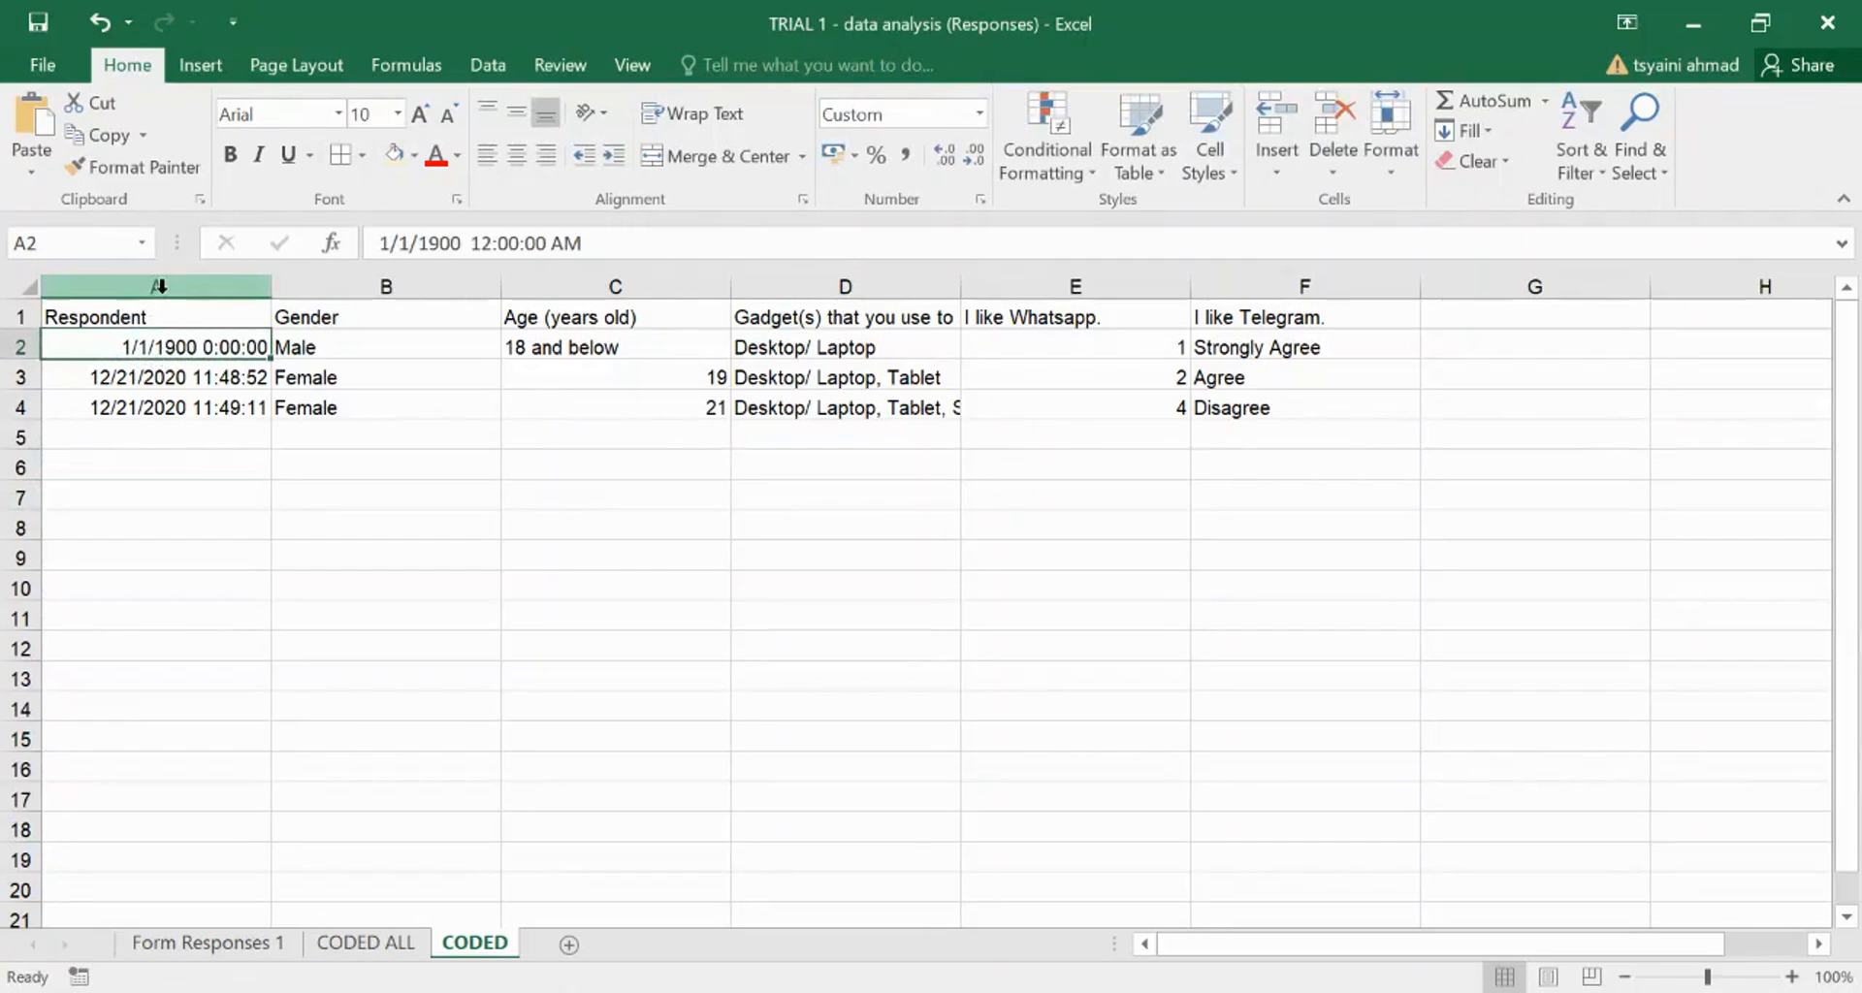
- Format column A as General so A2 displays 1 instead of 1/1/1900
left_click(160, 286)
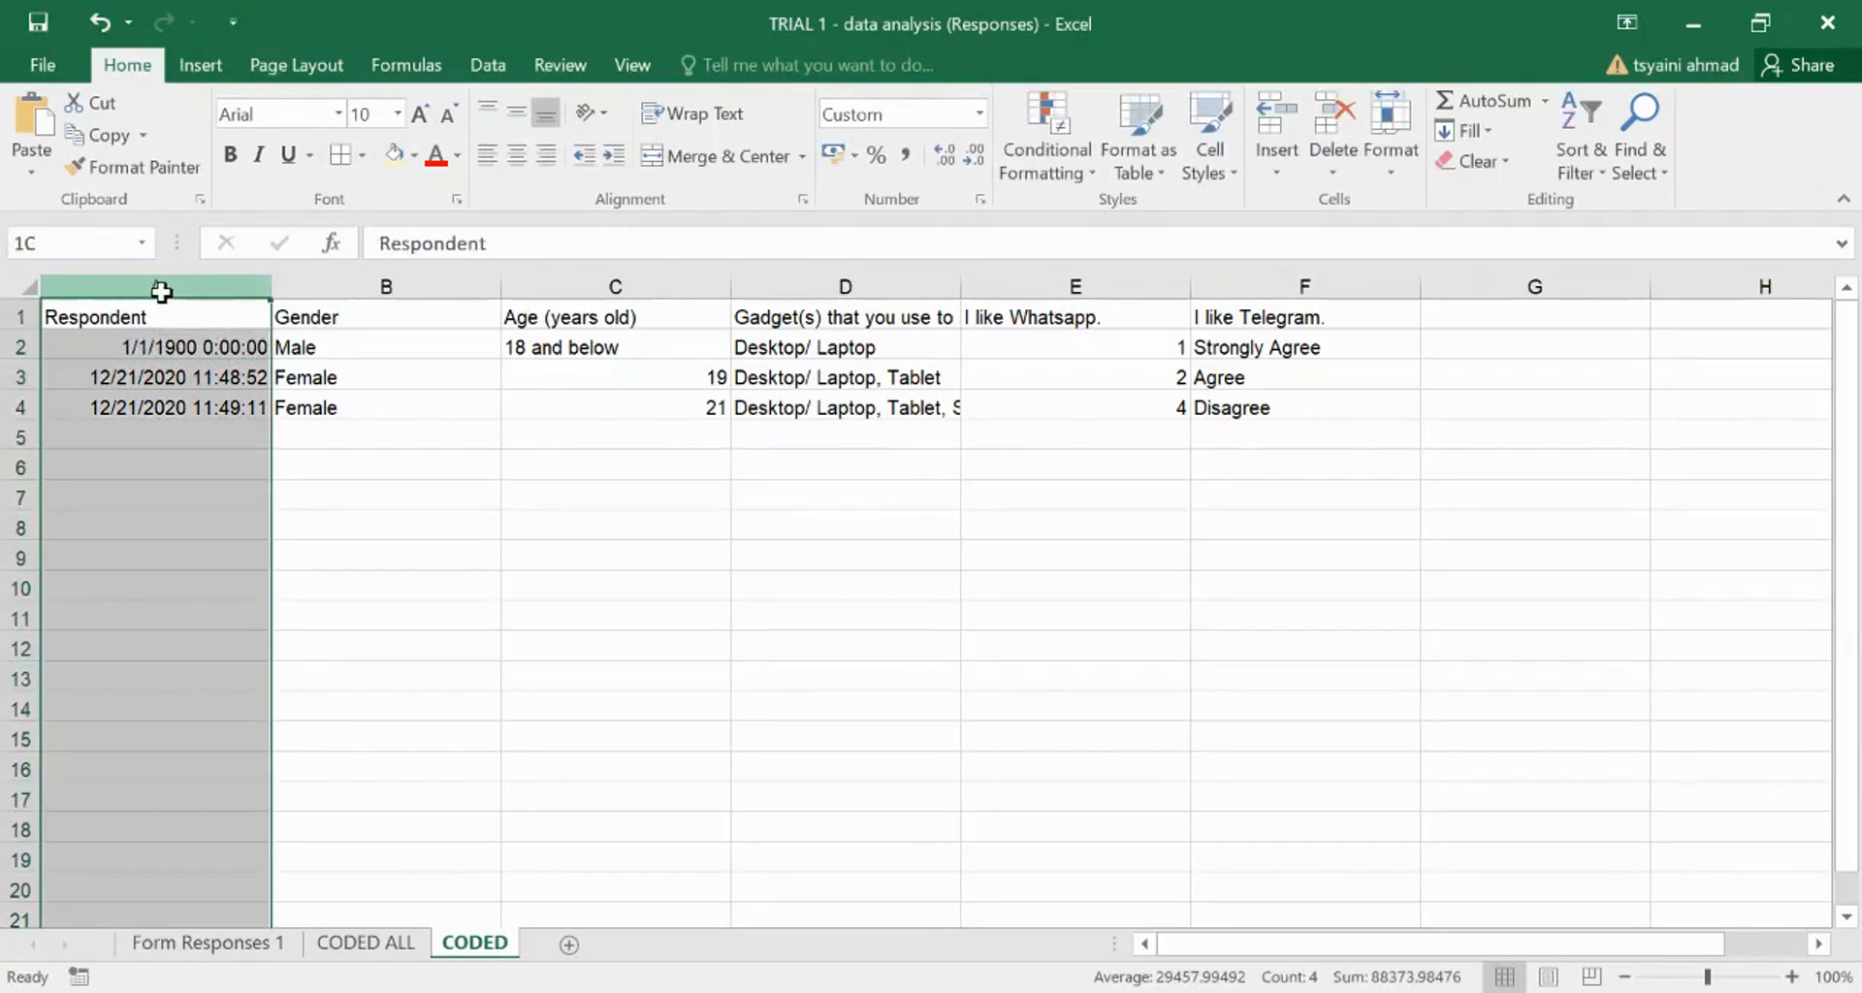
right_click(162, 287)
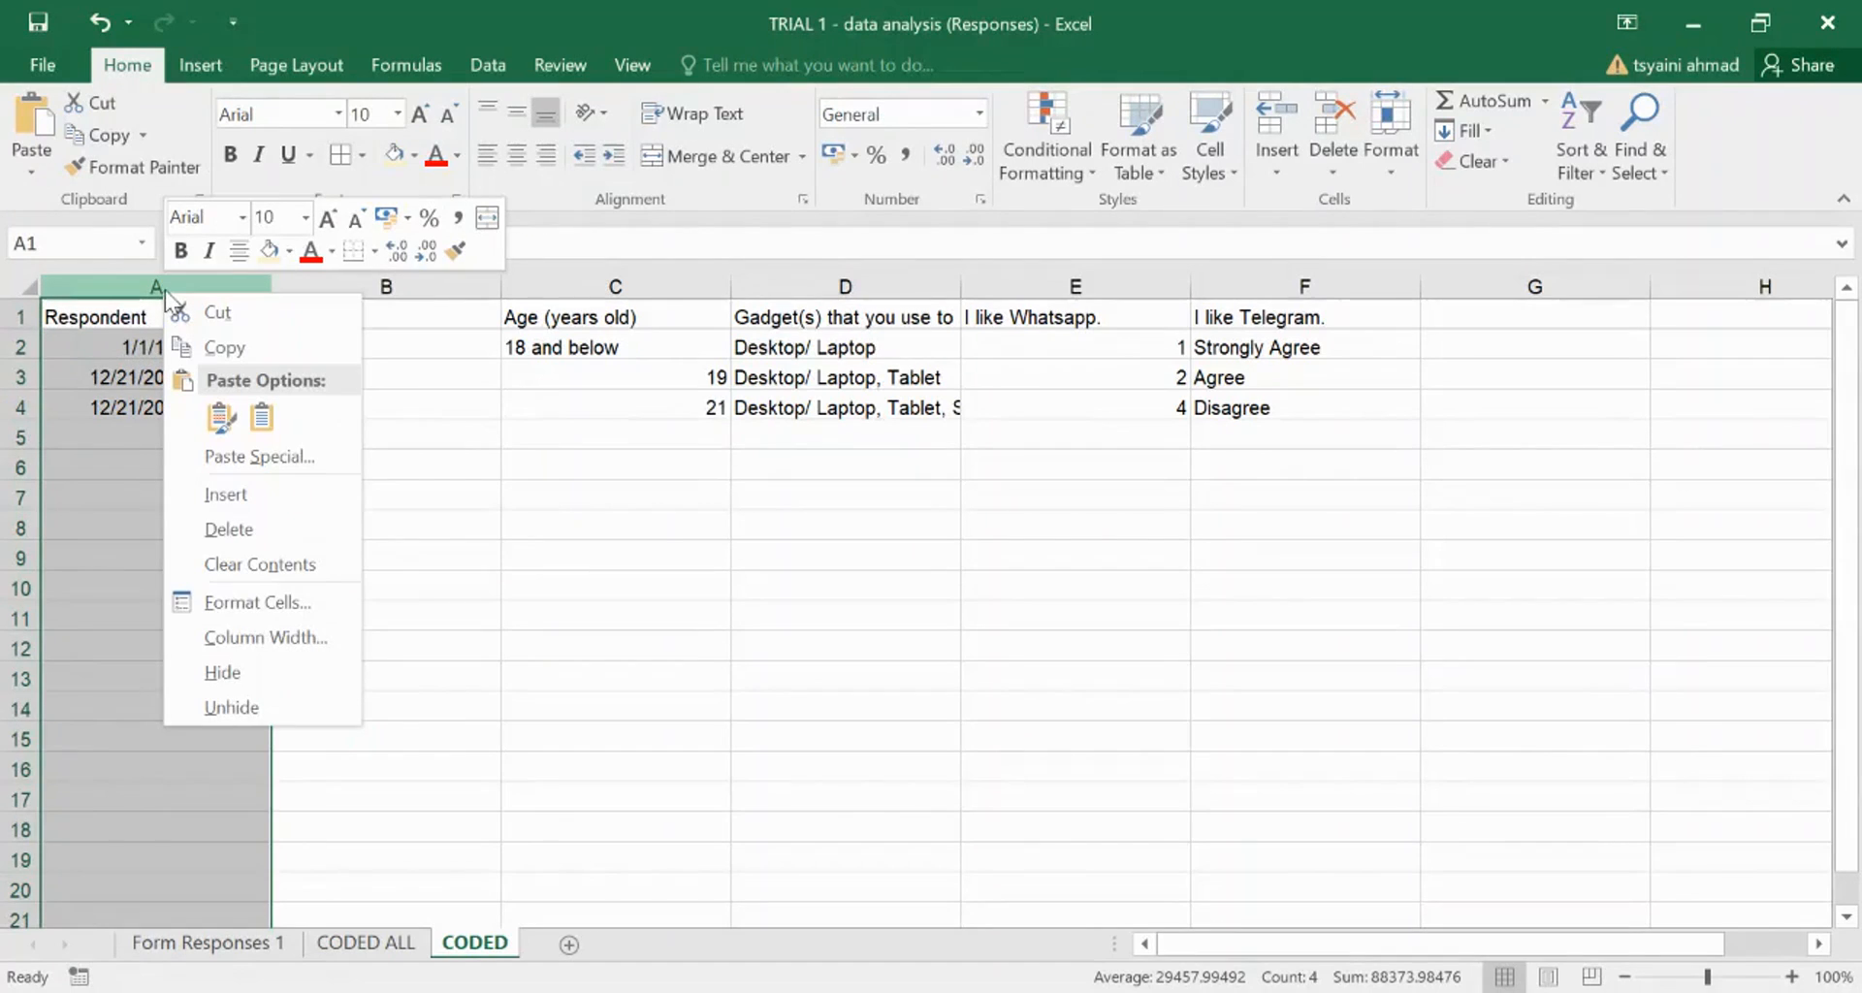
key("Escape")
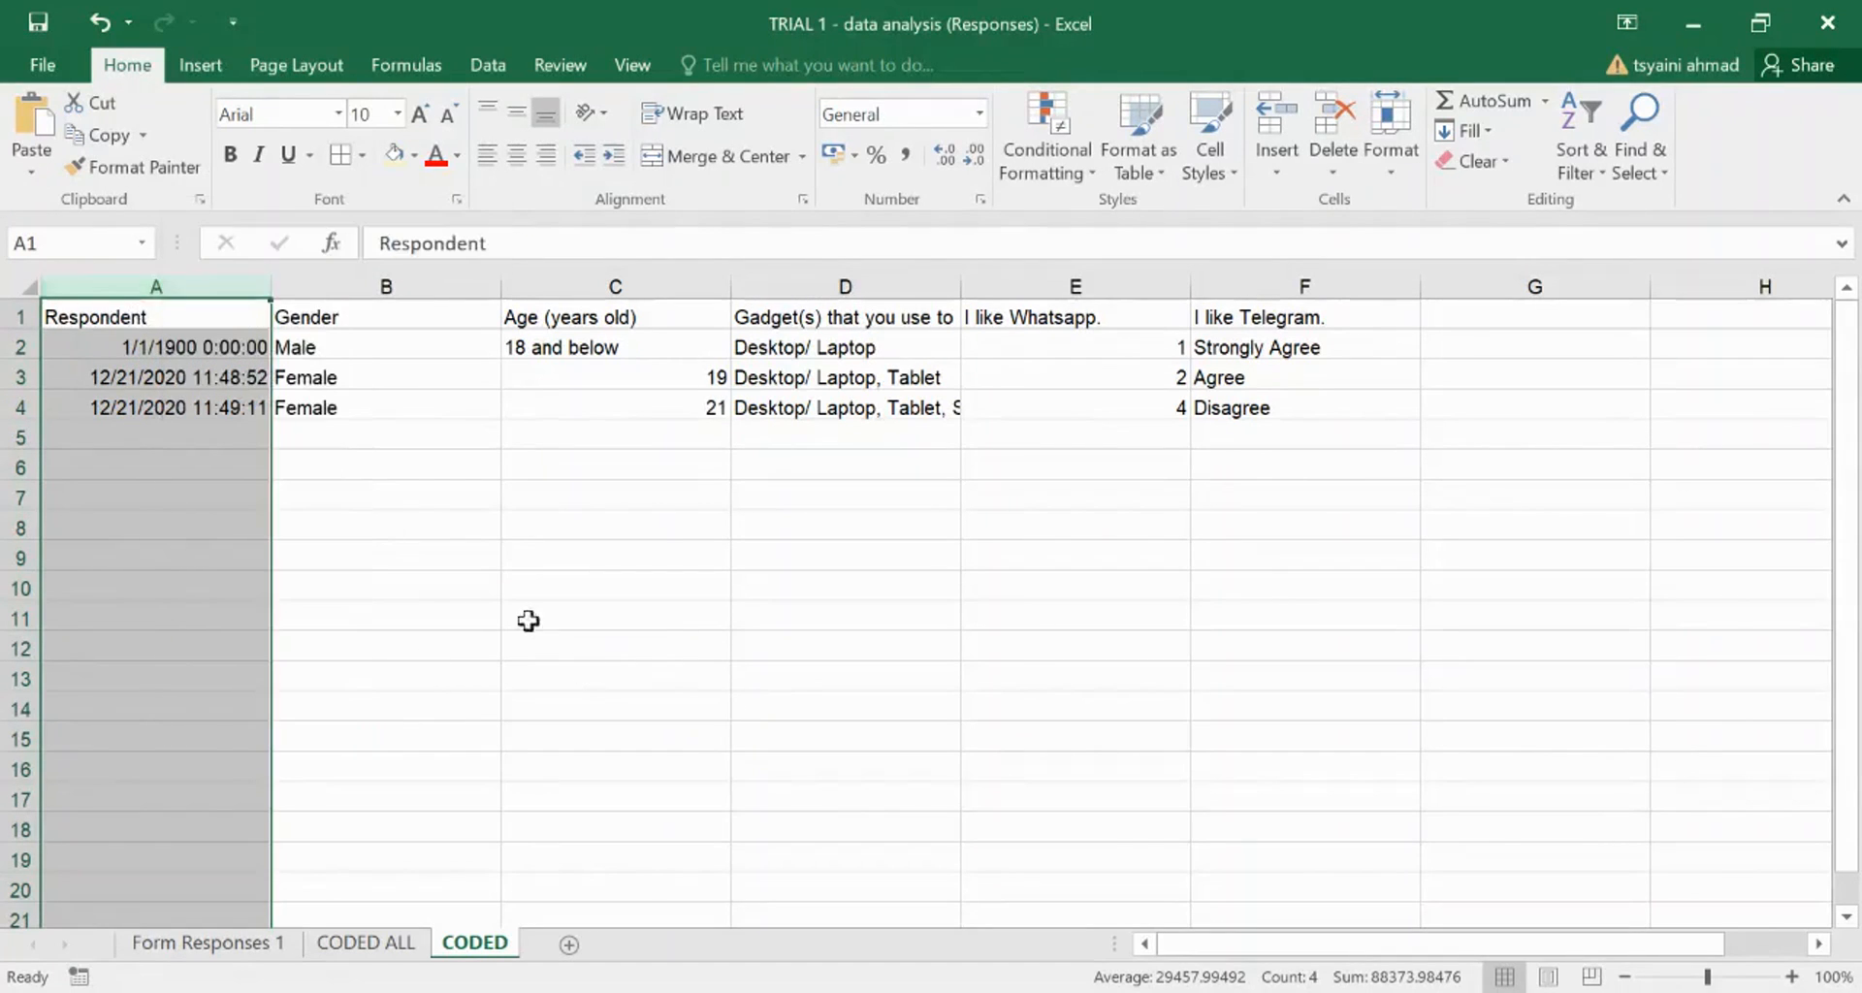
right_click(137, 286)
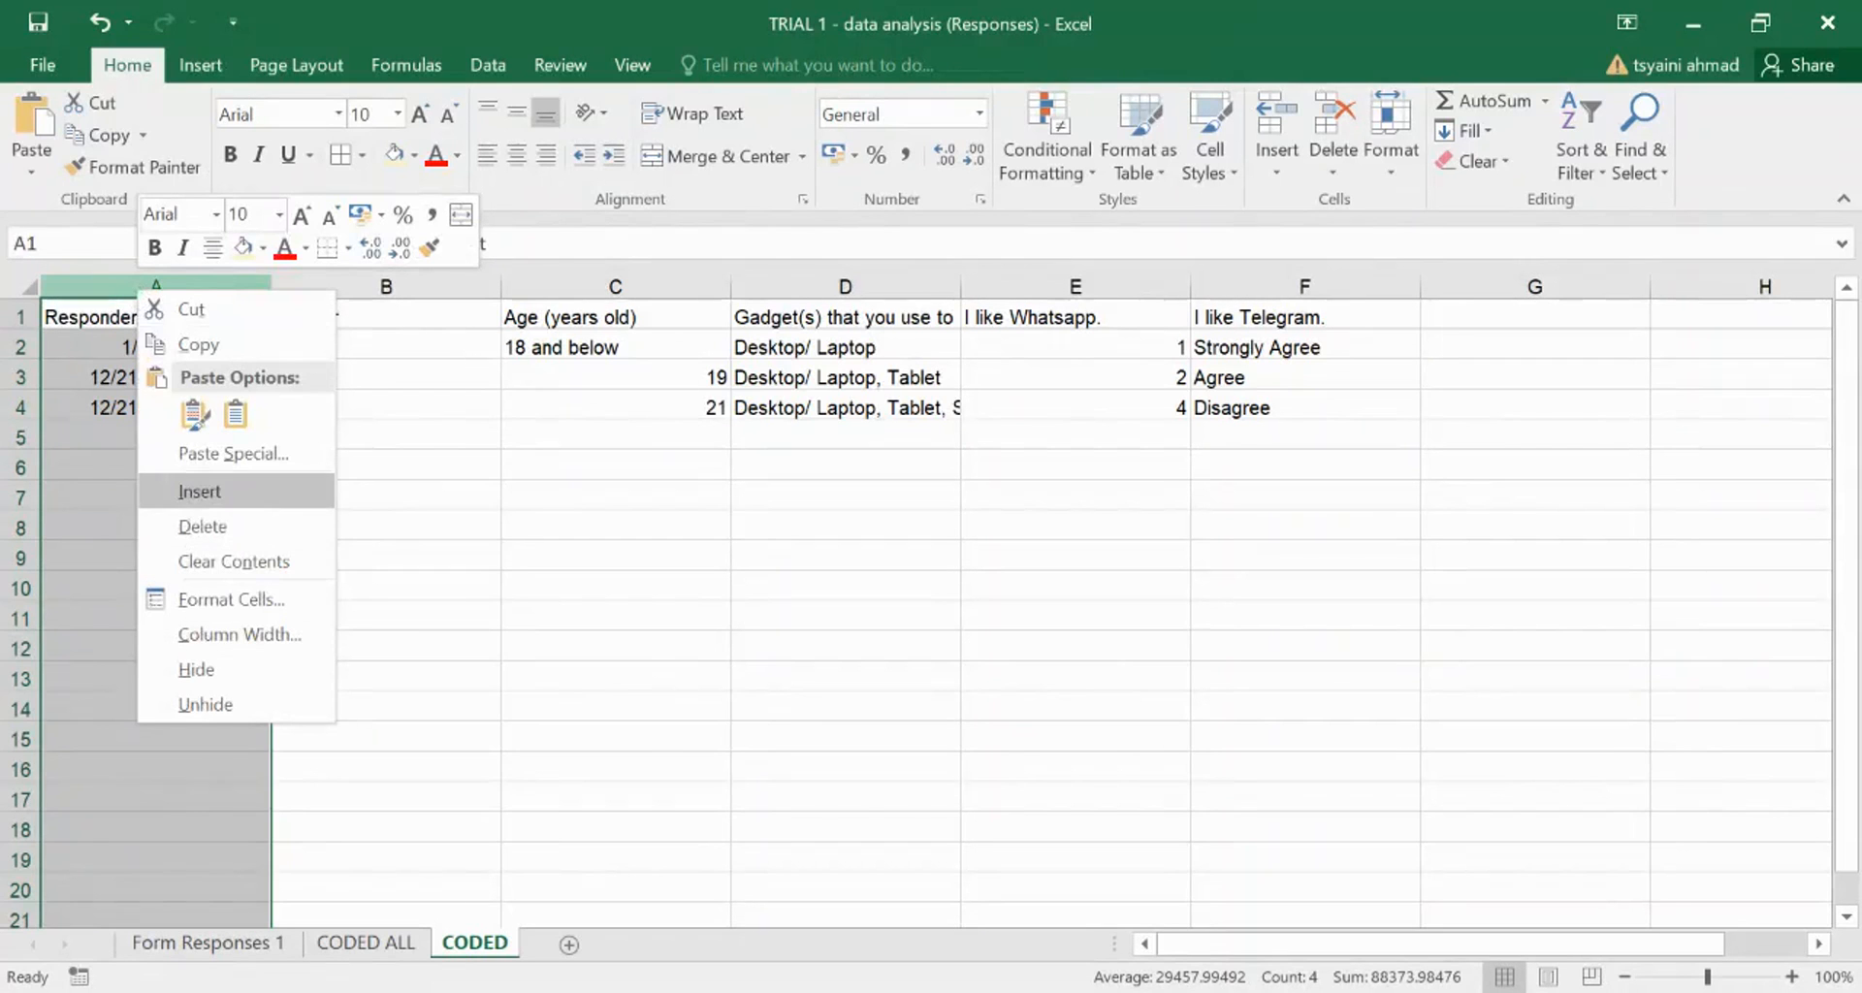
left_click(193, 414)
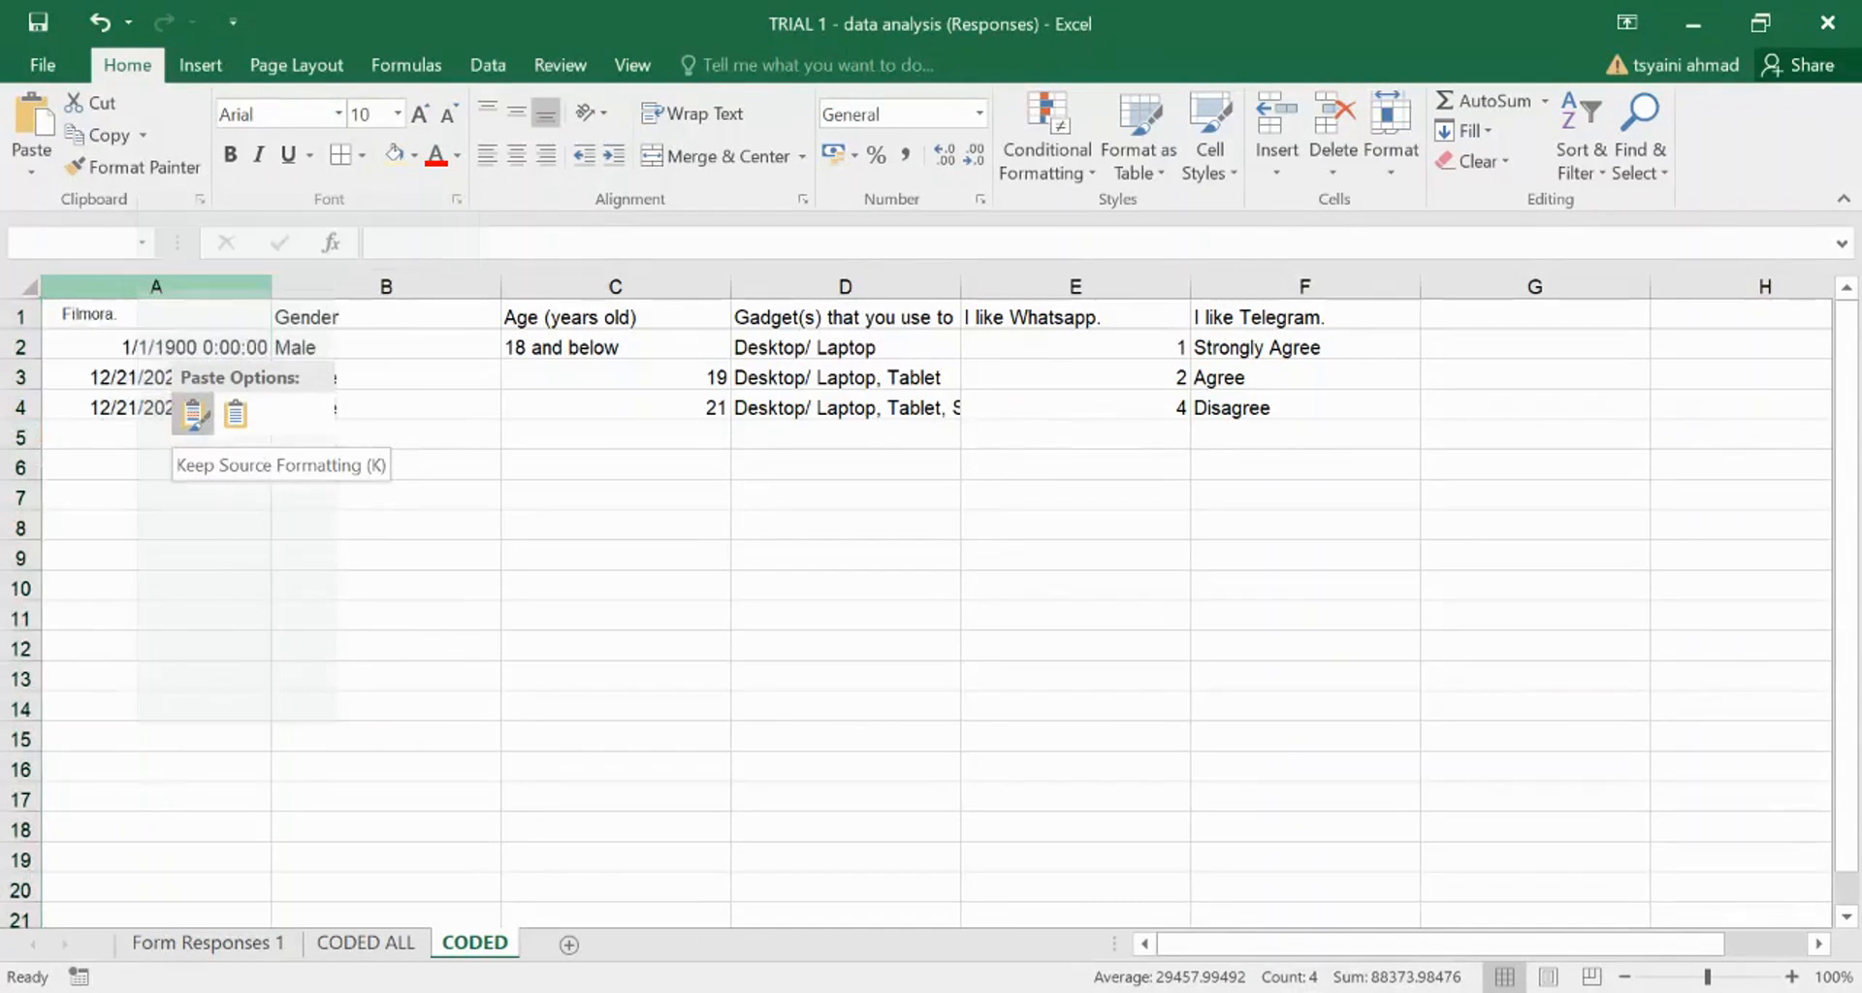
right_click(138, 288)
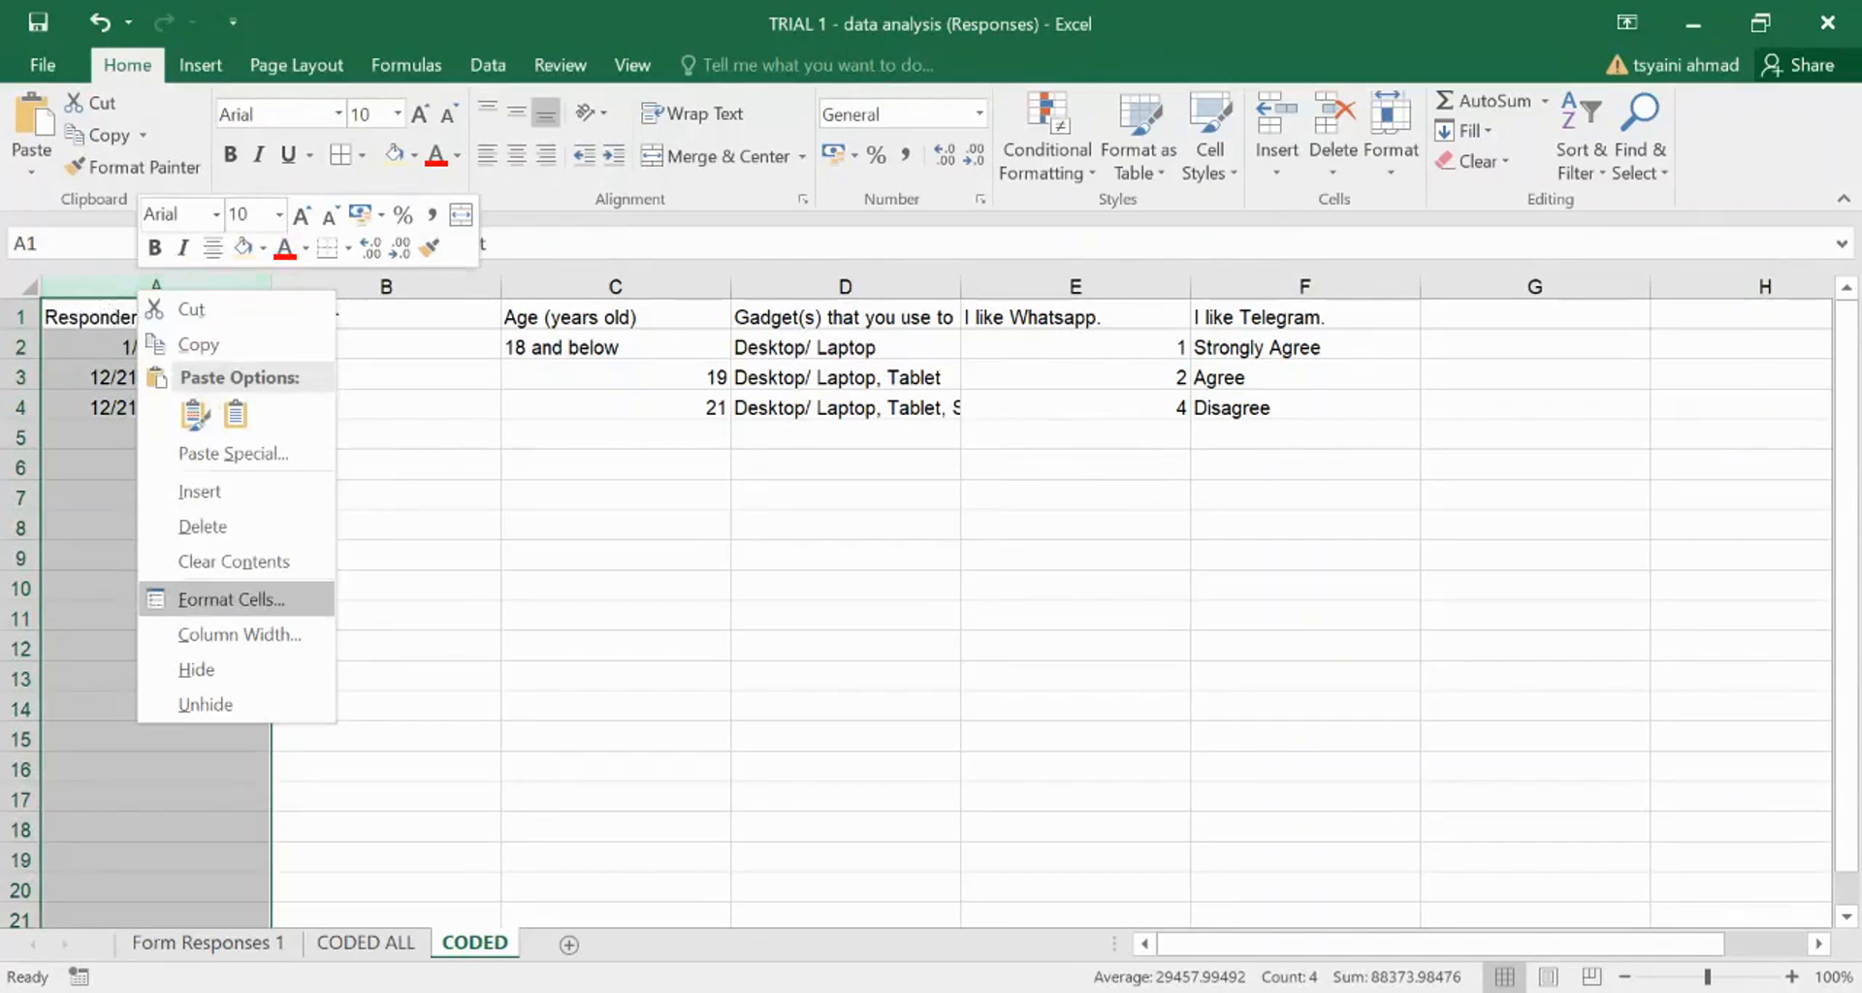
left_click(230, 599)
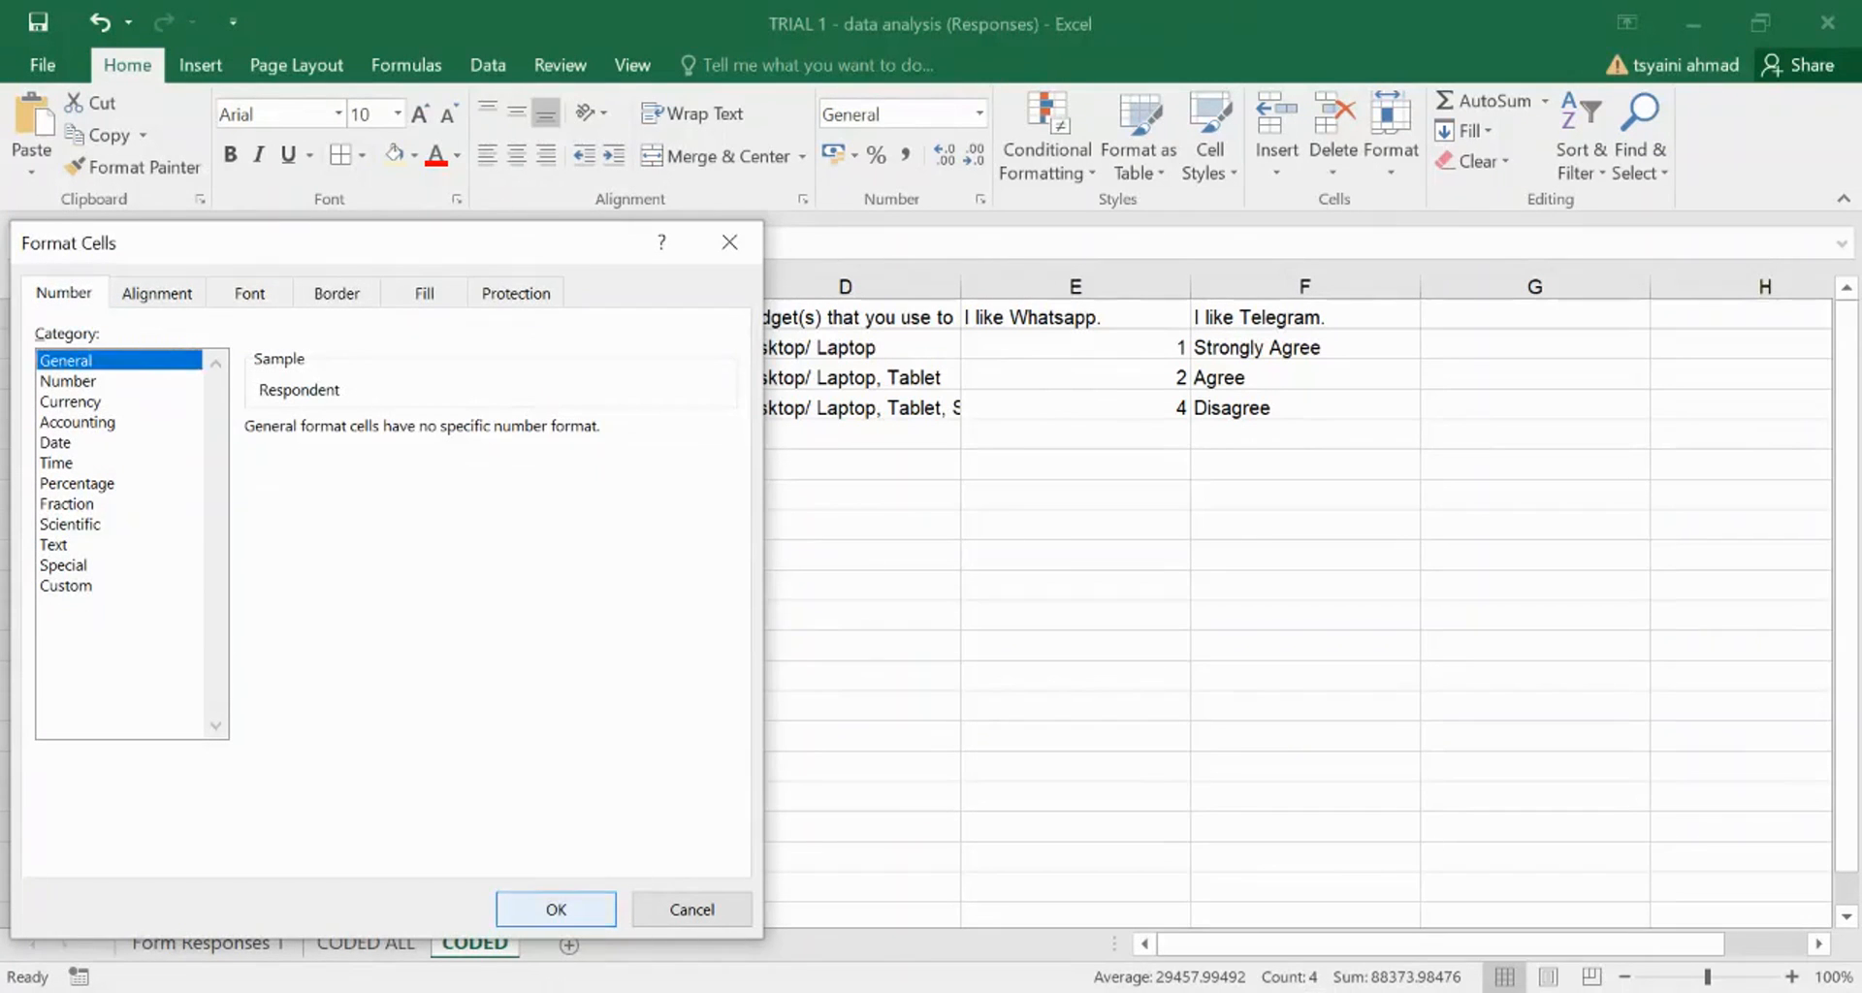
left_click(534, 904)
left_click(424, 793)
left_click(192, 341)
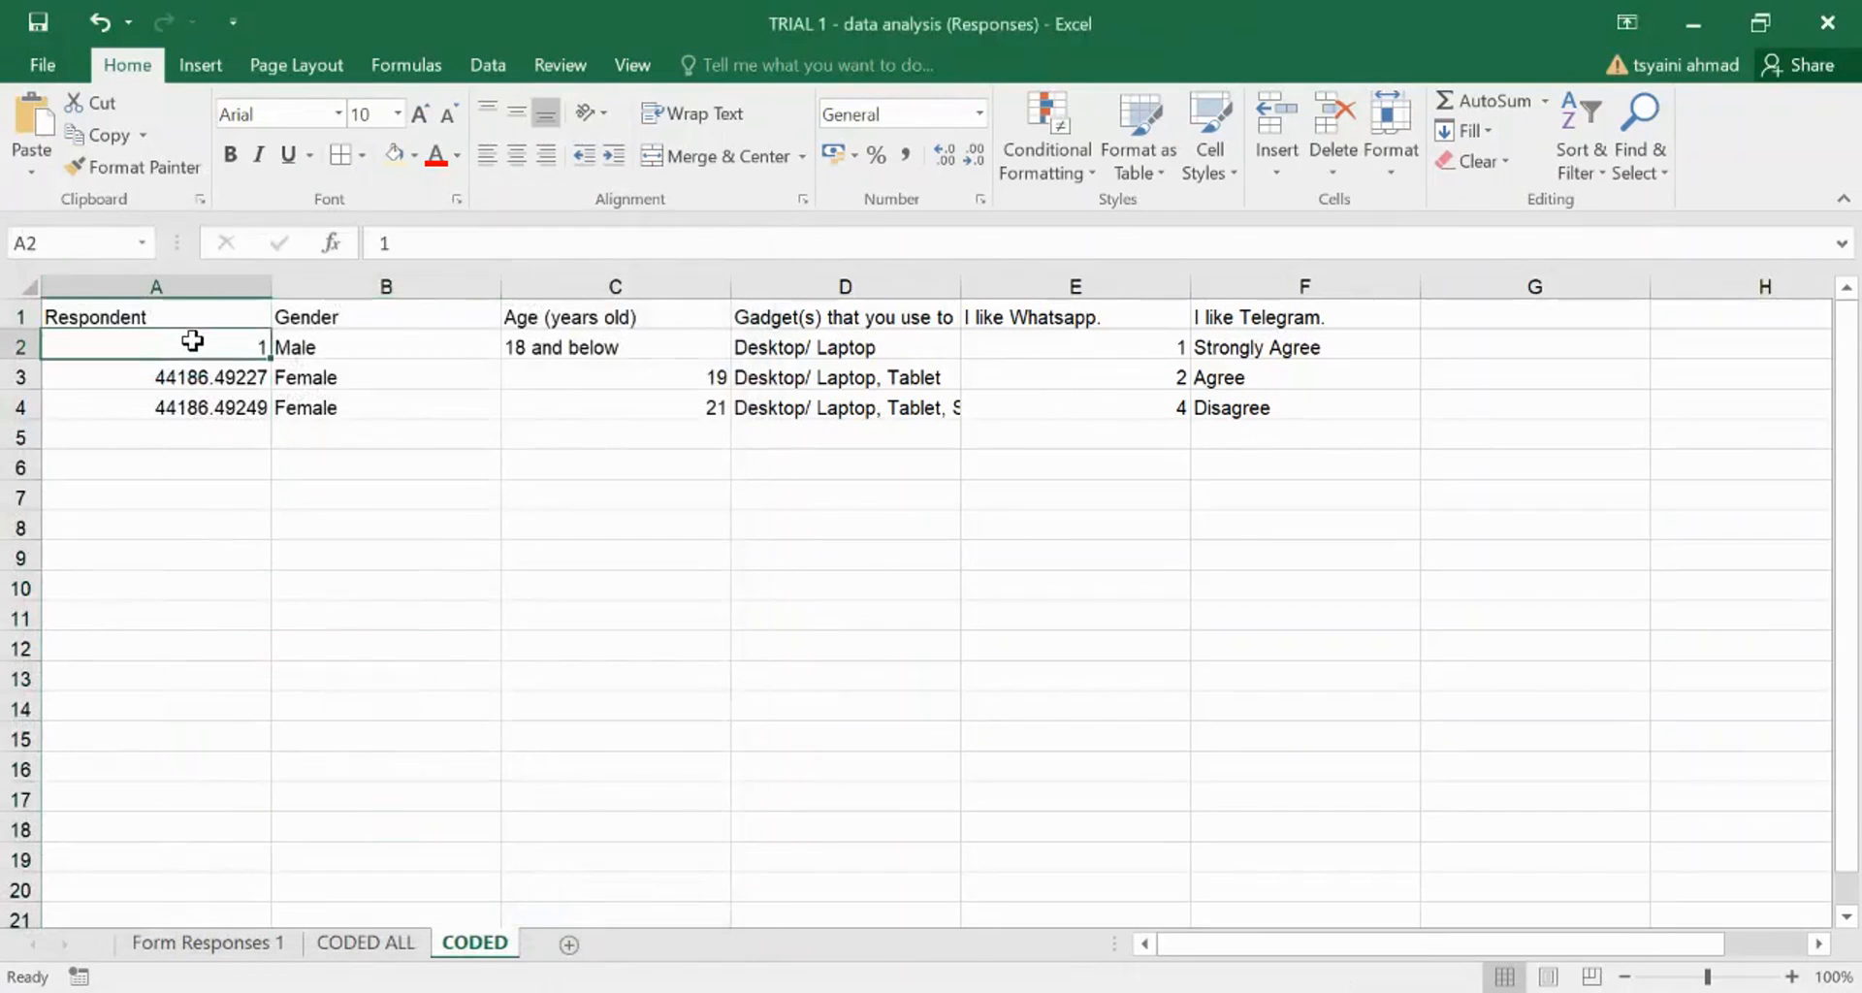
left_click(200, 372)
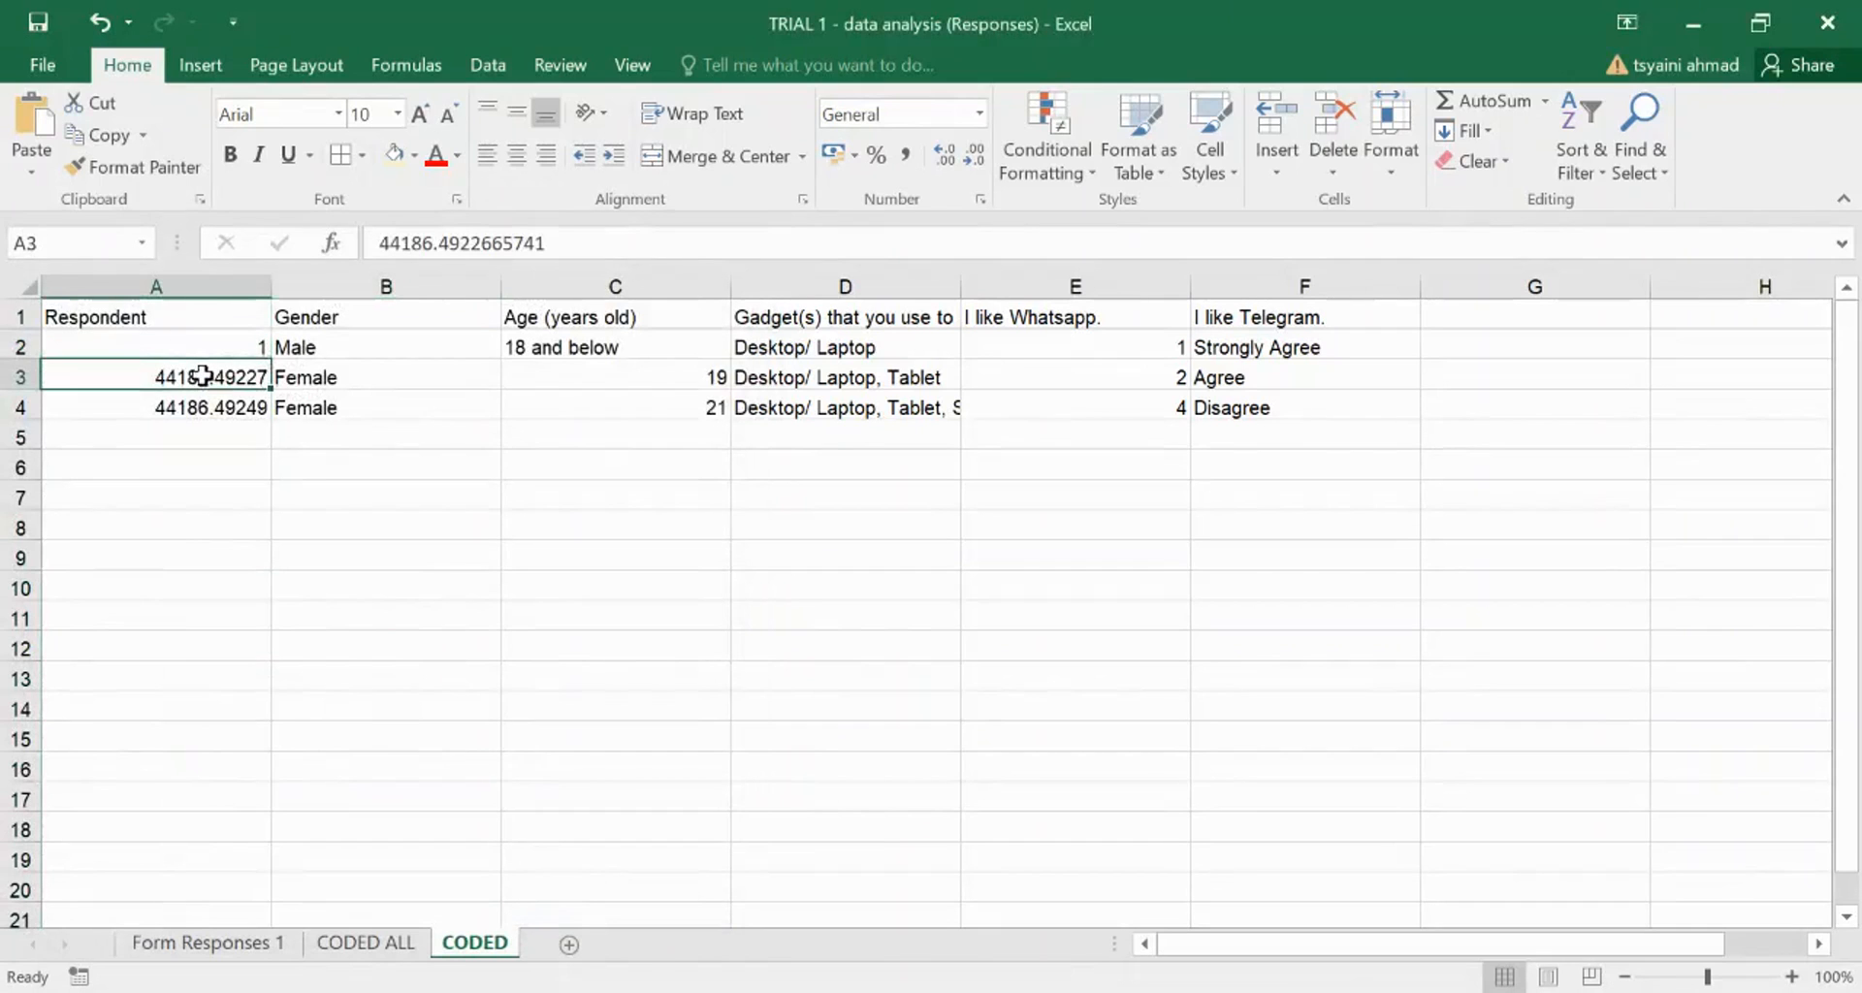
- Enter 2 in A3 and clear the stray value in A4
type("2")
left_click(326, 475)
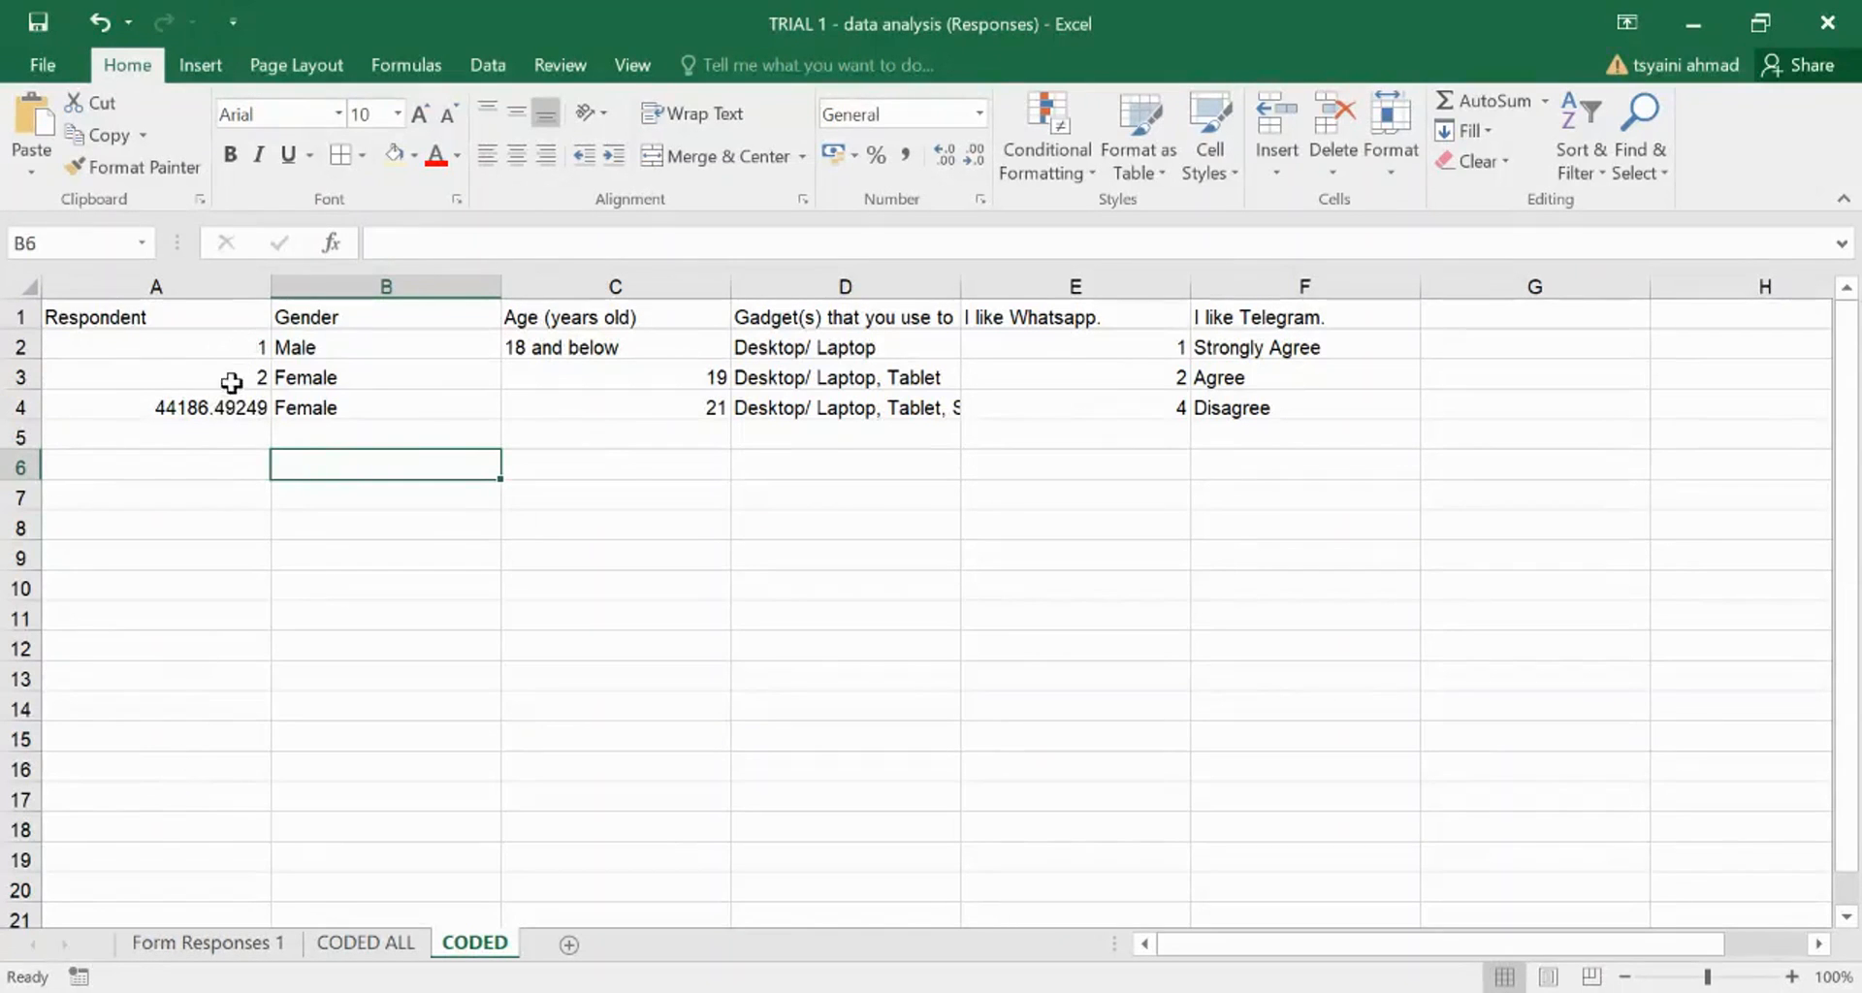
left_click(216, 409)
key("BackSpace")
- Fill the 1, 2 series down column A, then delete the surplus numbers below row 4
left_click(221, 345)
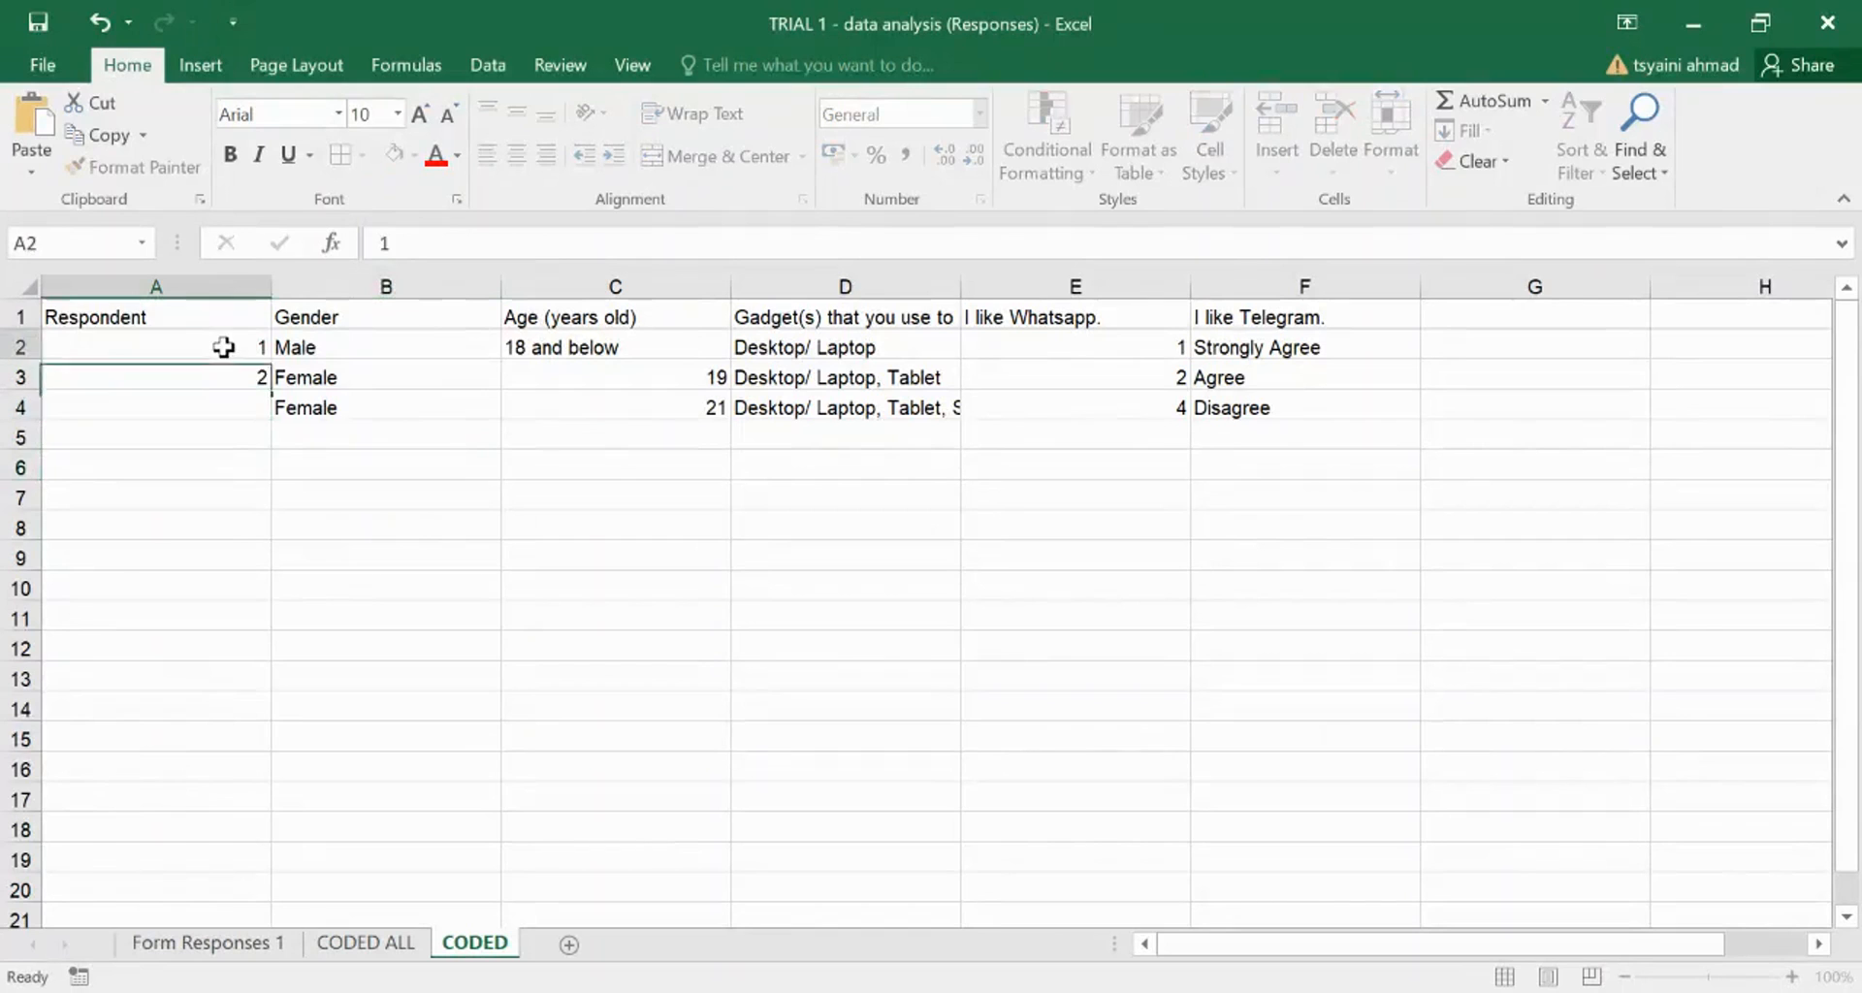
left_click_drag(224, 353, 221, 365)
left_click(221, 344)
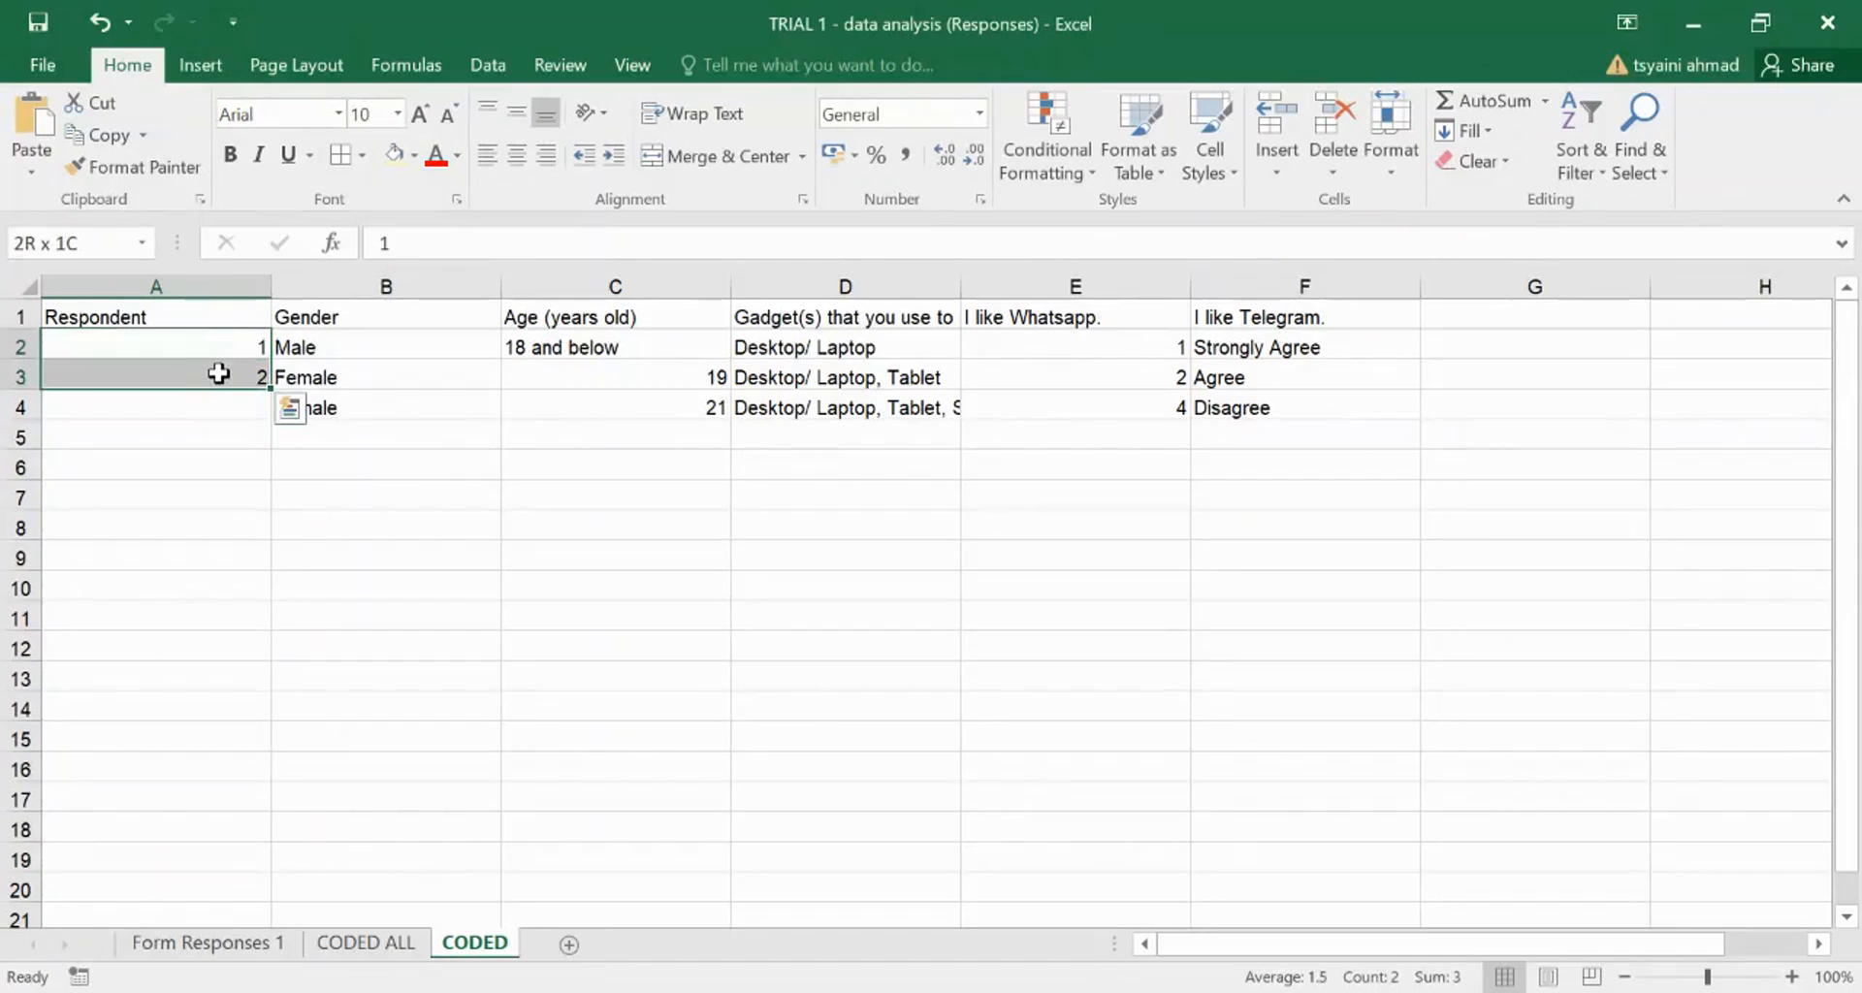
left_click_drag(219, 372, 221, 371)
left_click_drag(270, 388, 277, 875)
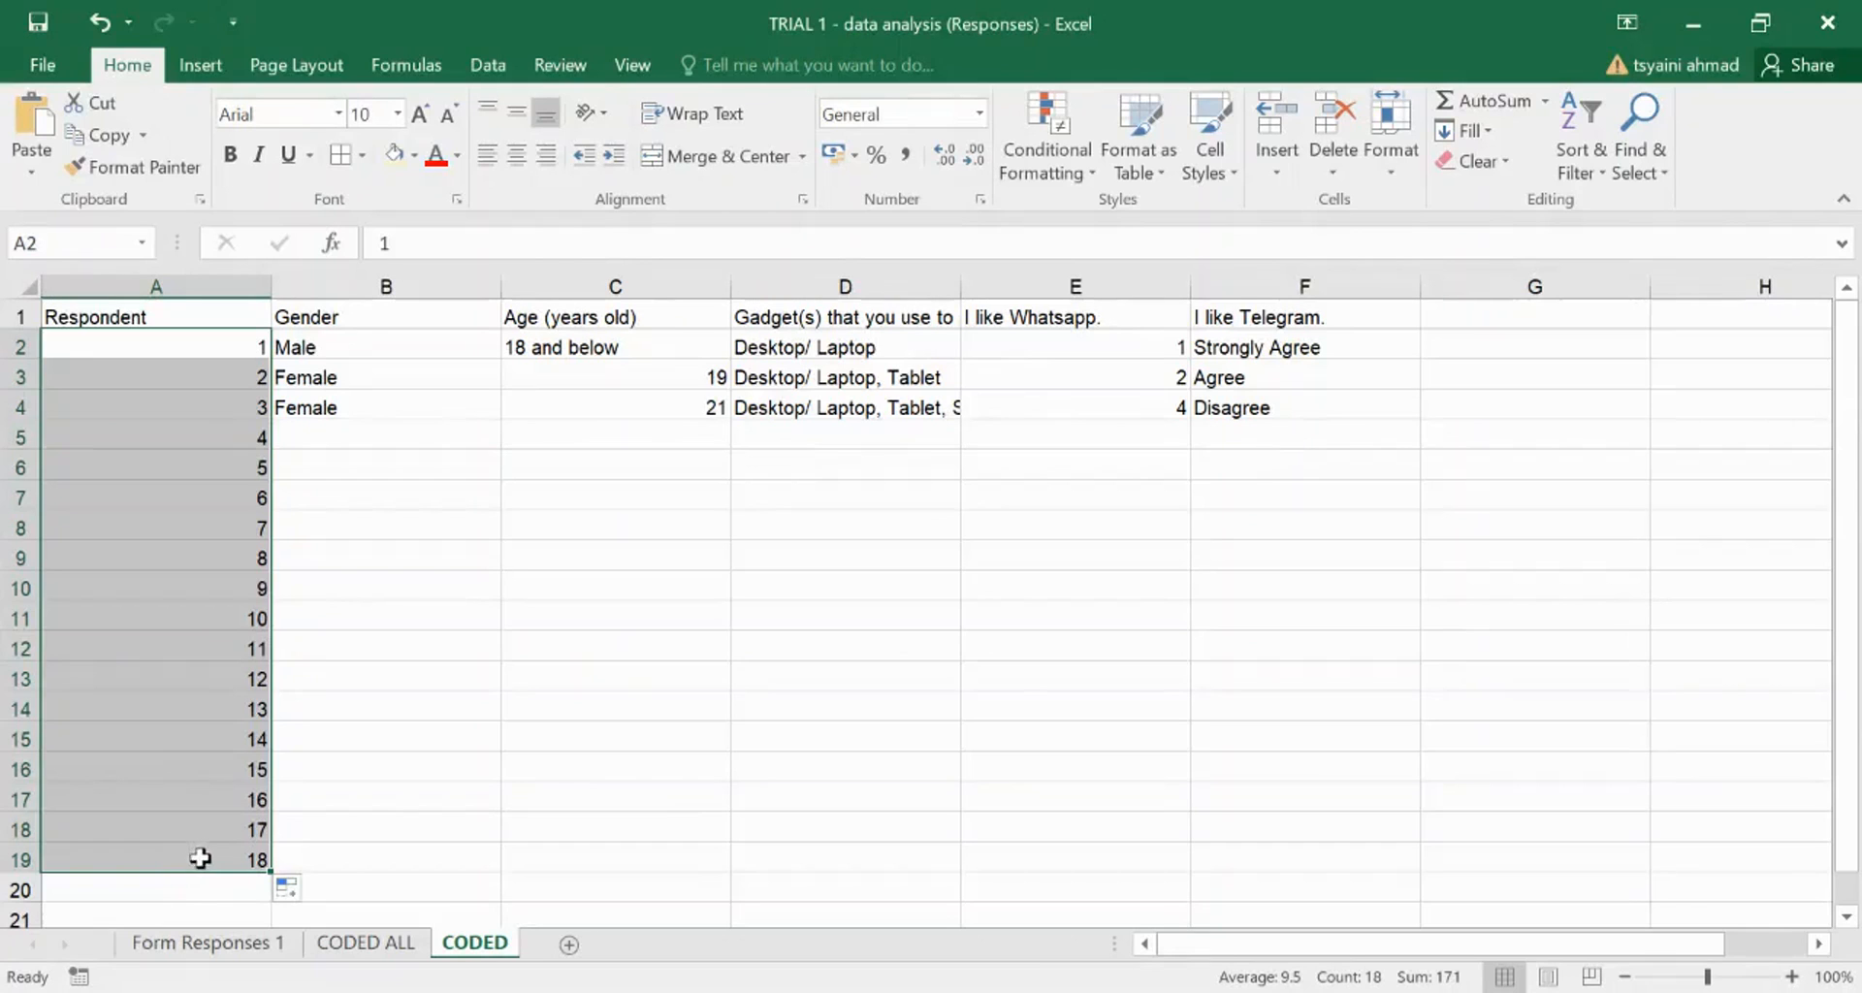
left_click(417, 730)
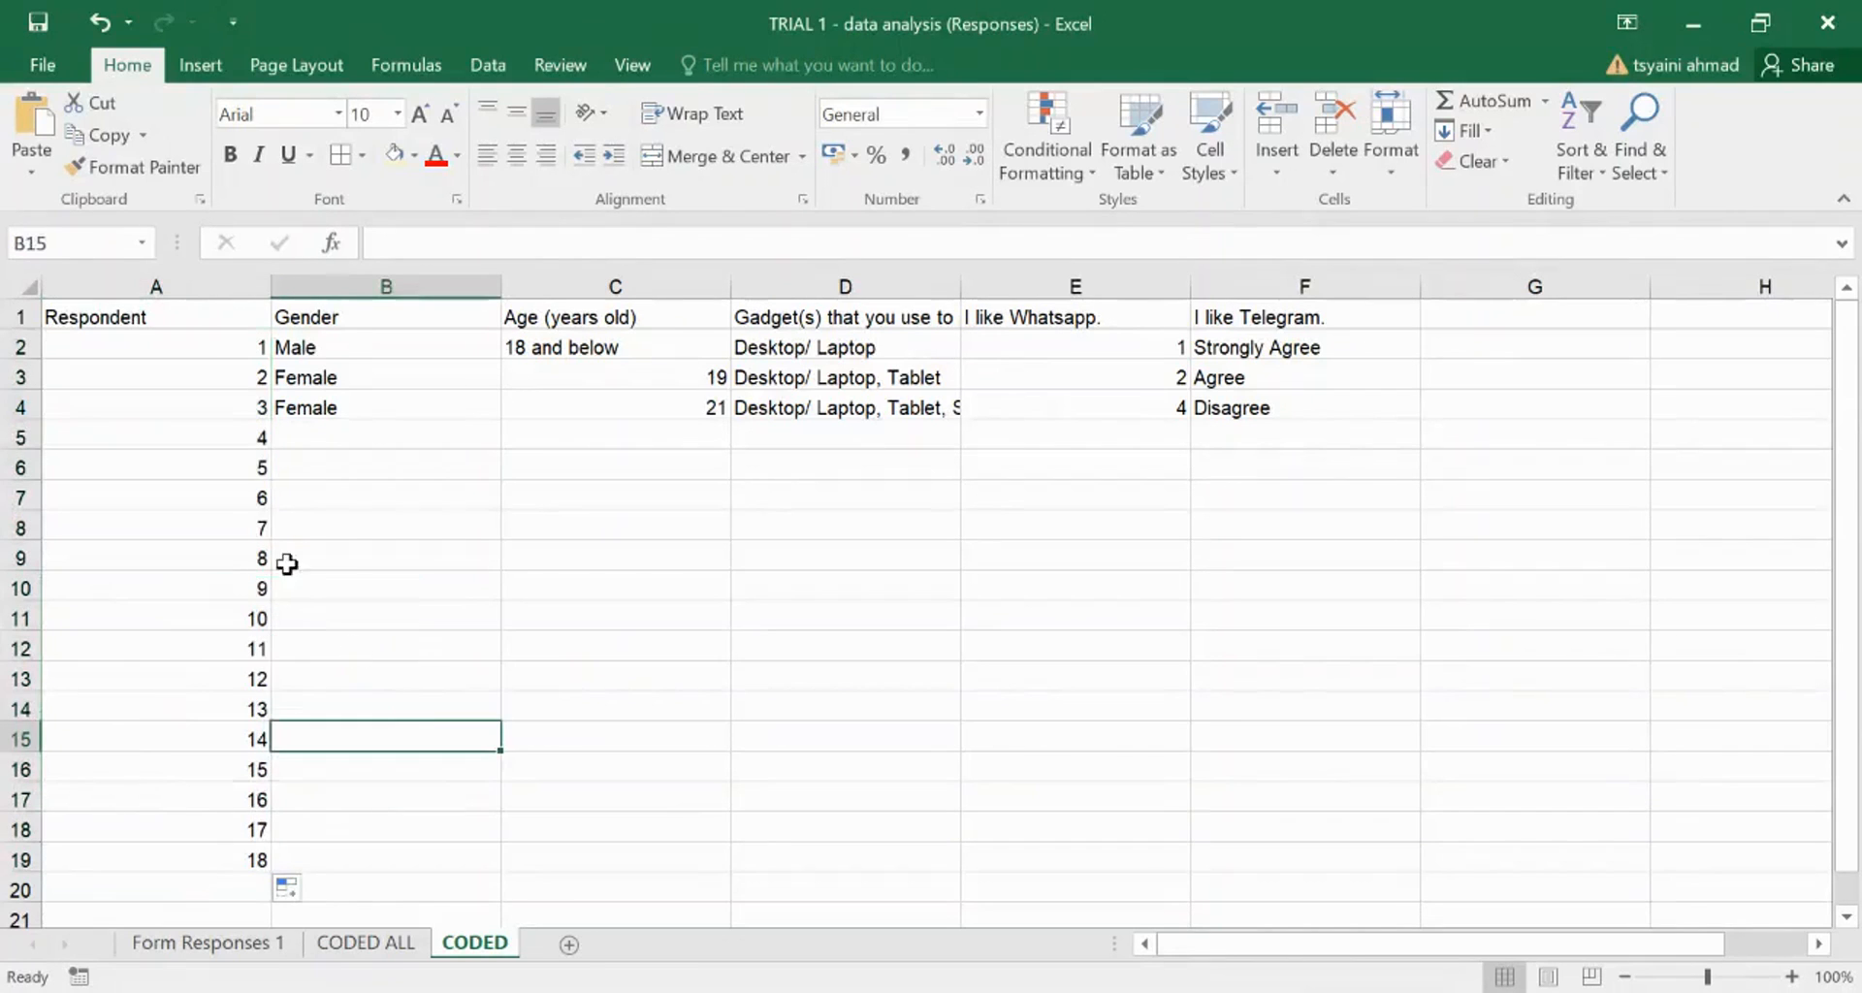
left_click_drag(217, 439, 207, 855)
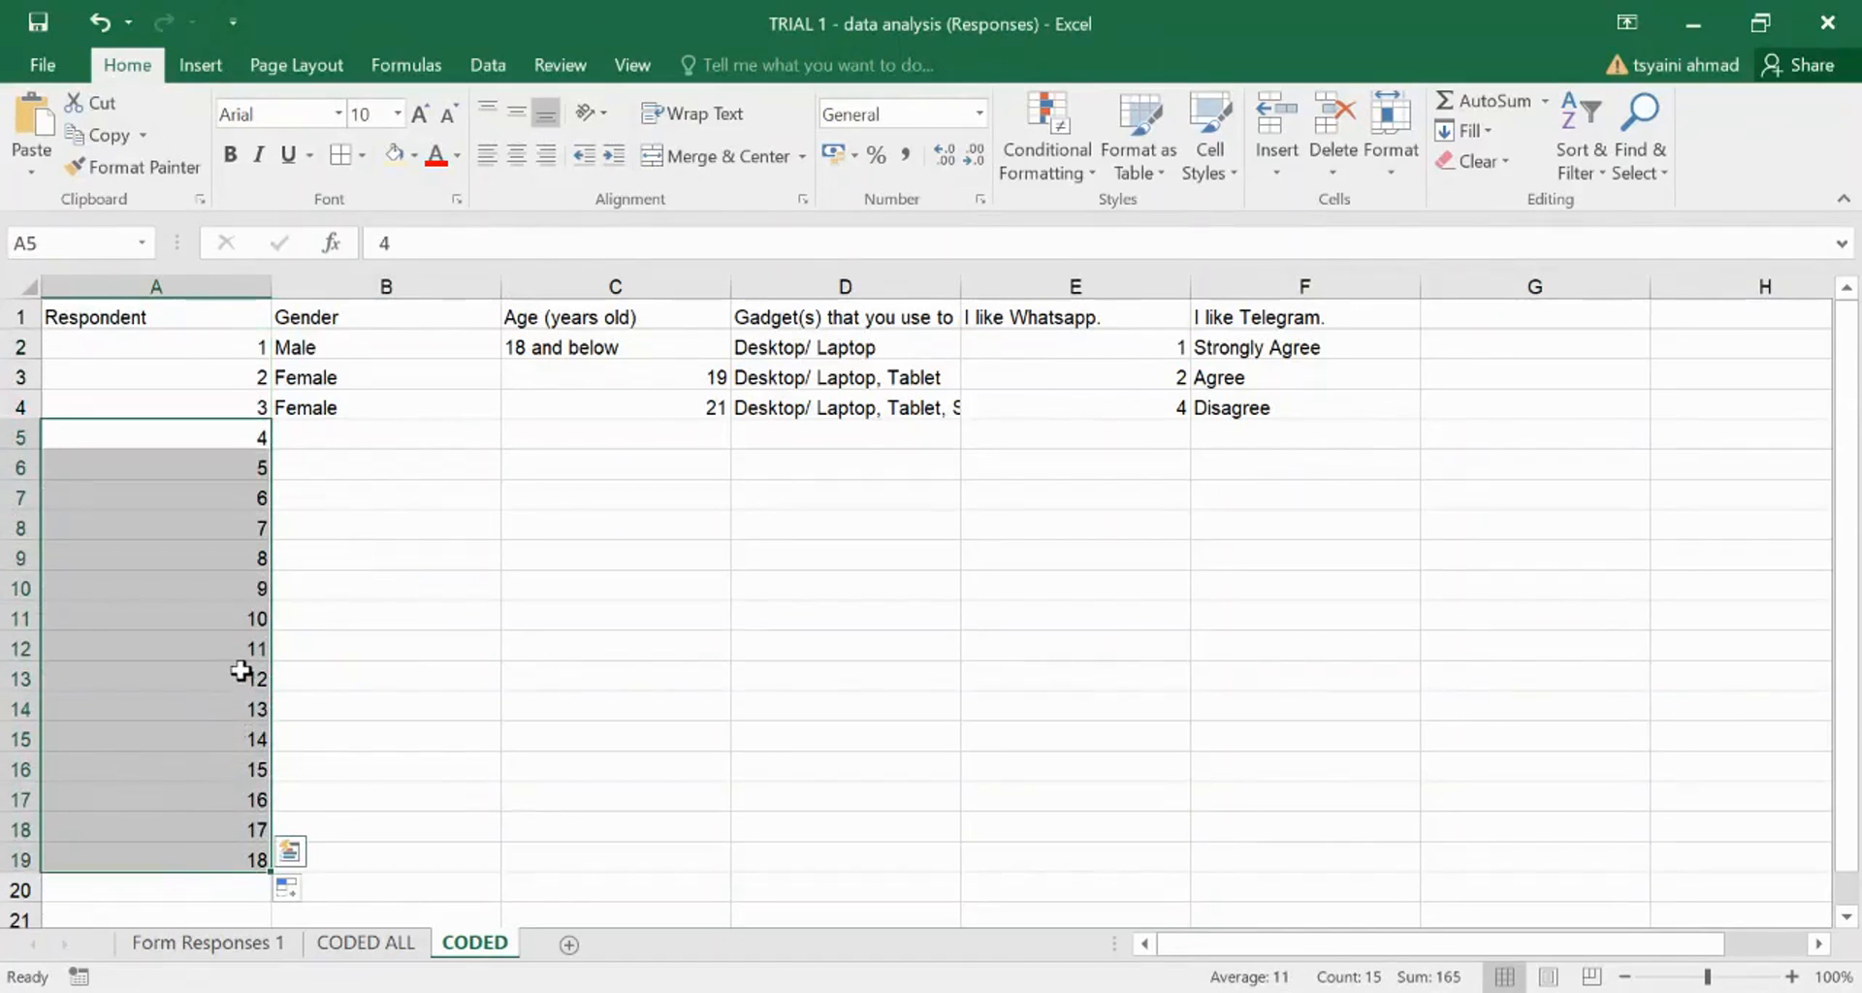
key("Delete")
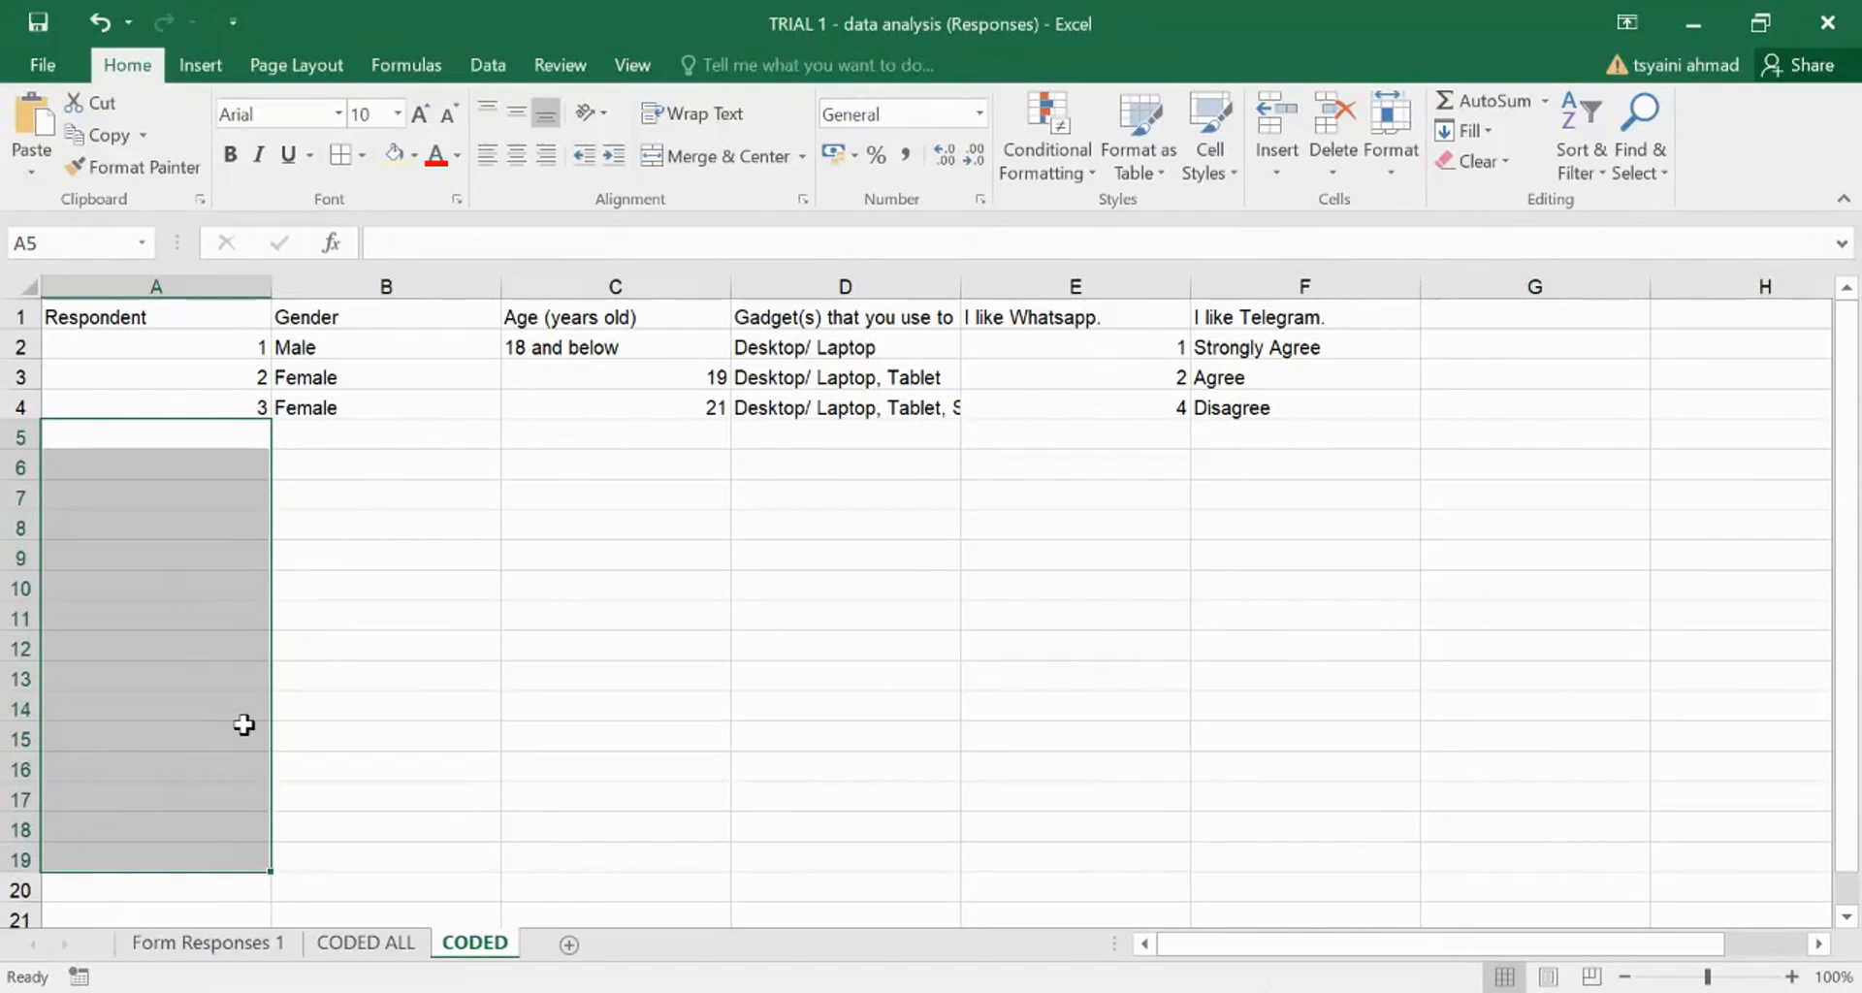
left_click(433, 758)
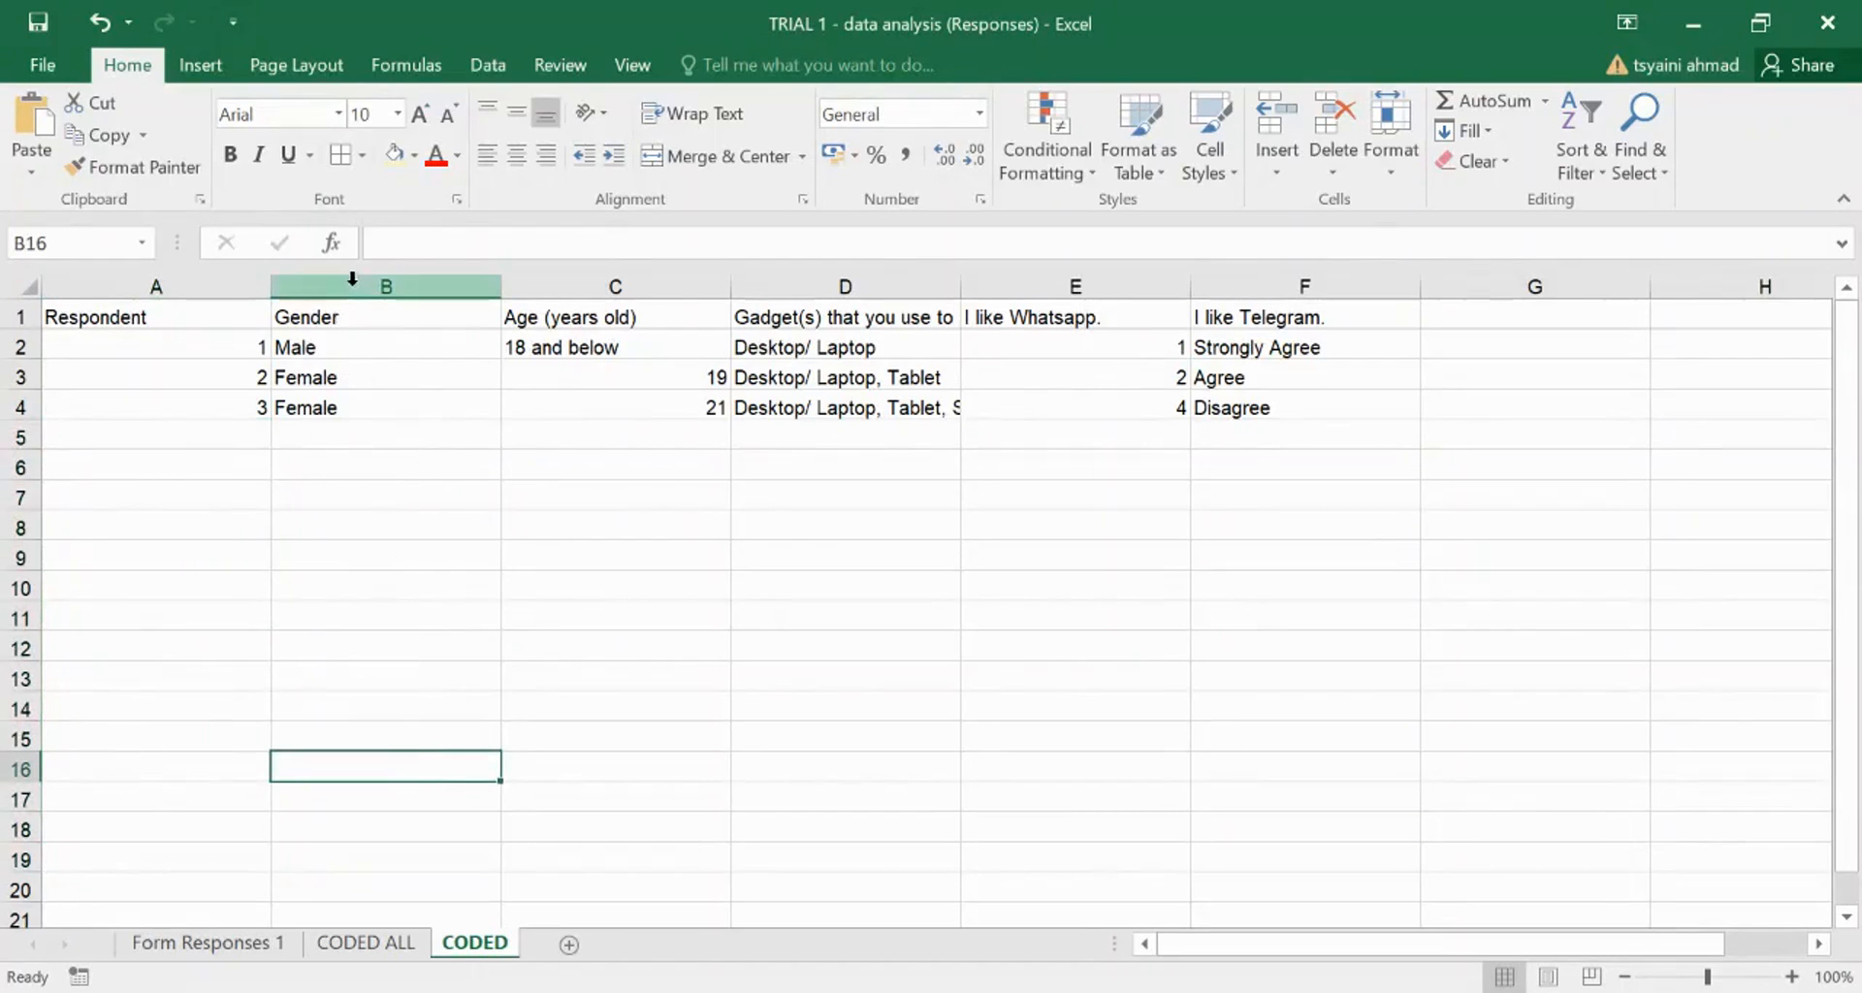
- Add a comment reading '1=male and 2=female' to the Gender heading in B1
left_click(346, 319)
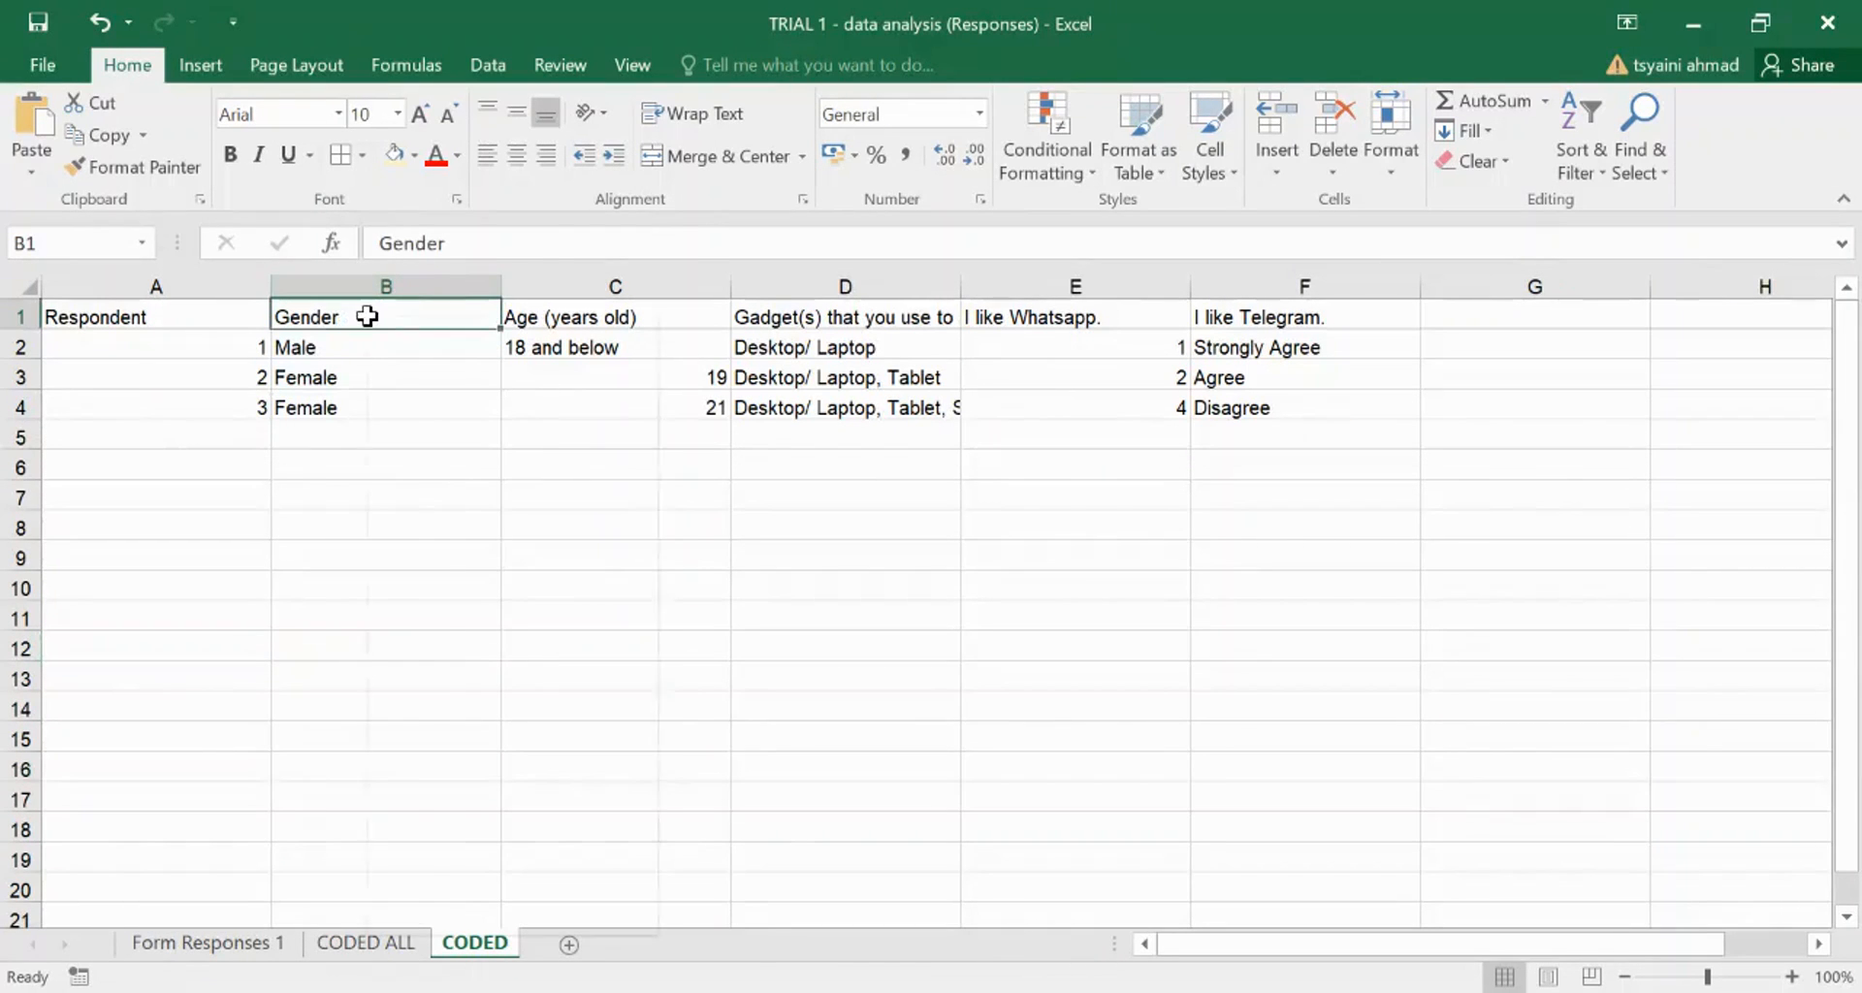
right_click(369, 318)
left_click(273, 492)
right_click(384, 314)
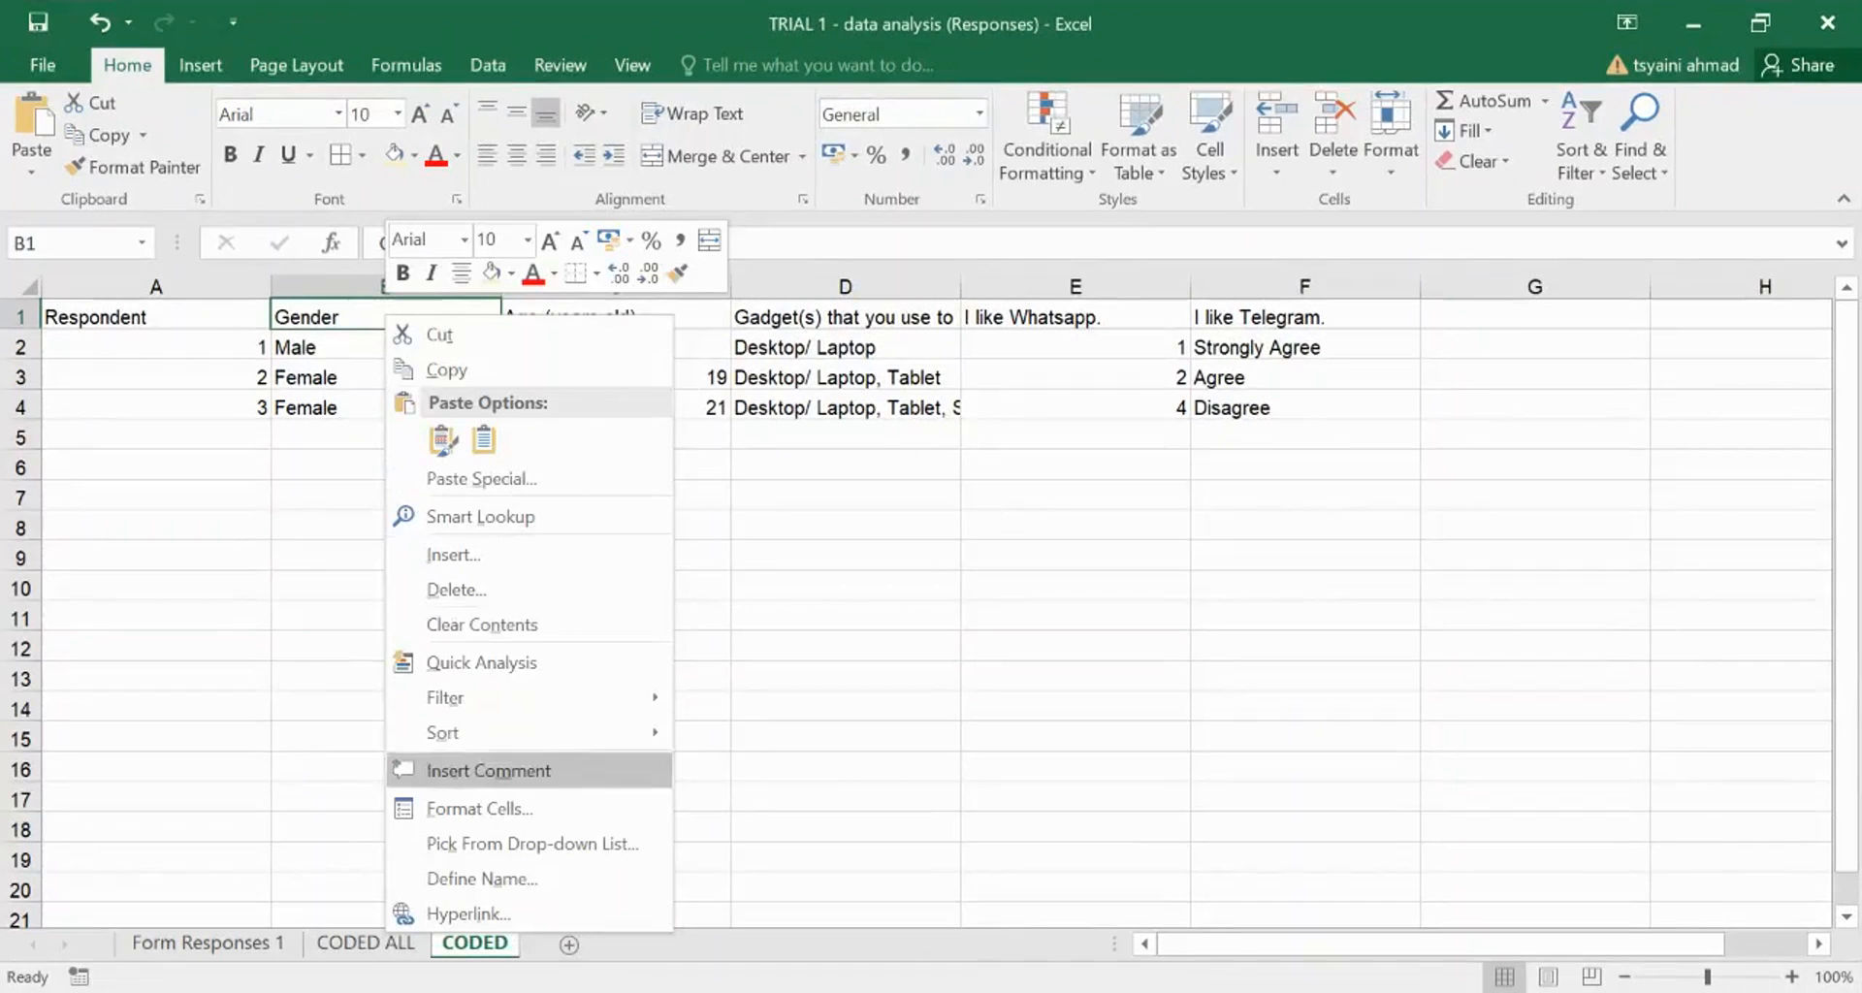
left_click(488, 770)
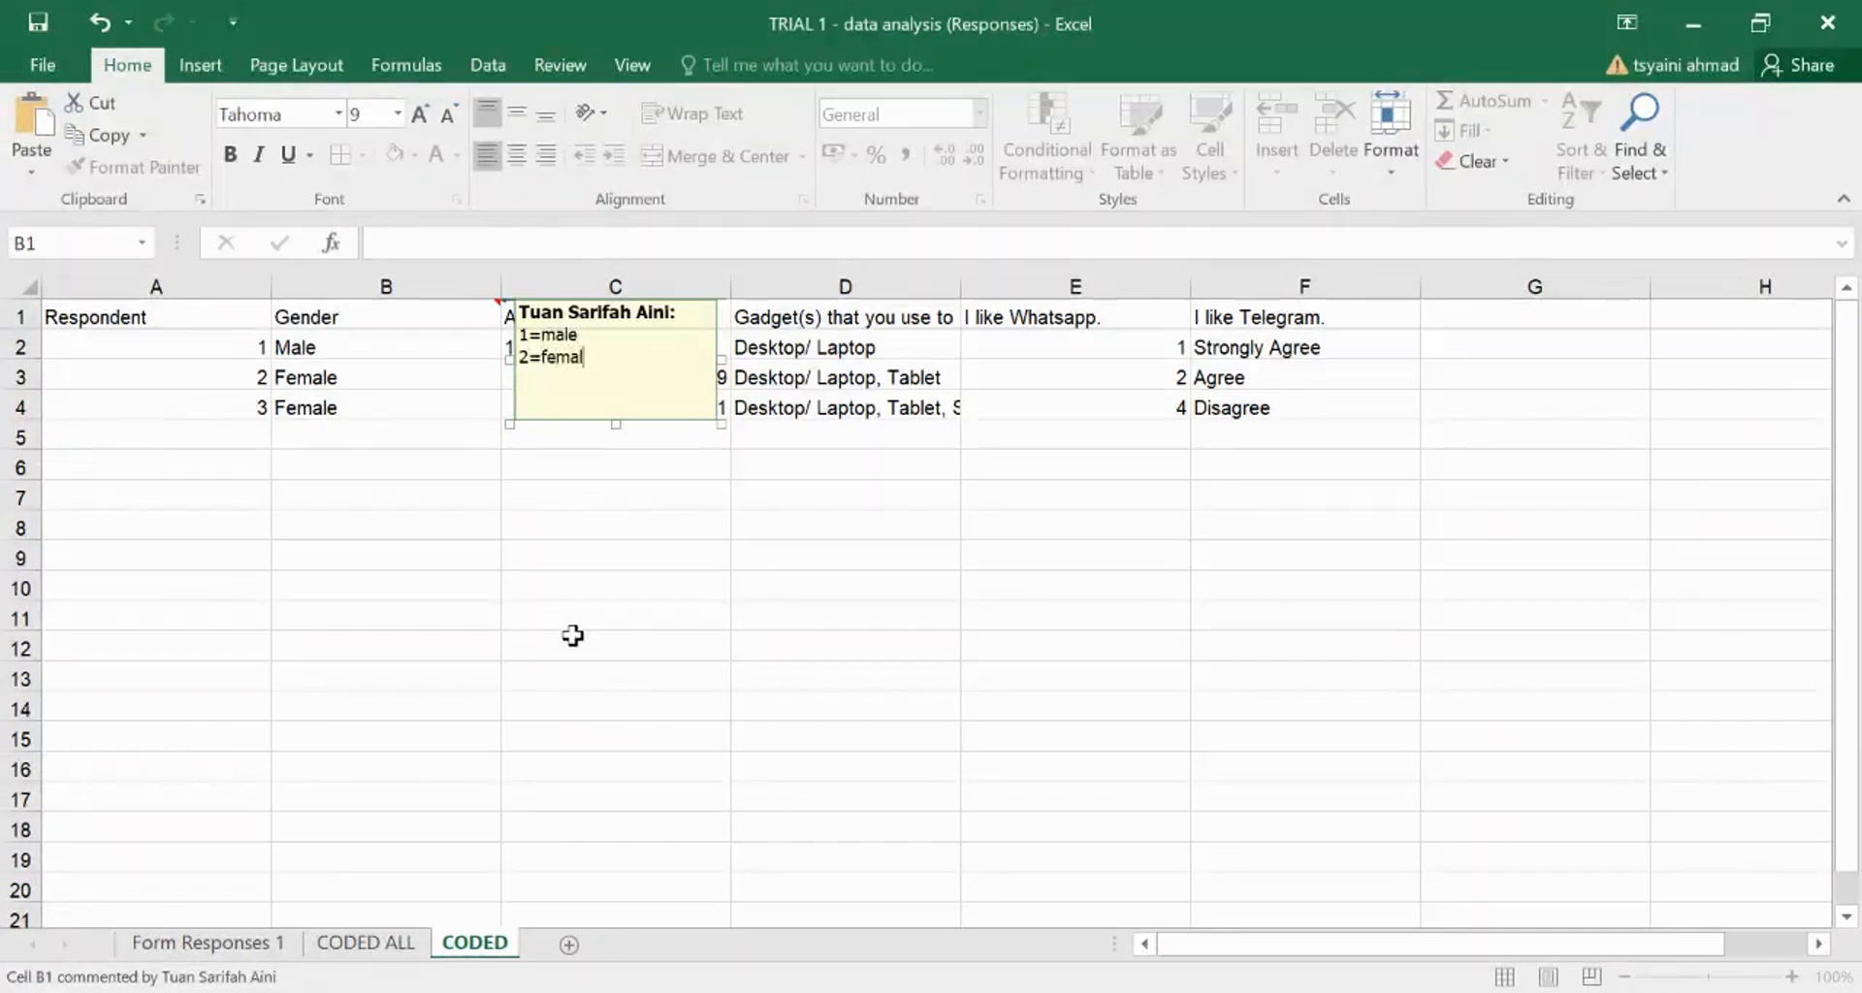
left_click(571, 629)
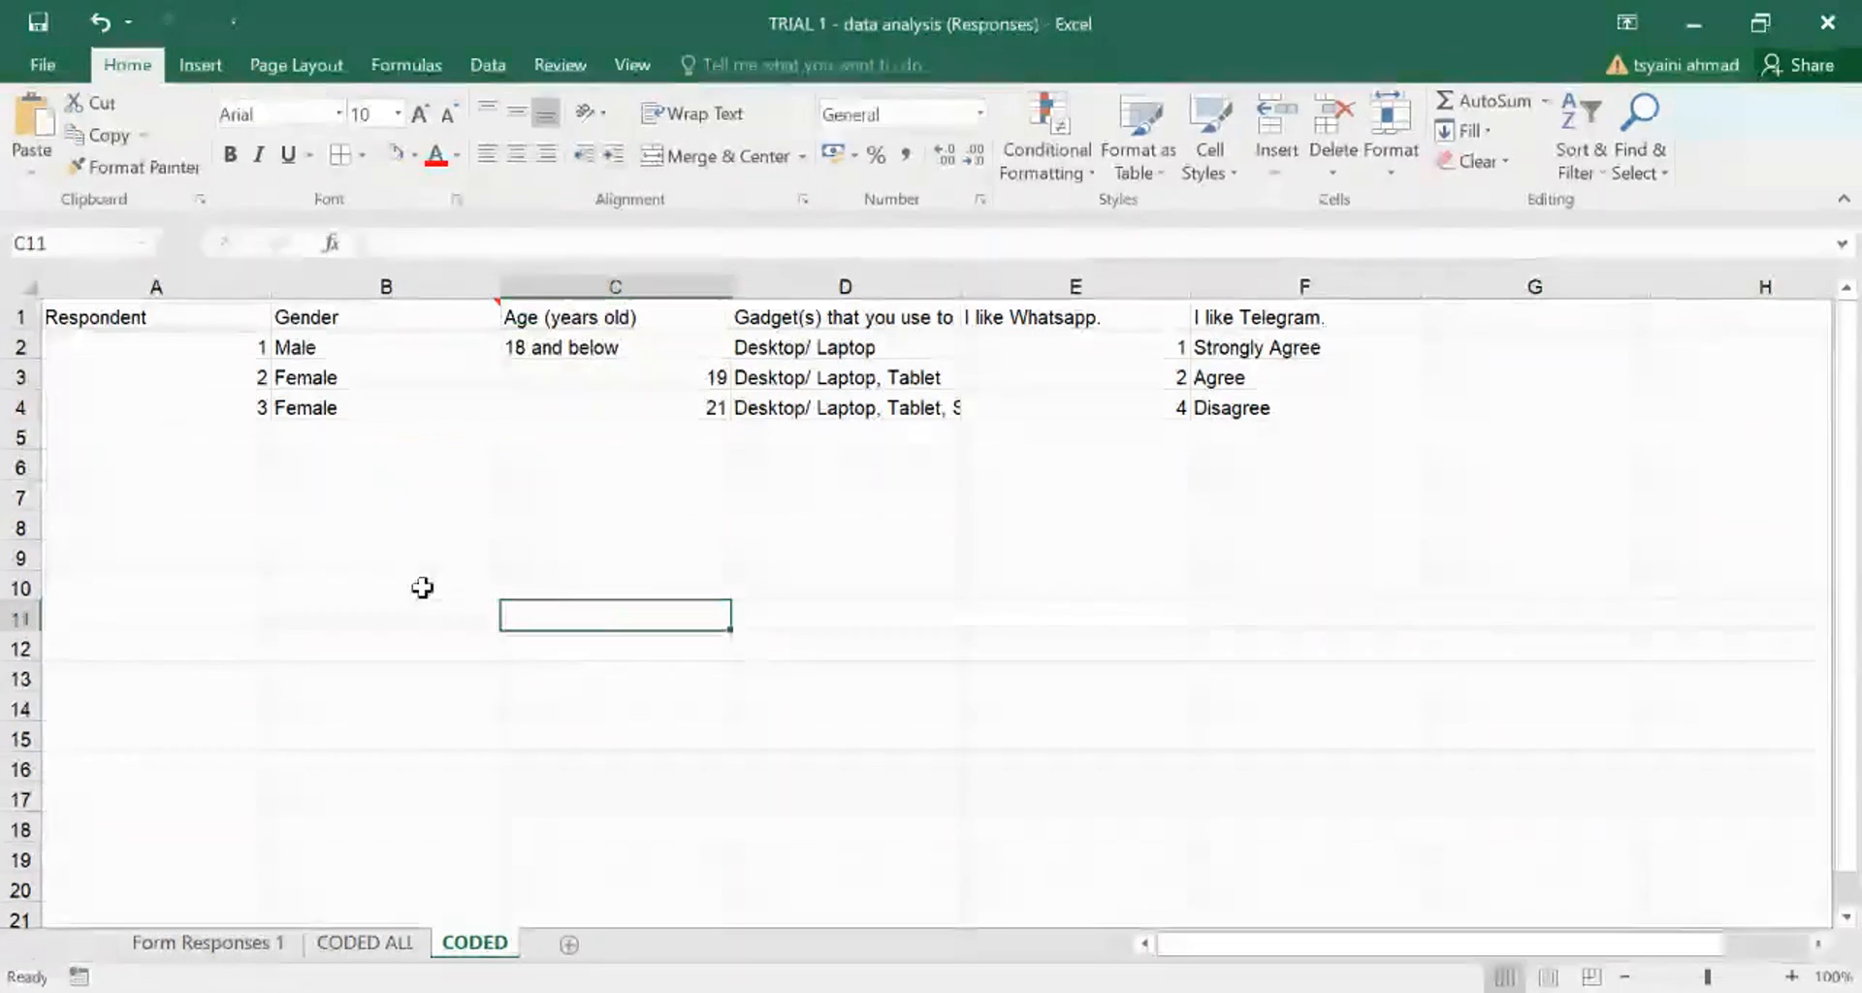
mouse_move(397, 313)
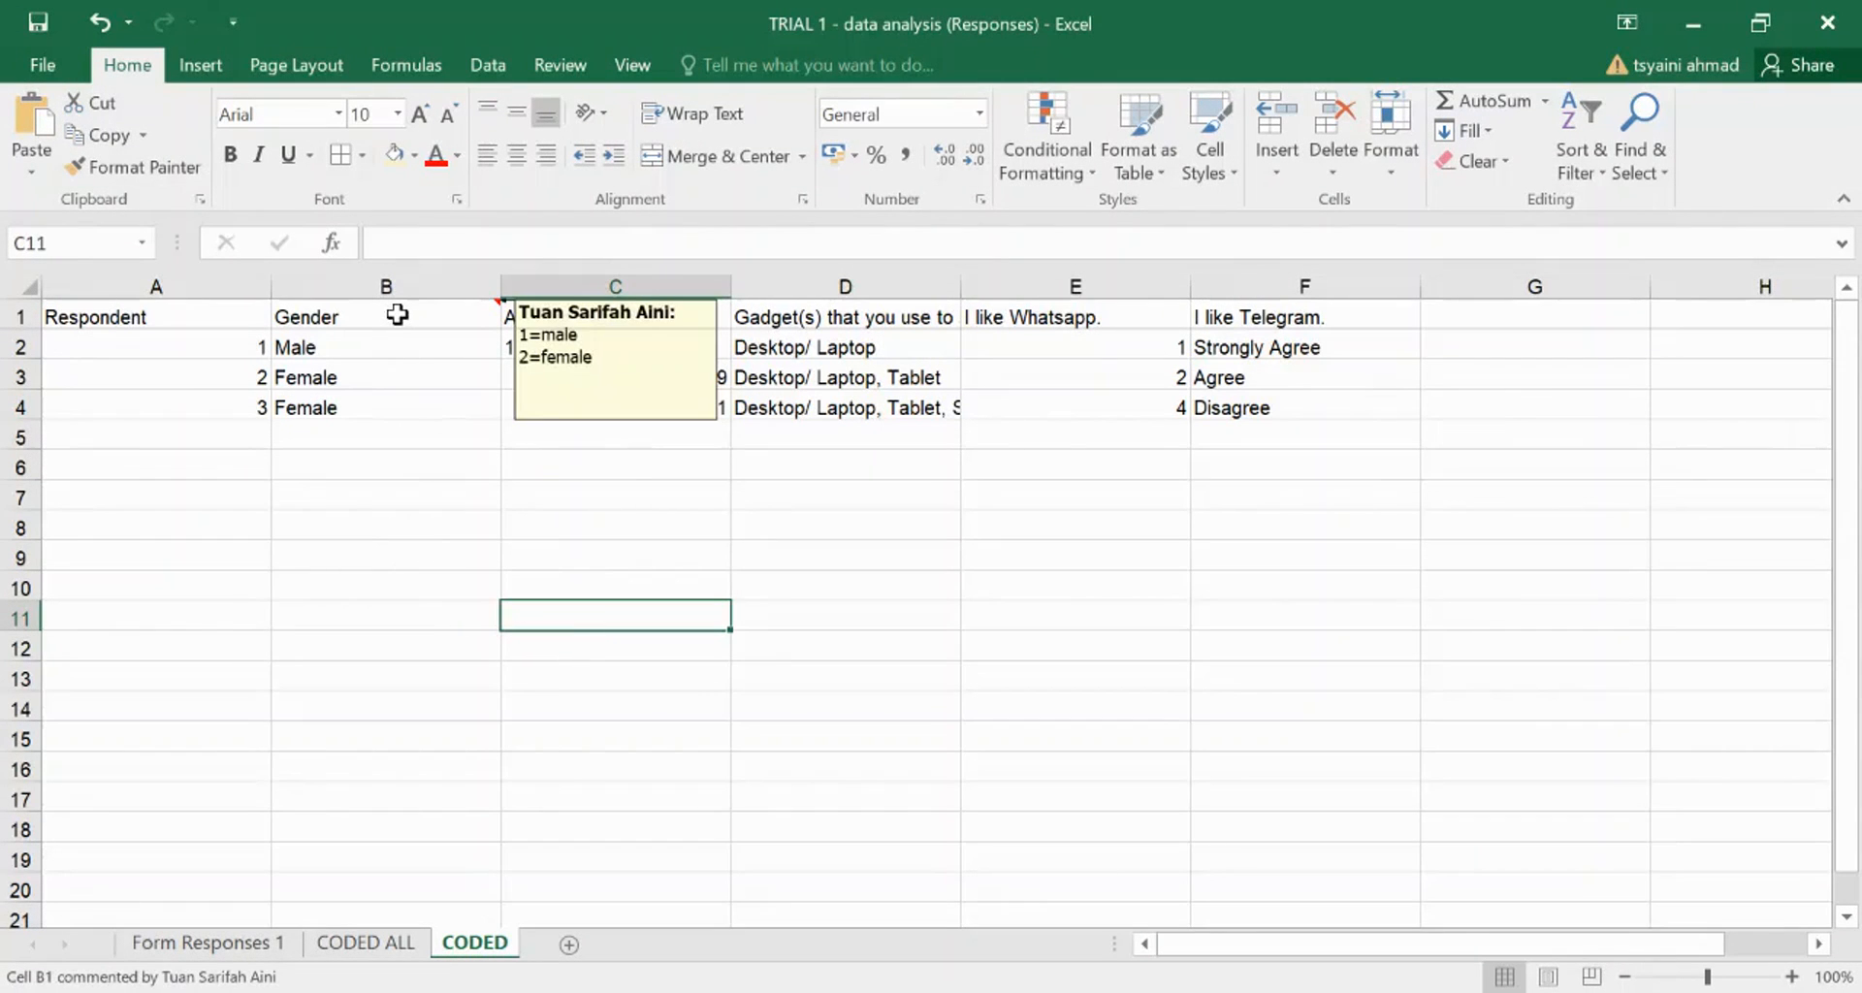
left_click(396, 313)
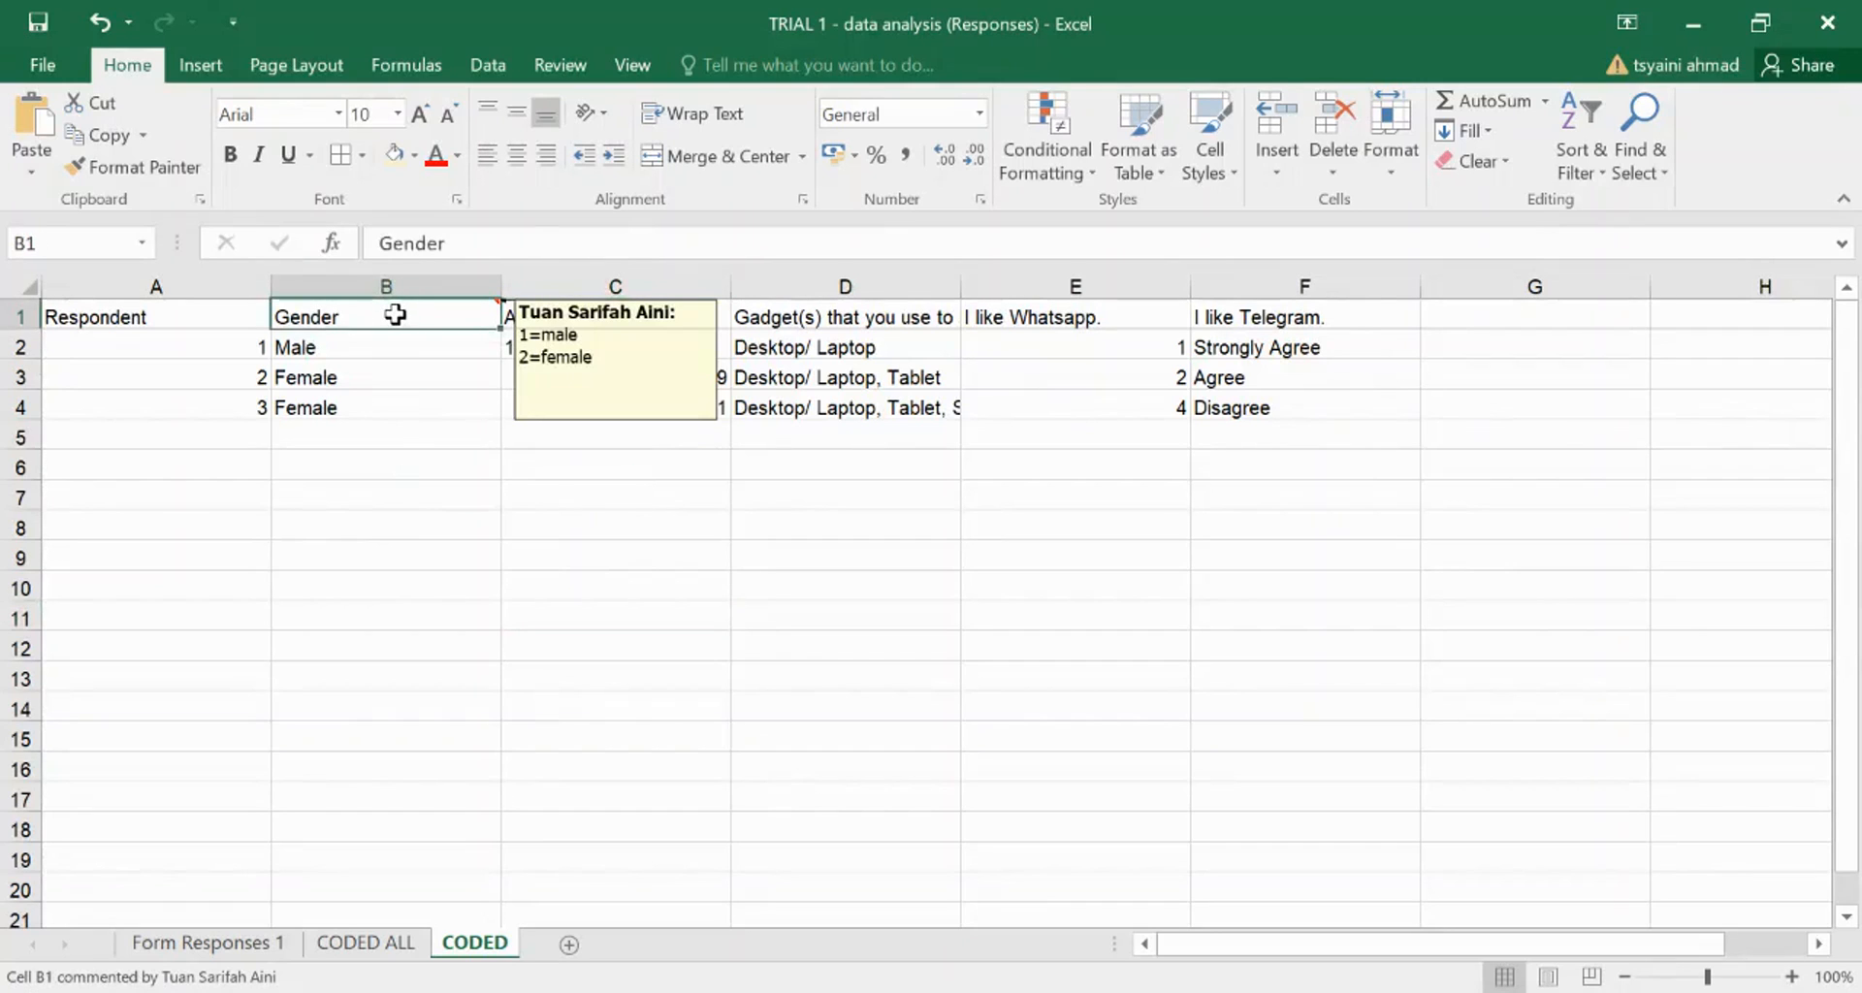
left_click(432, 495)
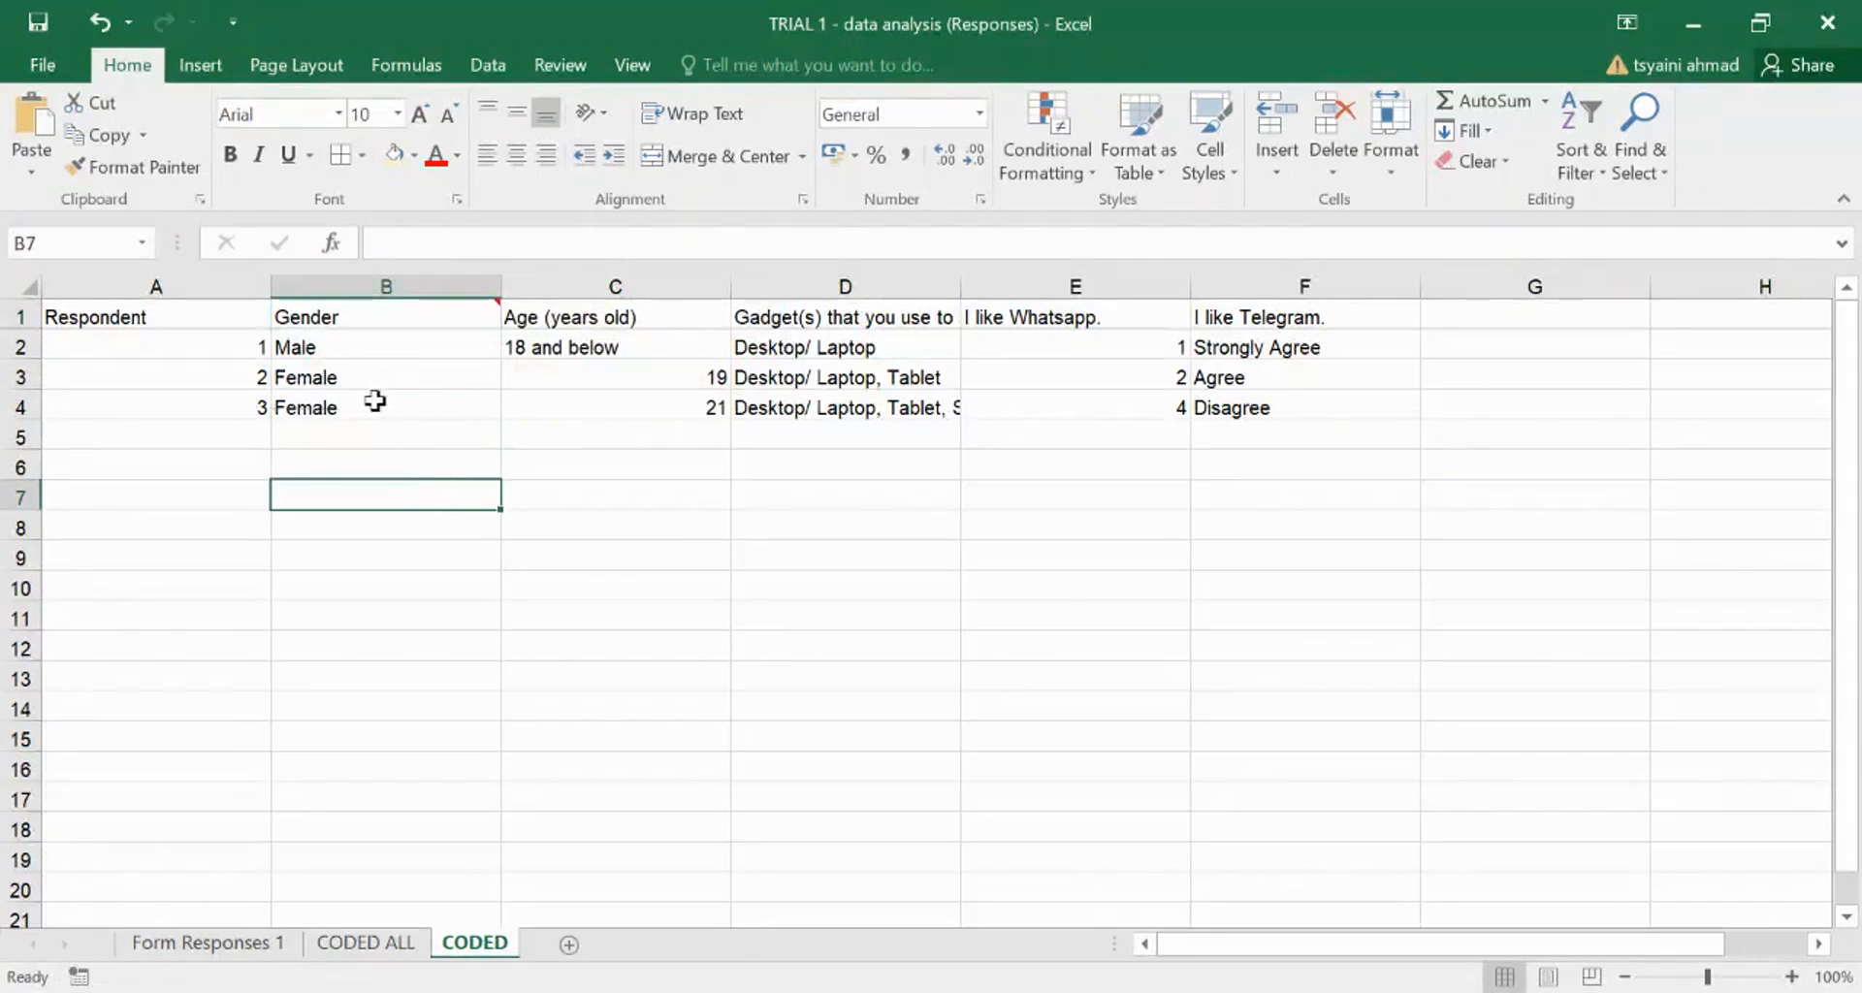
left_click(359, 375)
left_click(345, 347)
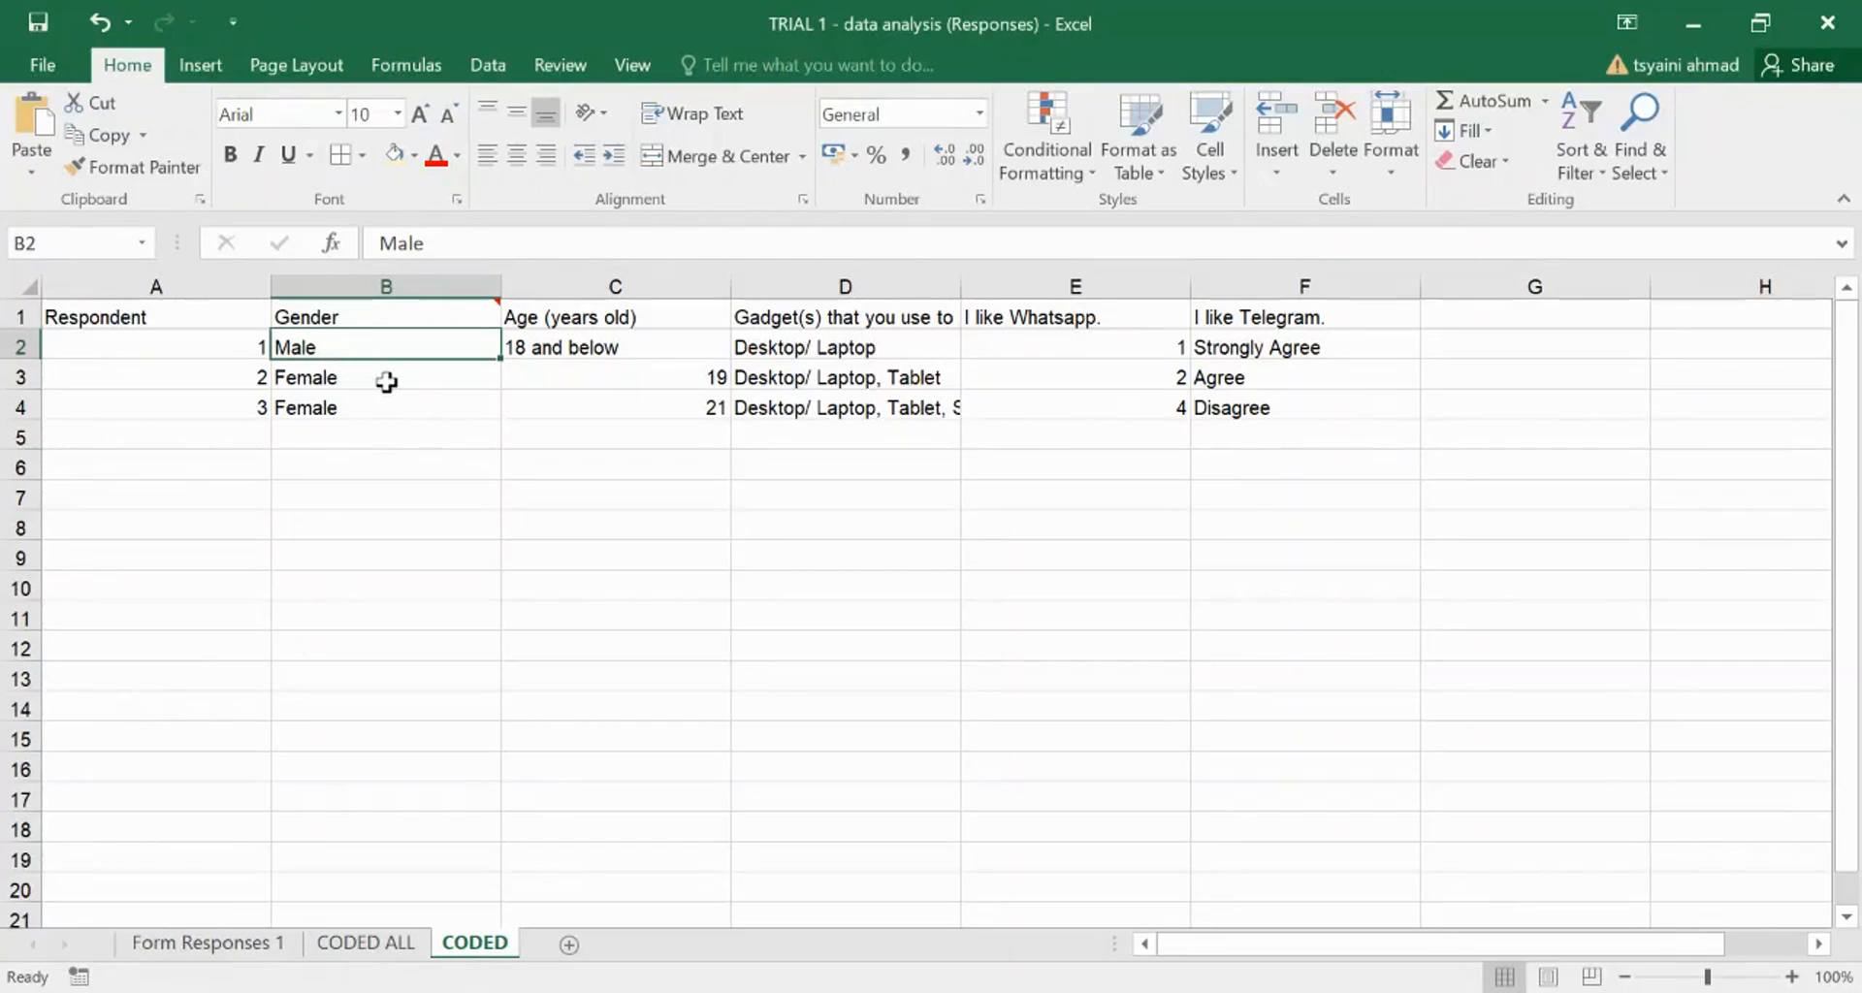
- Set up Find and Replace to replace 'female' with 2
left_click(1643, 125)
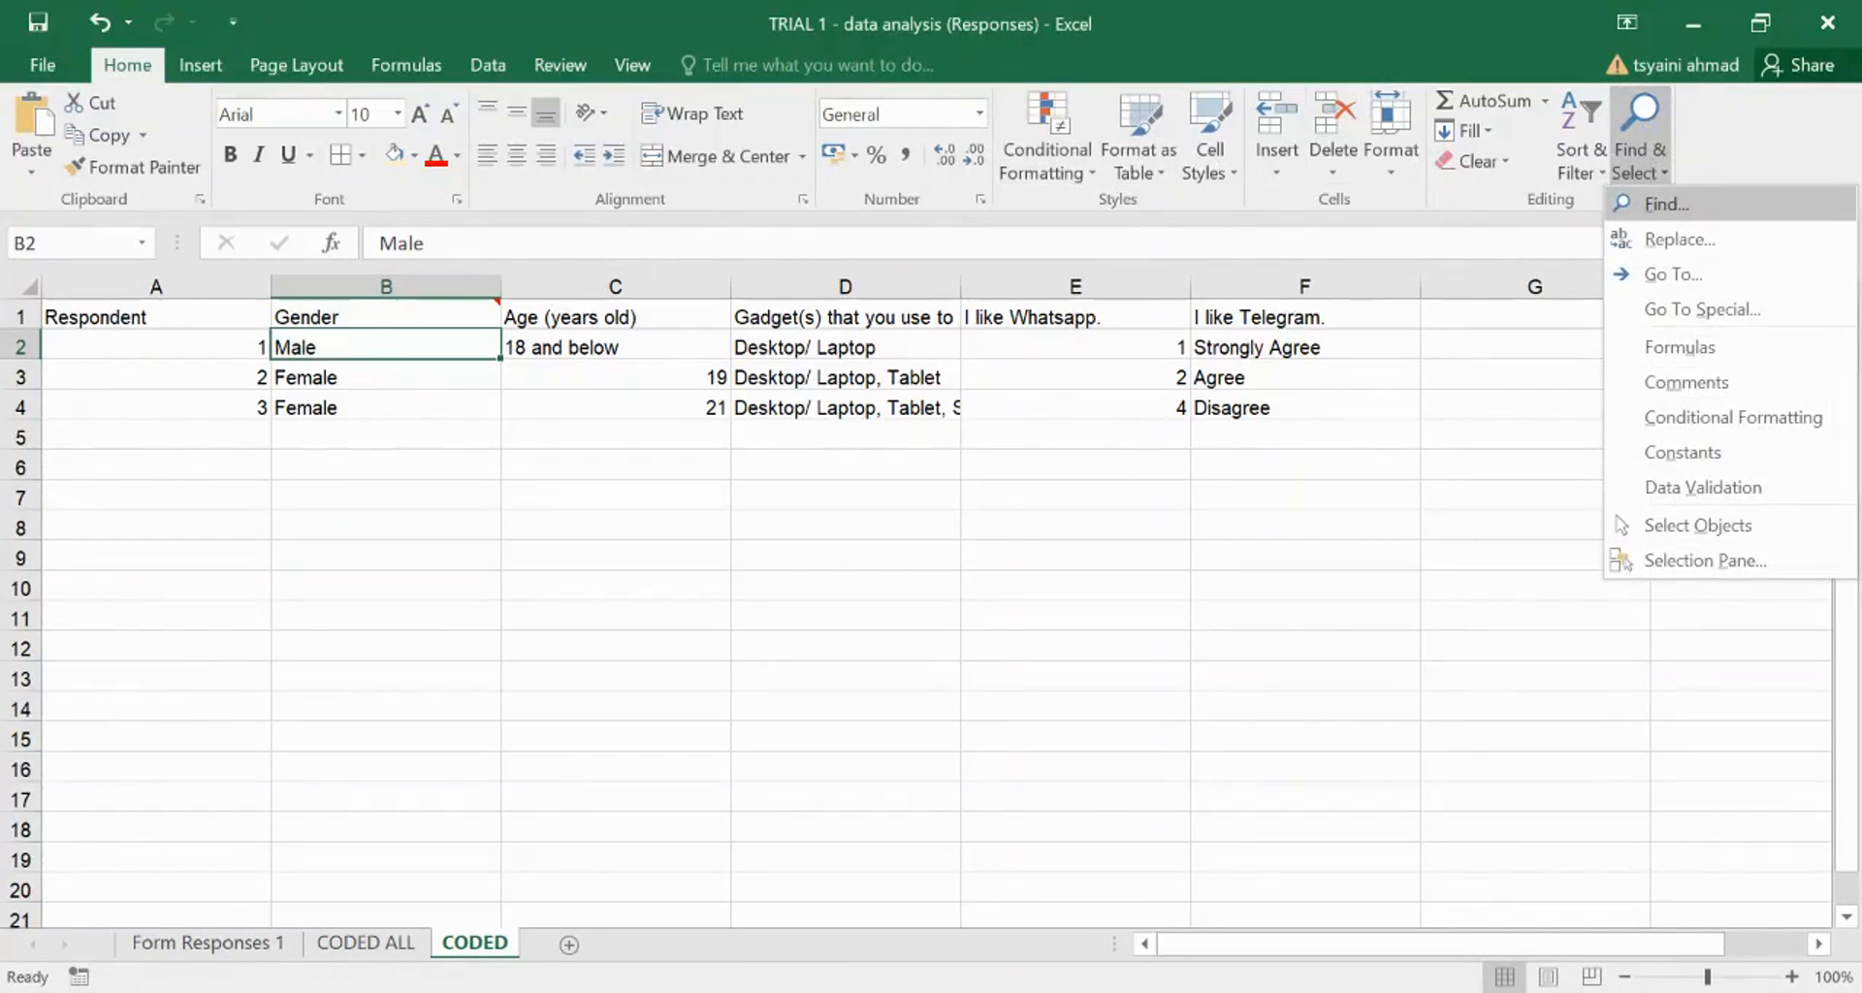
left_click(1668, 204)
left_click_drag(1381, 674, 894, 251)
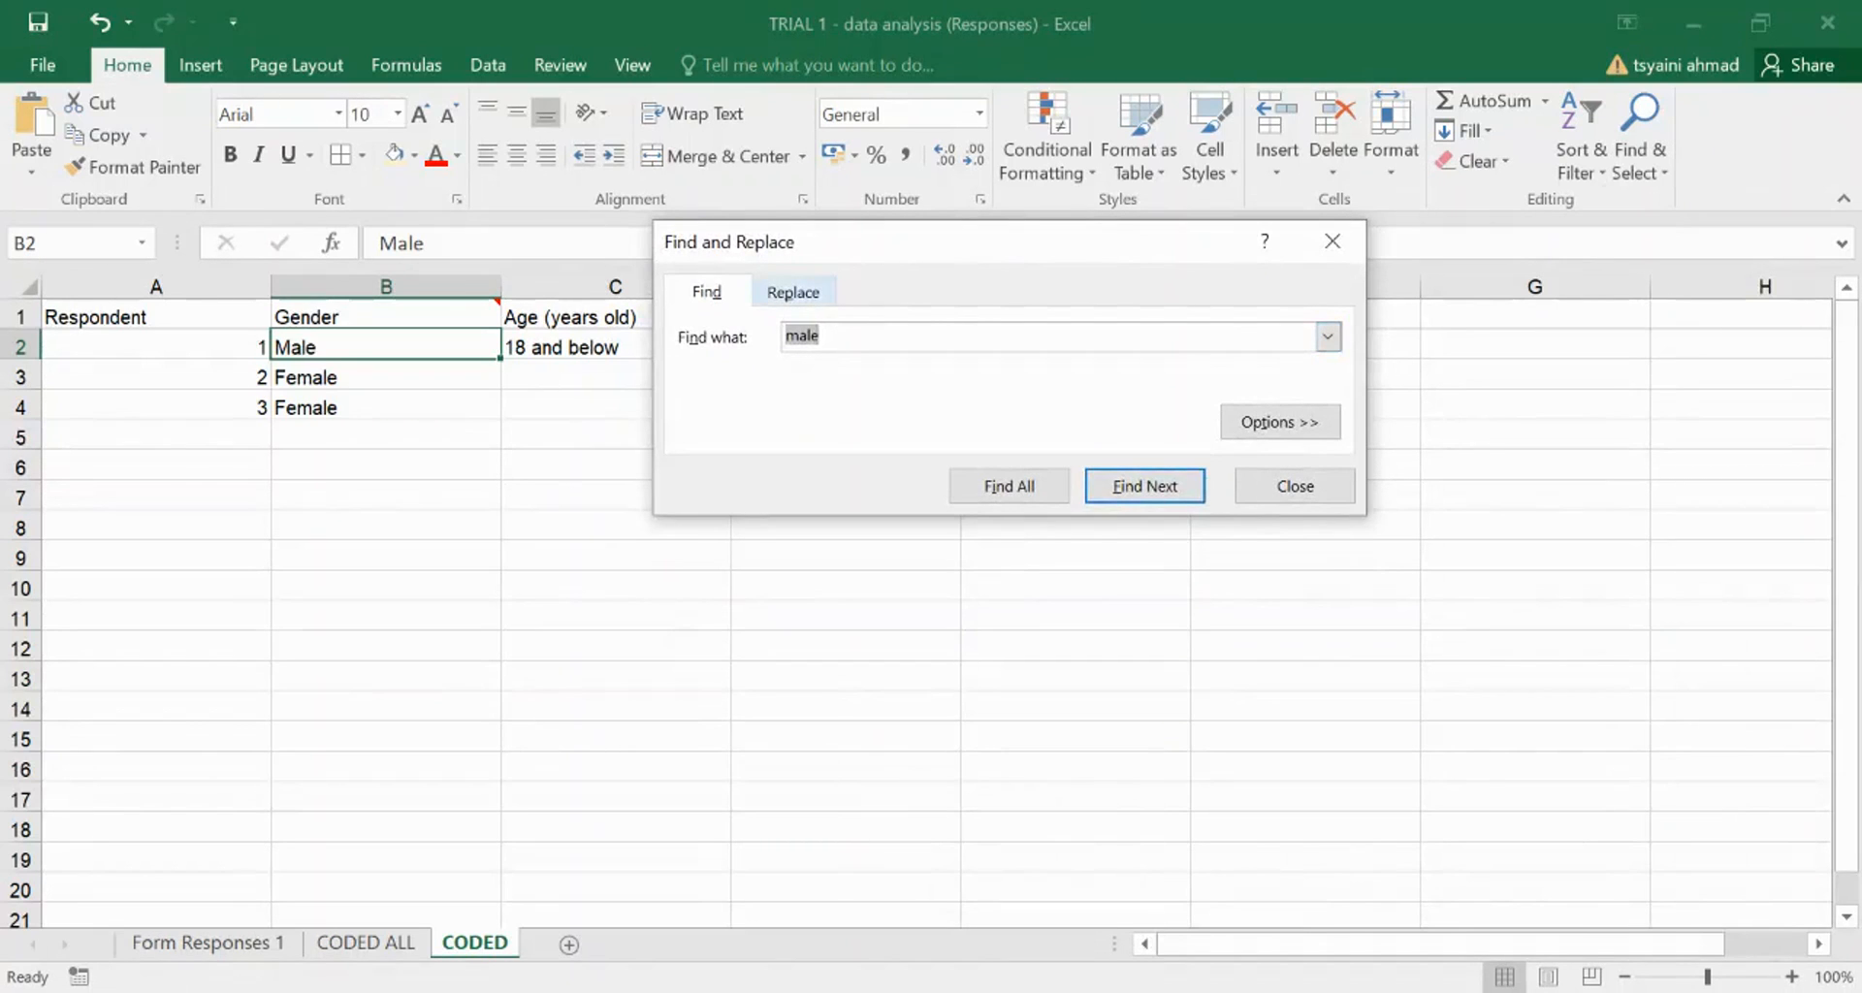
left_click(794, 292)
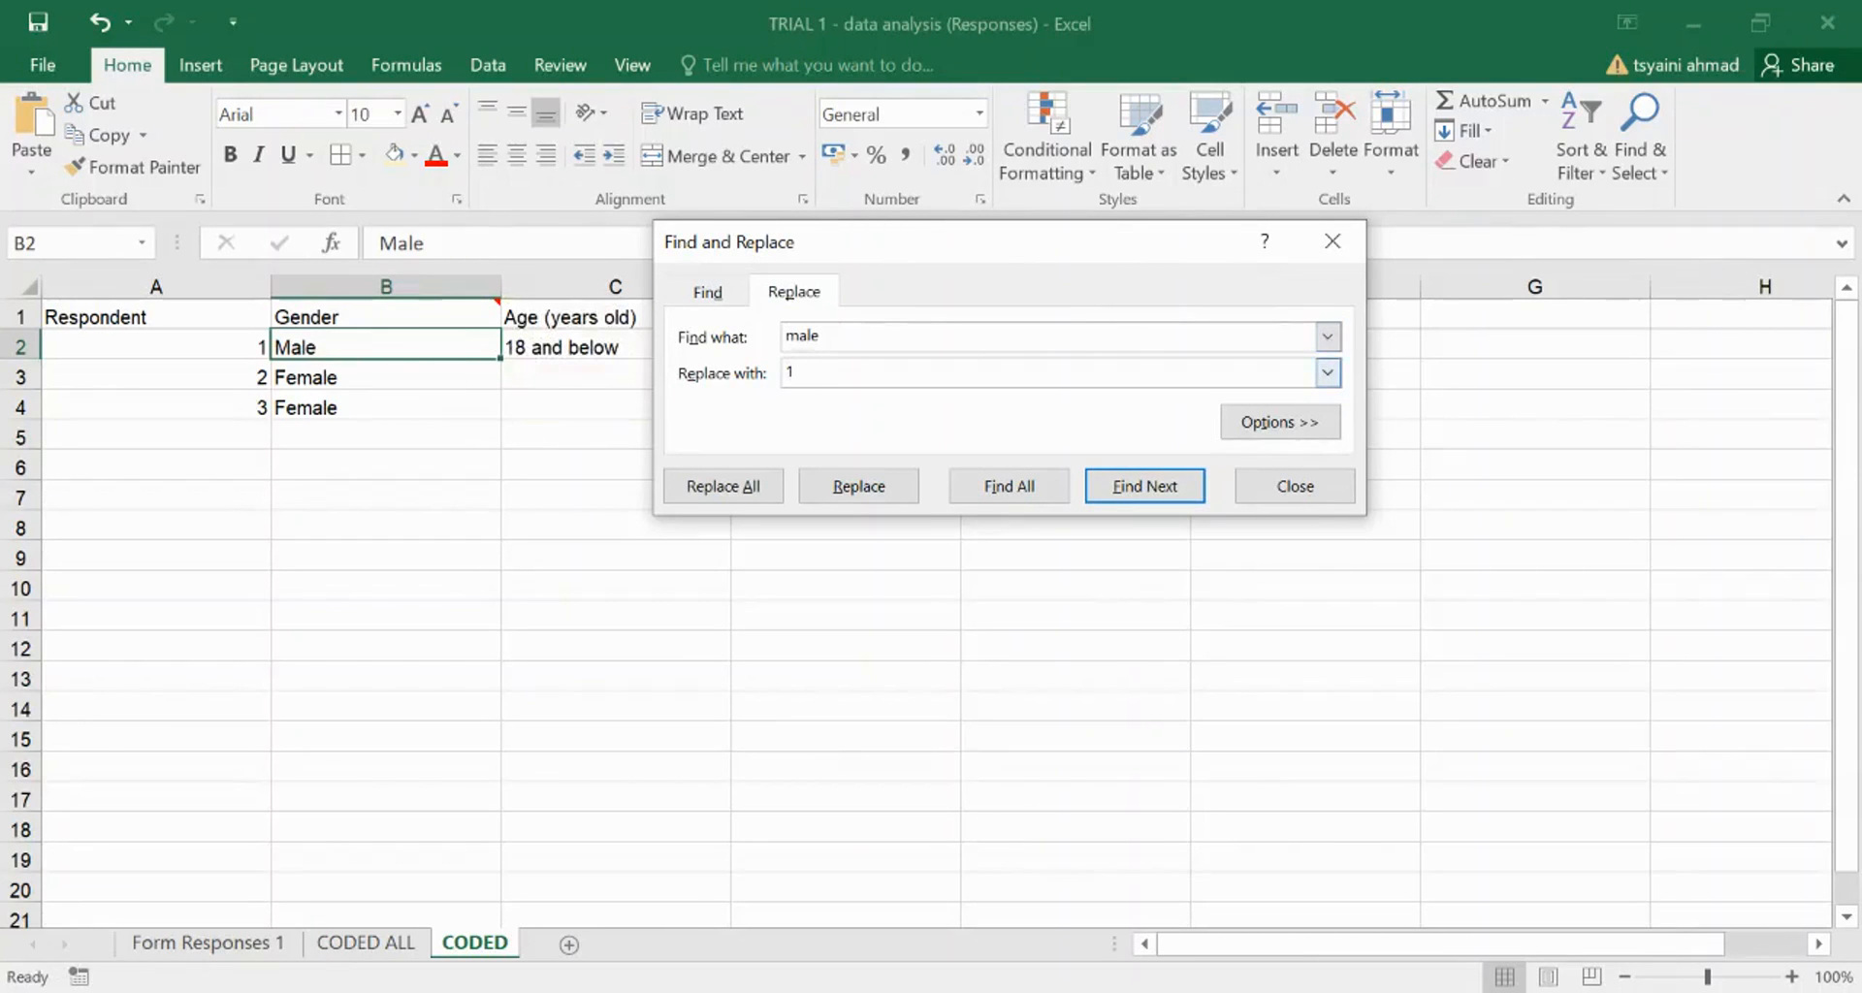
mouse_move(386, 311)
double_click(803, 336)
left_click(826, 336)
type("fe")
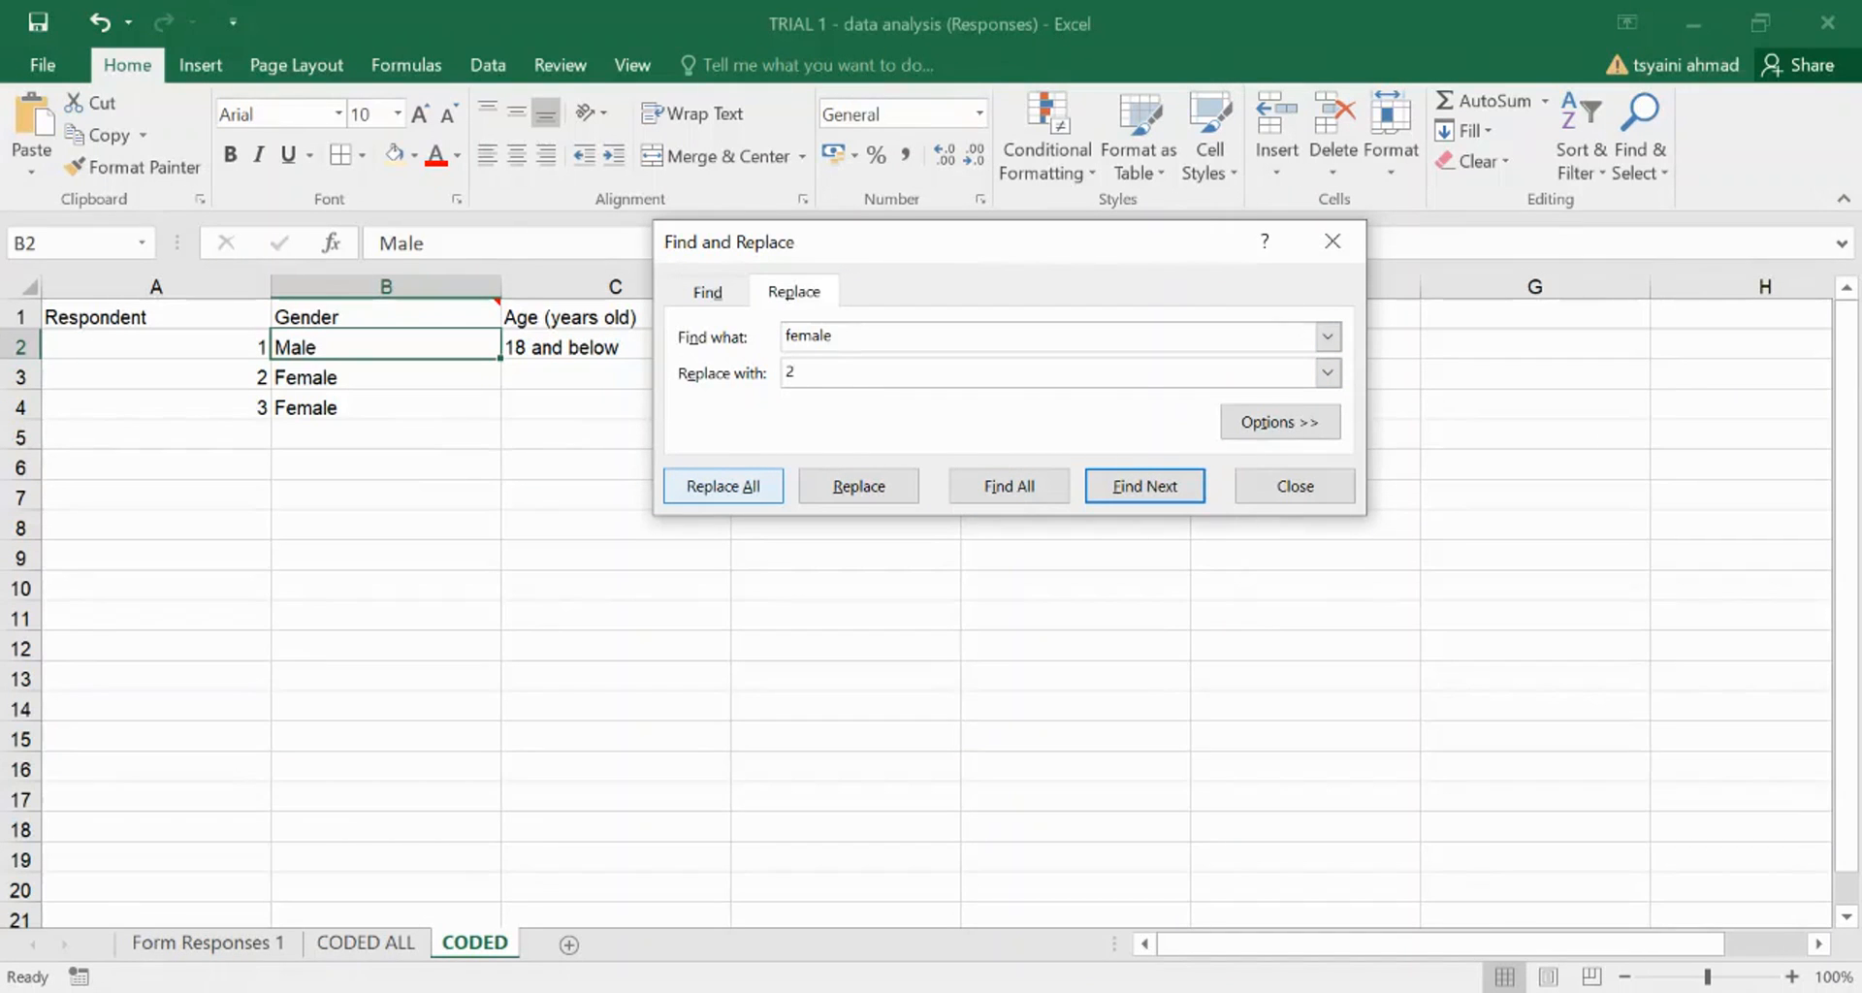
- Replace both Female answers in the Gender column with 2
left_click(1008, 486)
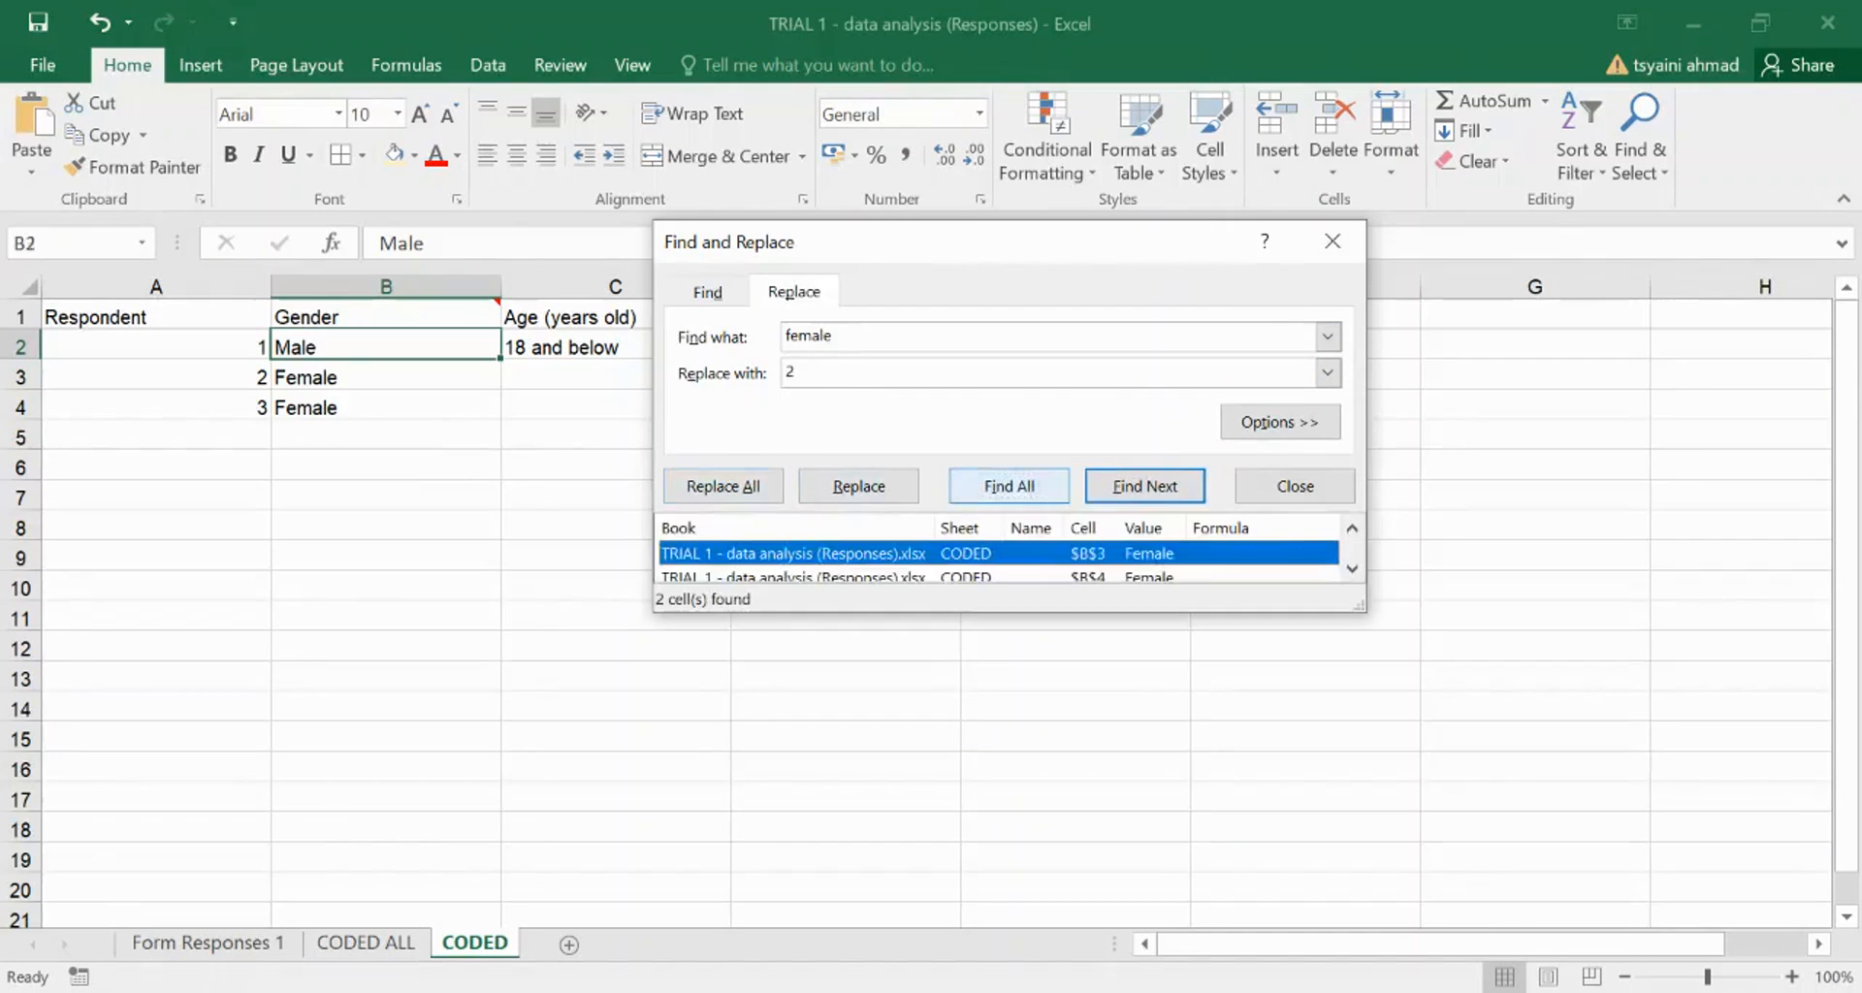
scroll(1164, 554, "down", 1)
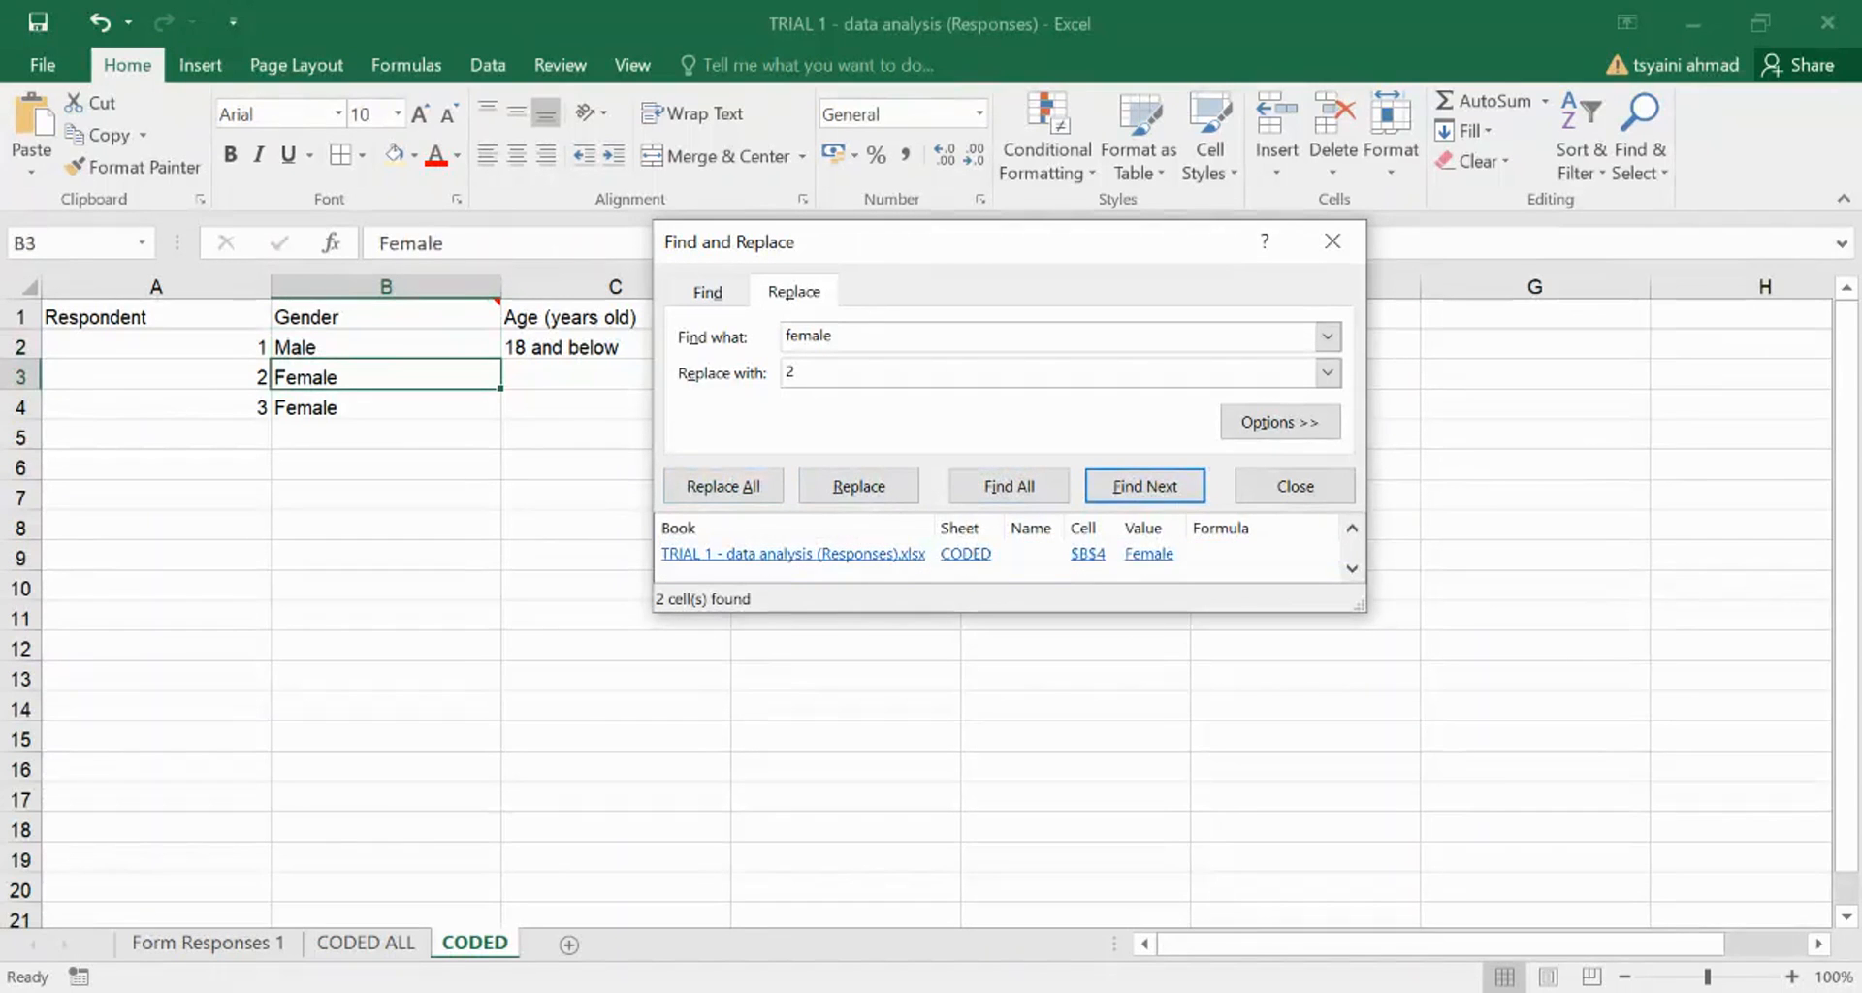
left_click_drag(1115, 612, 1114, 927)
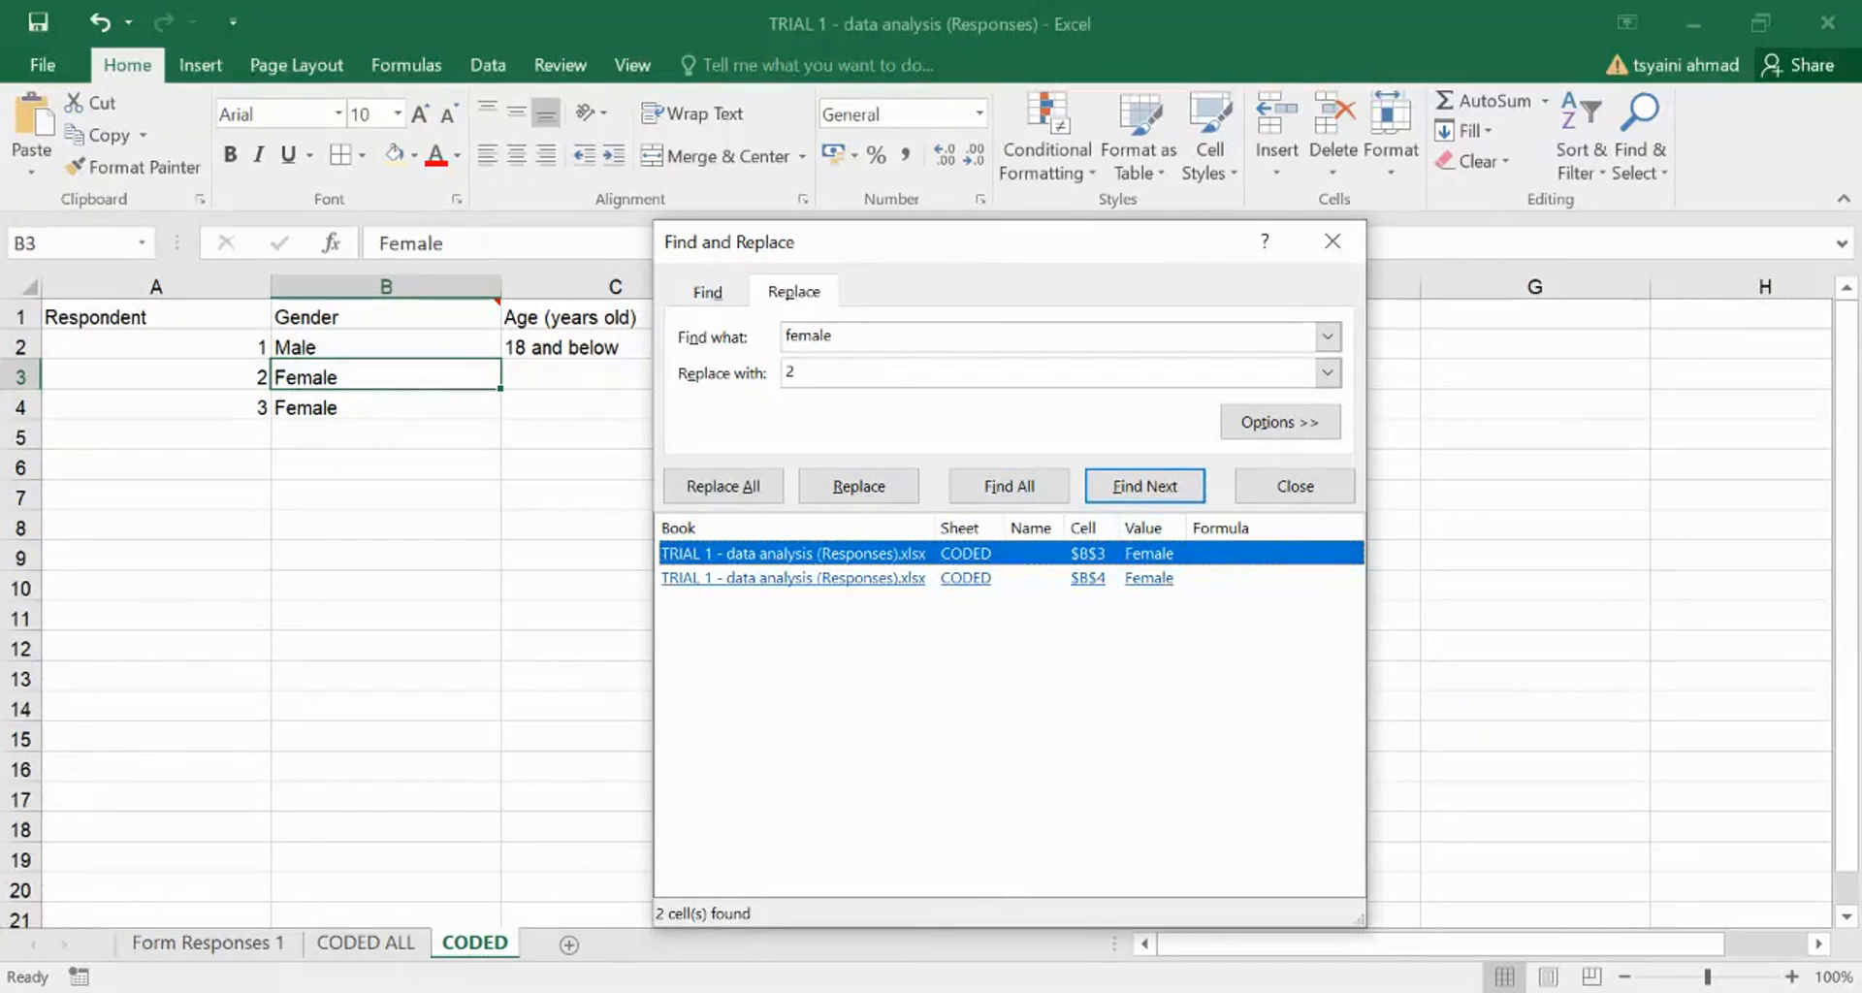
left_click(723, 486)
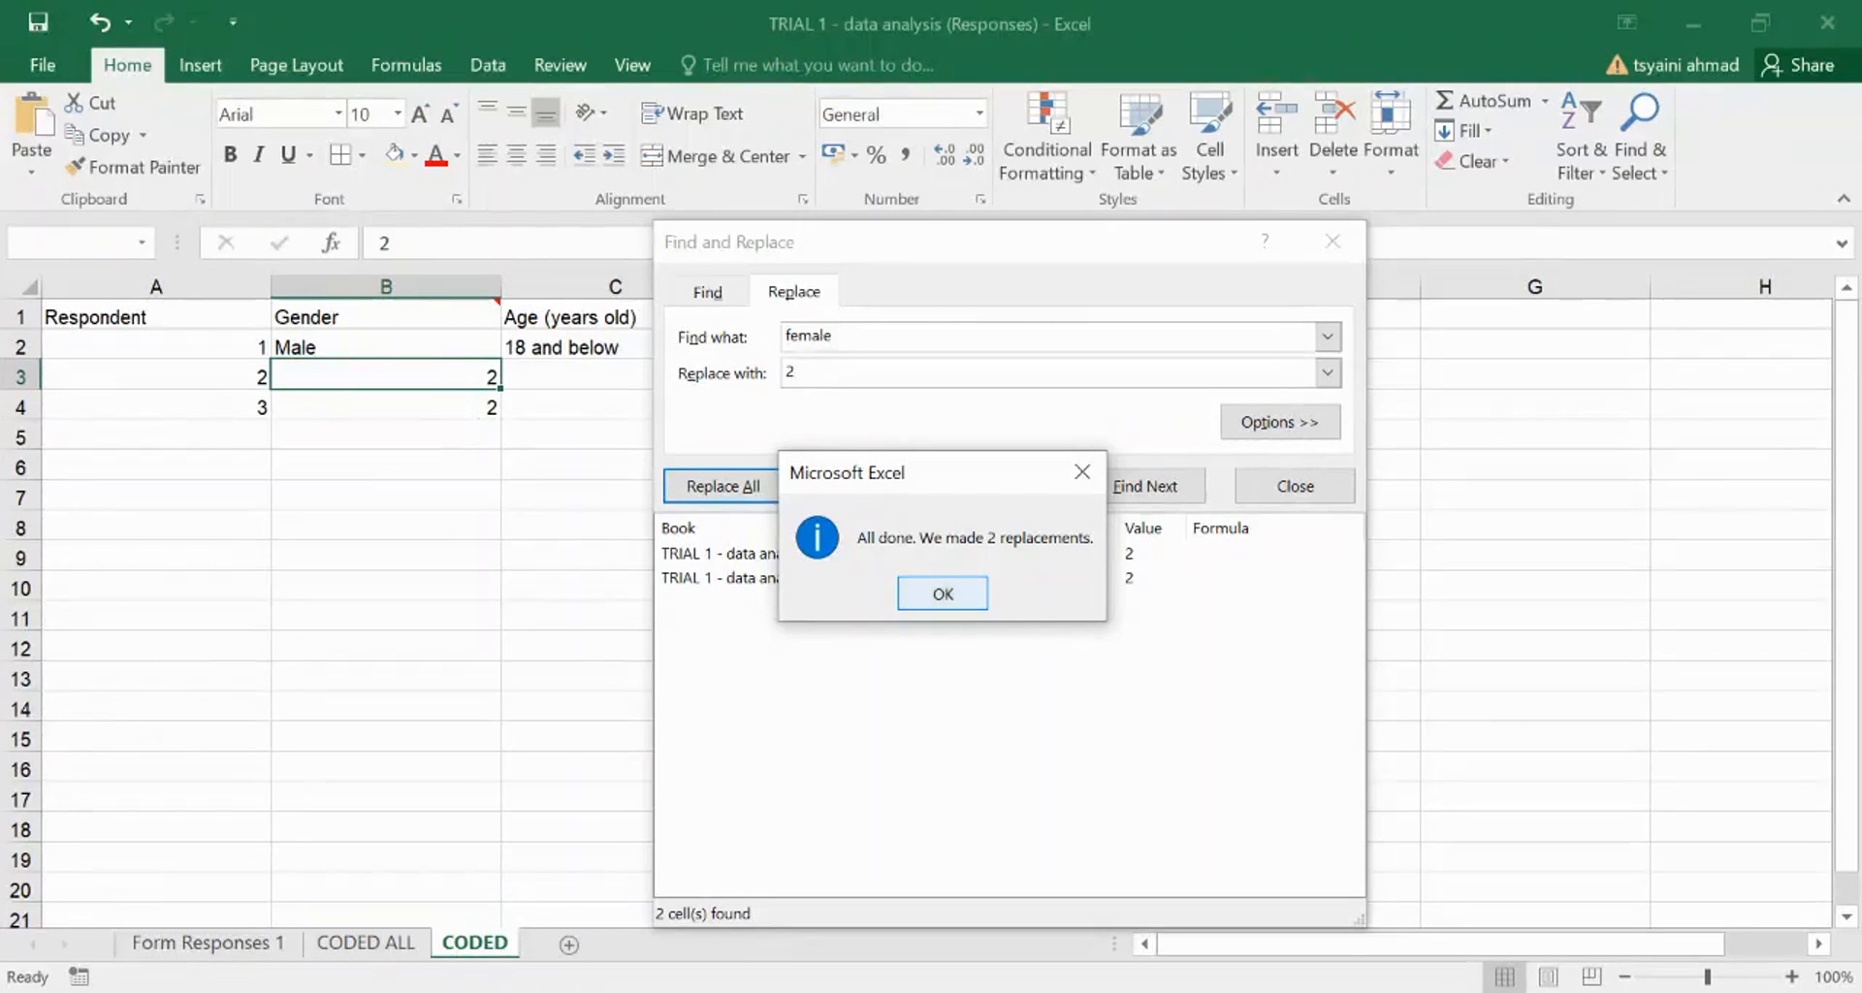
left_click(943, 593)
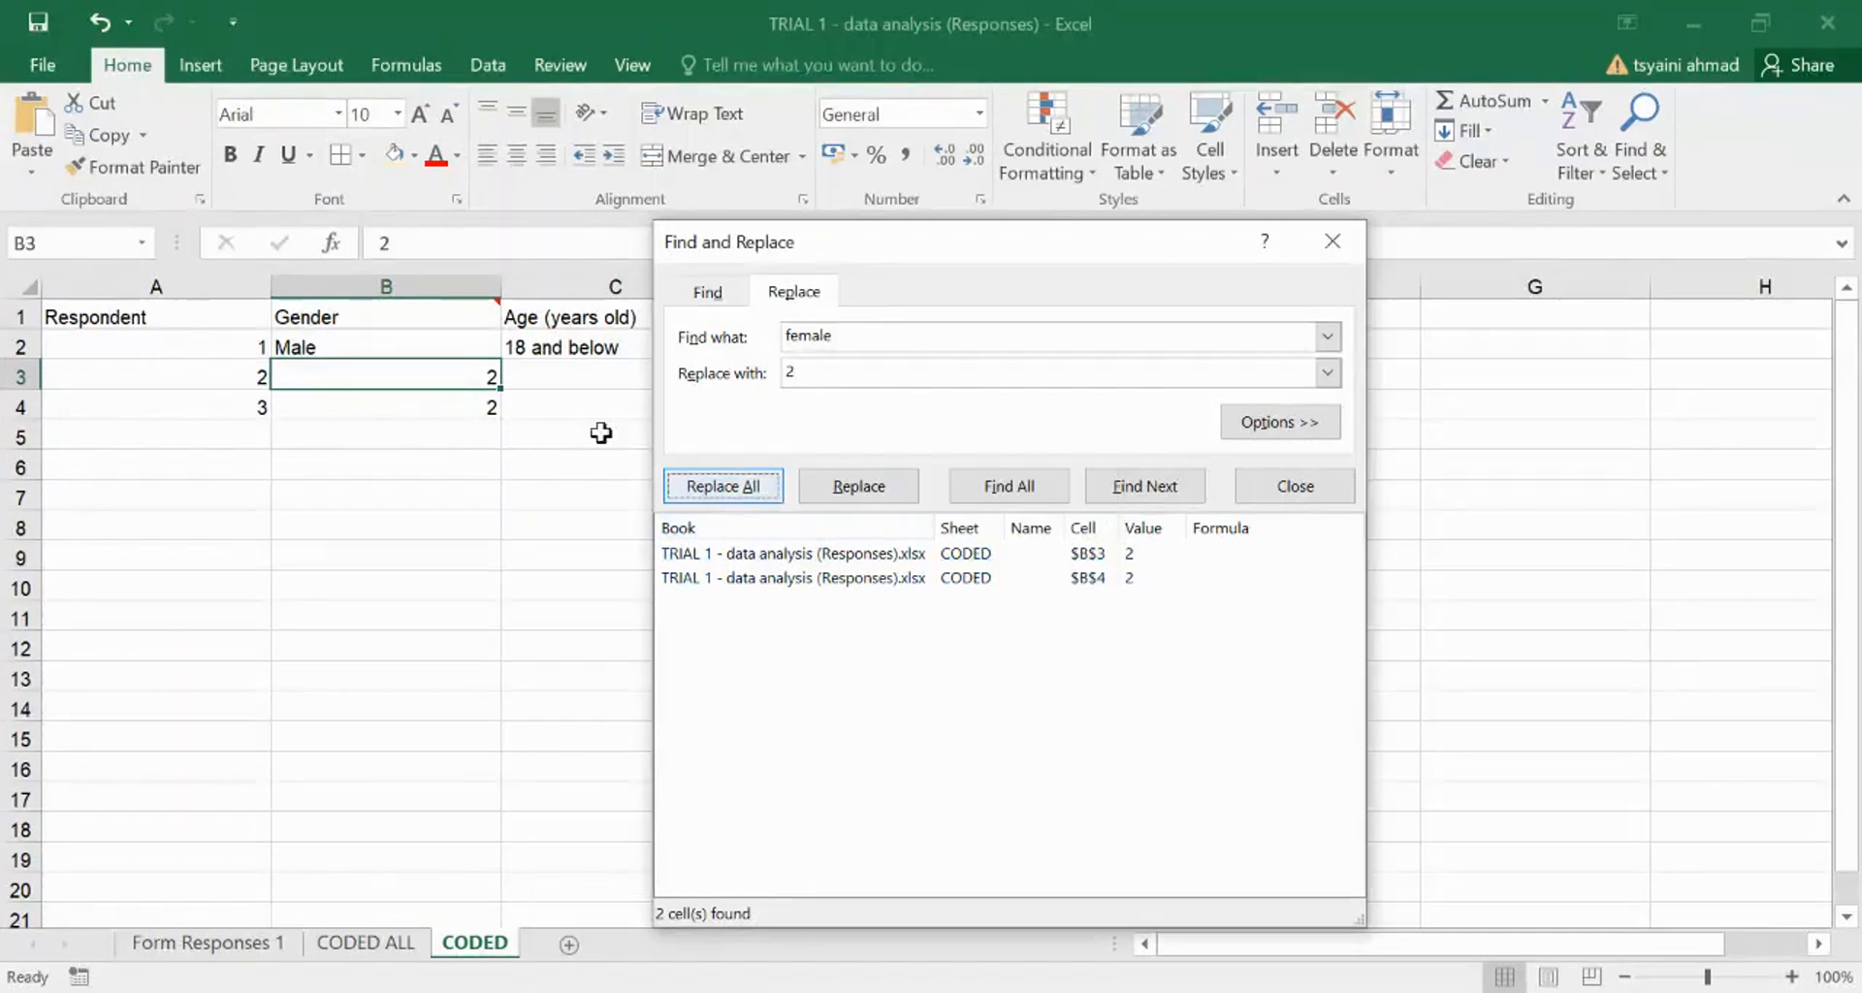
- Replace the remaining Male answer with 1 and close Find and Replace
left_click(802, 336)
key("BackSpace")
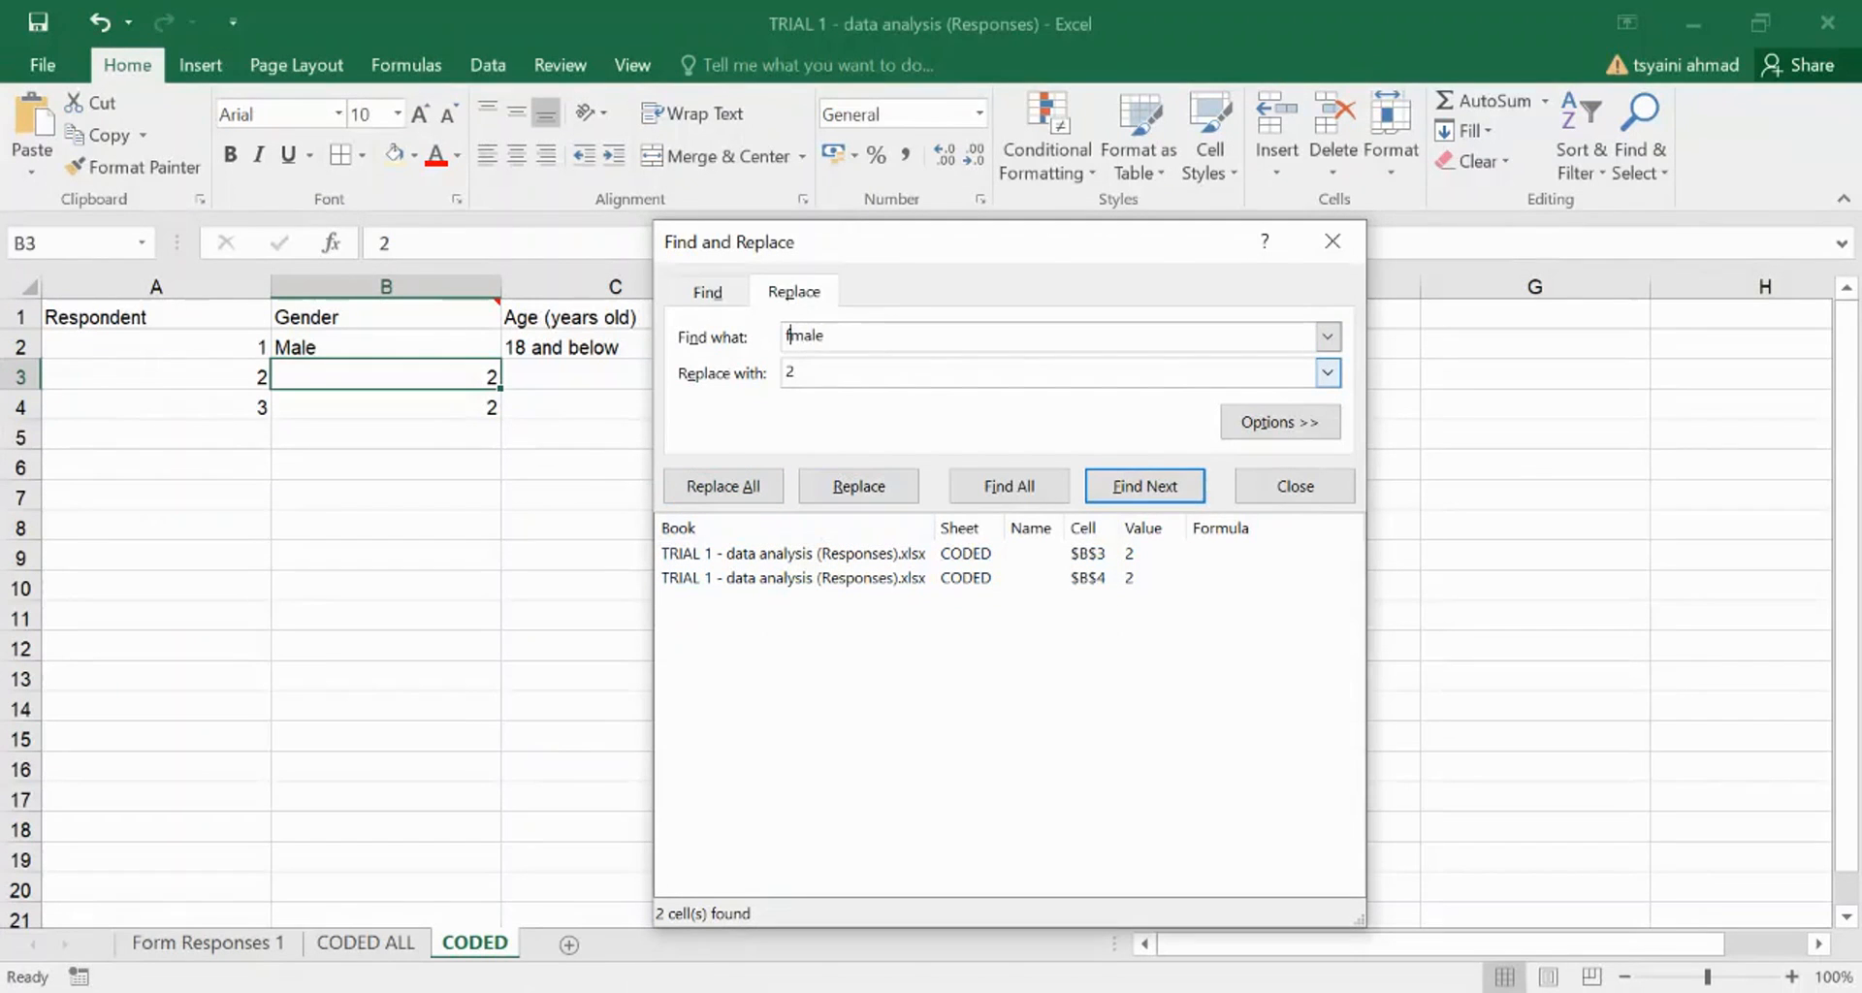
key("BackSpace")
left_click(791, 372)
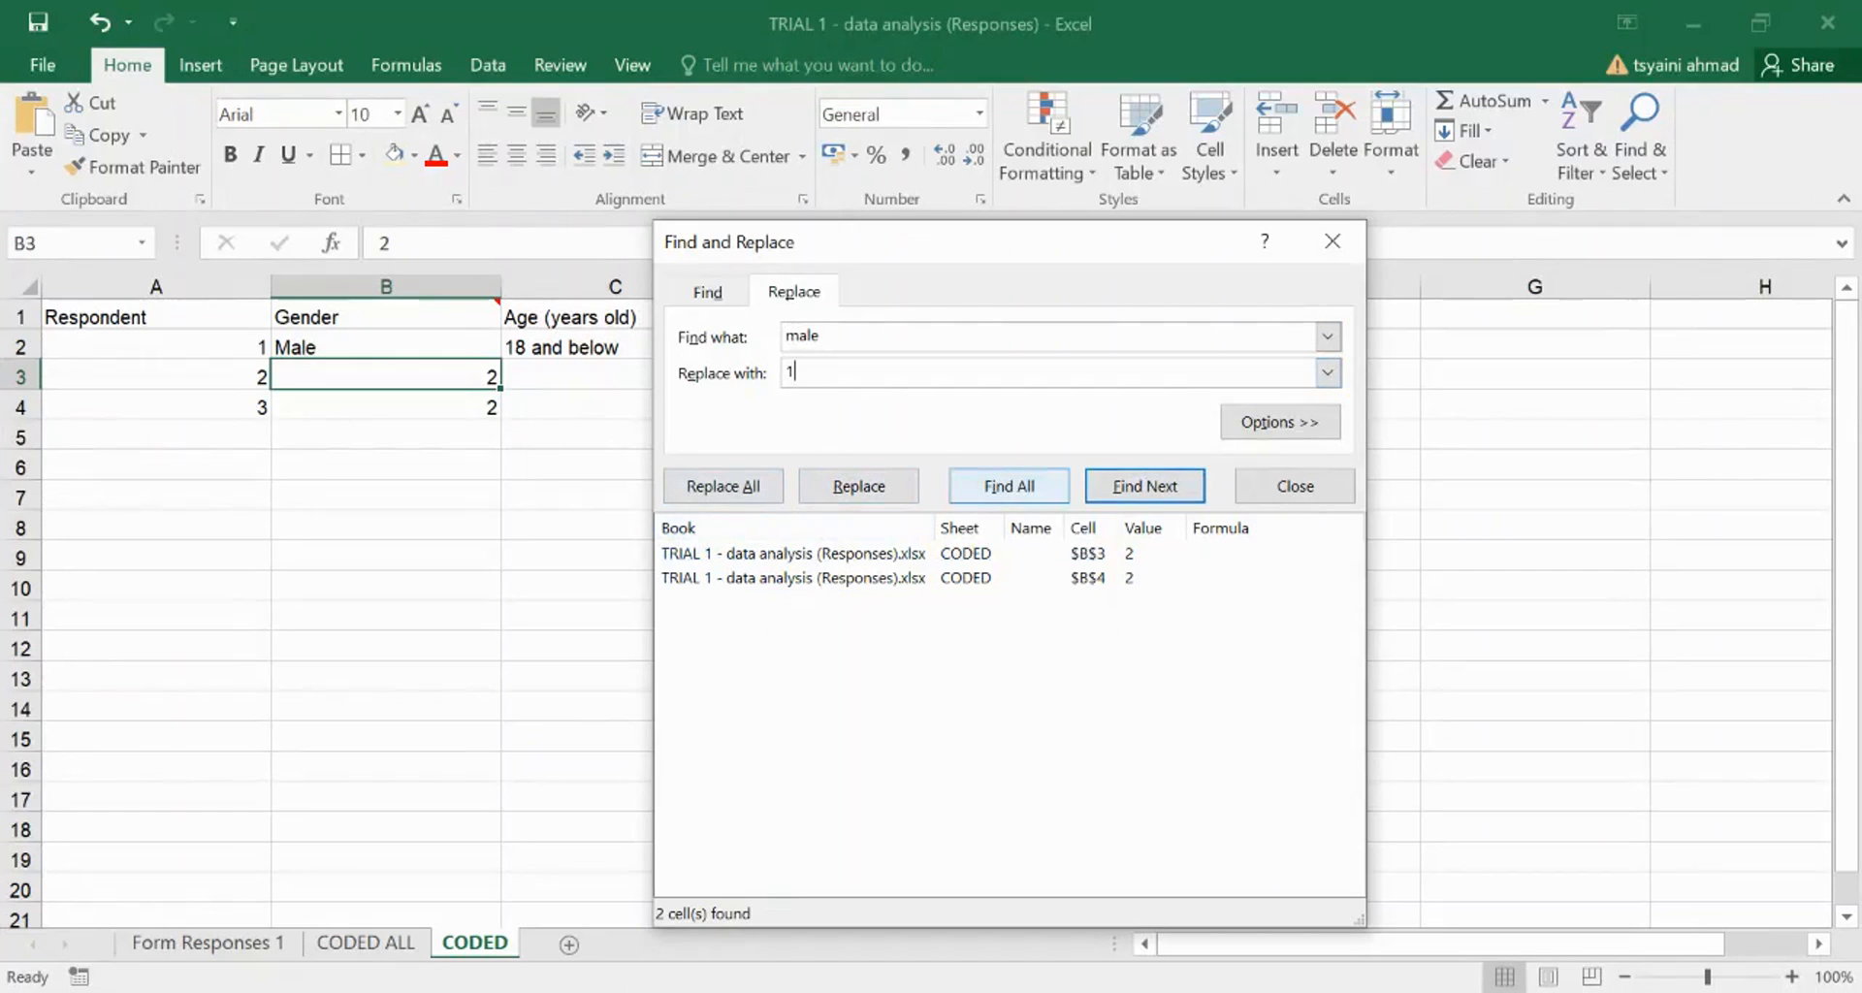
left_click(1145, 485)
left_click(723, 486)
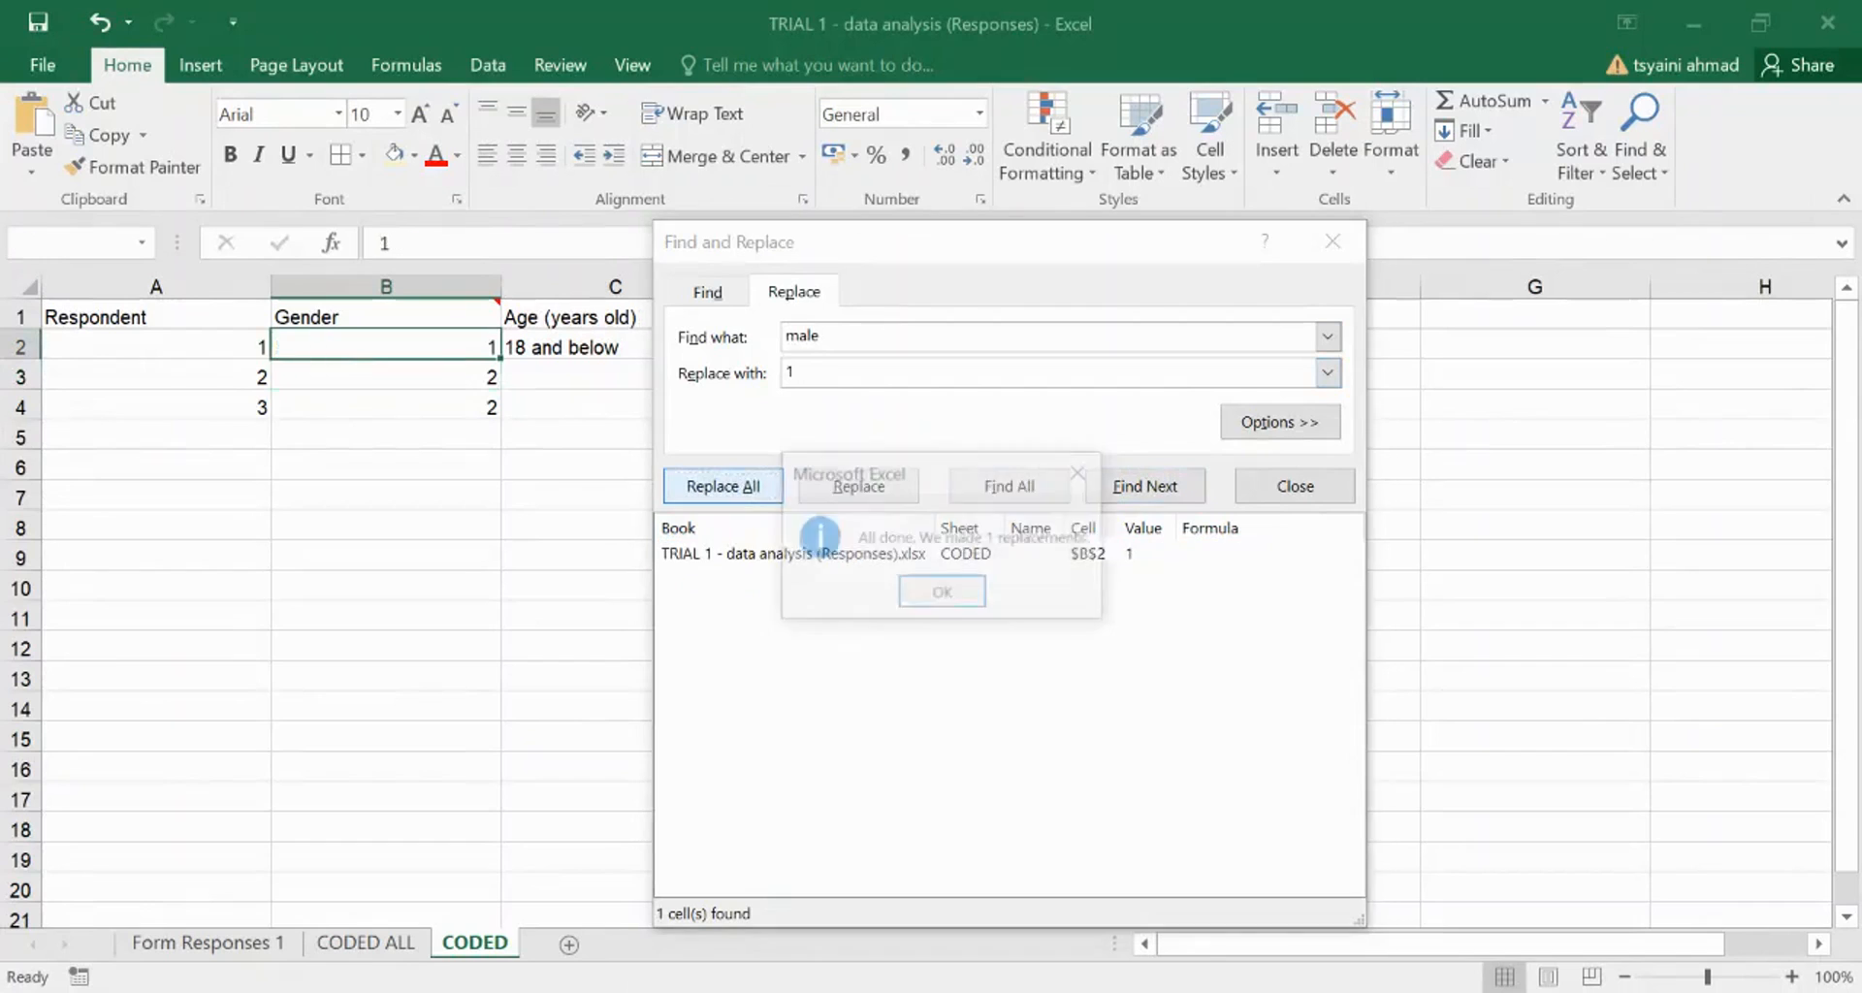
key("Return")
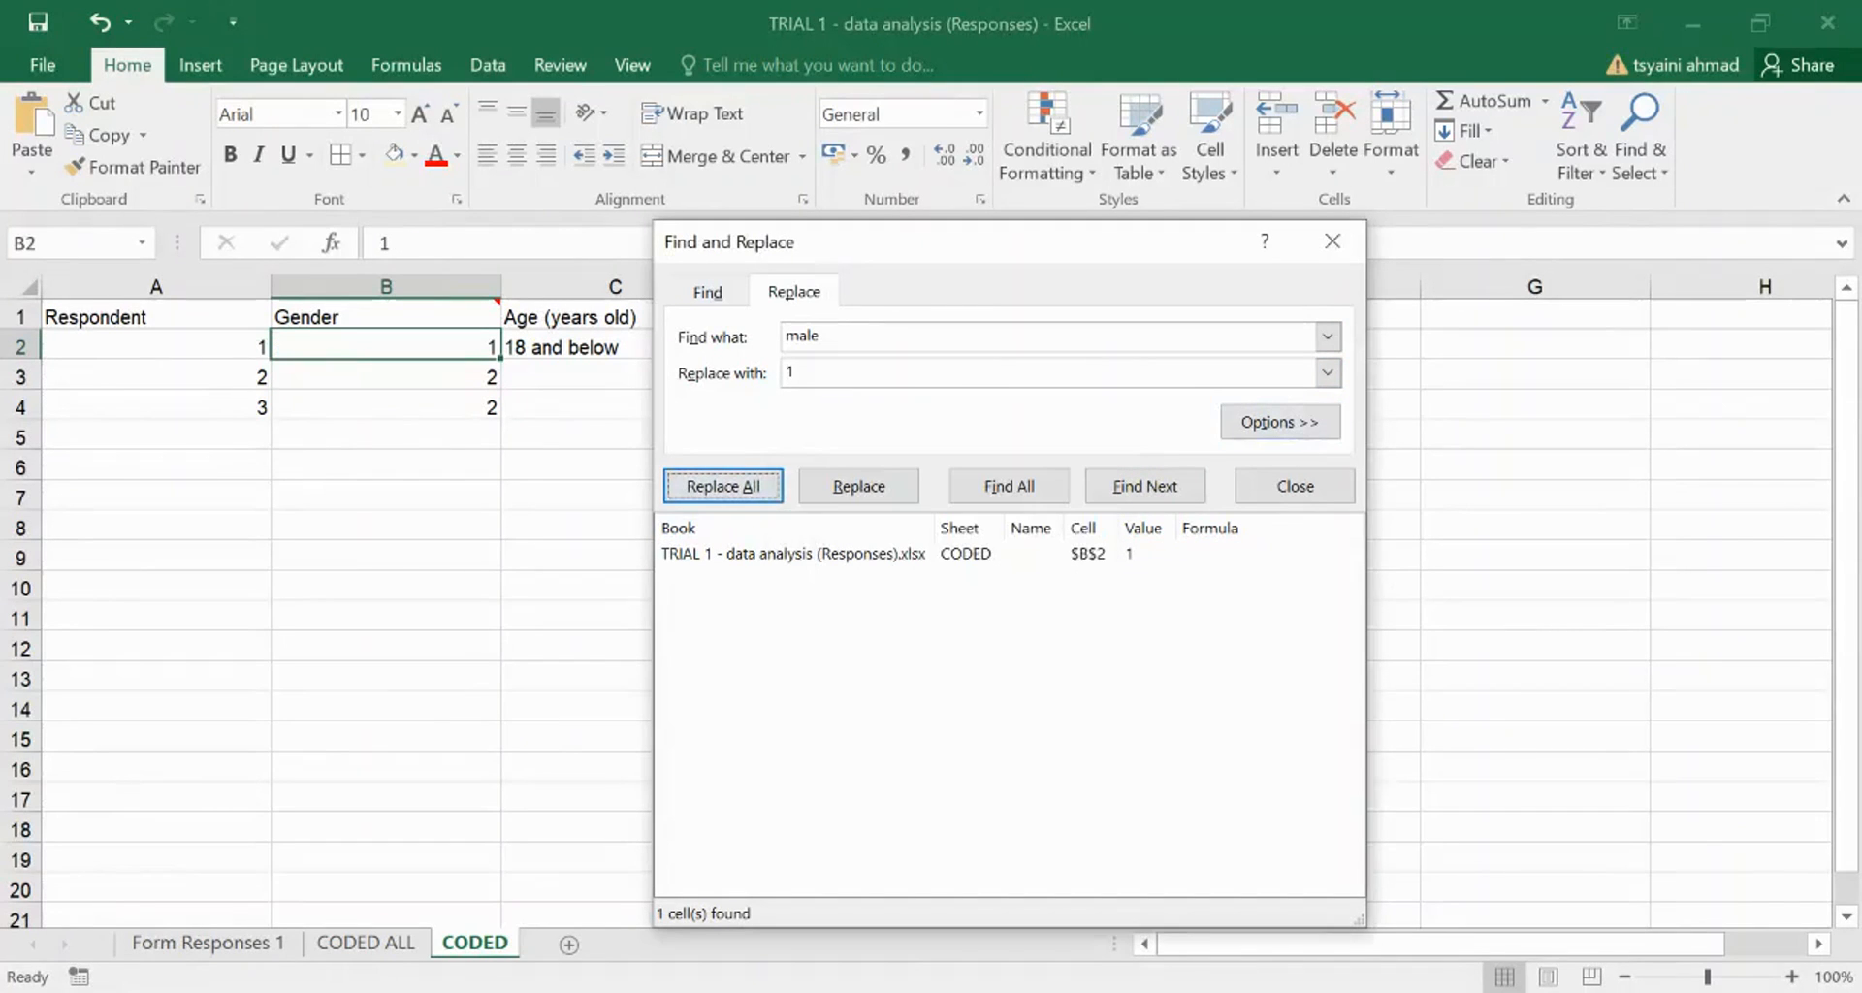
left_click(1333, 241)
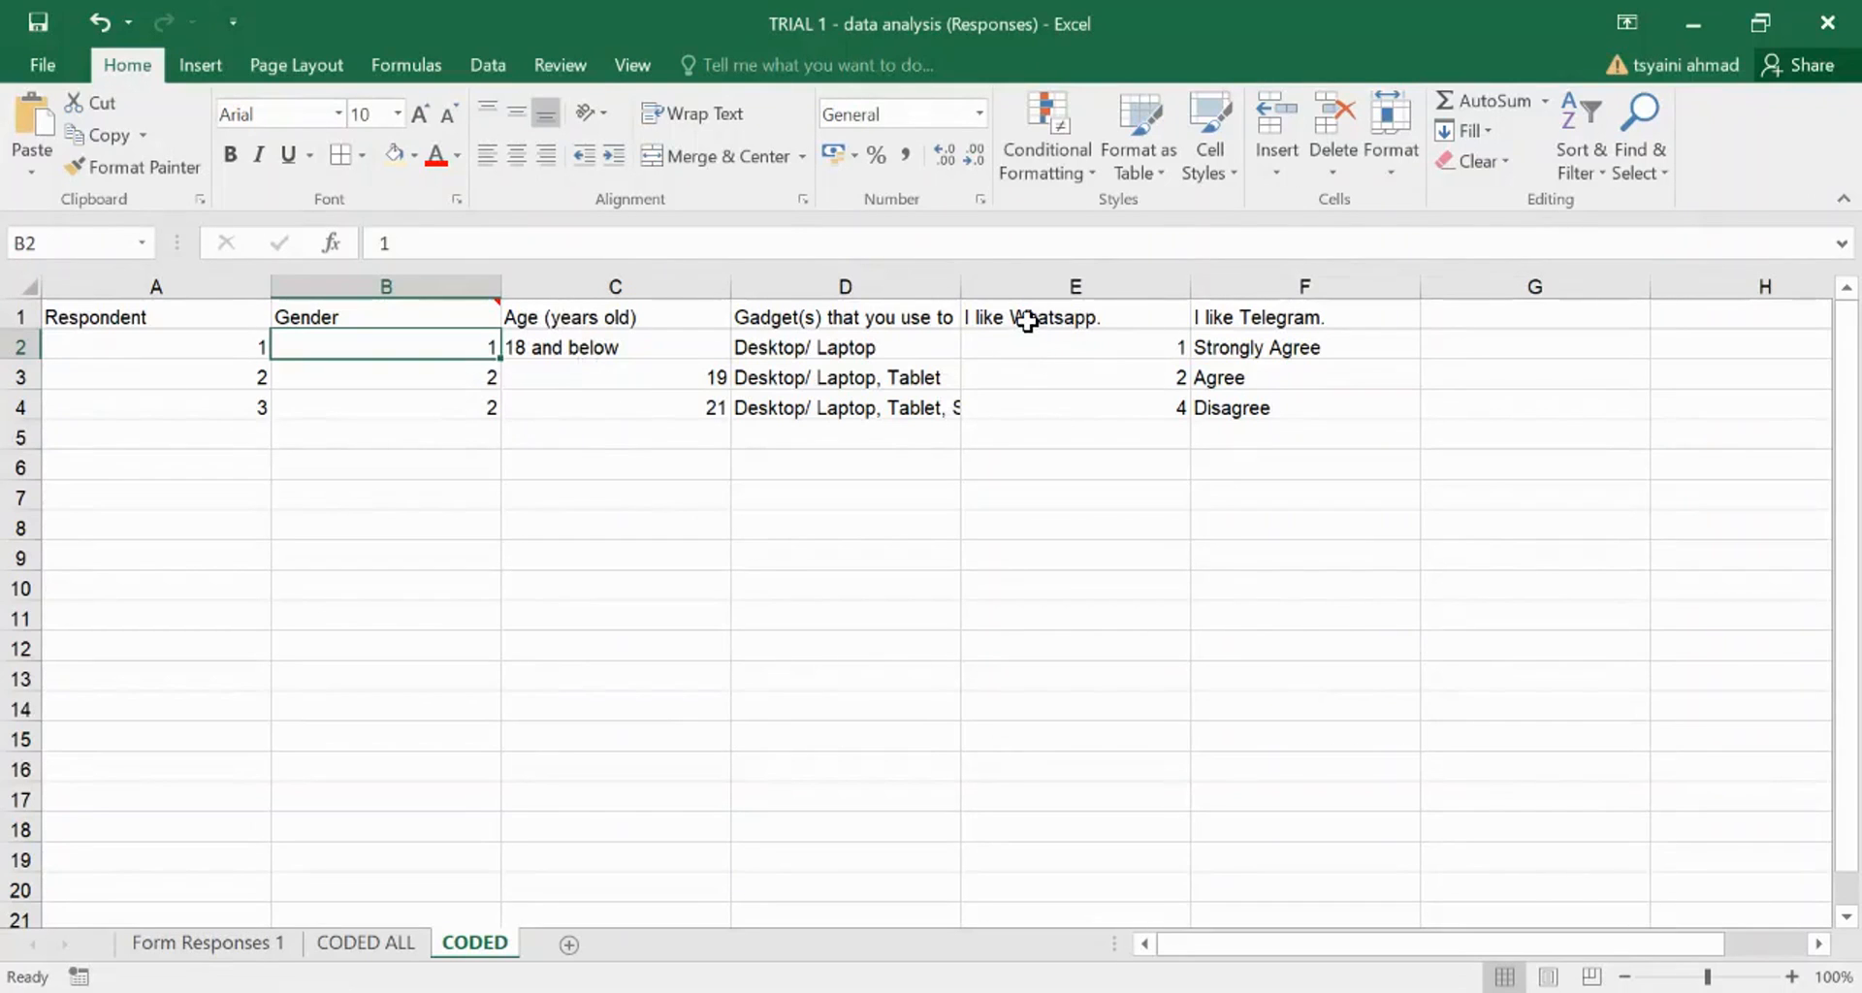
- Inspect the Age, I like Whatsapp. and I like Telegram. columns, then go to CODED ALL
left_click(1033, 284)
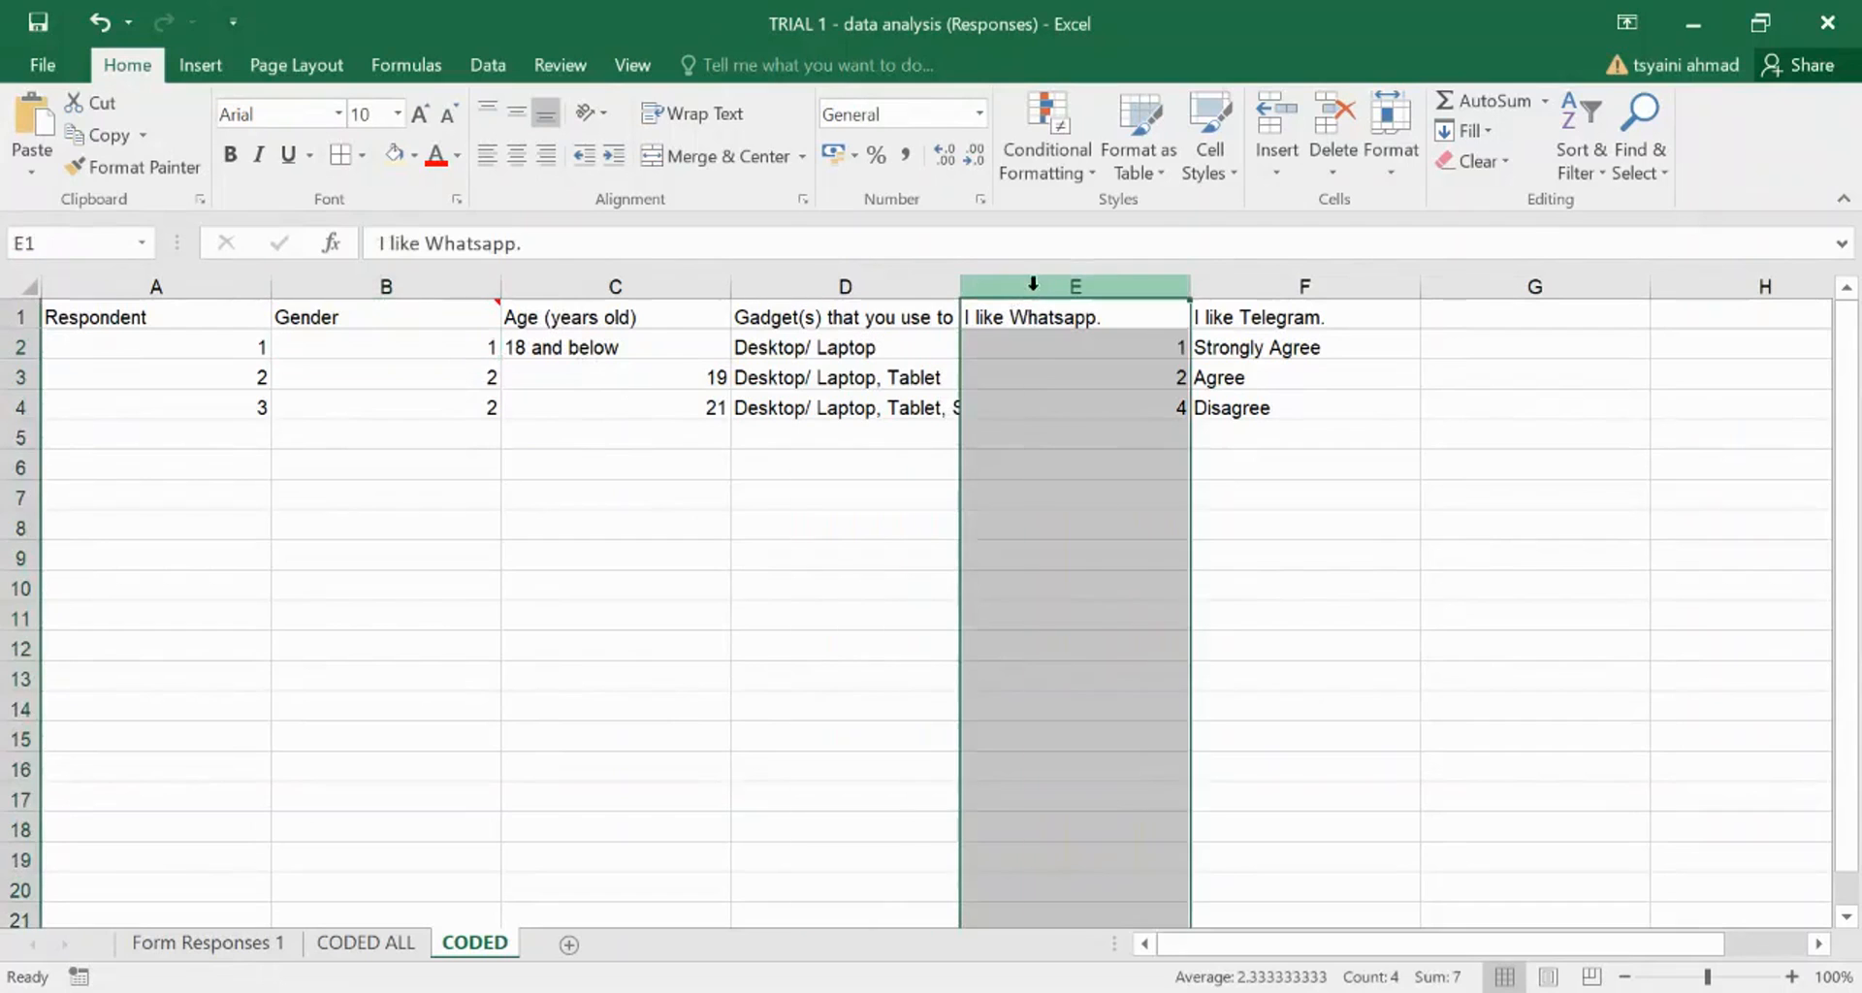
left_click(1301, 285)
left_click(1047, 460)
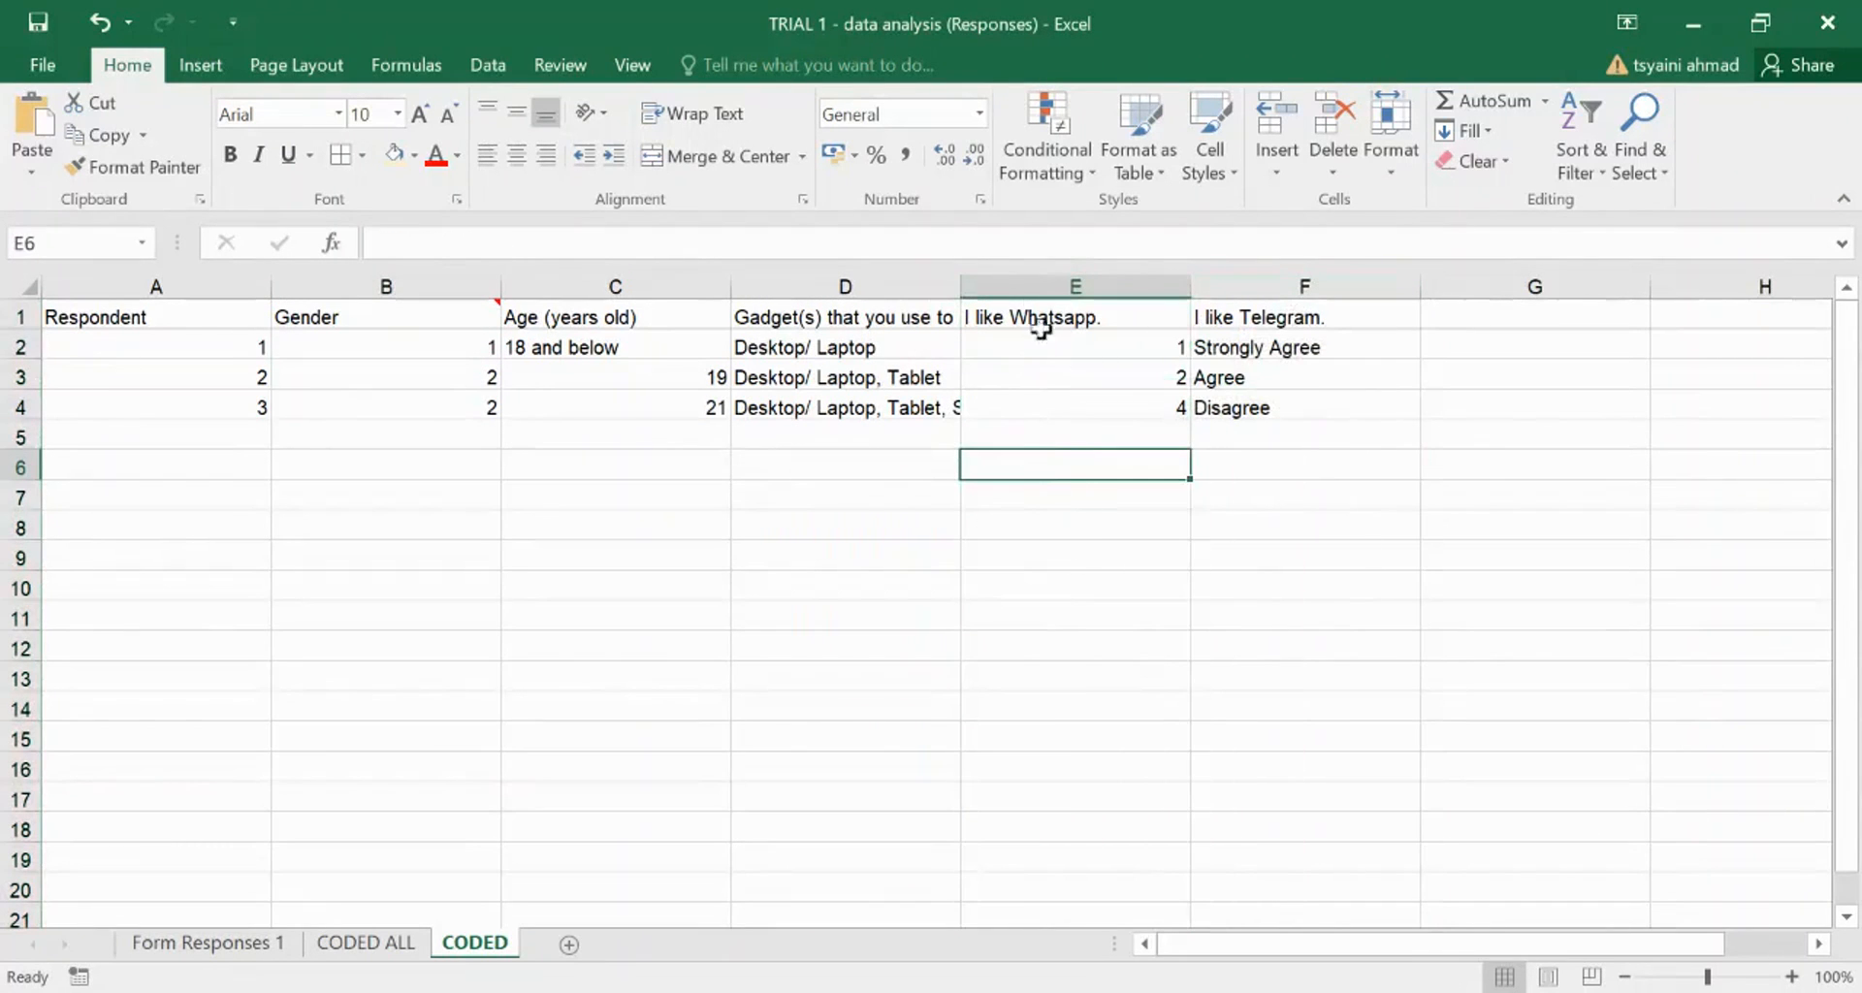
left_click(1035, 280)
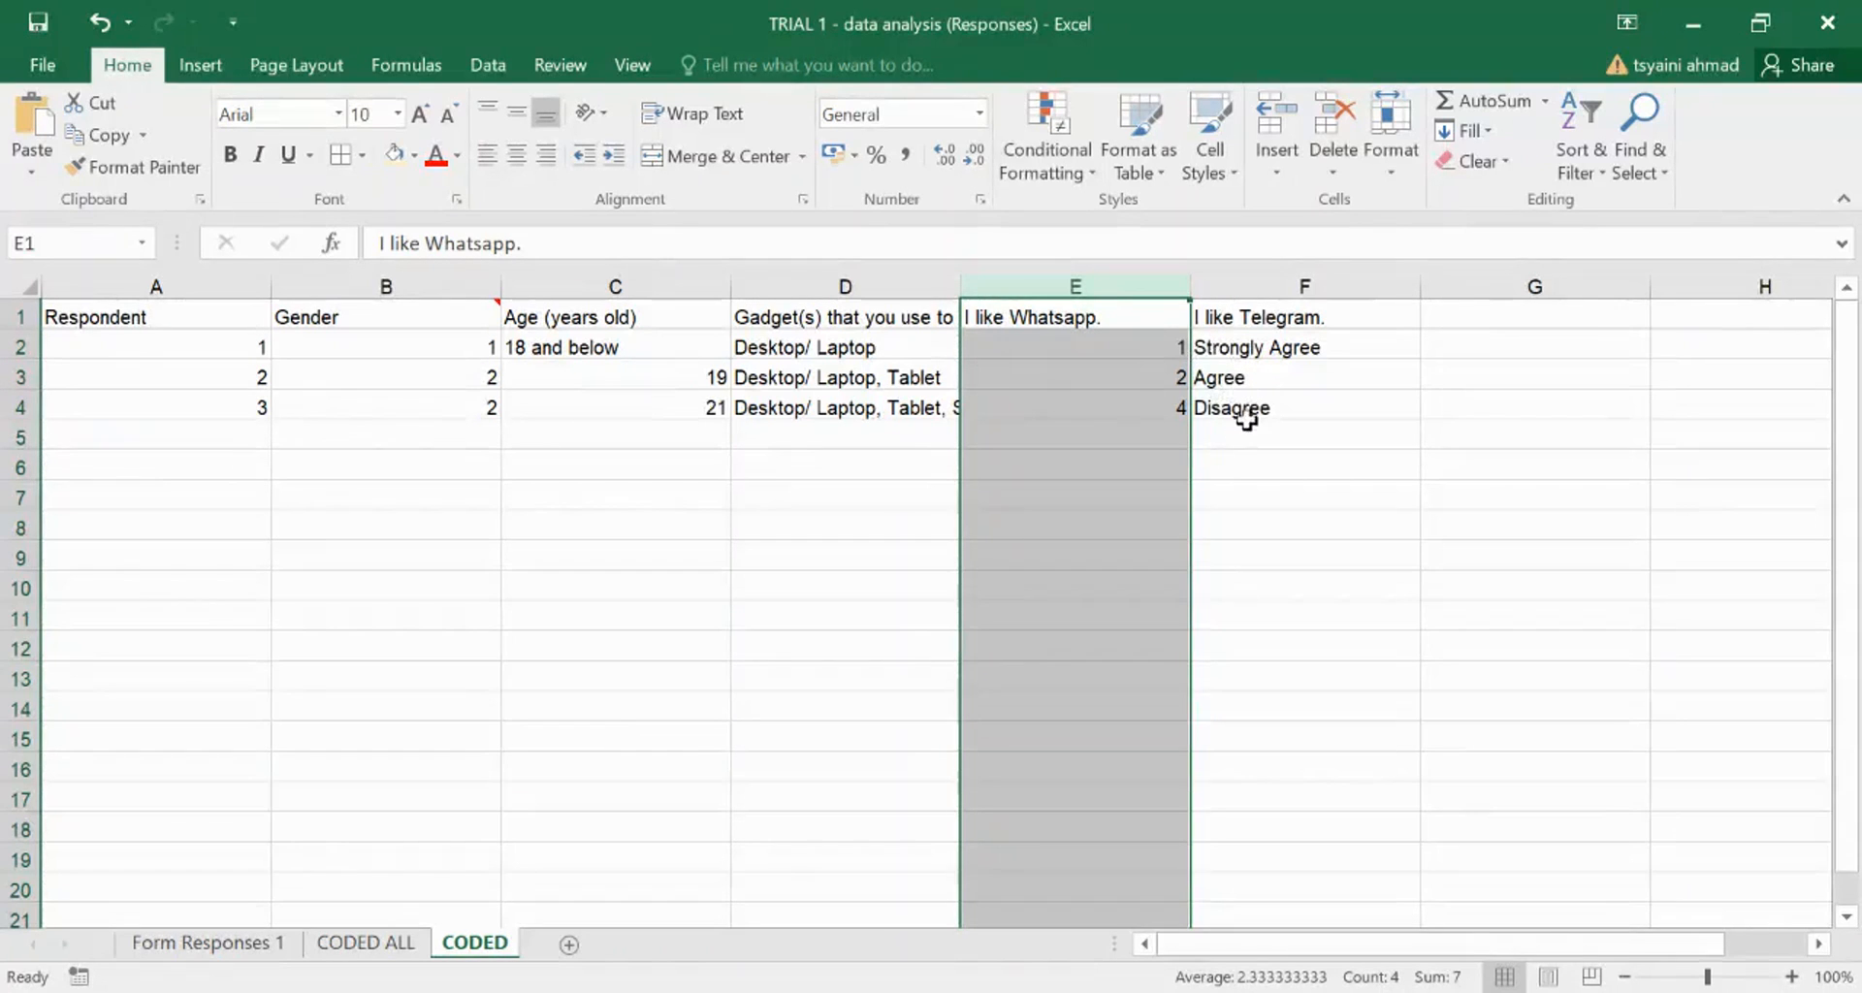
left_click(1276, 283)
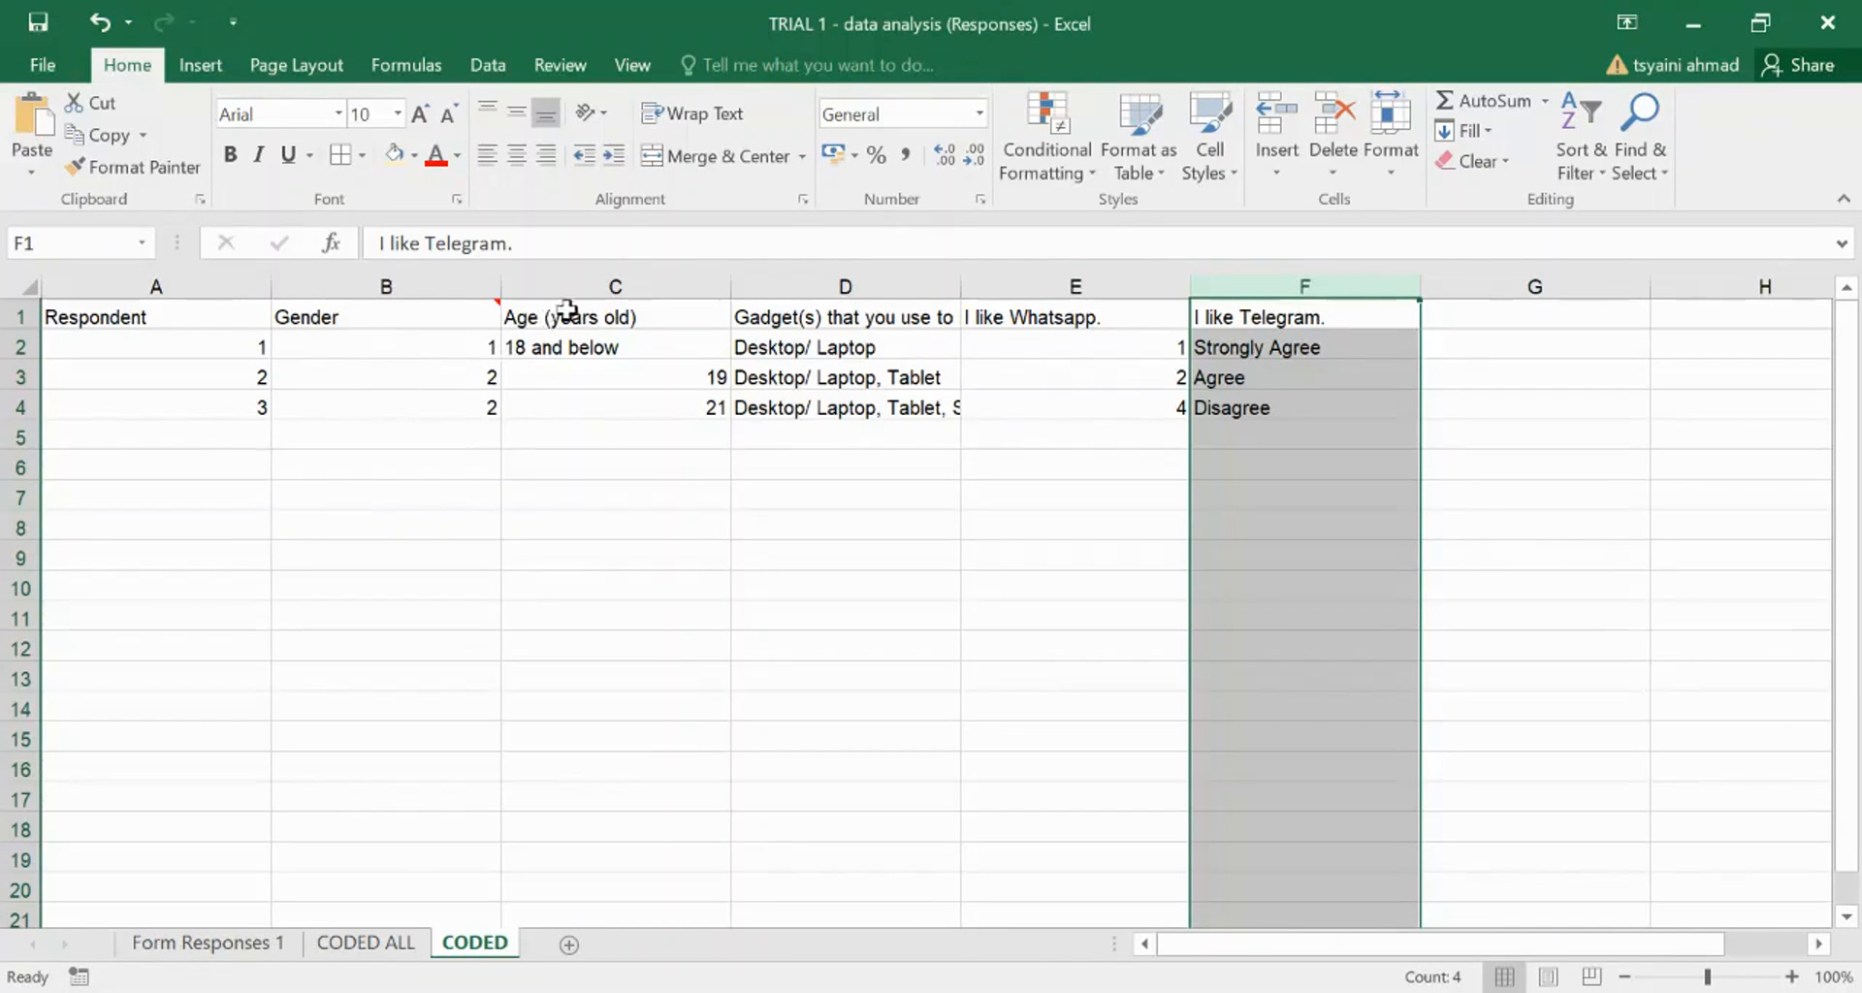
left_click(624, 286)
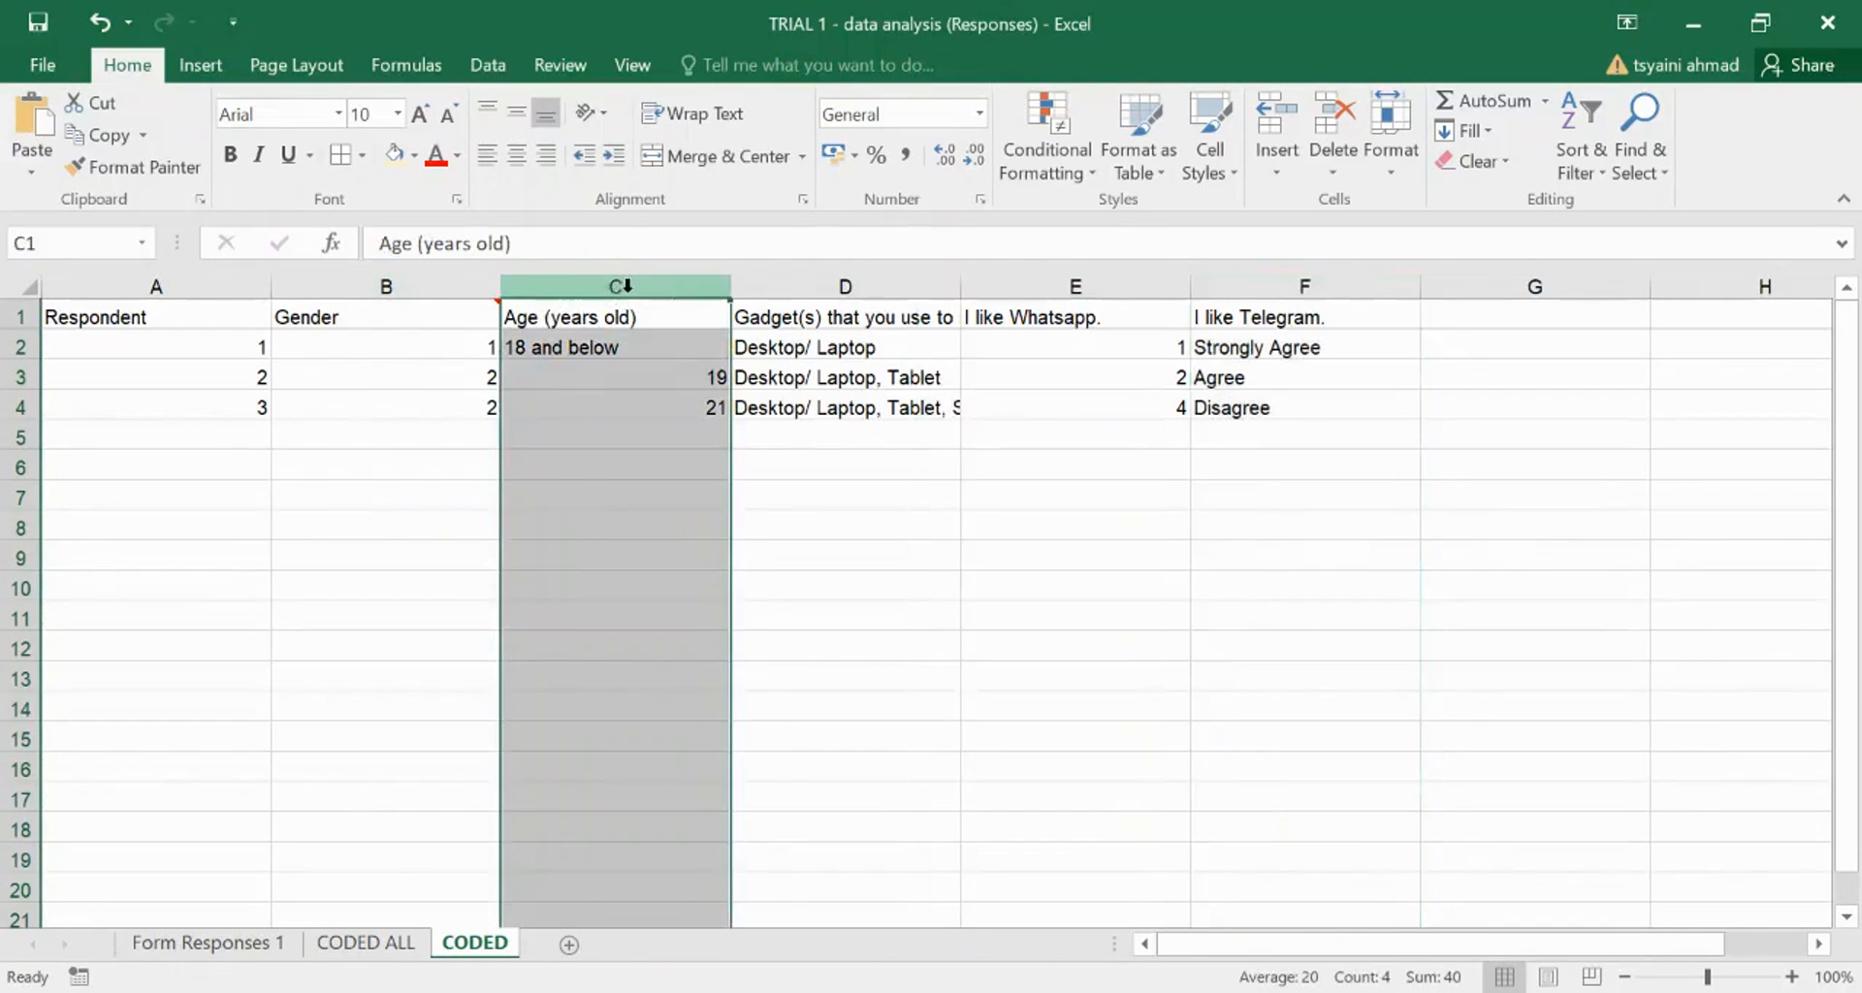
left_click(1287, 285)
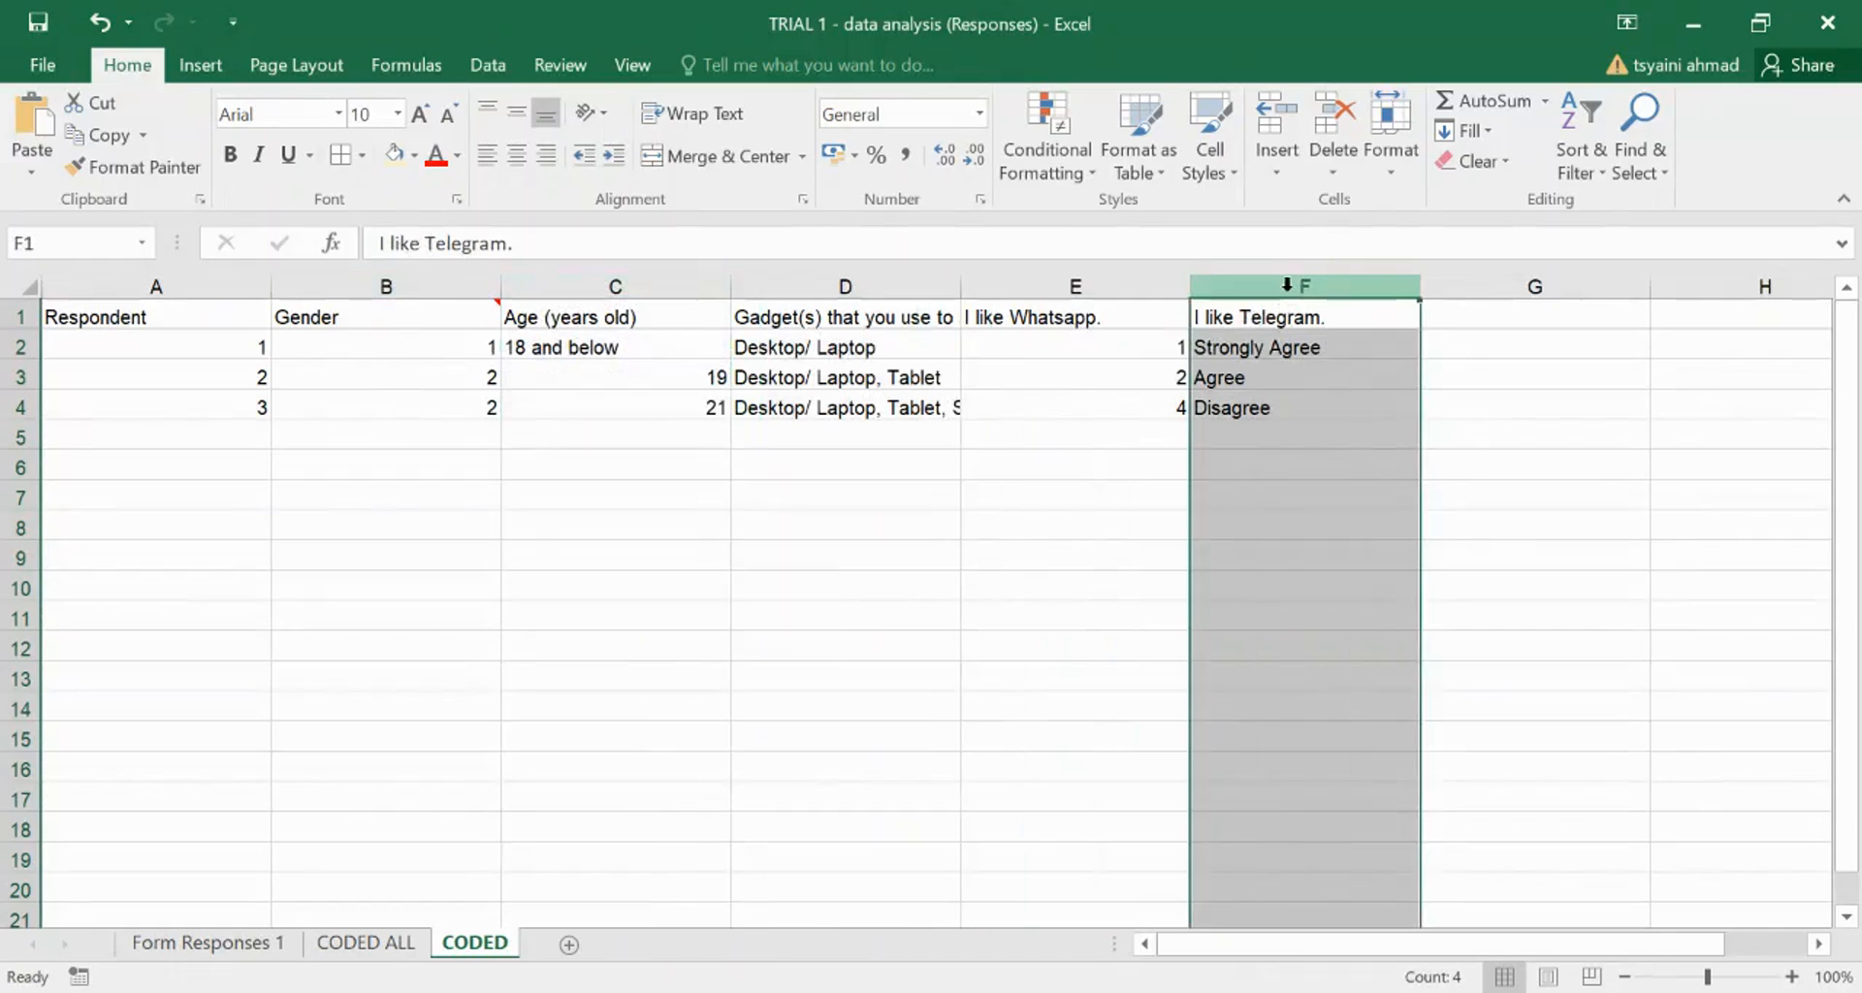
left_click(642, 317)
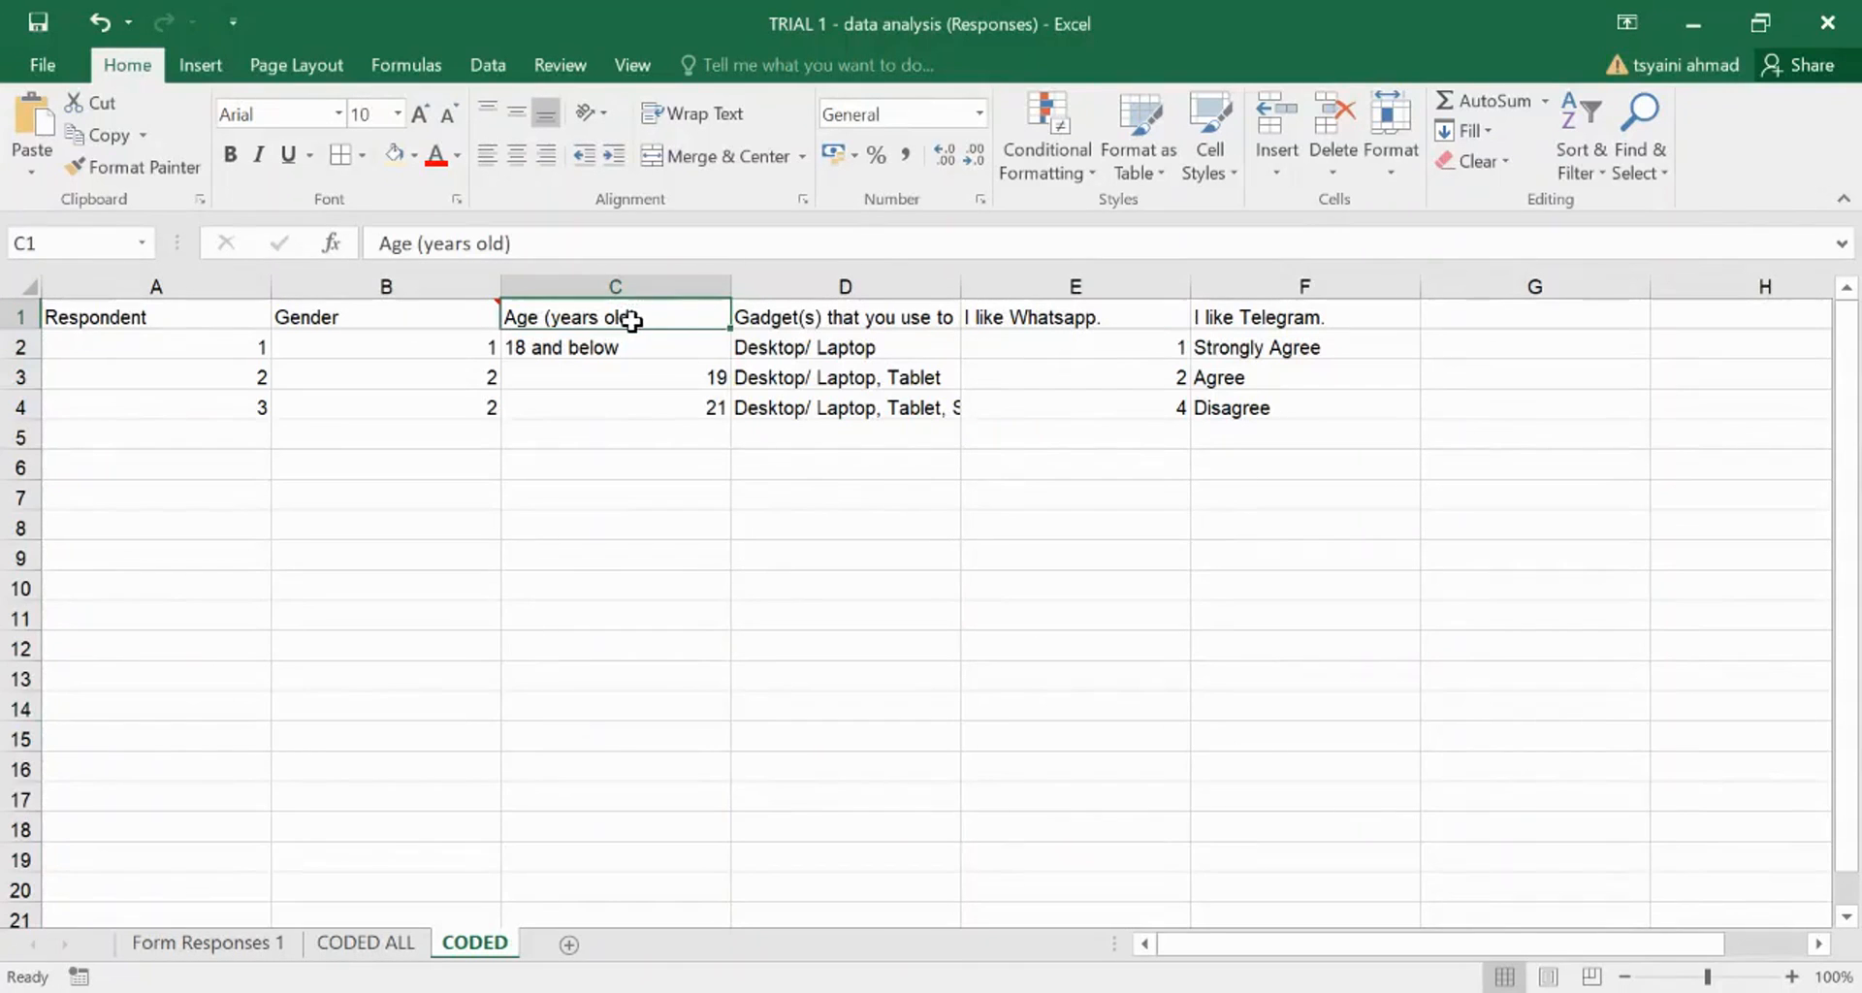
left_click(1224, 316)
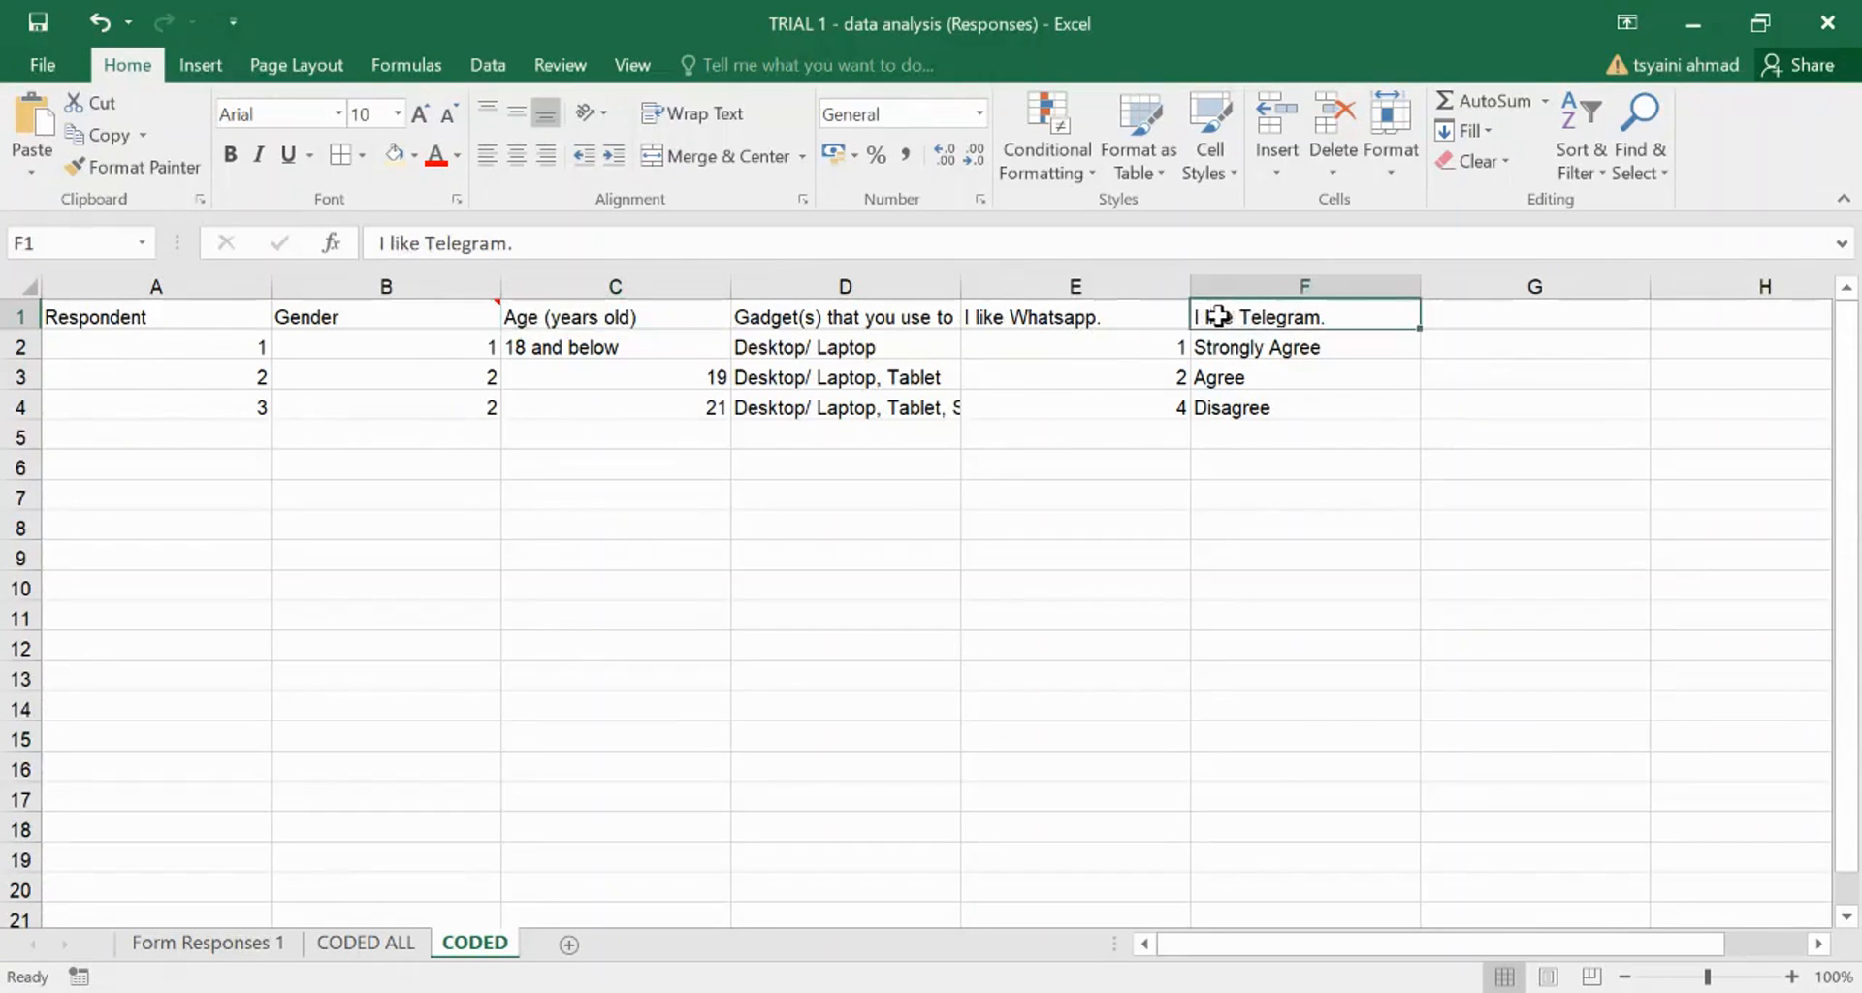
left_click(1073, 316)
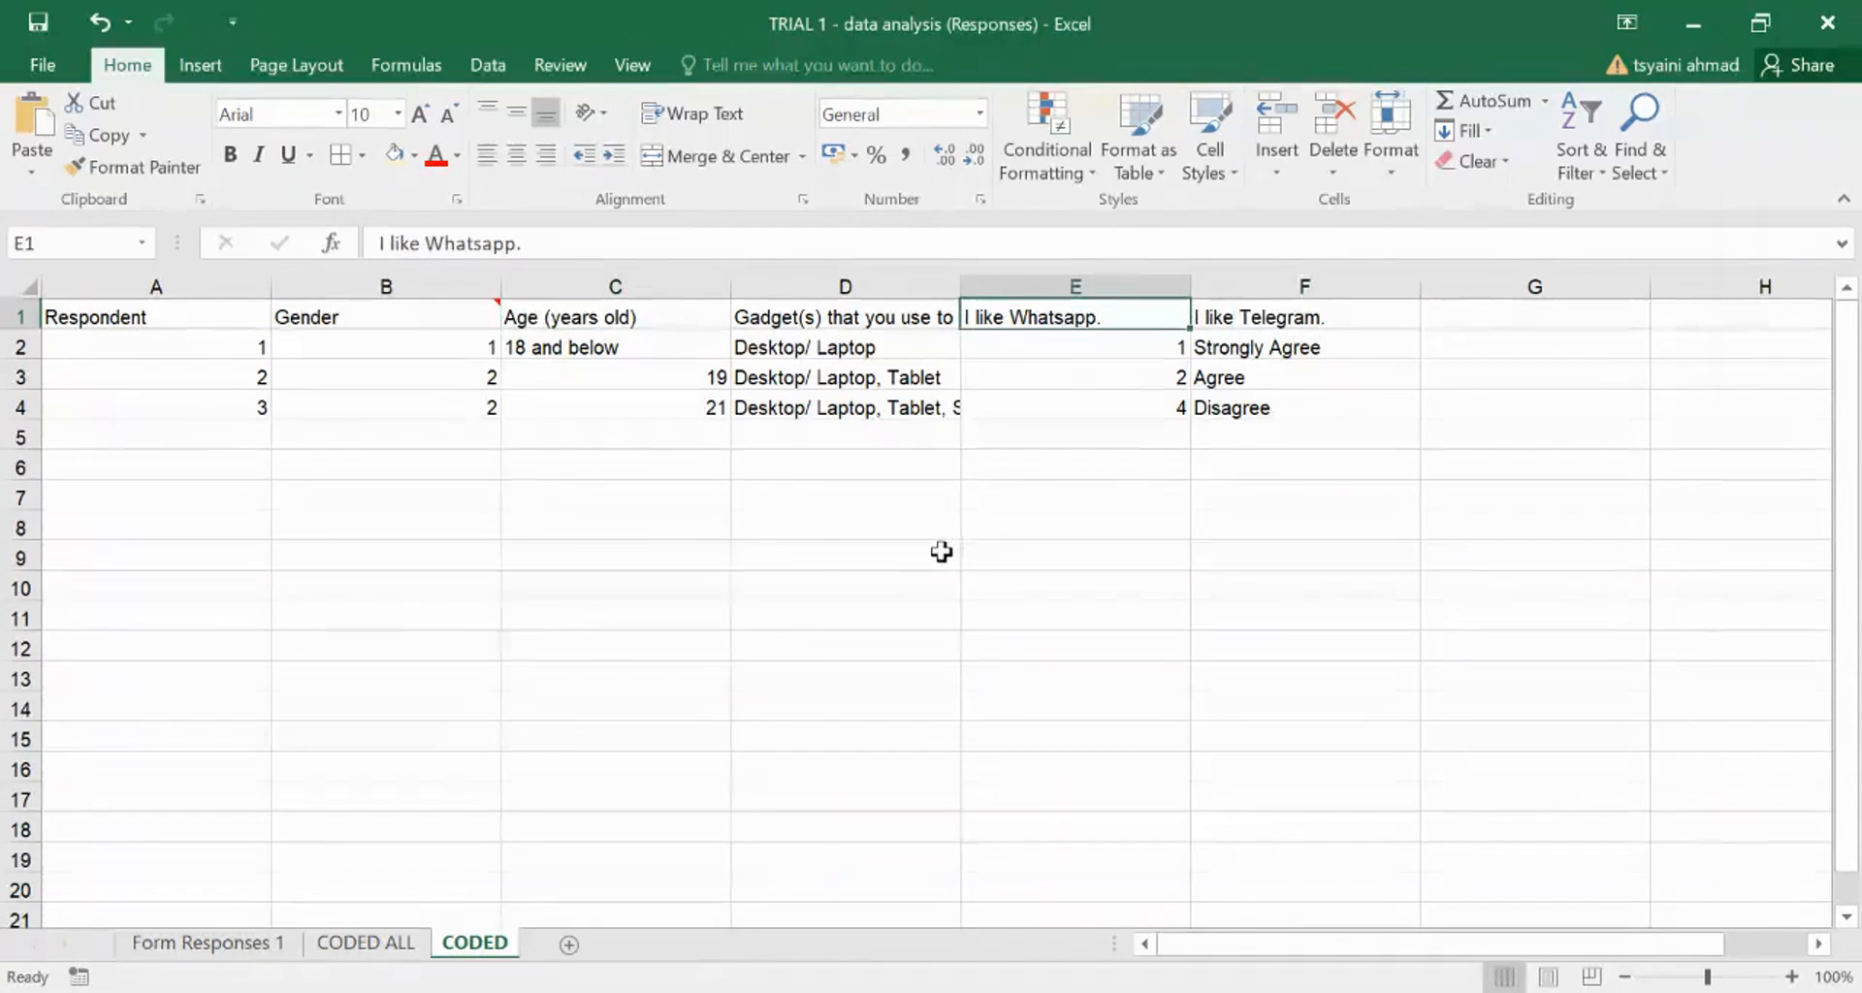
left_click(366, 949)
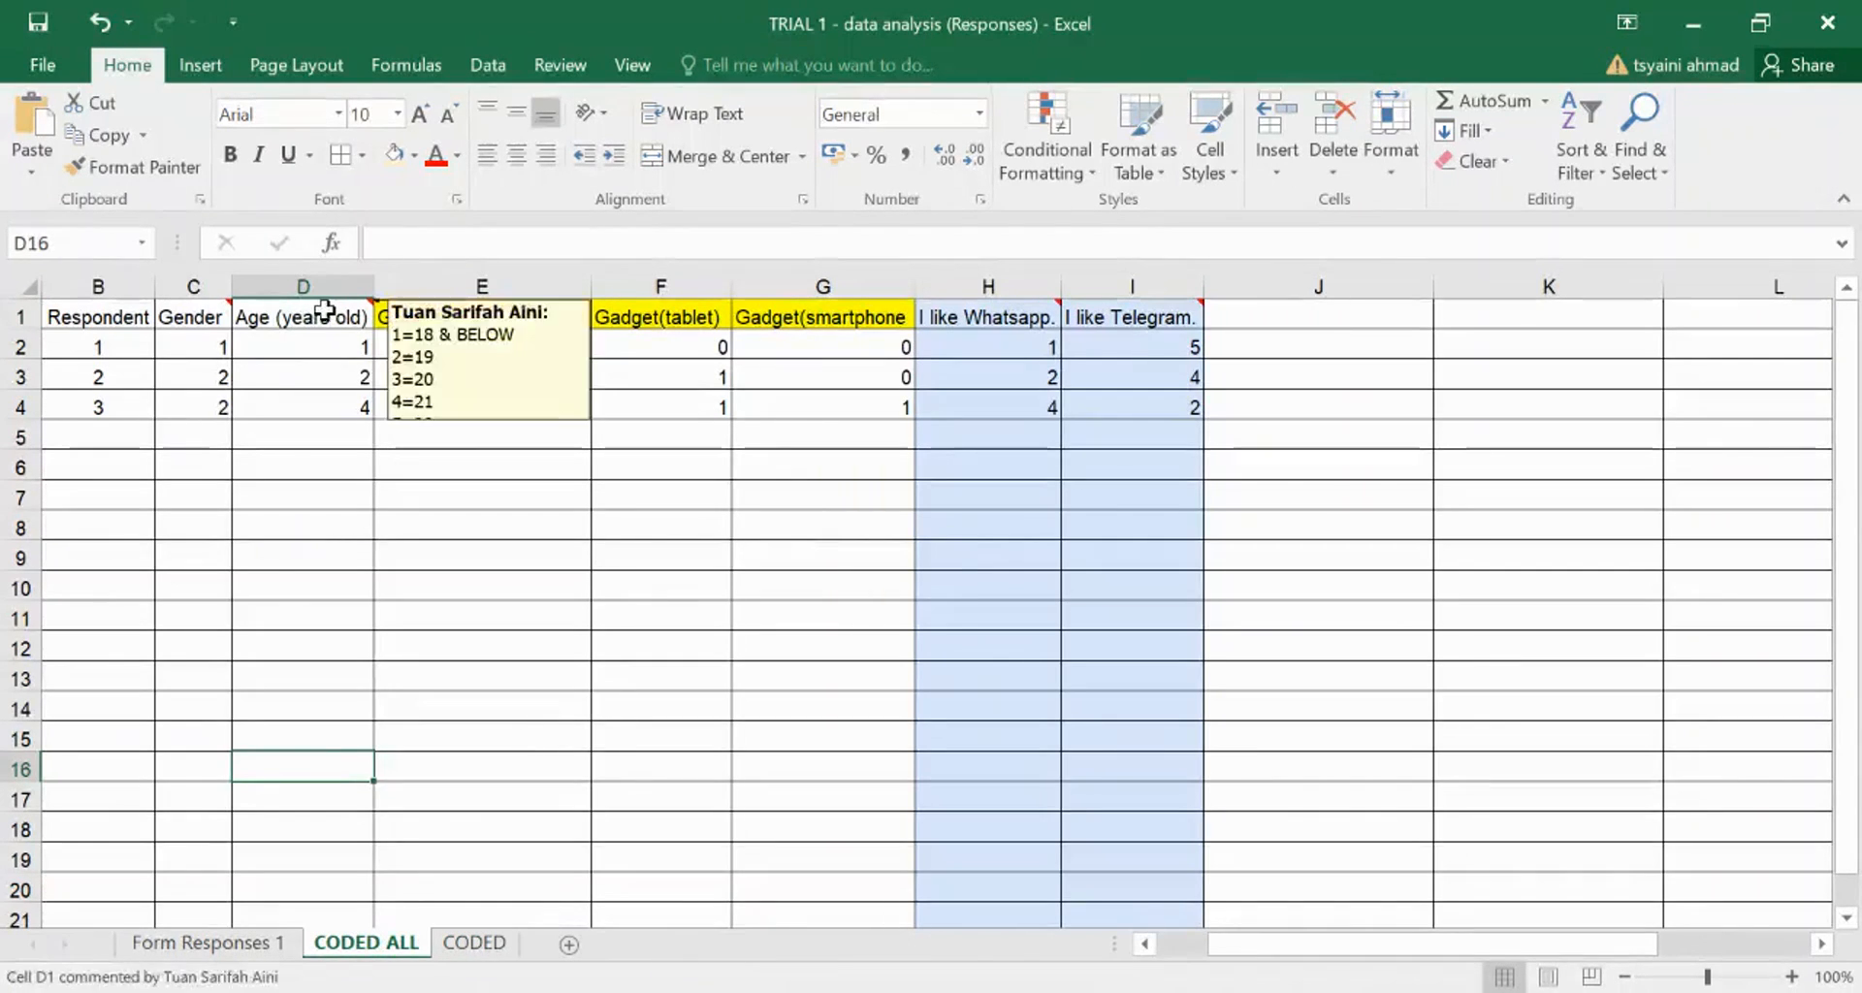
- Read the coding notes on the Whatsapp and Telegram headings, then return to CODED
mouse_move(989, 313)
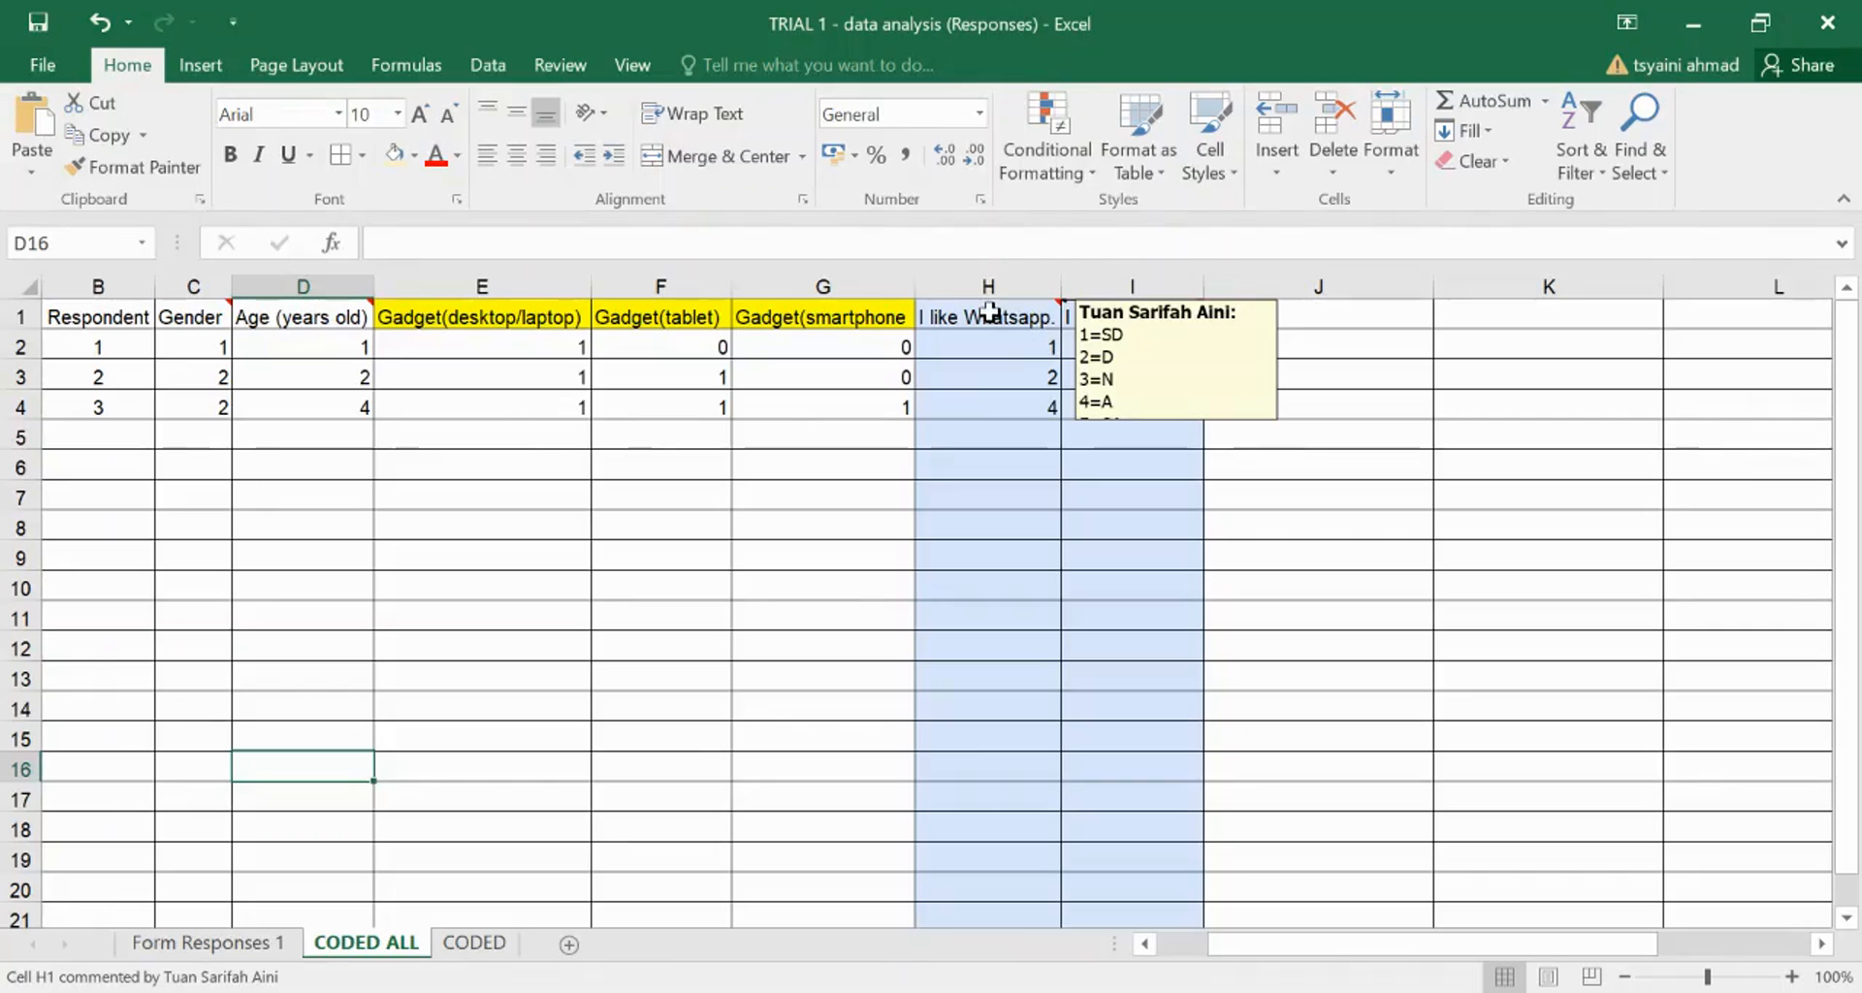
left_click(1018, 319)
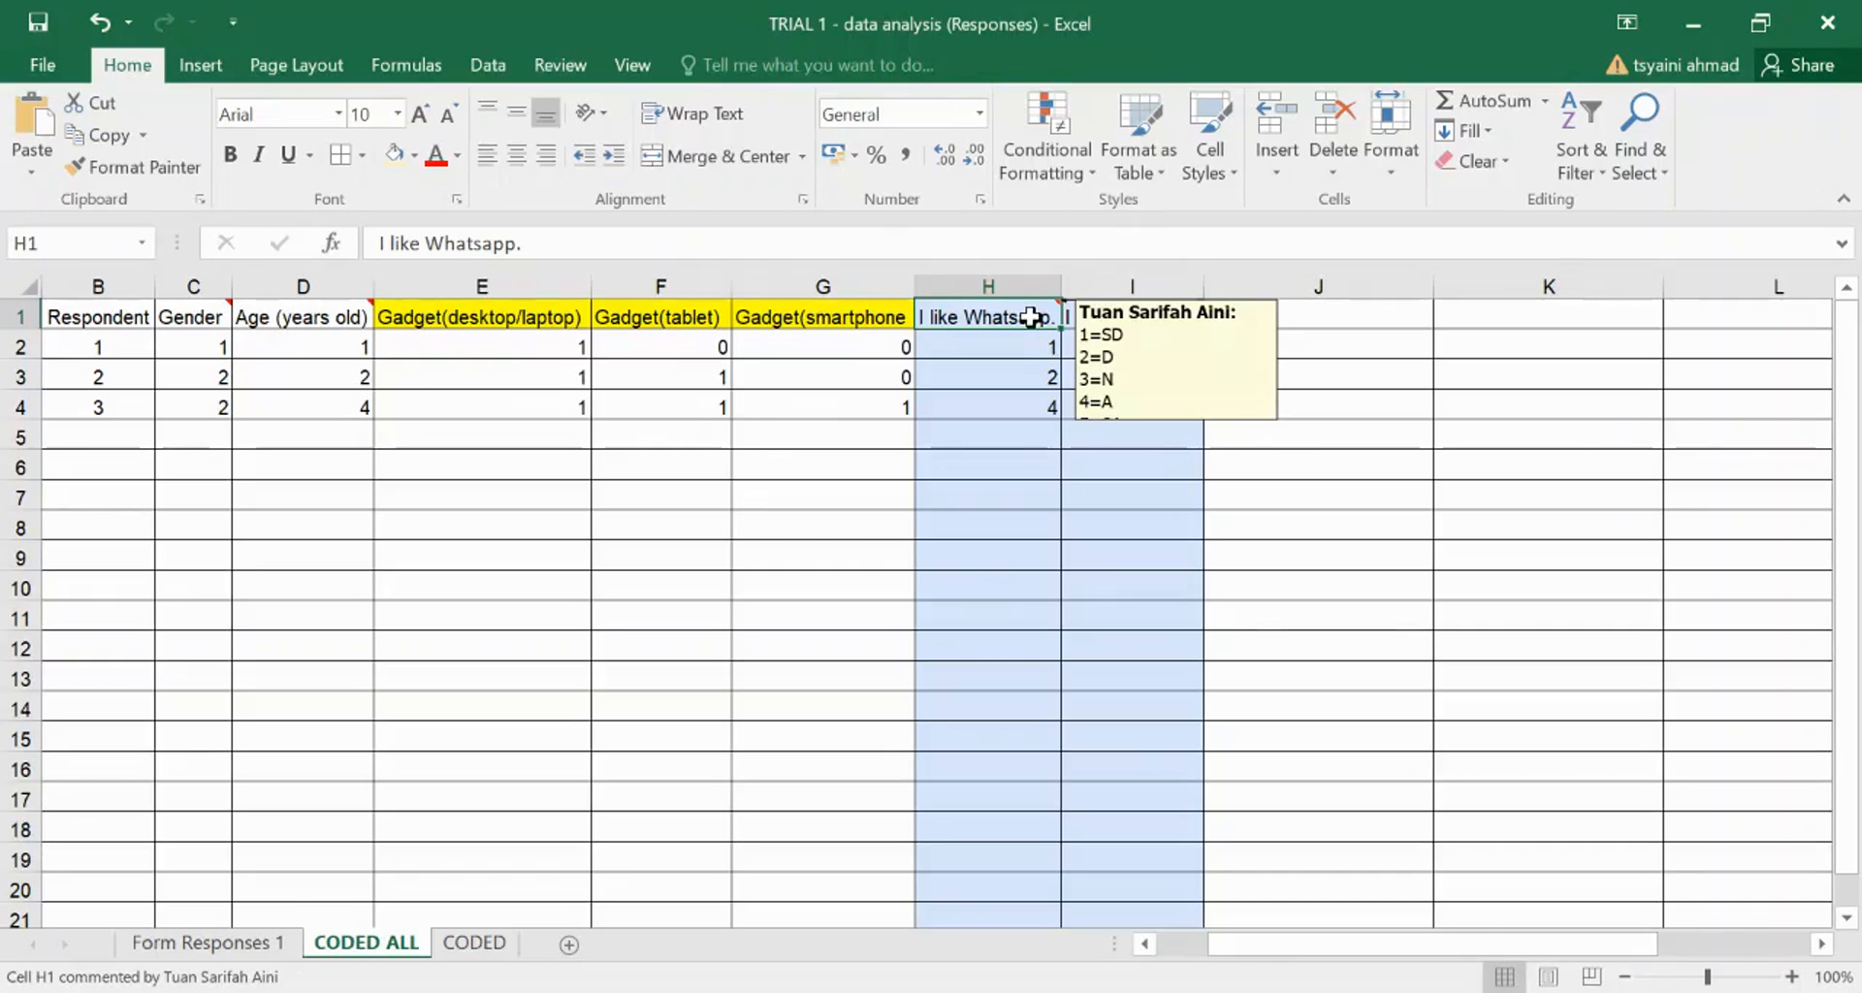
mouse_move(1145, 317)
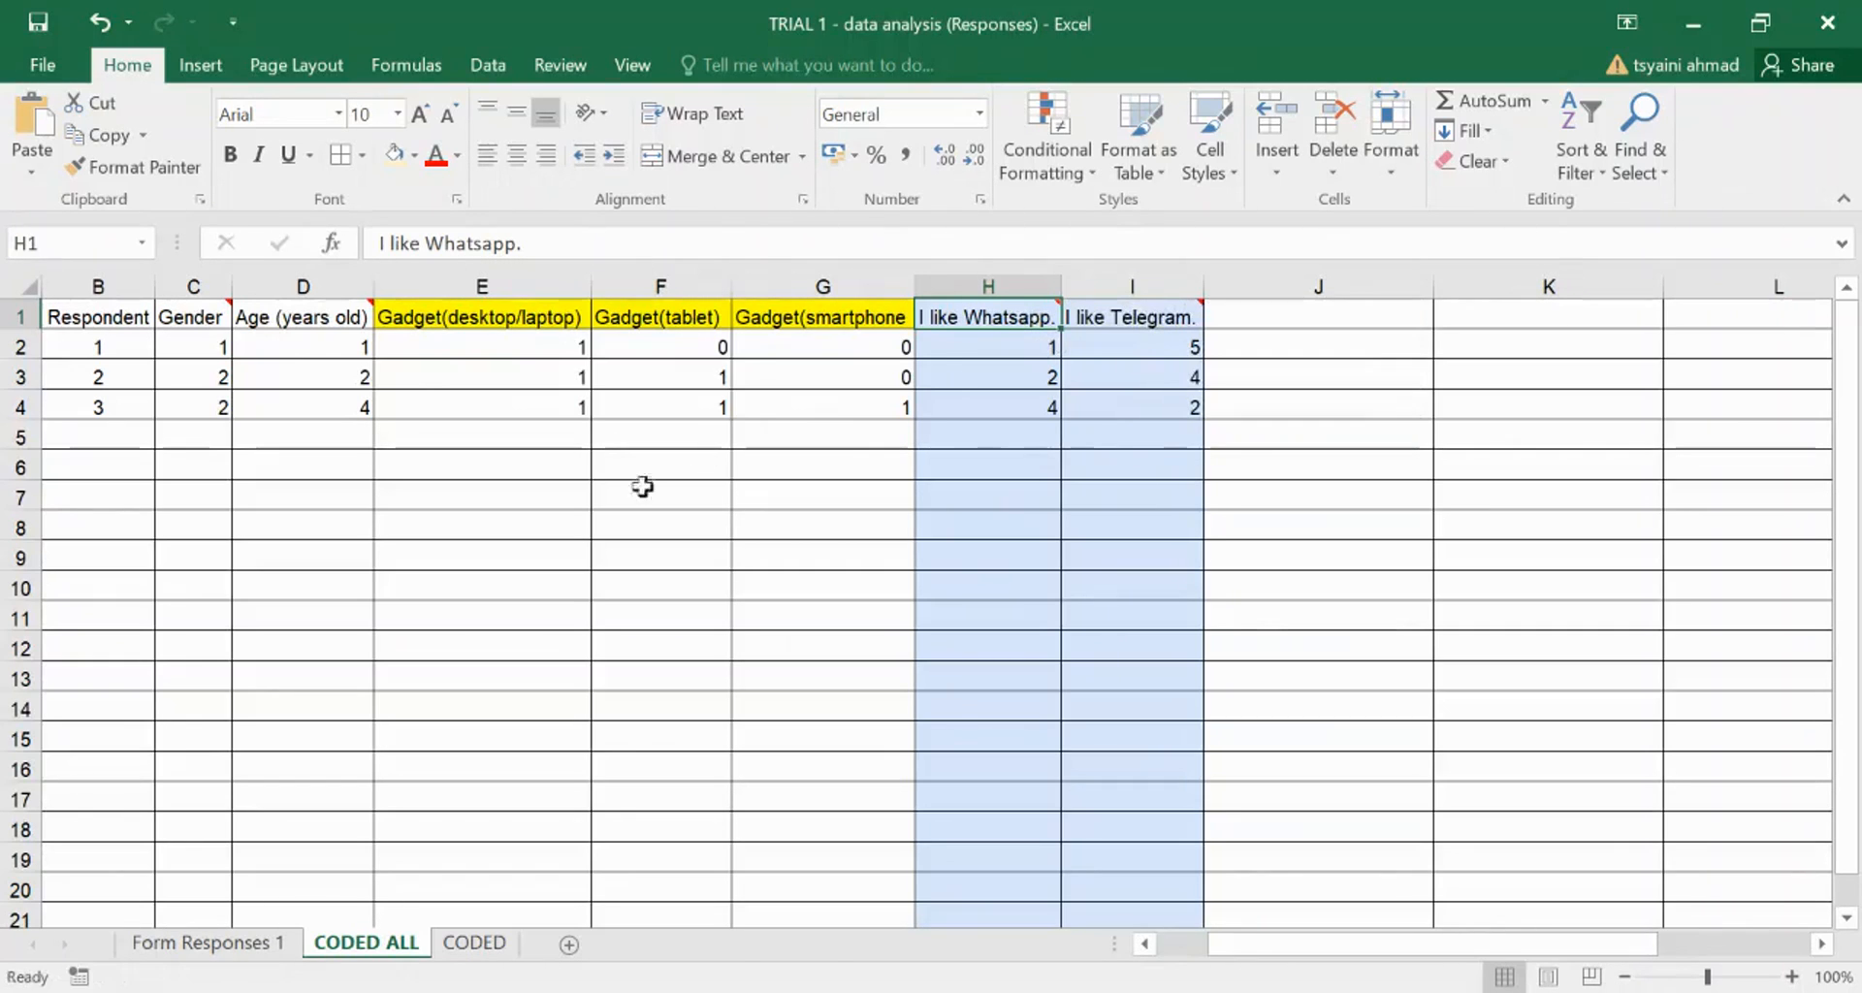
left_click(454, 944)
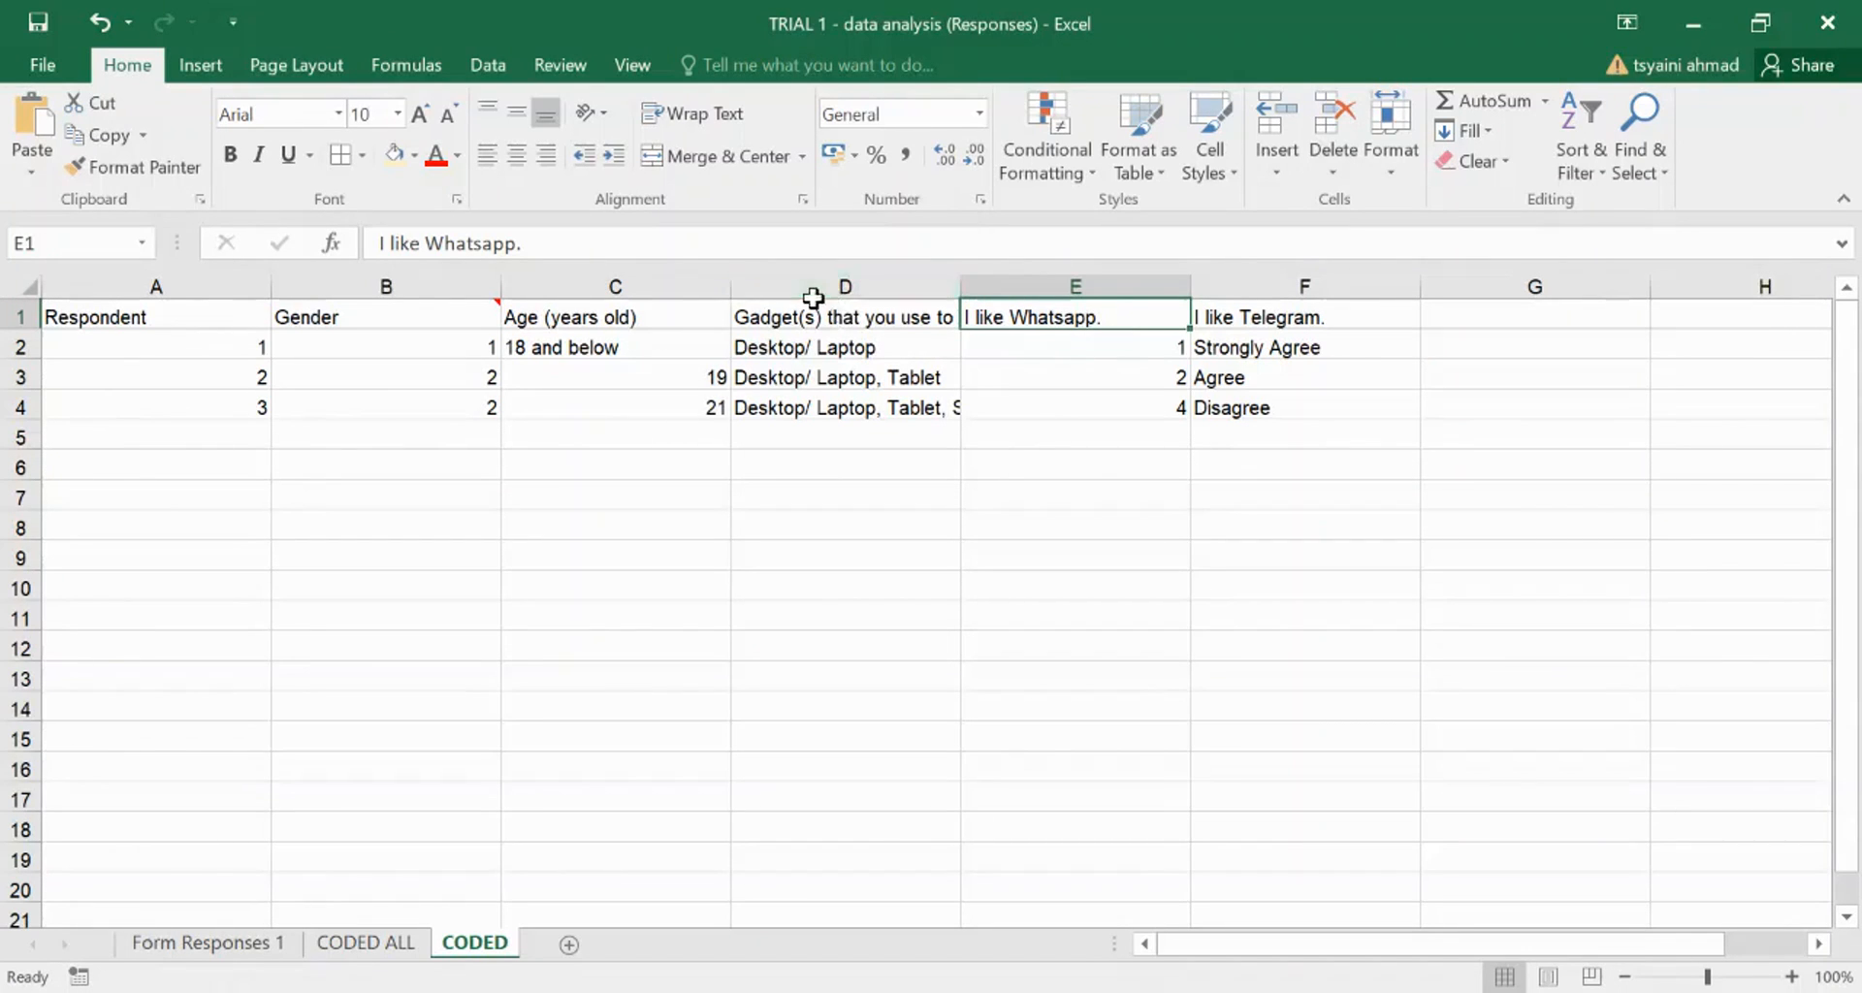
- Insert blank columns D and E, pushing the Gadget(s) question to column F
left_click(813, 285)
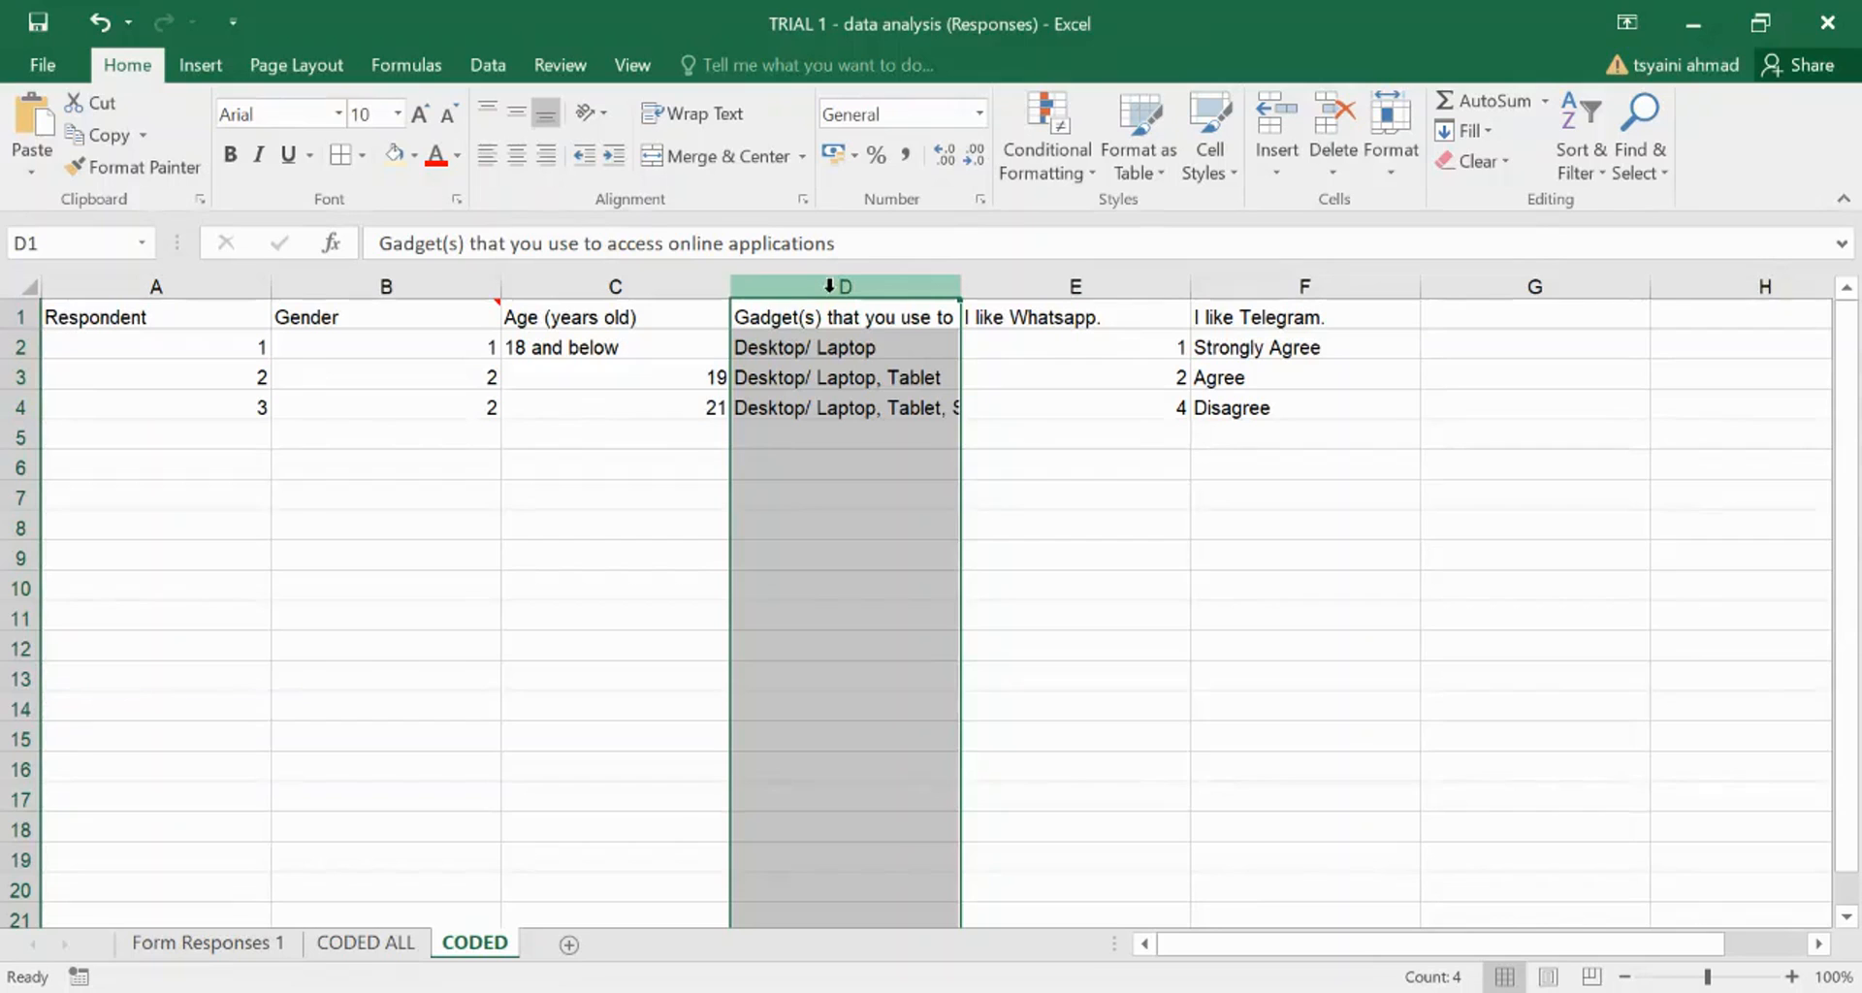
right_click(829, 285)
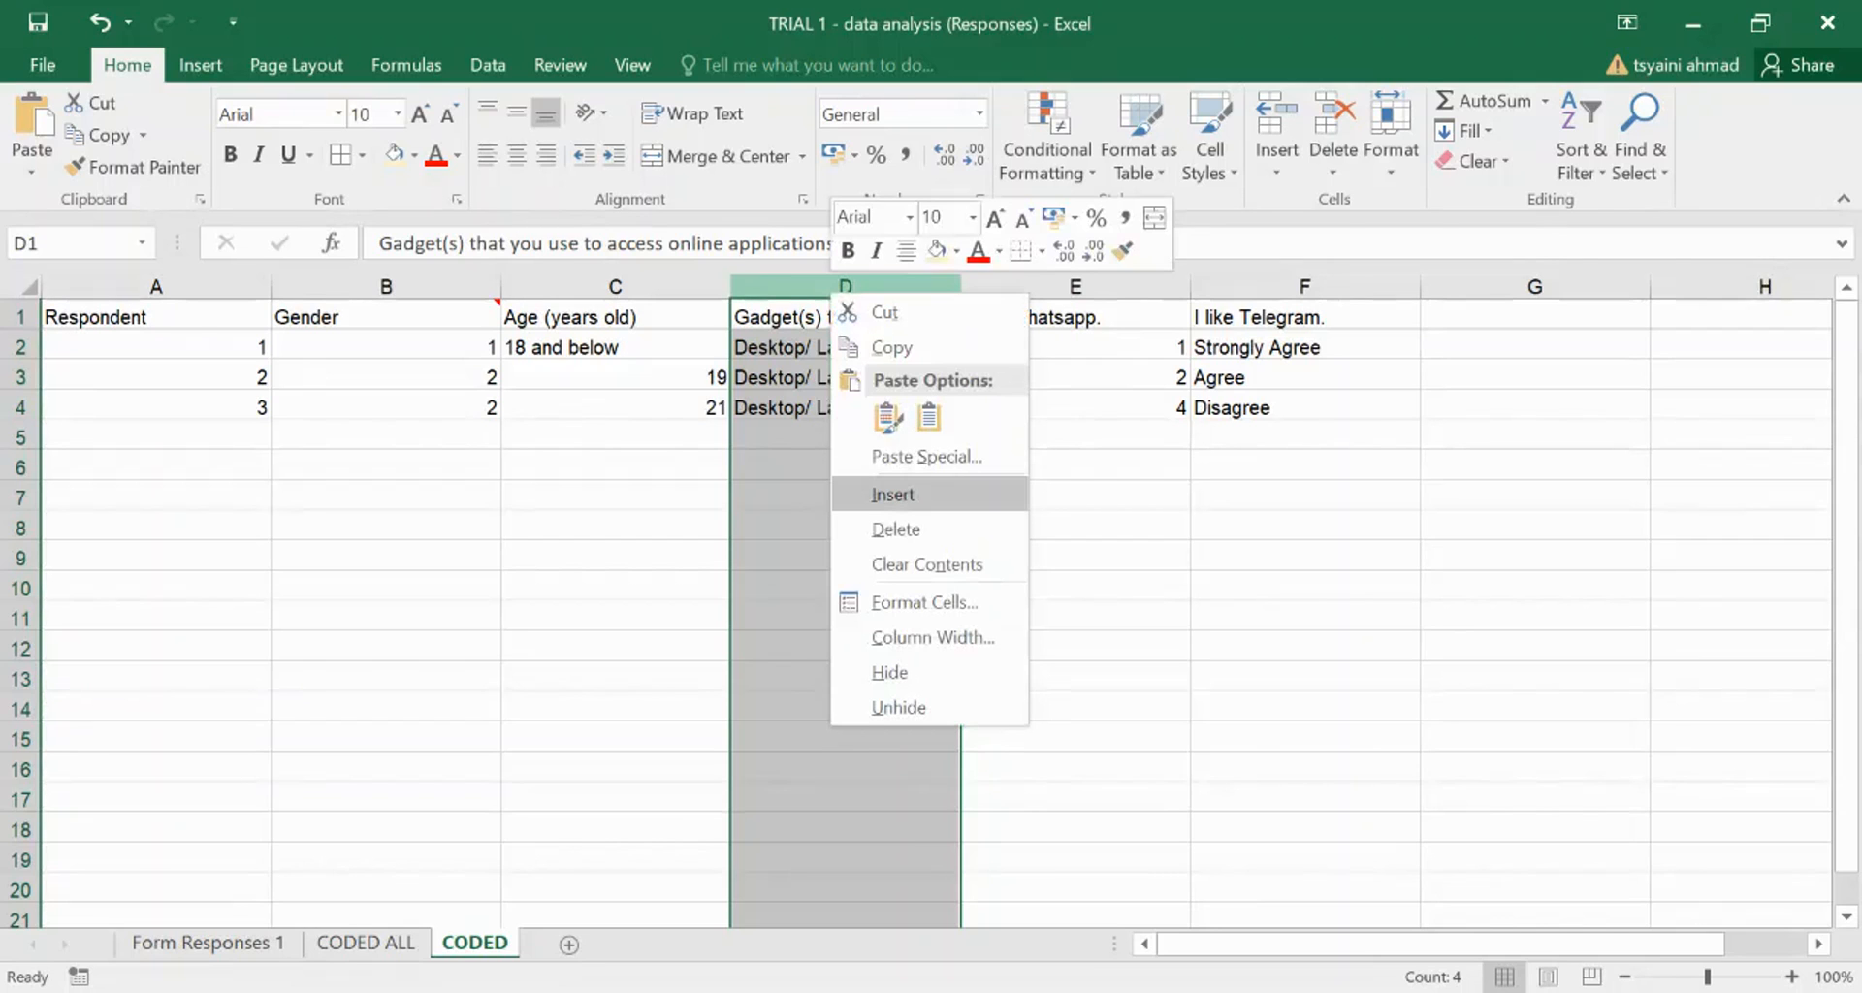
left_click(892, 494)
right_click(854, 287)
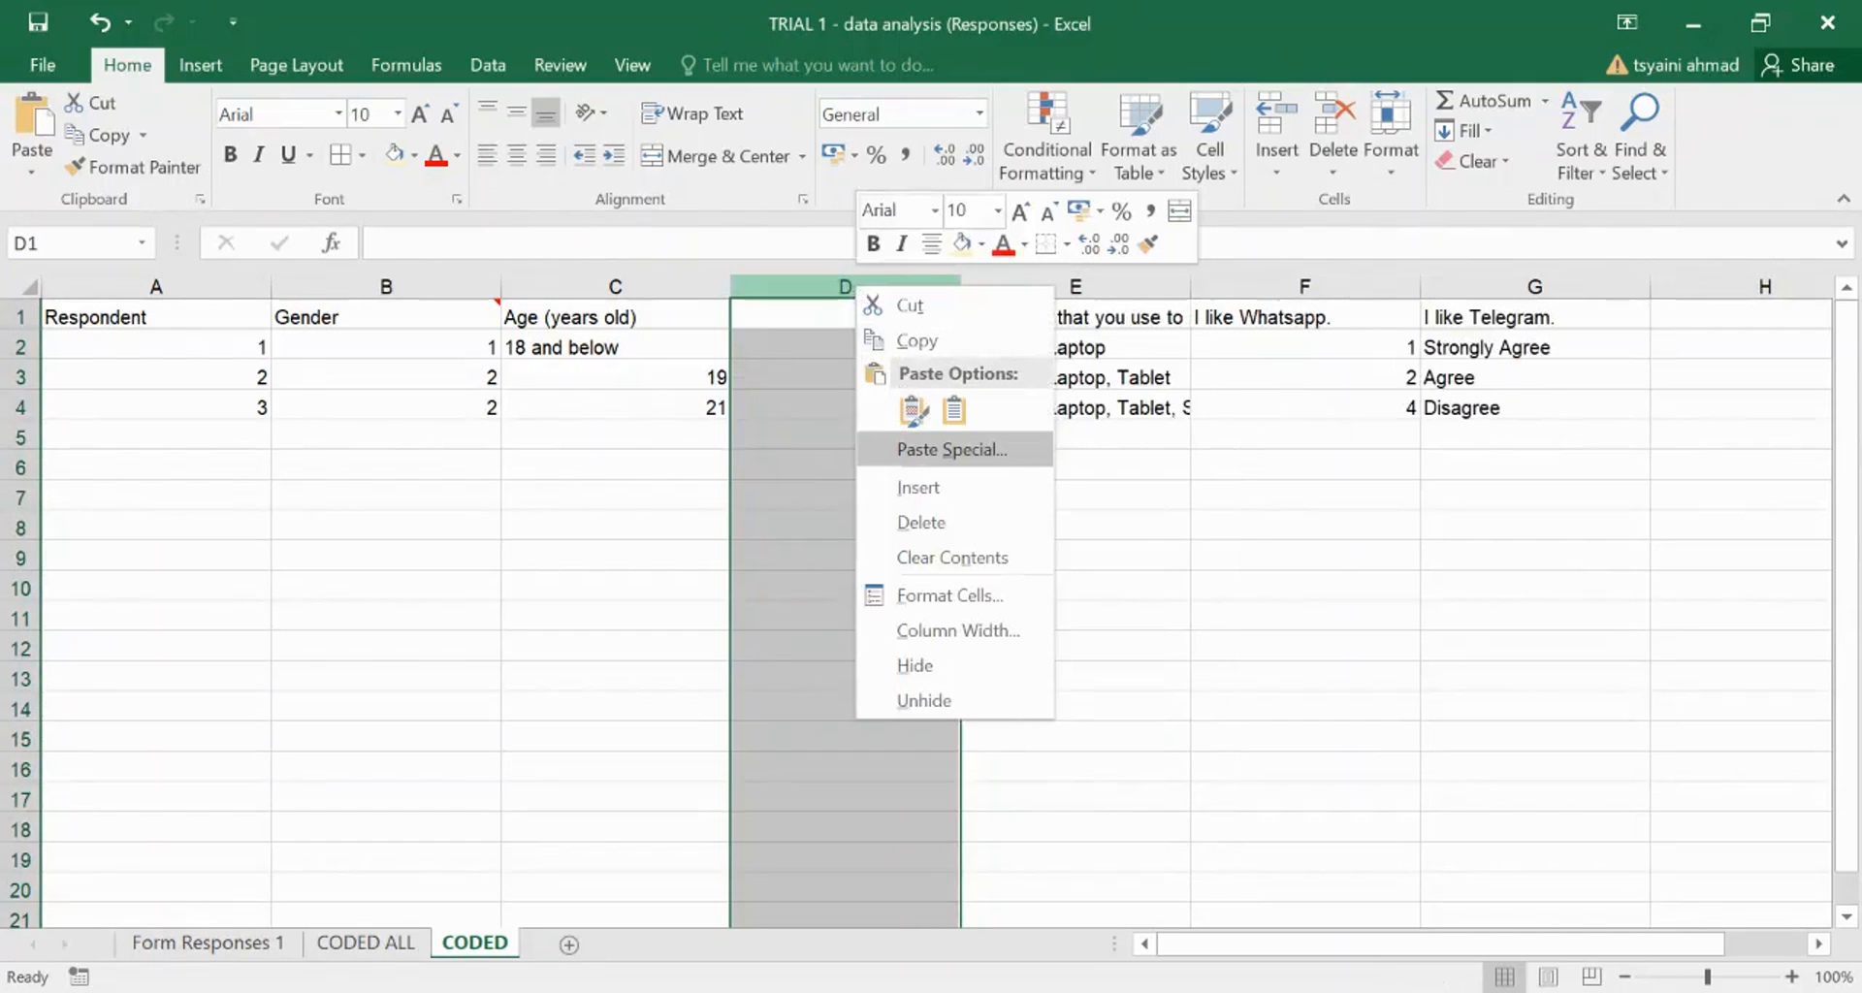
left_click(893, 487)
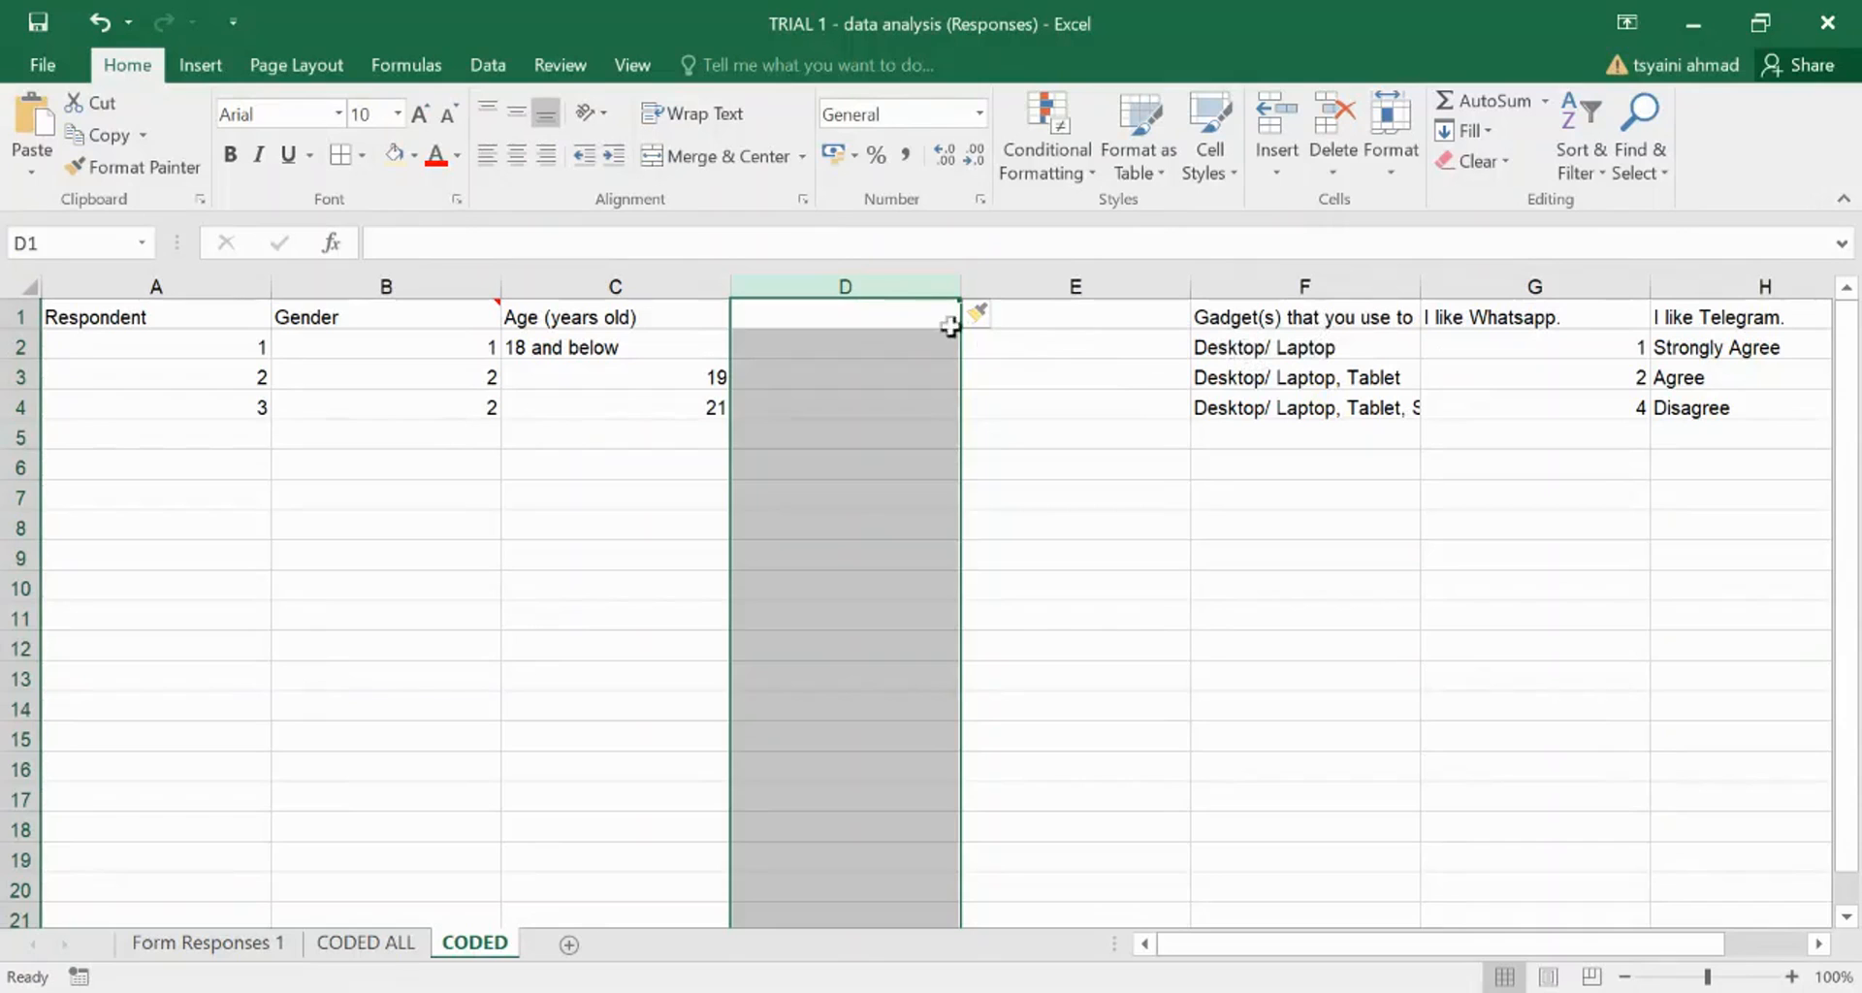
- Head D1 'desktop/laptop' and E1 'tablet', and begin retyping F1 as 'smartphone'
left_click(882, 312)
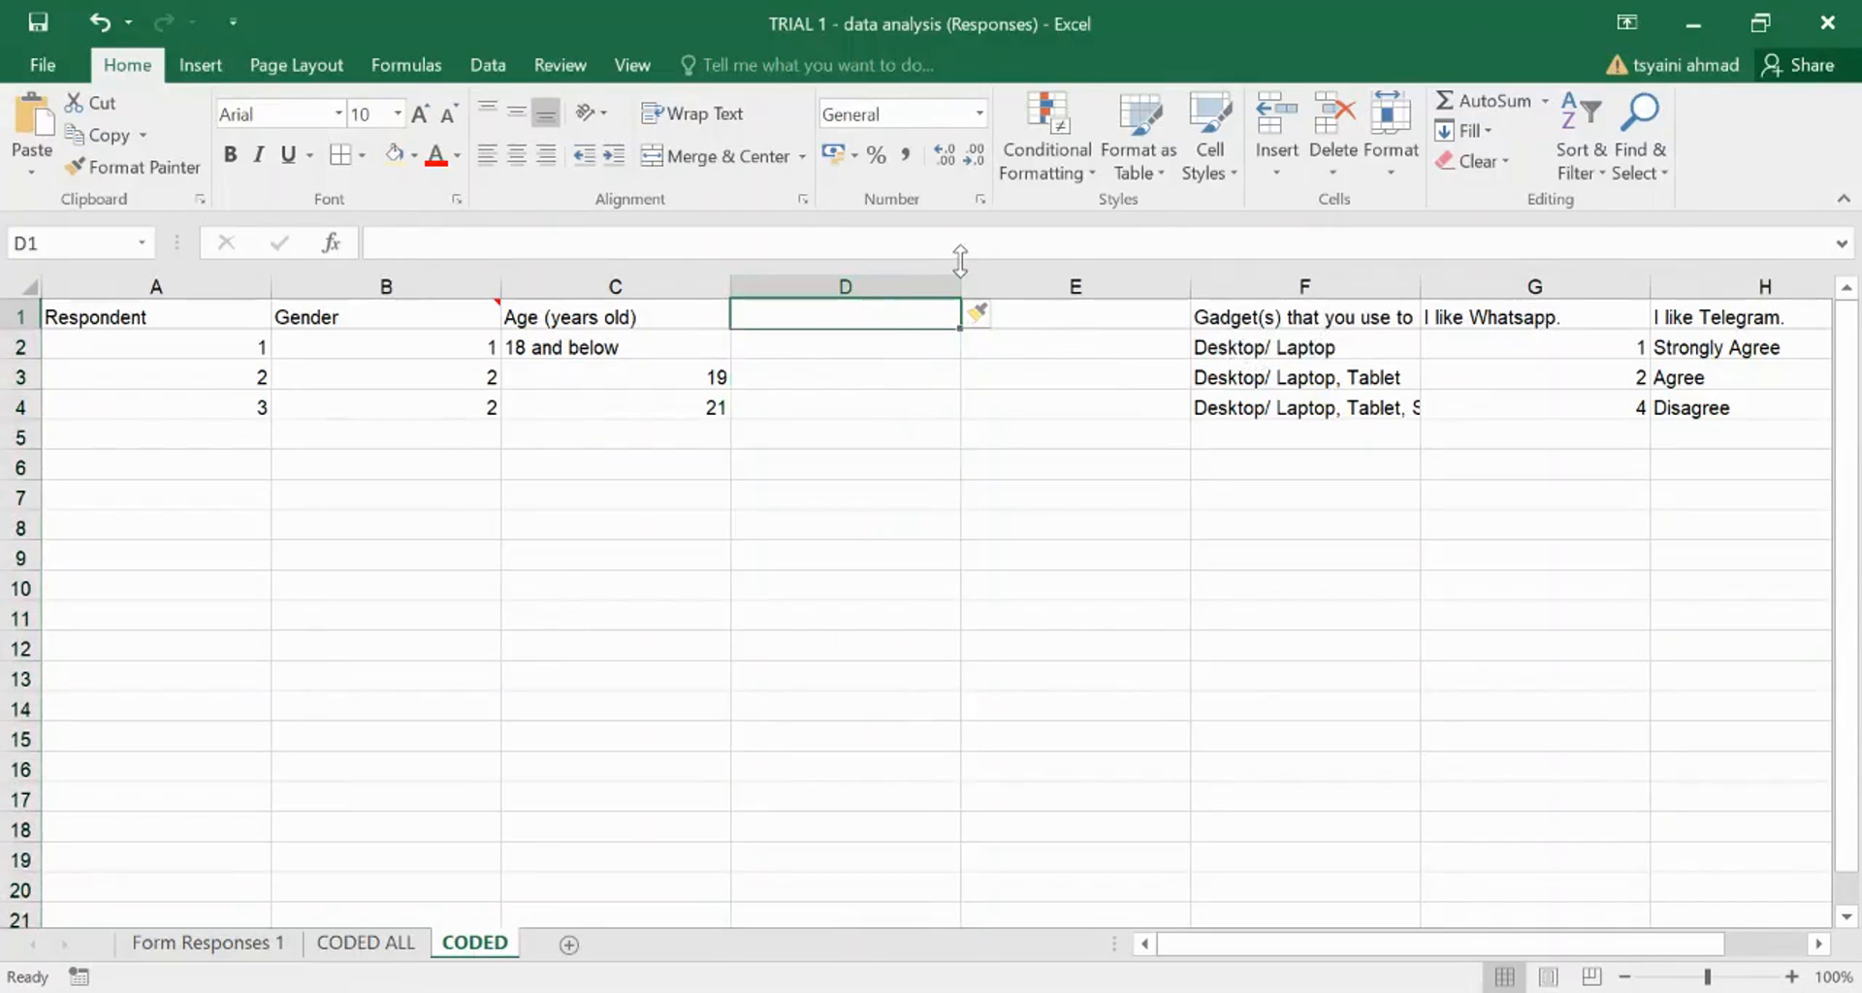
type("deskt")
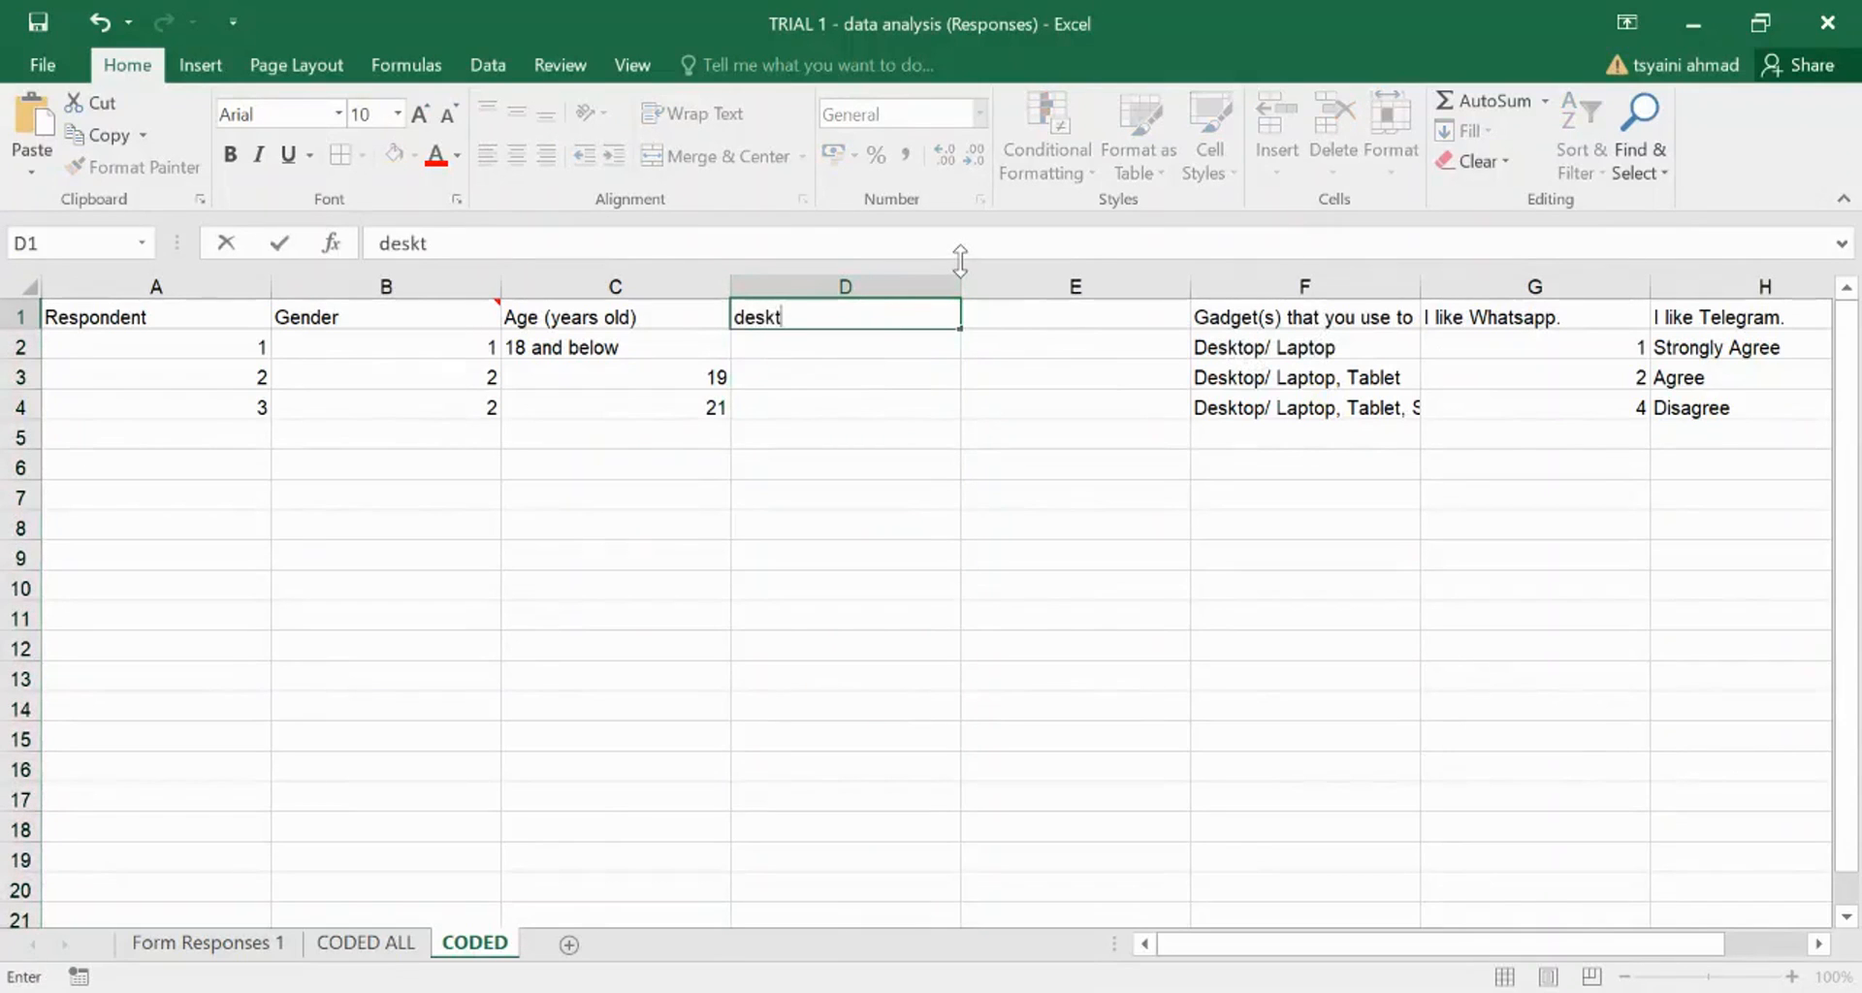
type("op/lap")
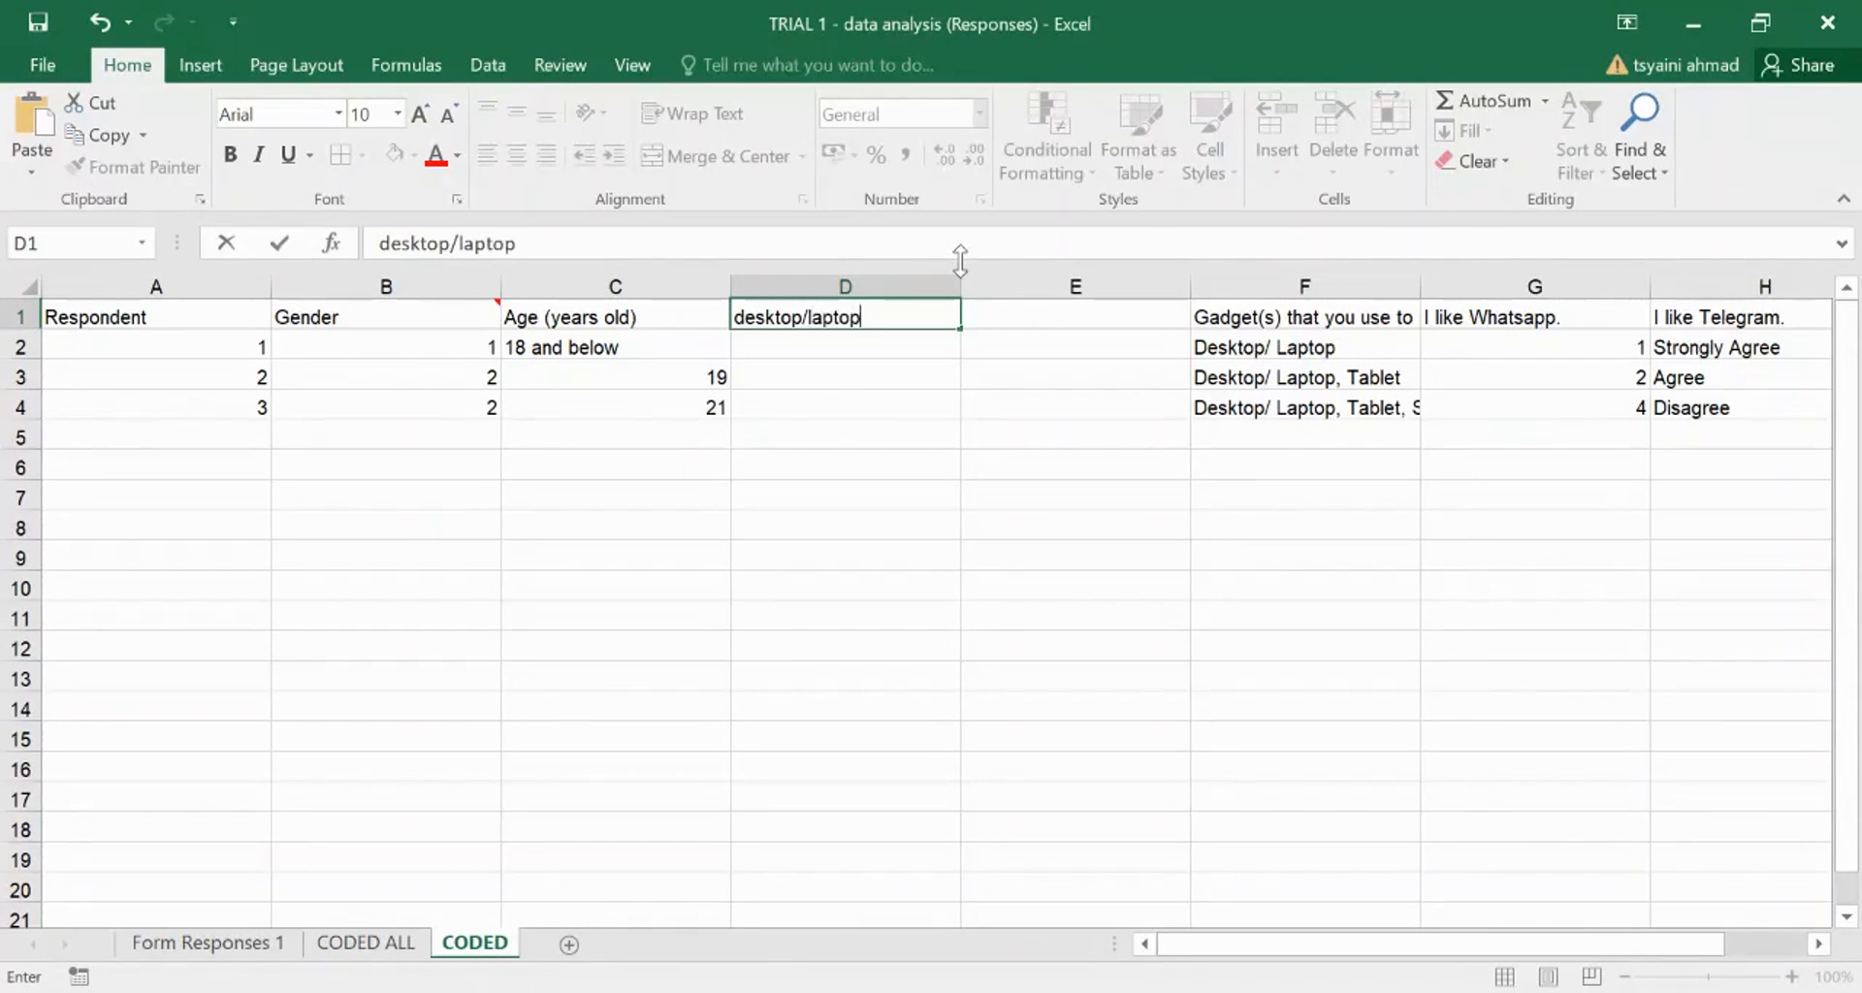
type("top")
left_click(1052, 318)
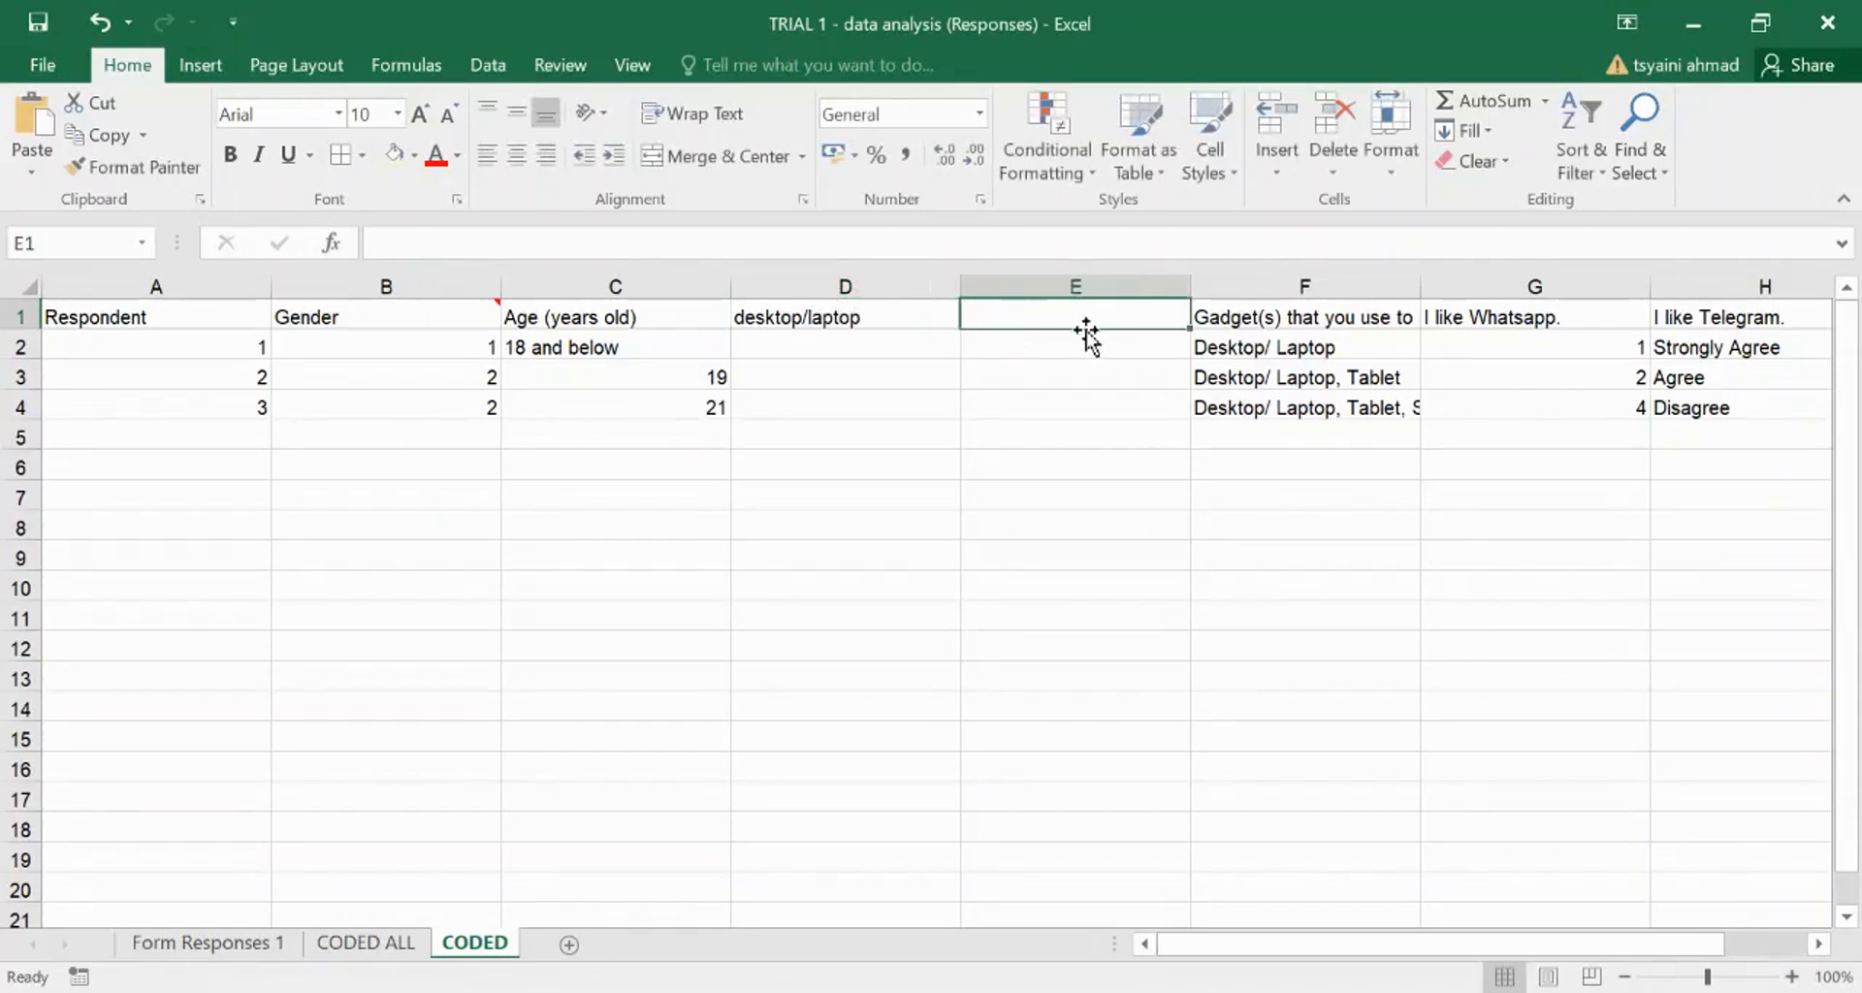
type("tablet")
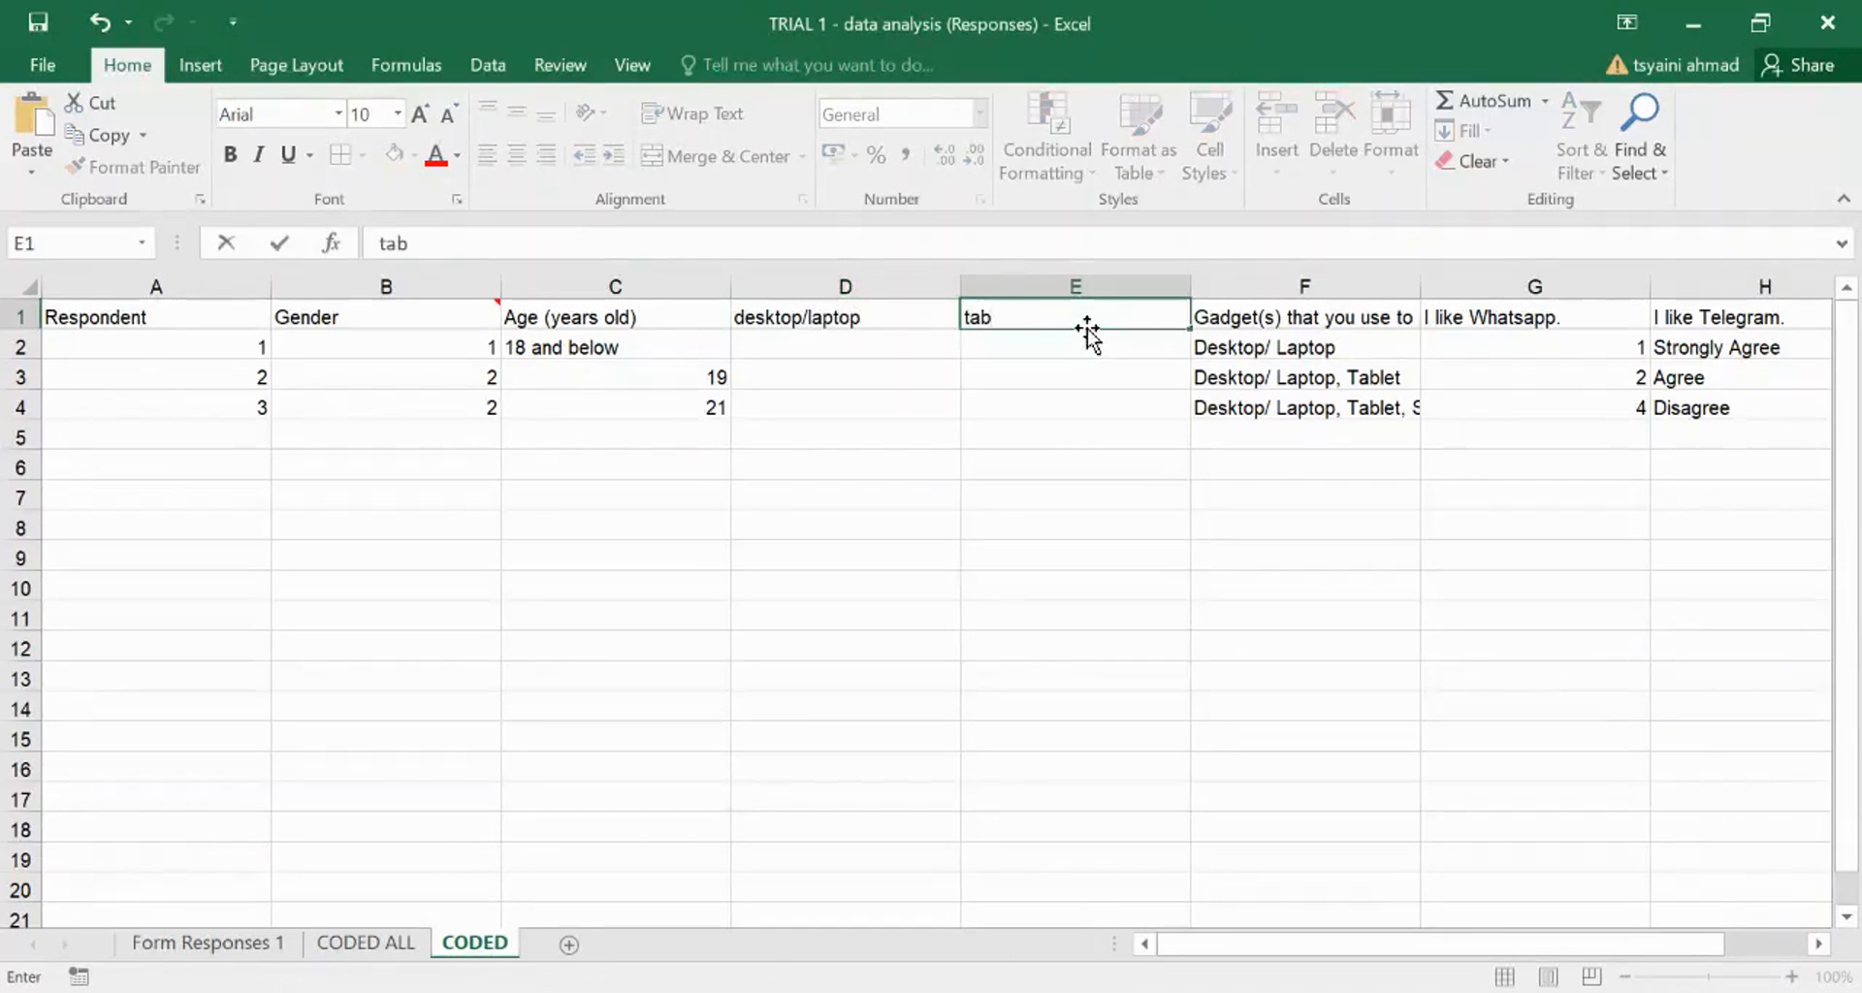
left_click(1252, 317)
type("s")
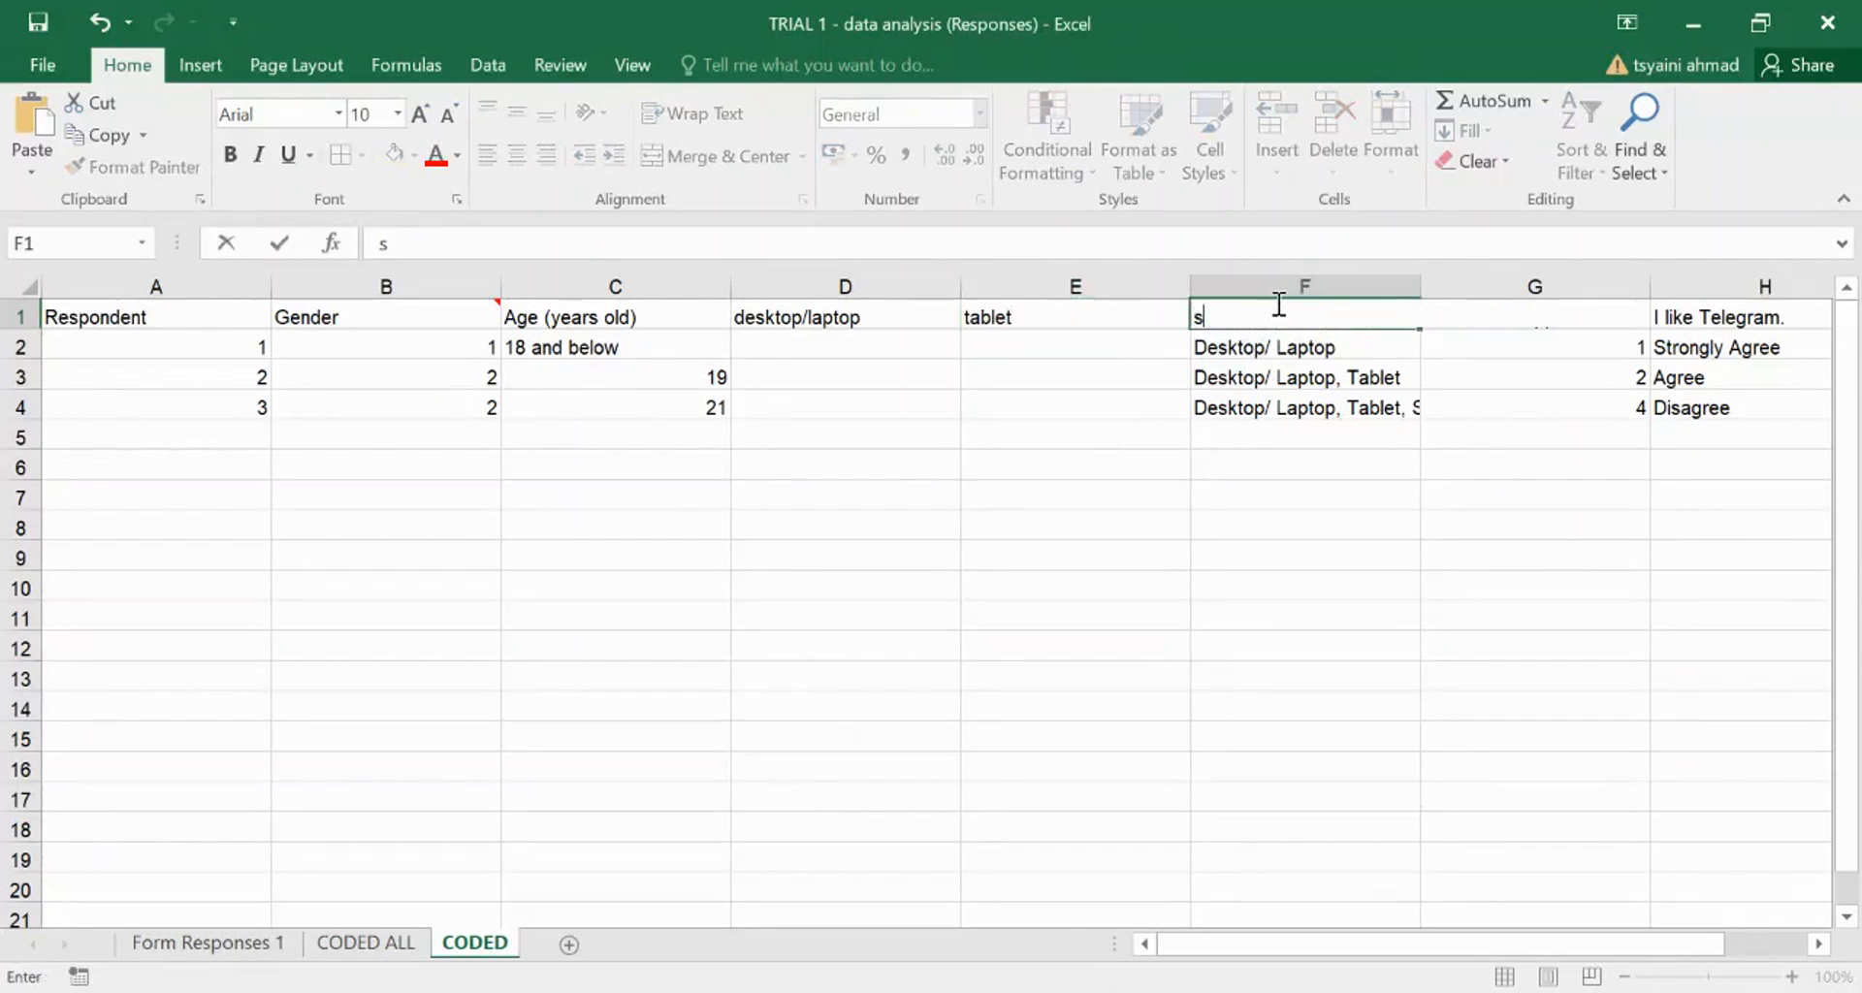
type("martphone")
- Finish the smartphone heading and code respondent 1's gadgets as 1, 0, 0 in D2:F2
left_click(1170, 468)
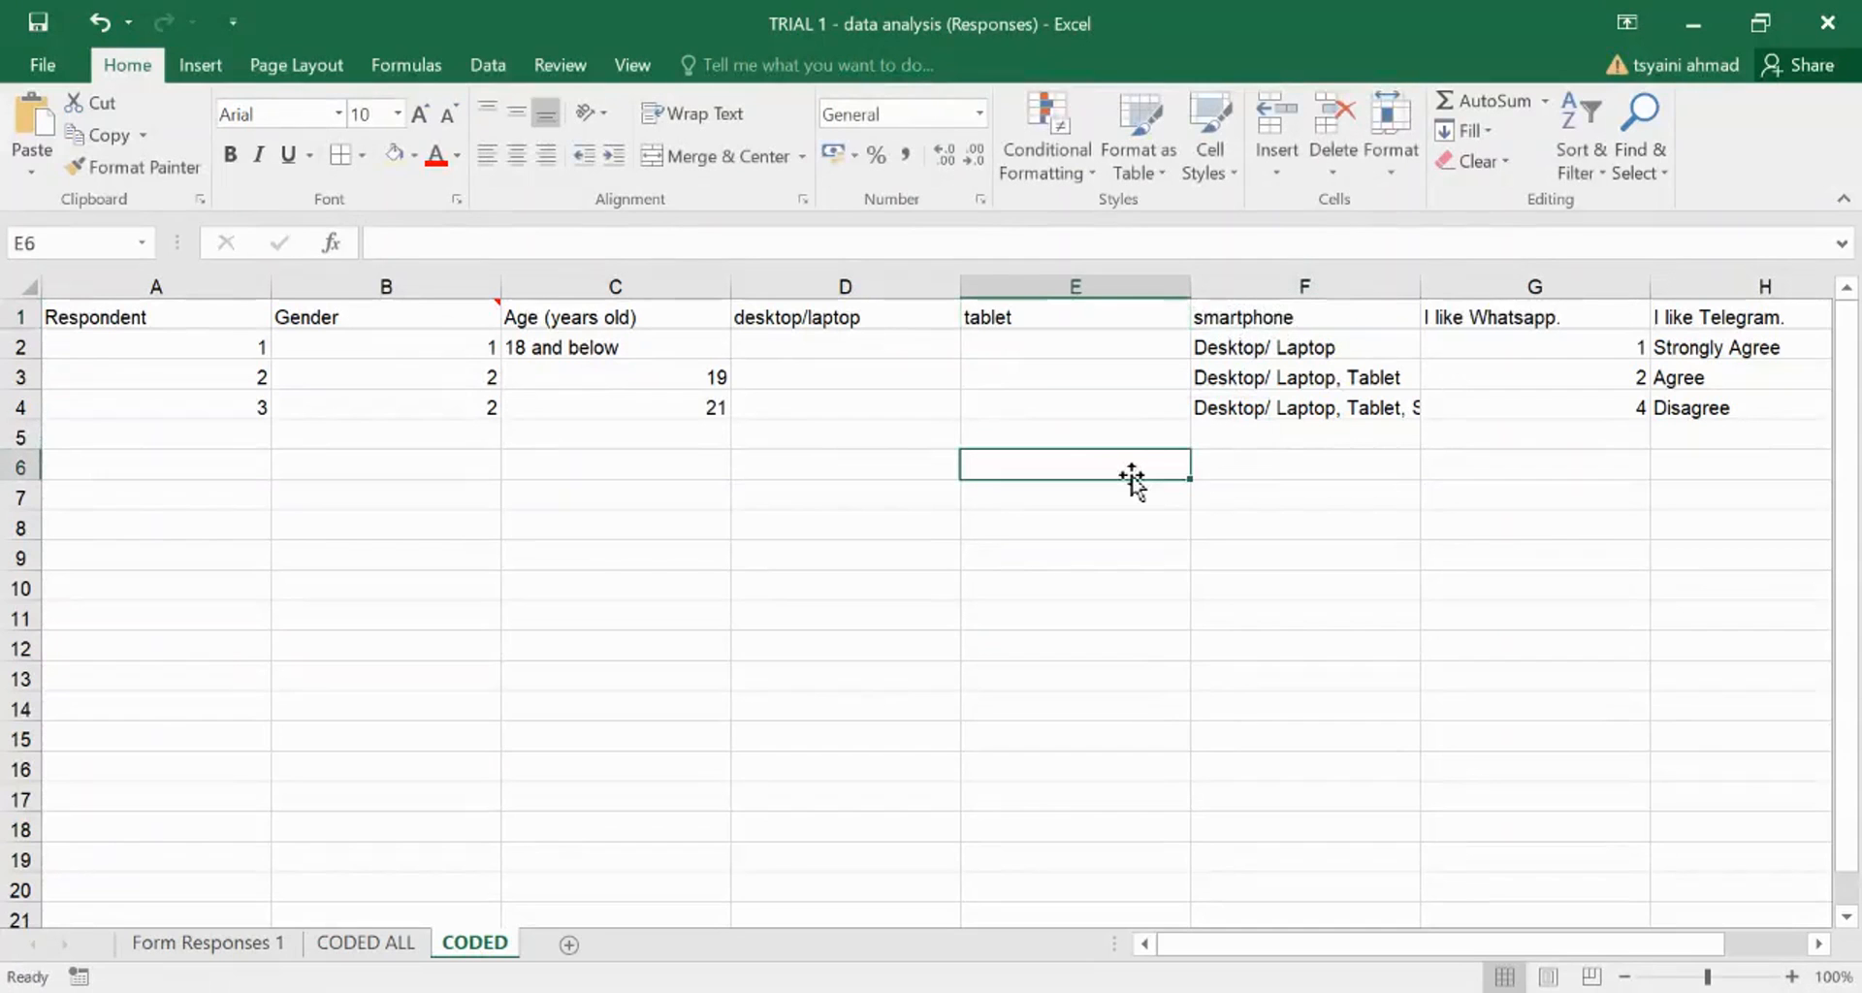
left_click(1297, 347)
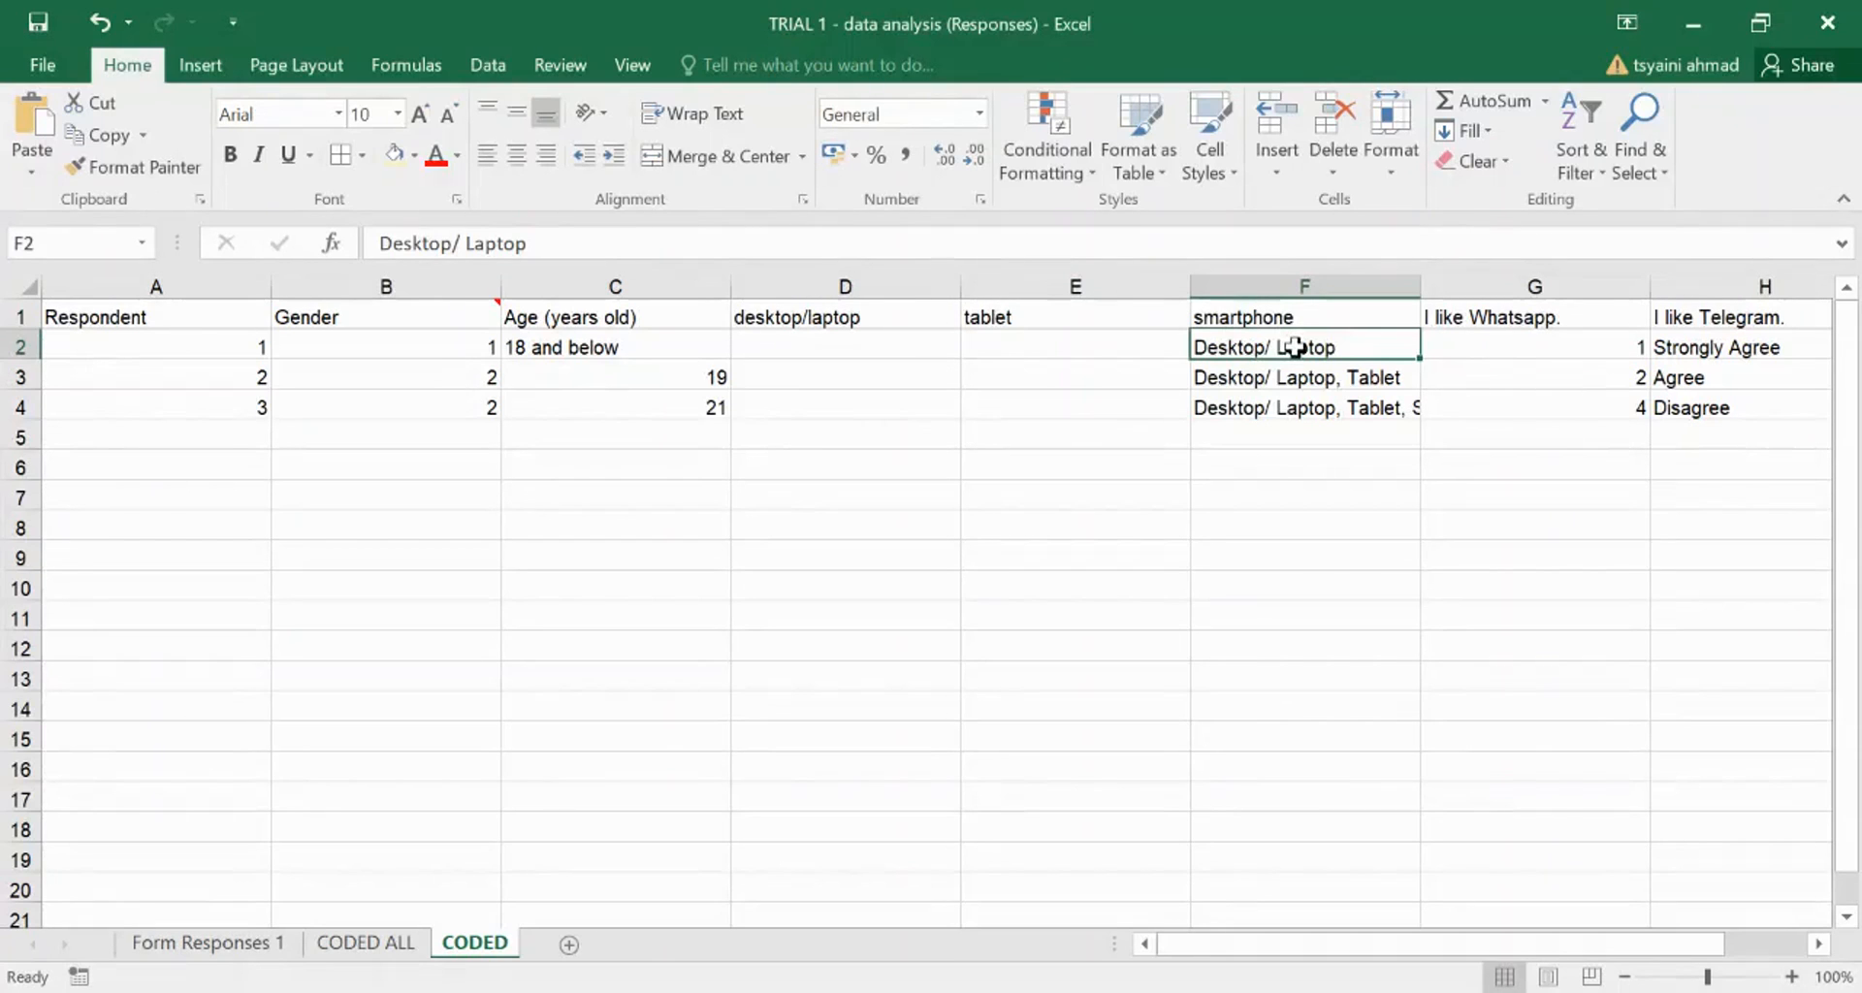
left_click(840, 338)
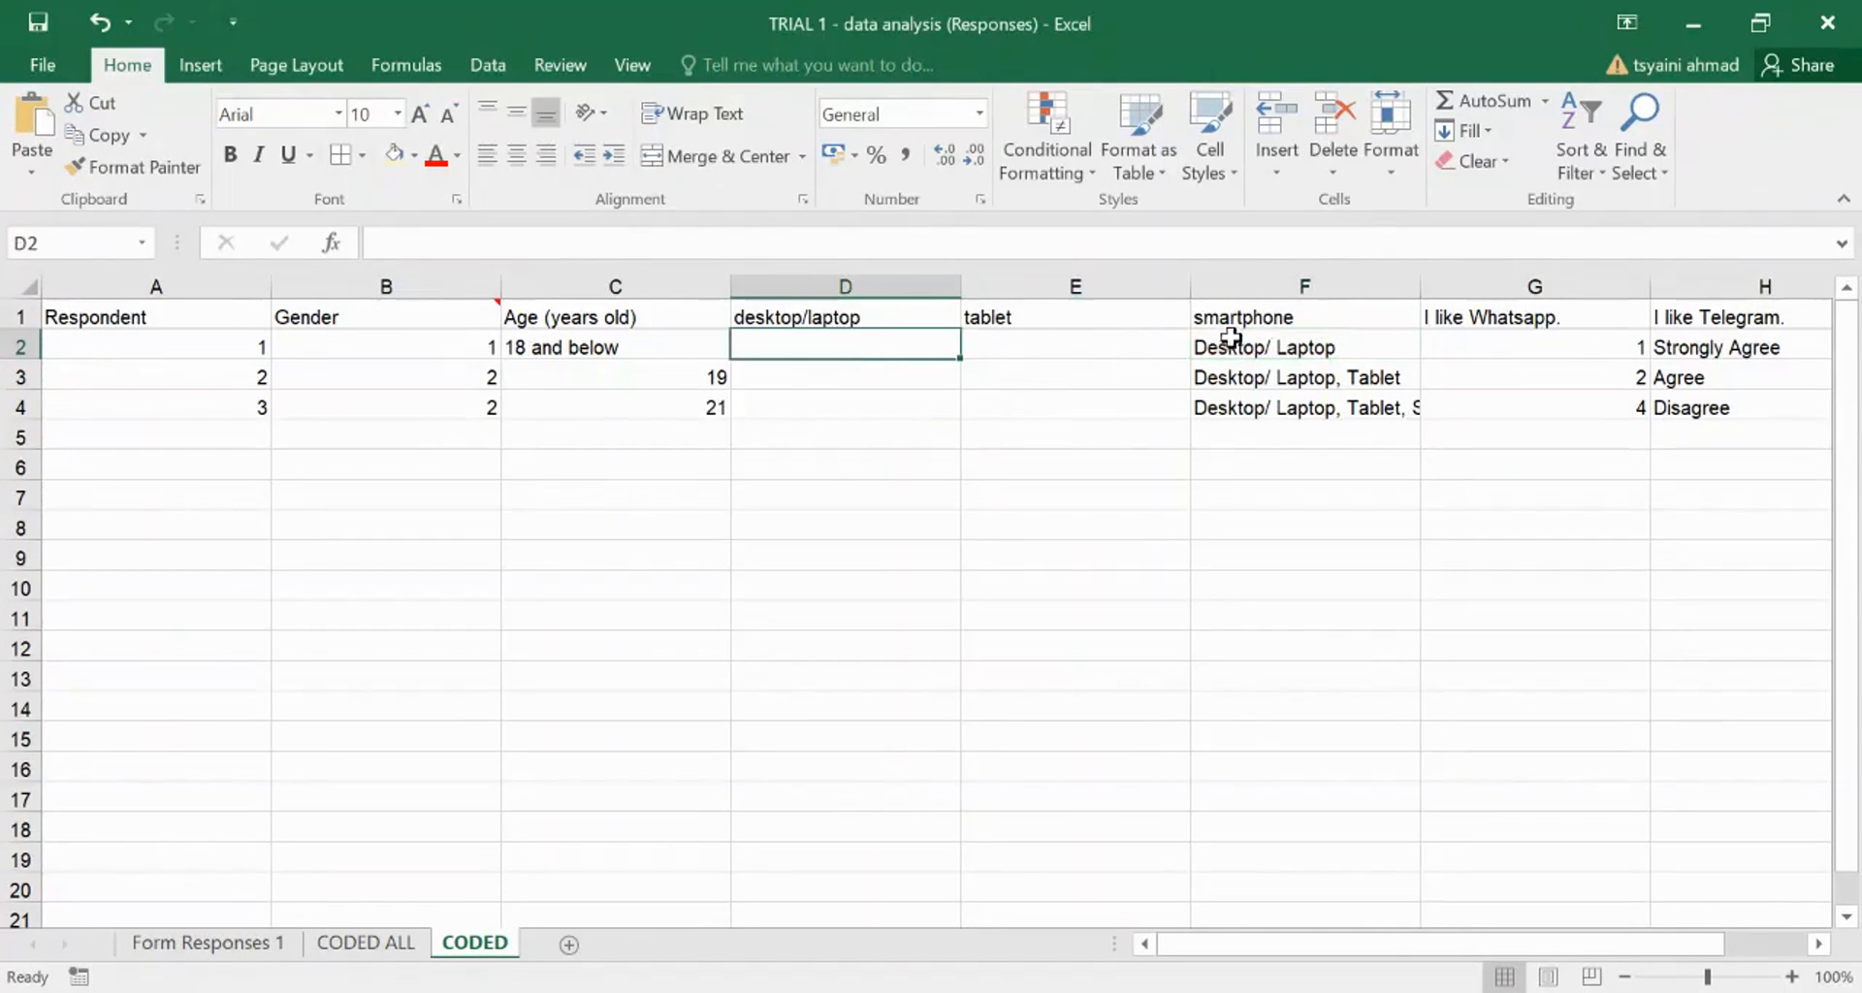
left_click(1258, 351)
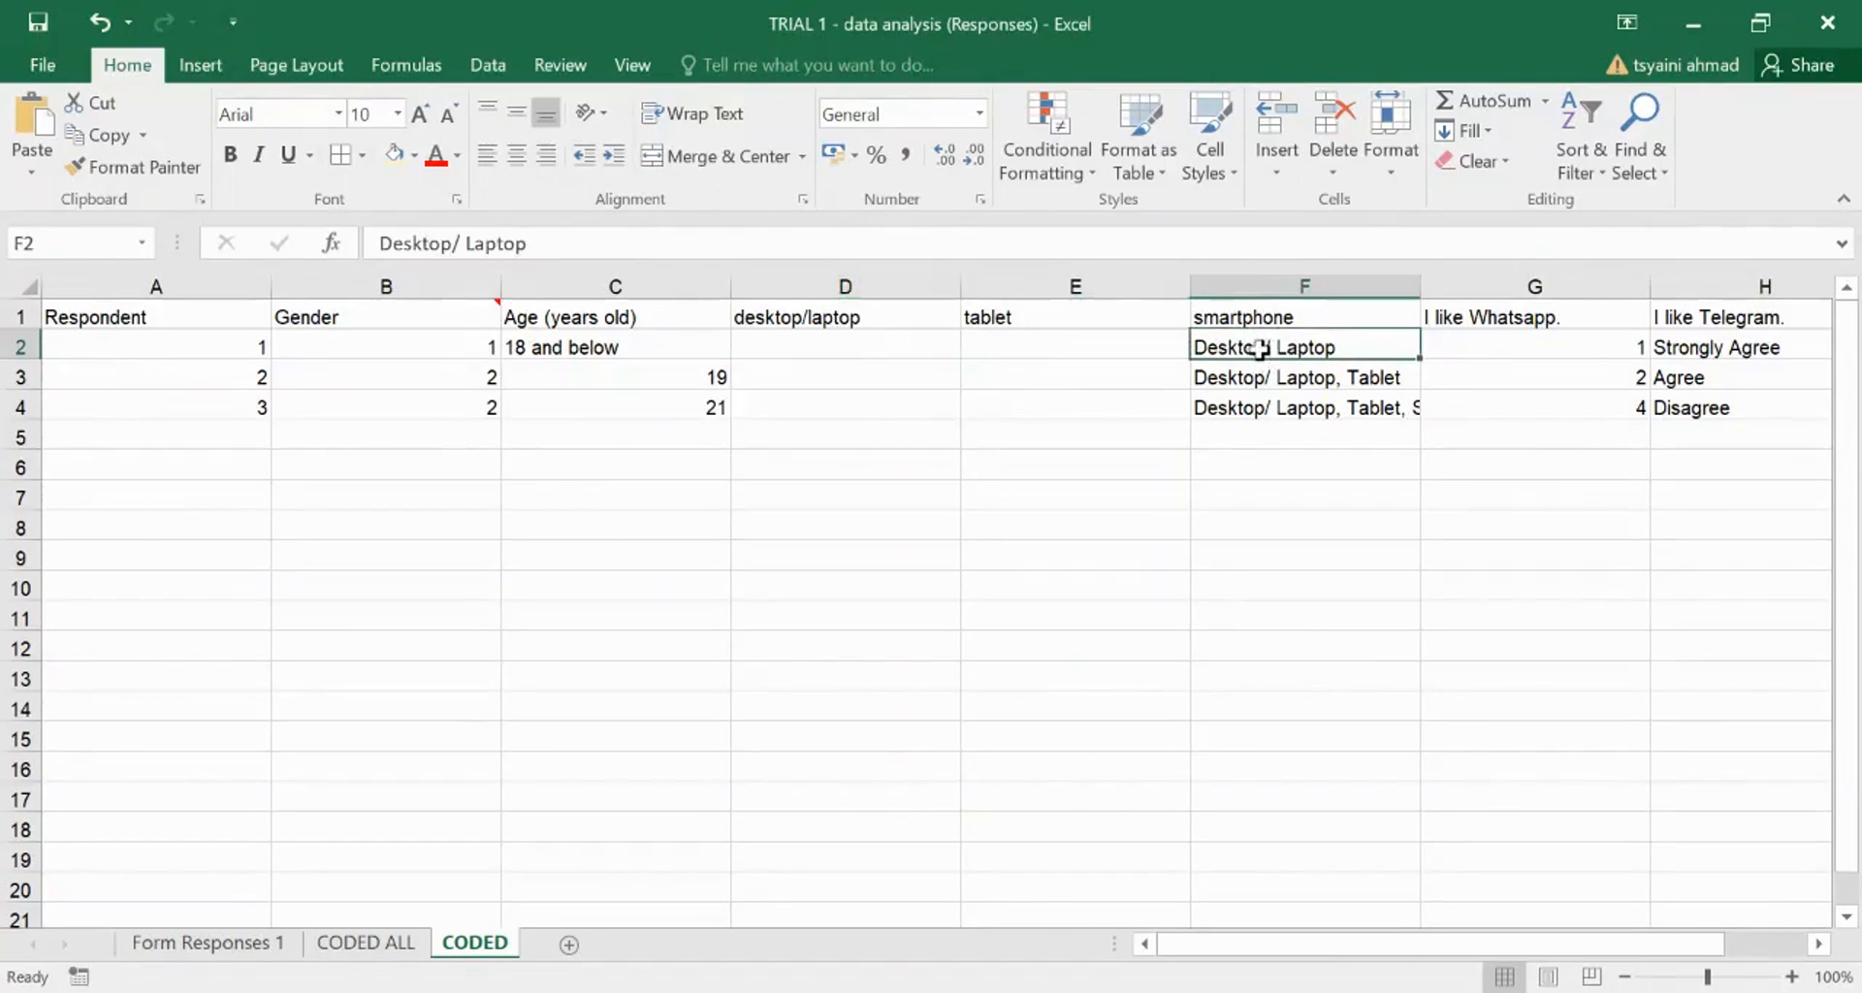
left_click(866, 347)
type("1")
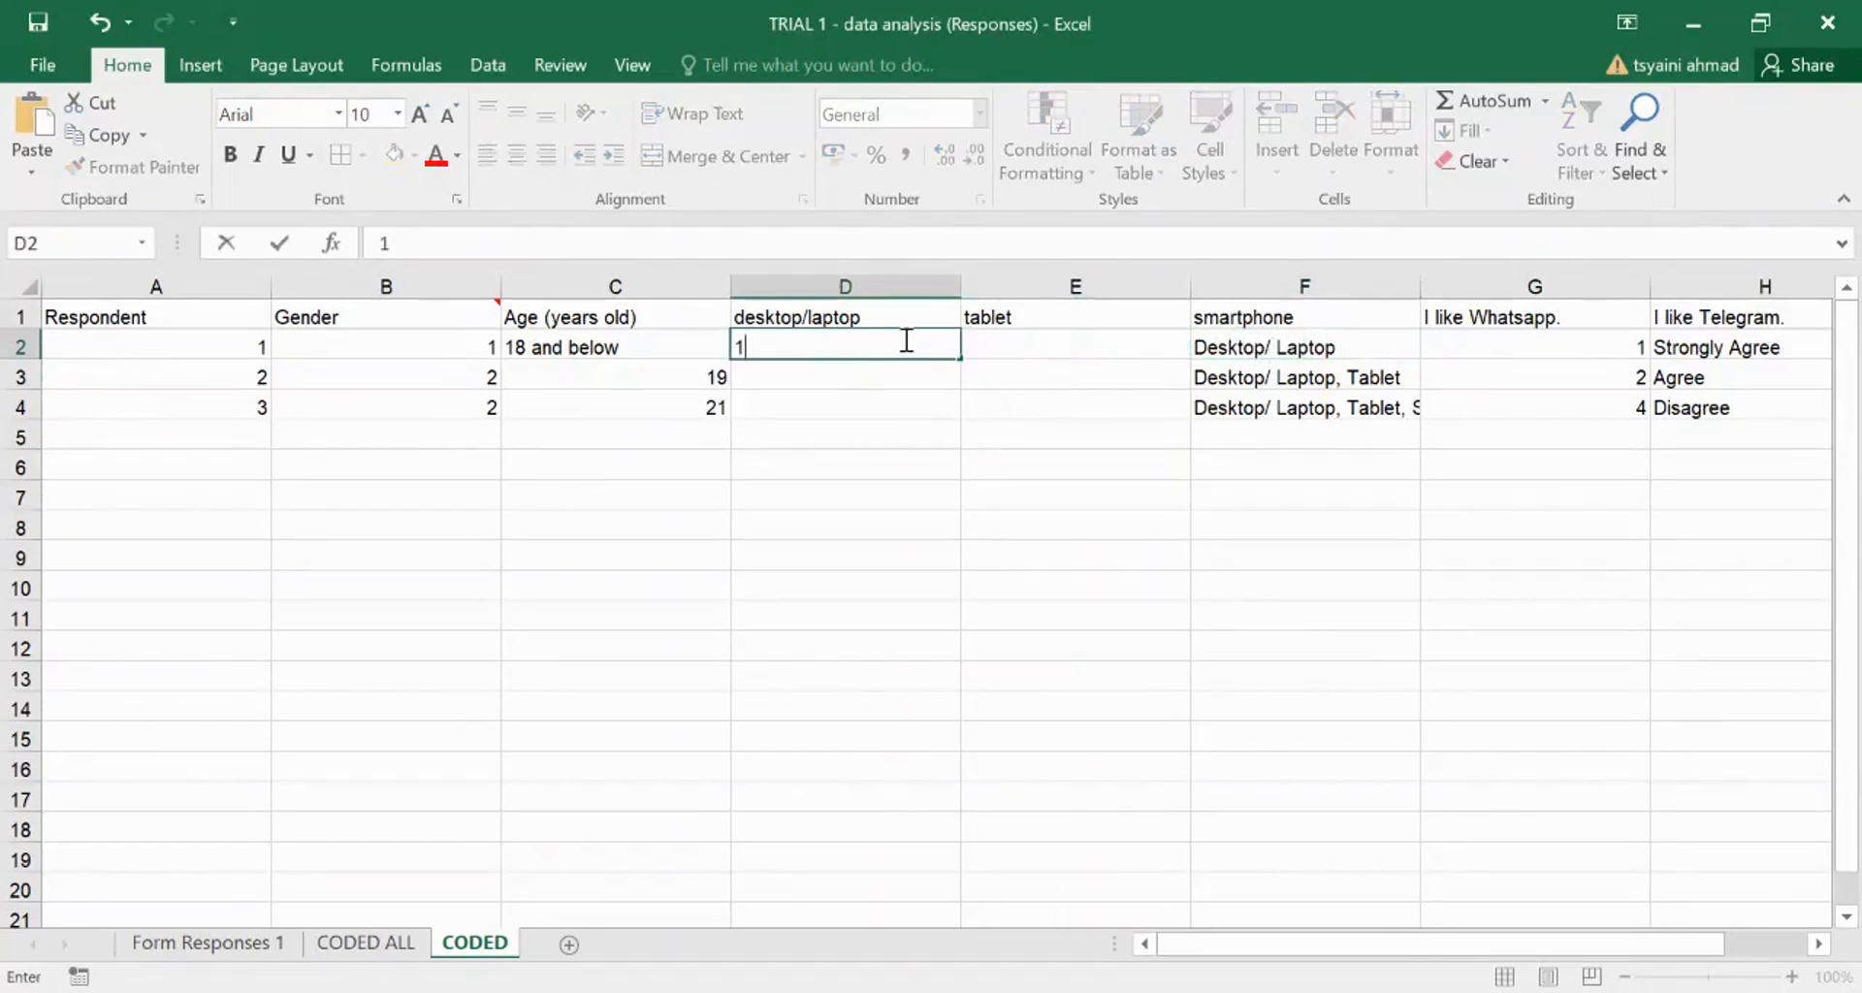
left_click(1010, 338)
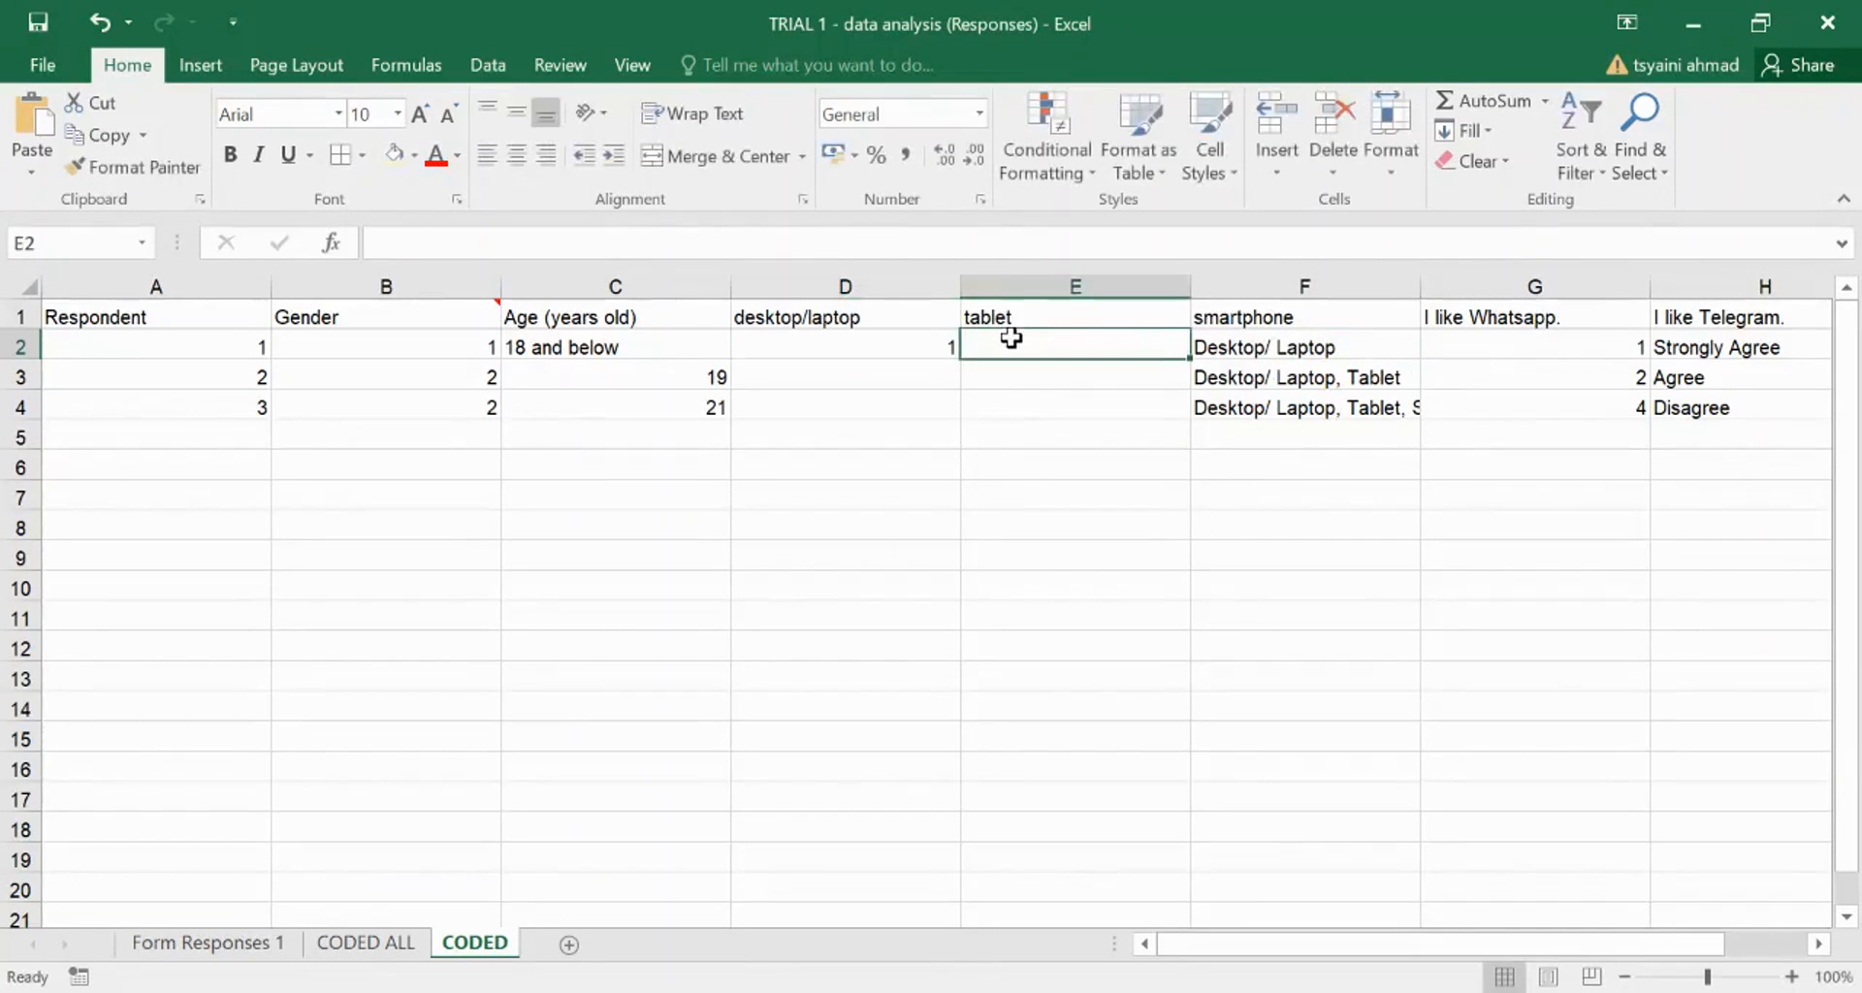
type("0")
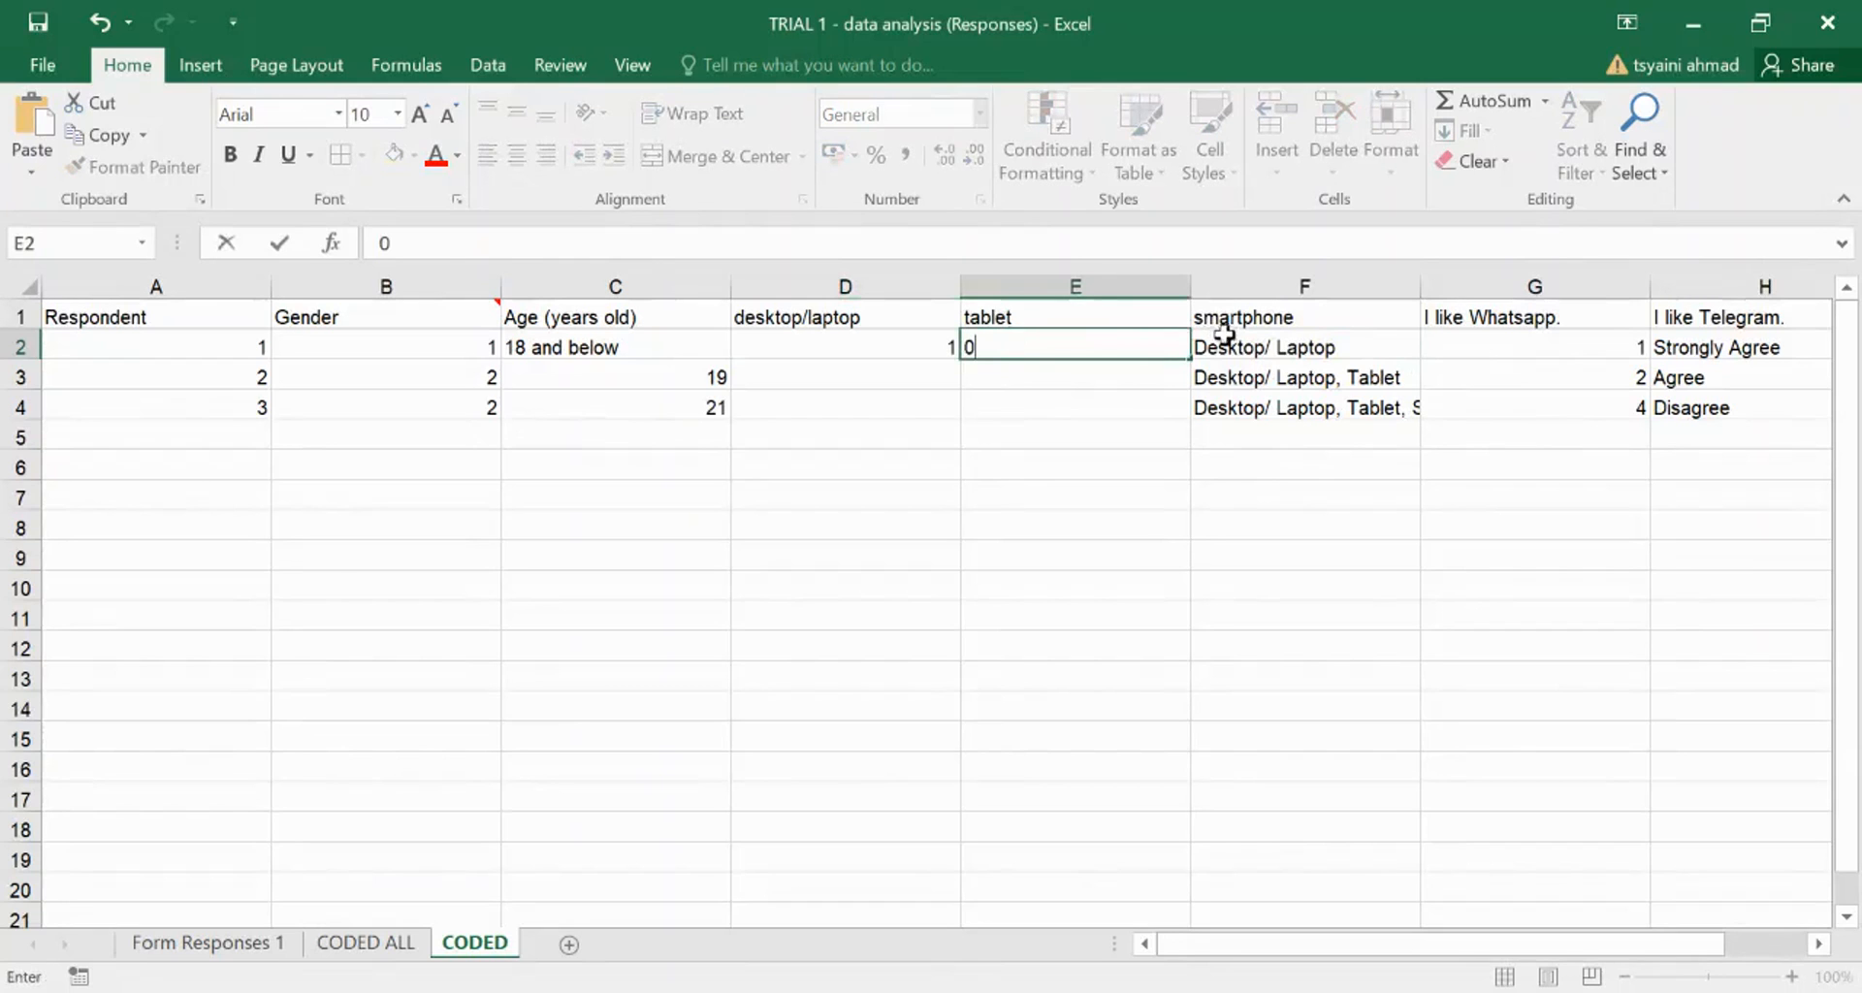
left_click(1223, 345)
type("0")
left_click(1278, 377)
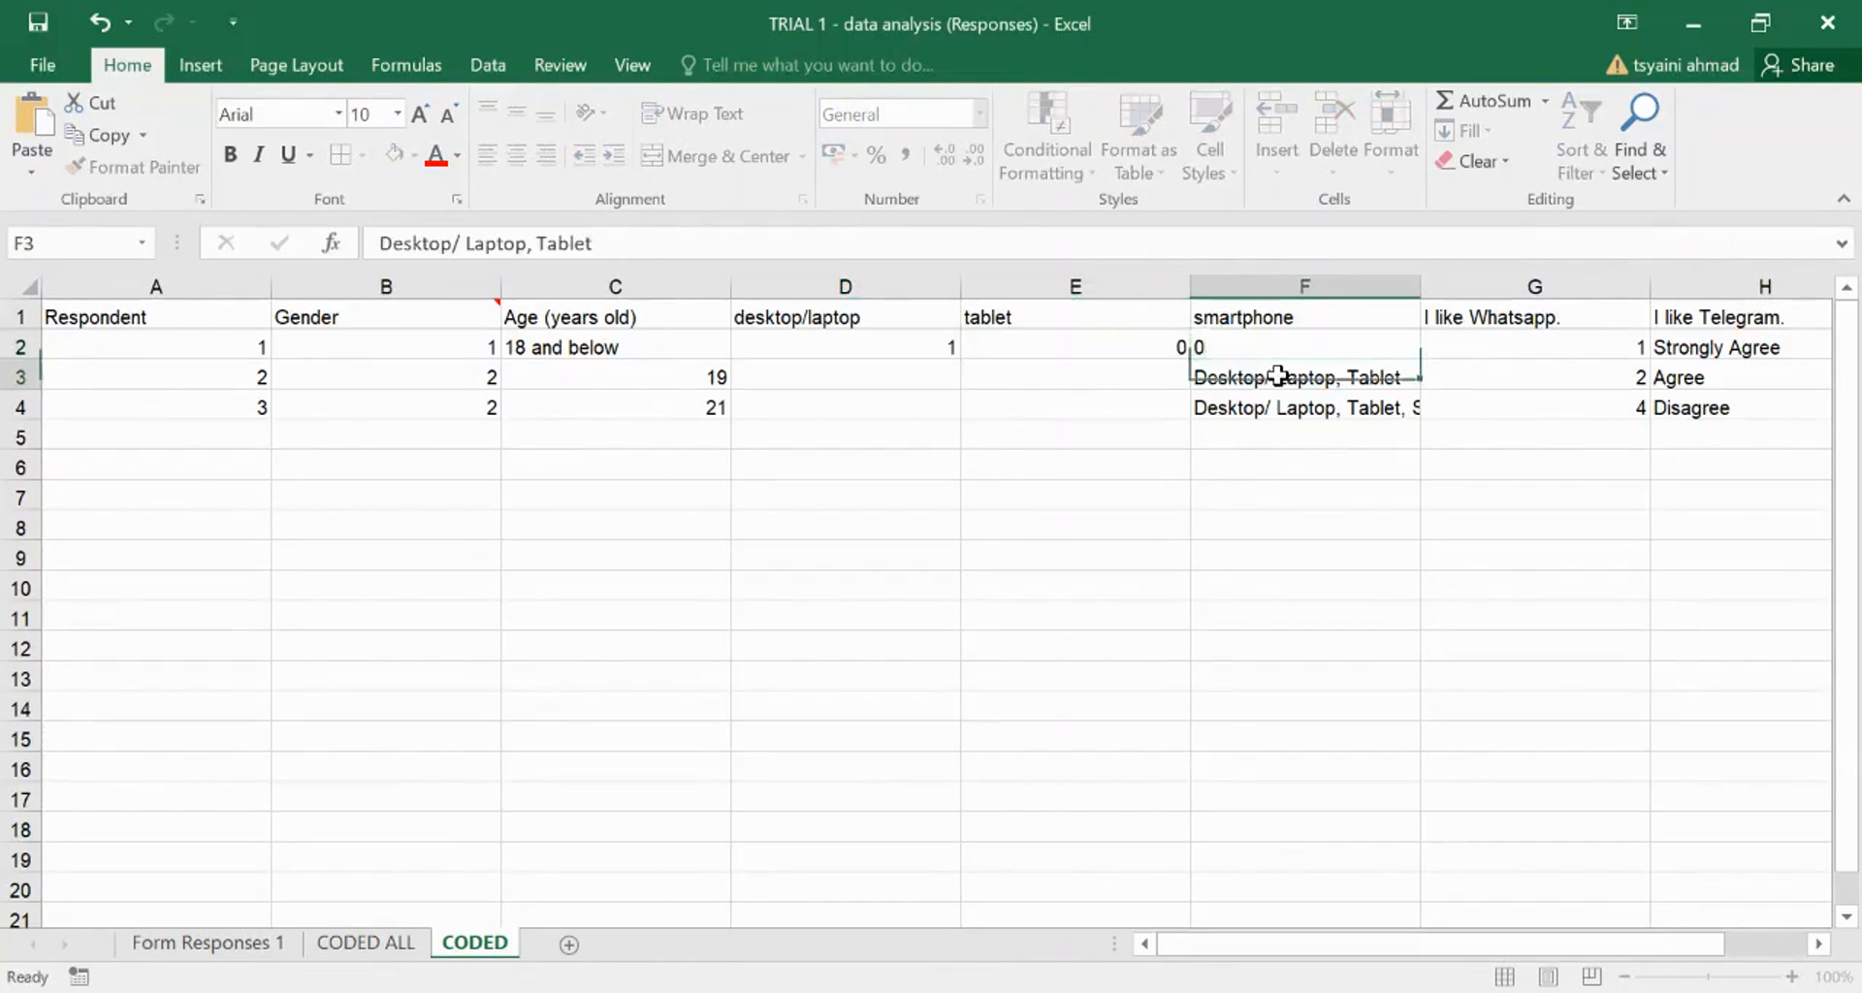
left_click_drag(1423, 293, 1495, 289)
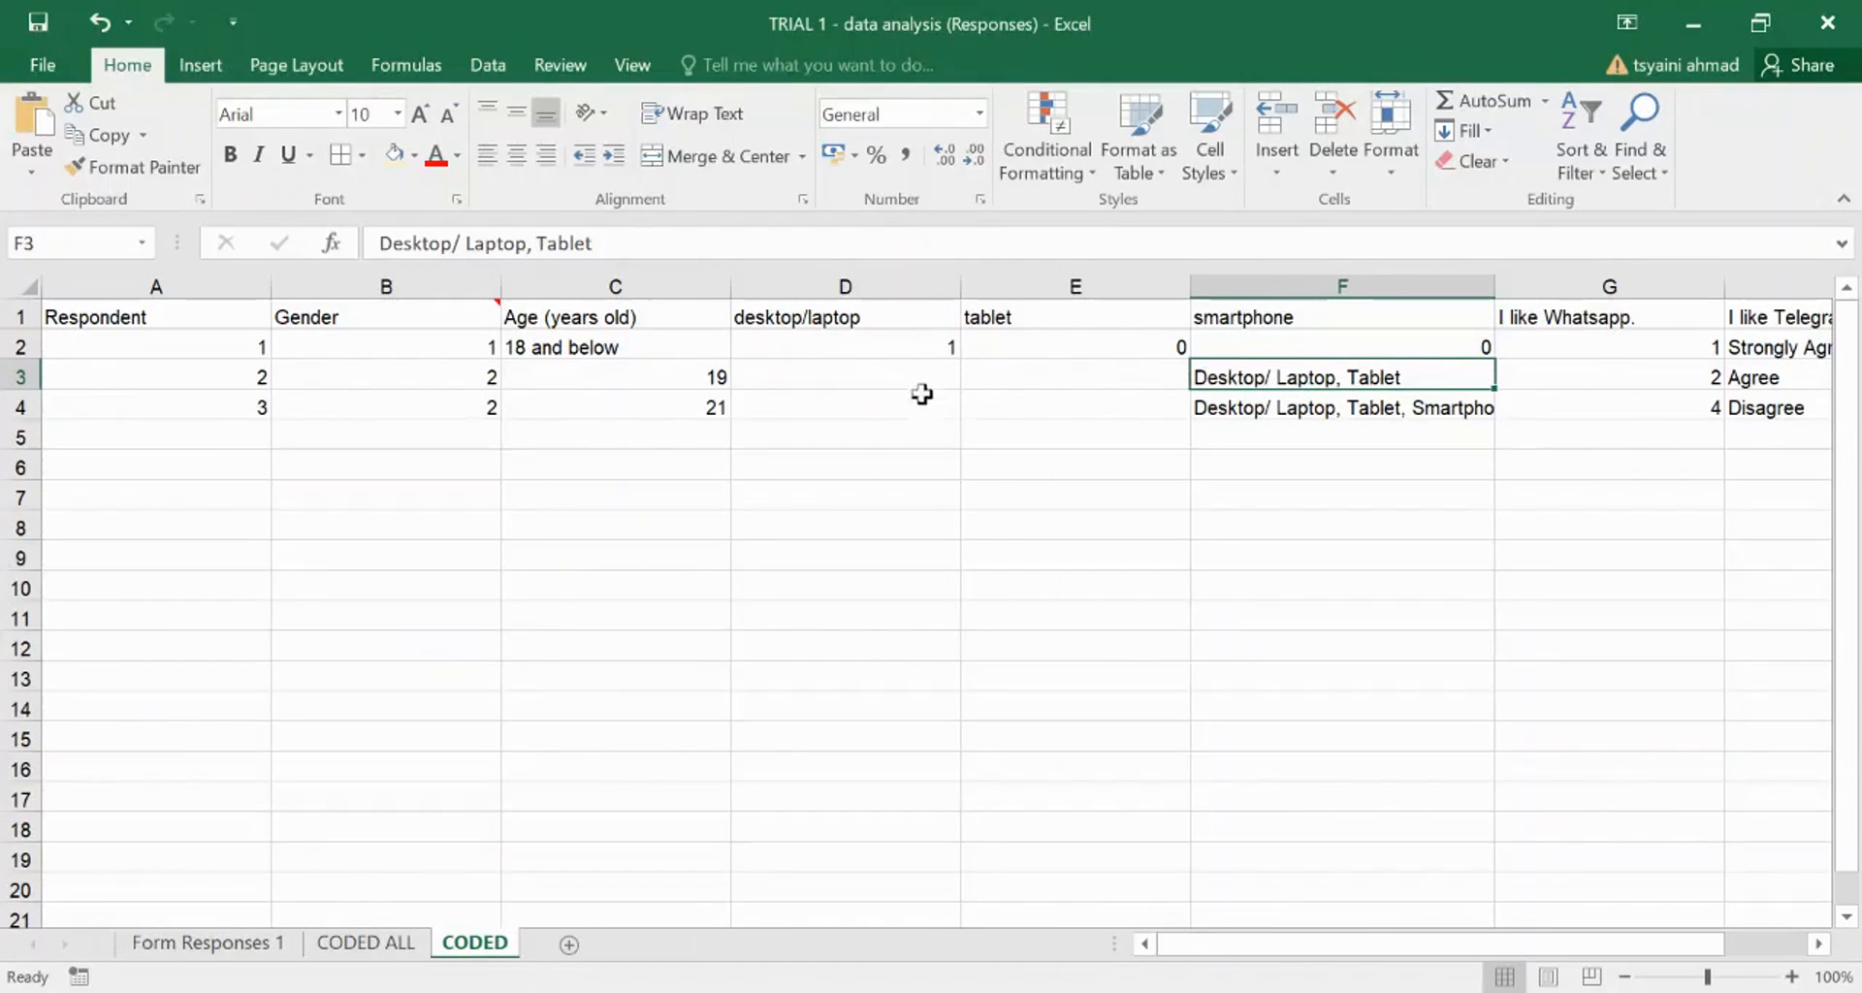
- Code respondent 2's gadgets as 1, 1, 0 in D3:F3
left_click(859, 369)
type("1")
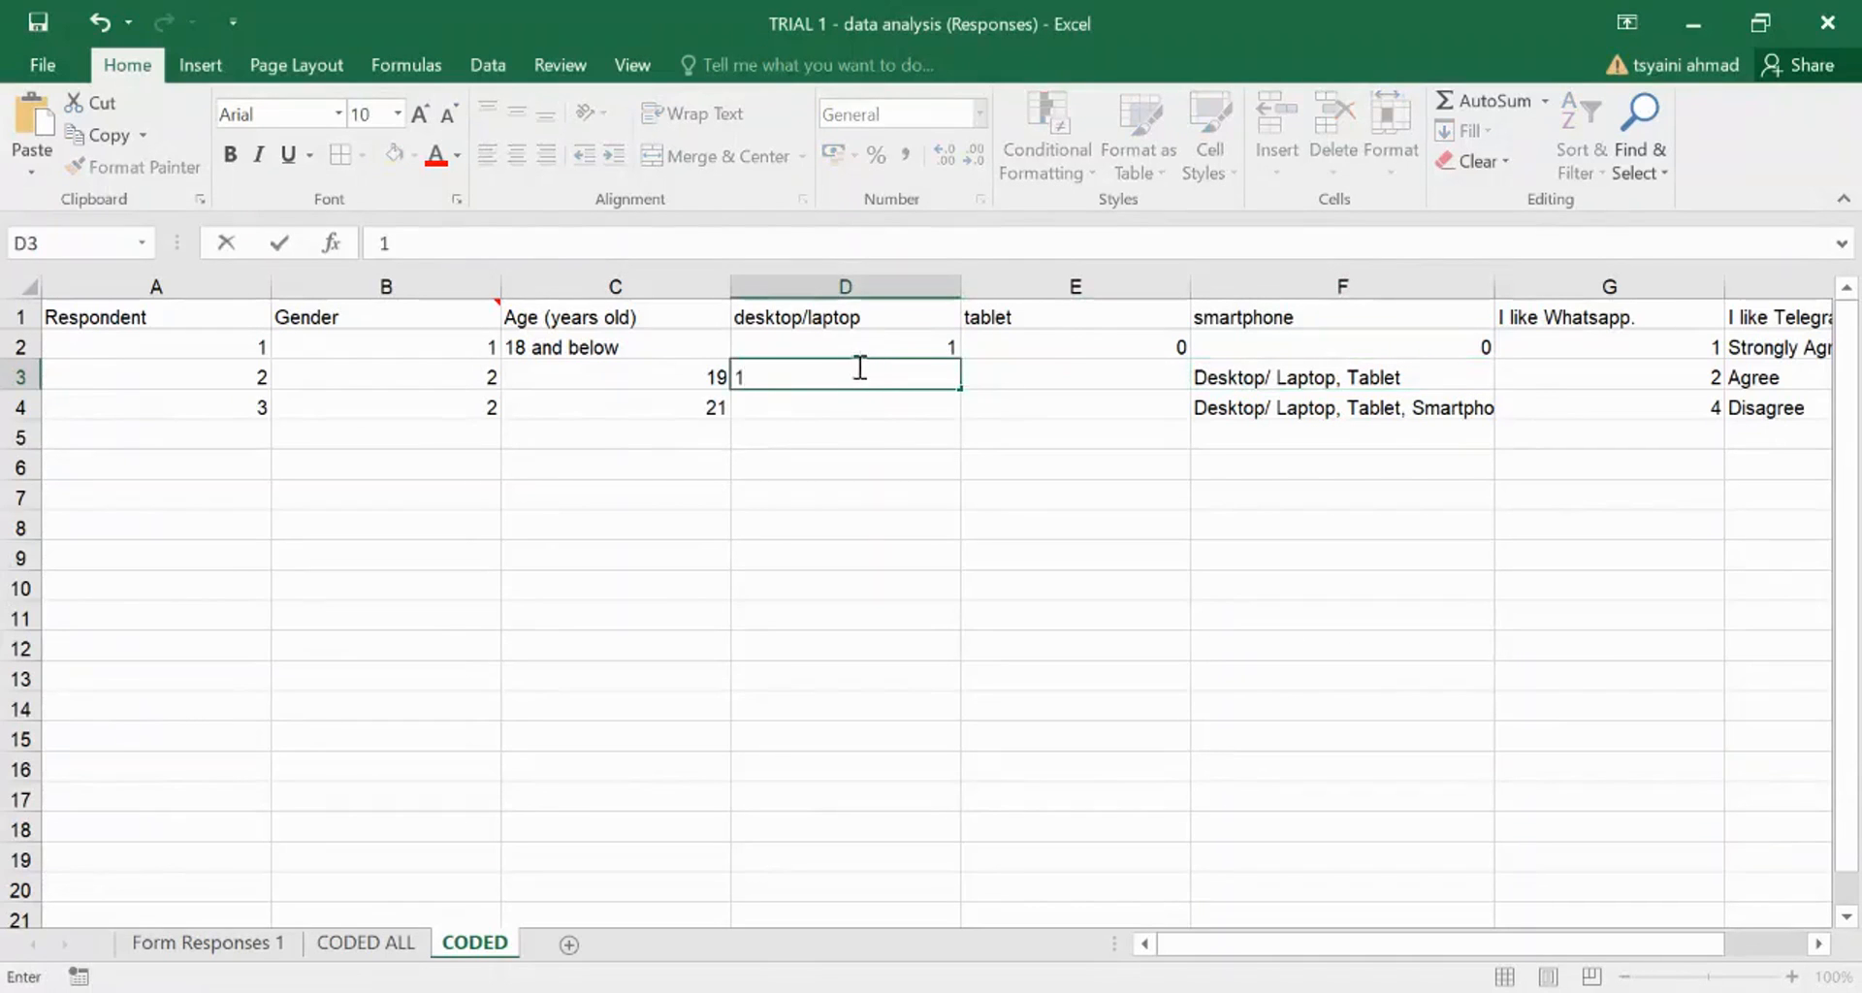
left_click(1057, 371)
type("1")
left_click(1253, 374)
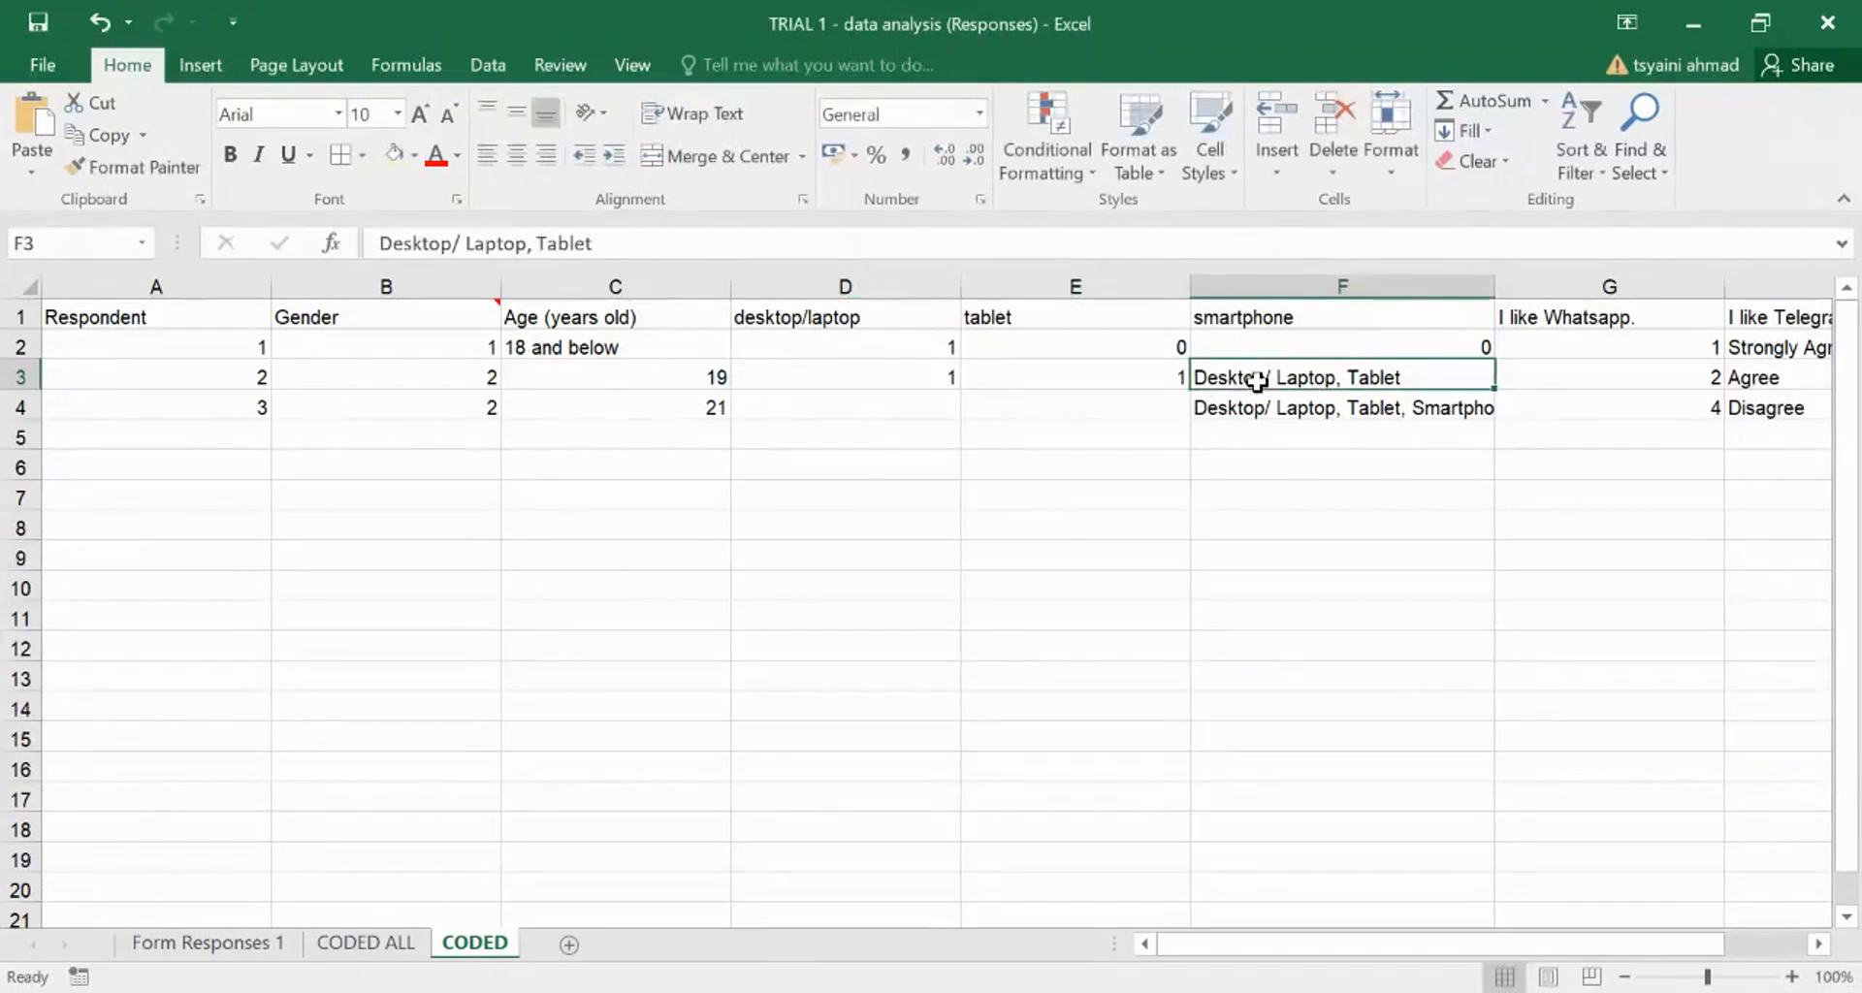
type("0")
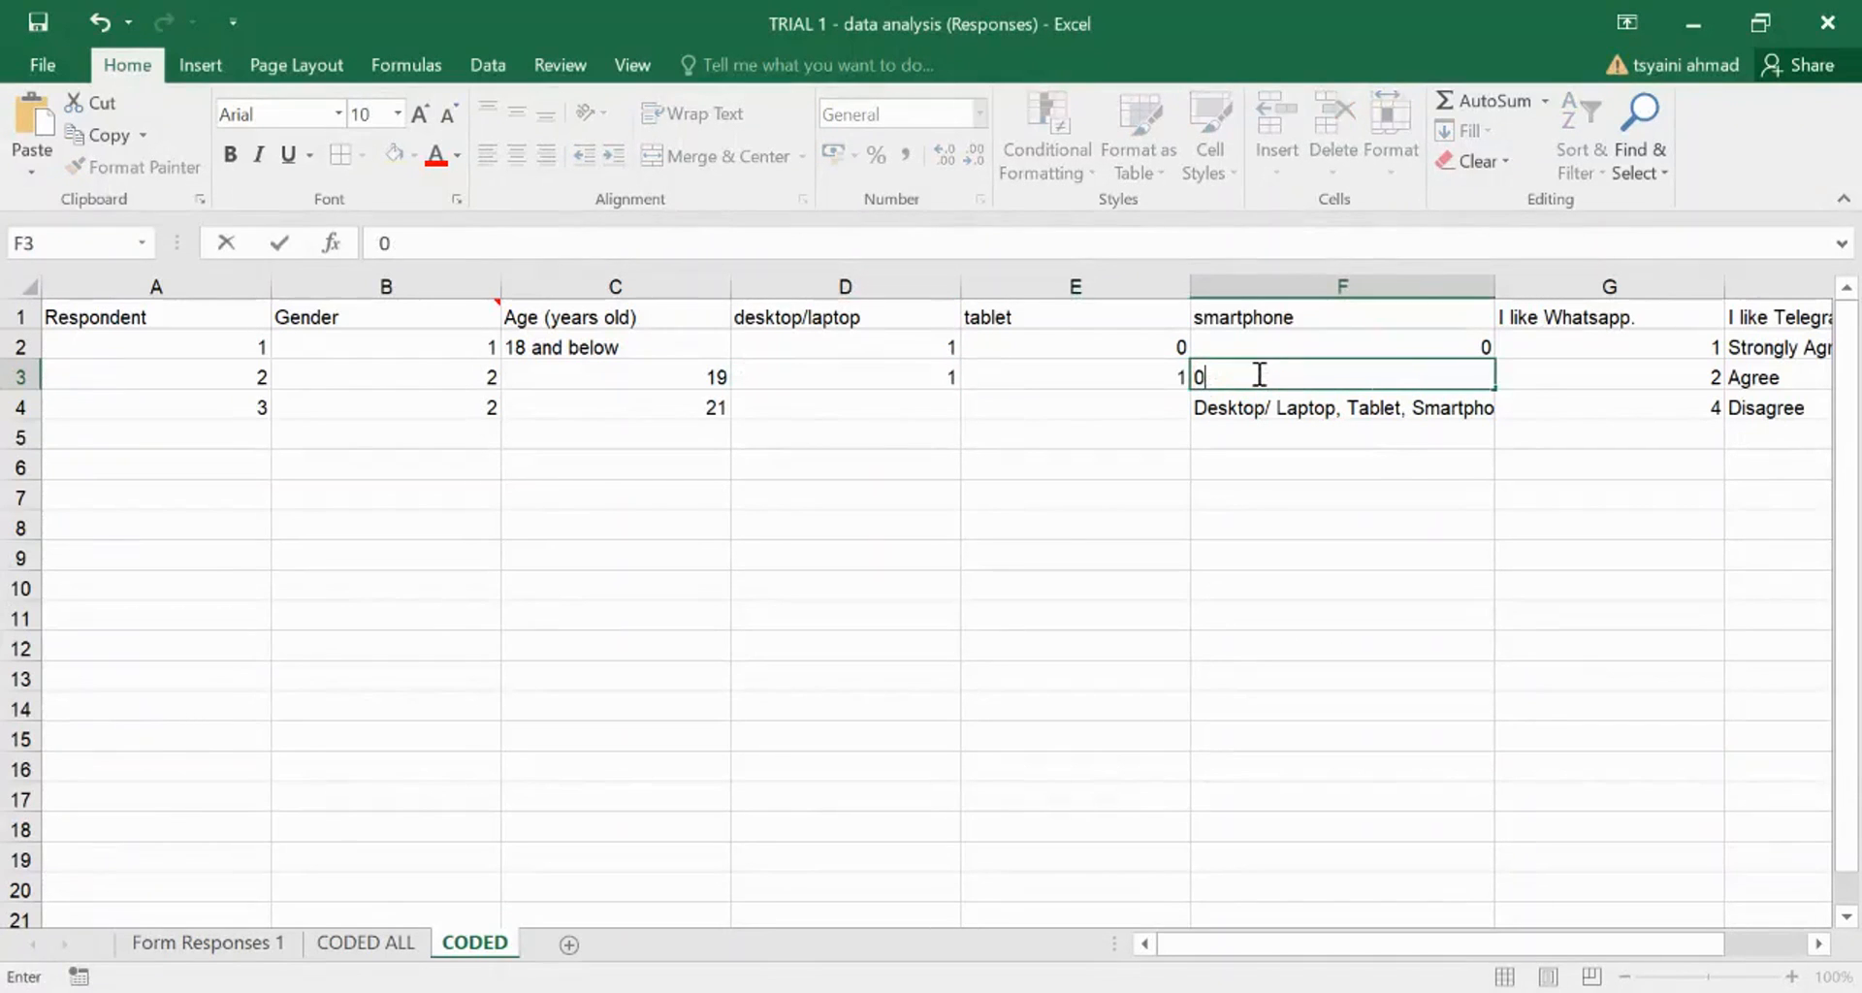
left_click(834, 427)
- Code respondent 3's gadgets as 1, 1, 1 in D4:F4
left_click(842, 405)
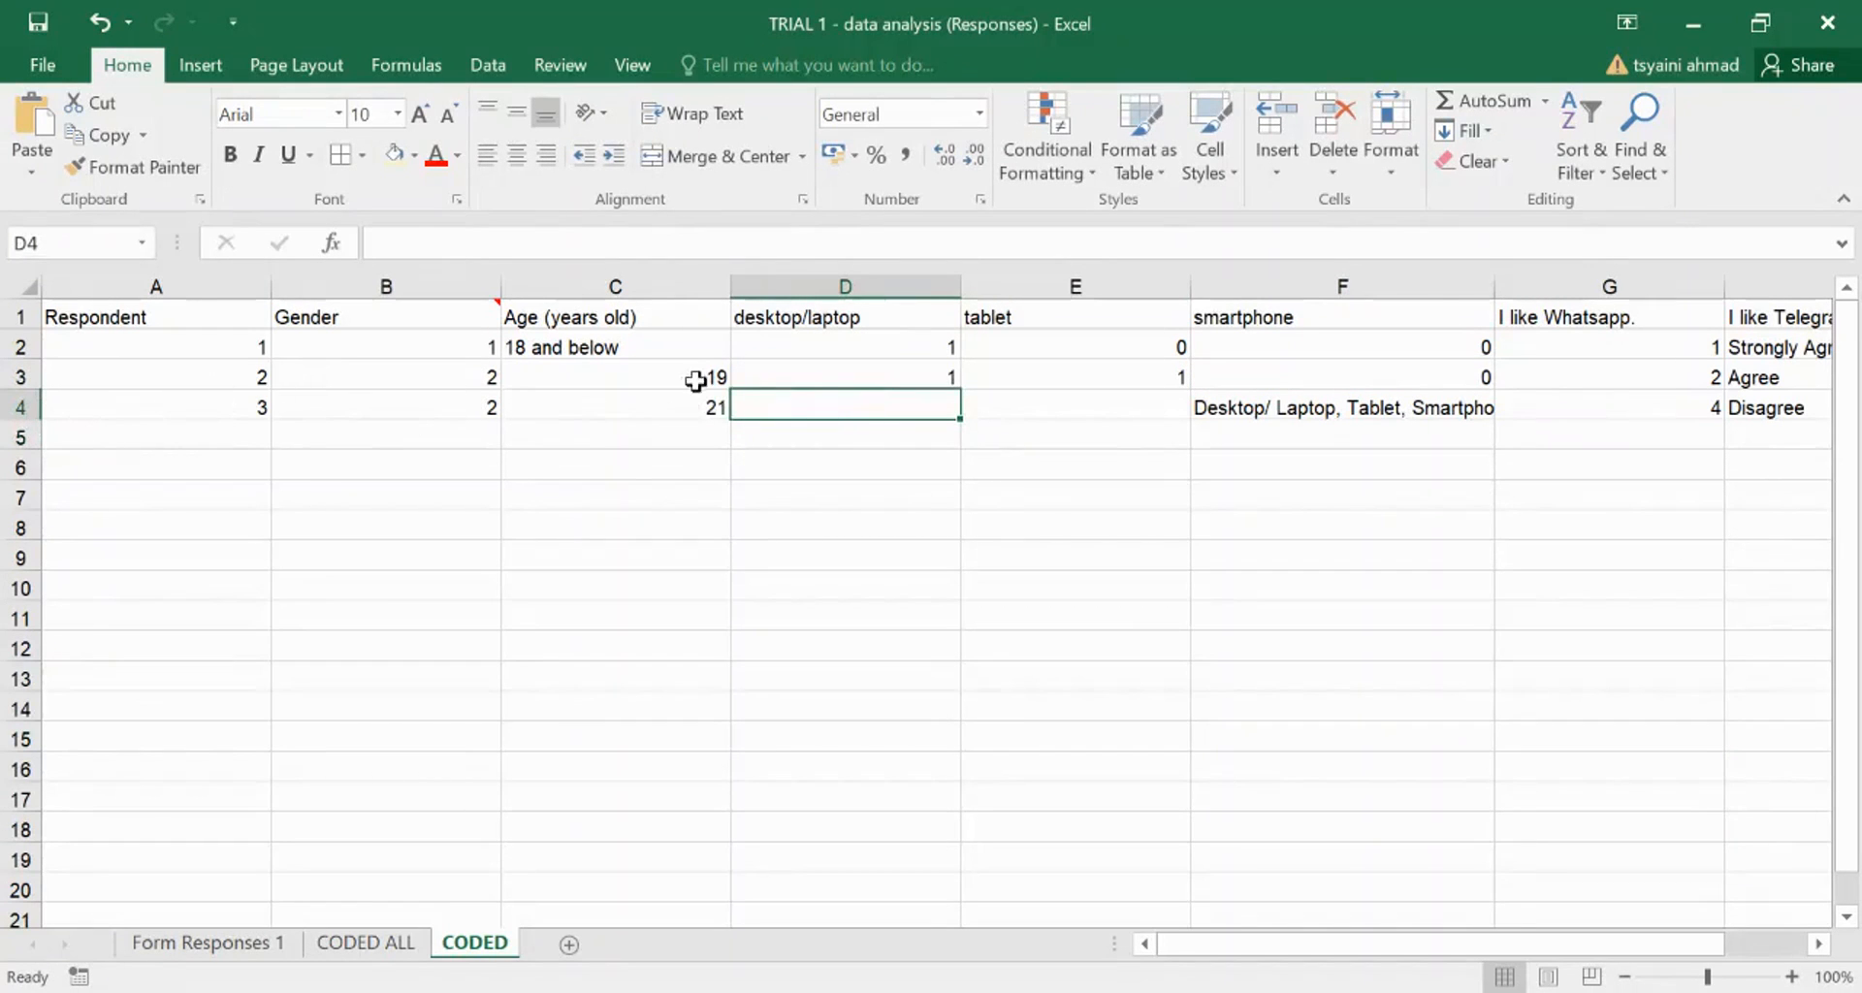
left_click(1072, 402)
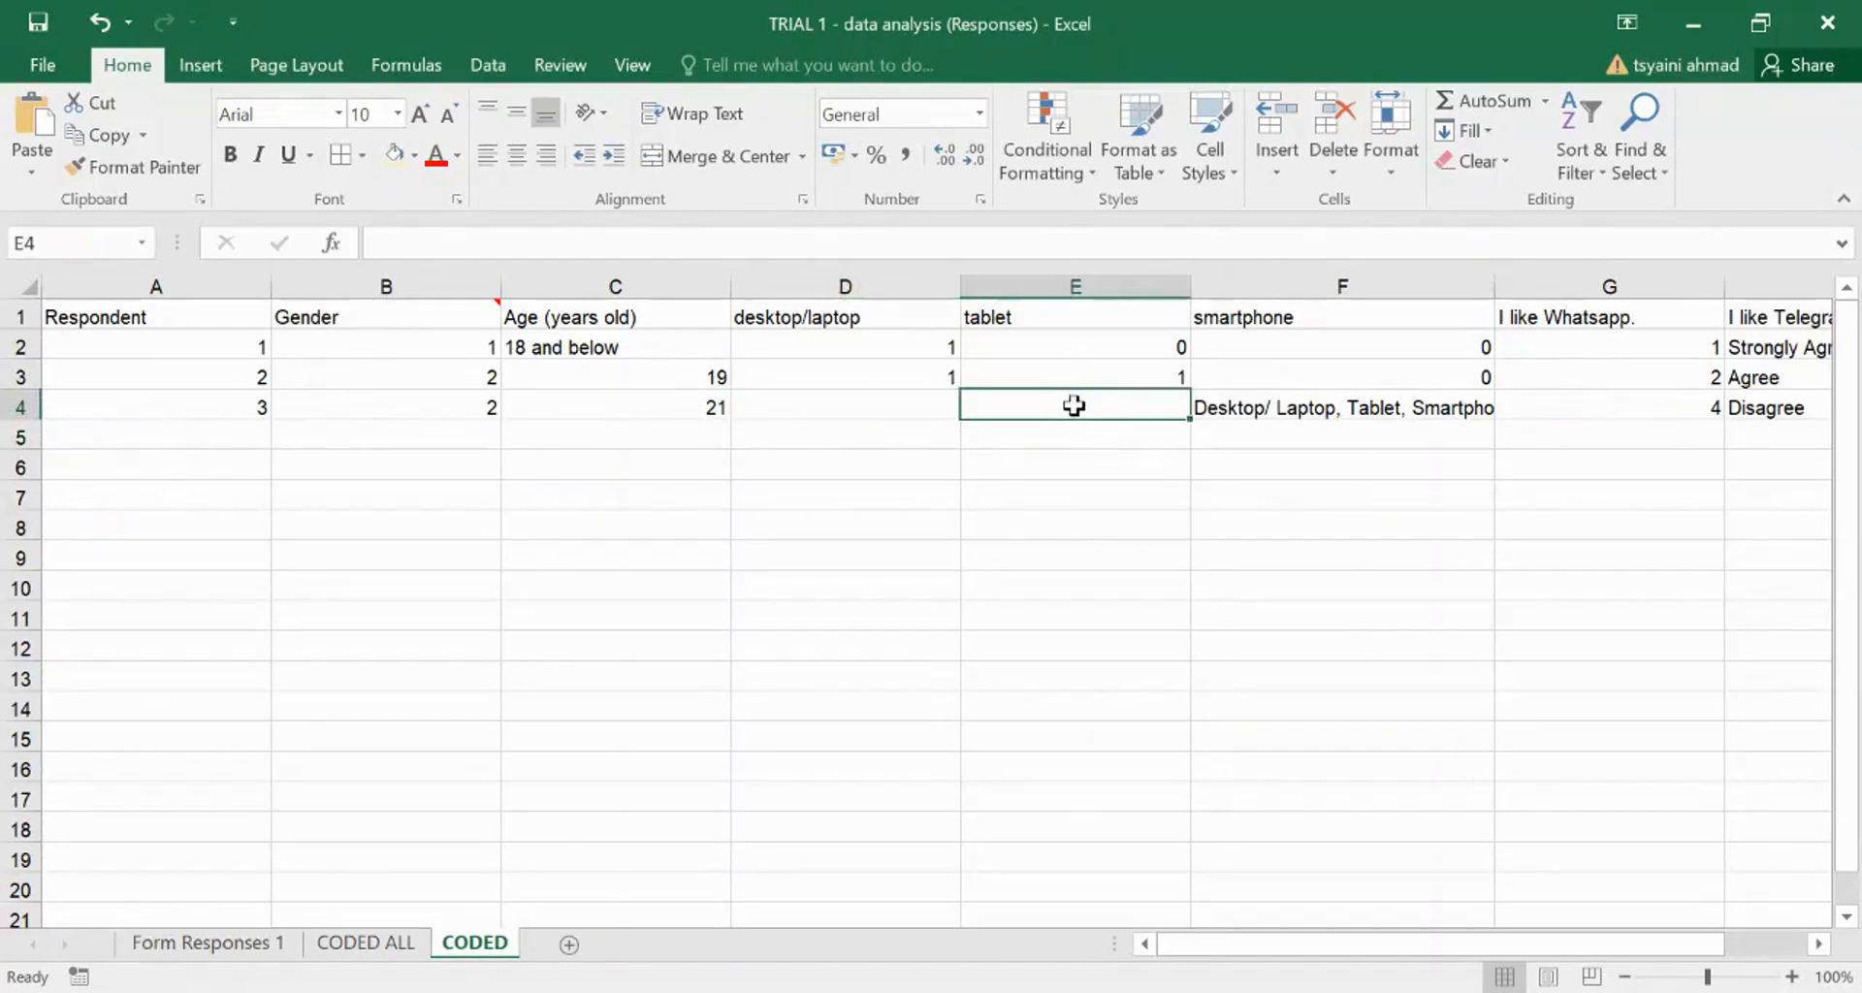
left_click(840, 403)
type("1")
left_click(1035, 402)
left_click(1266, 408)
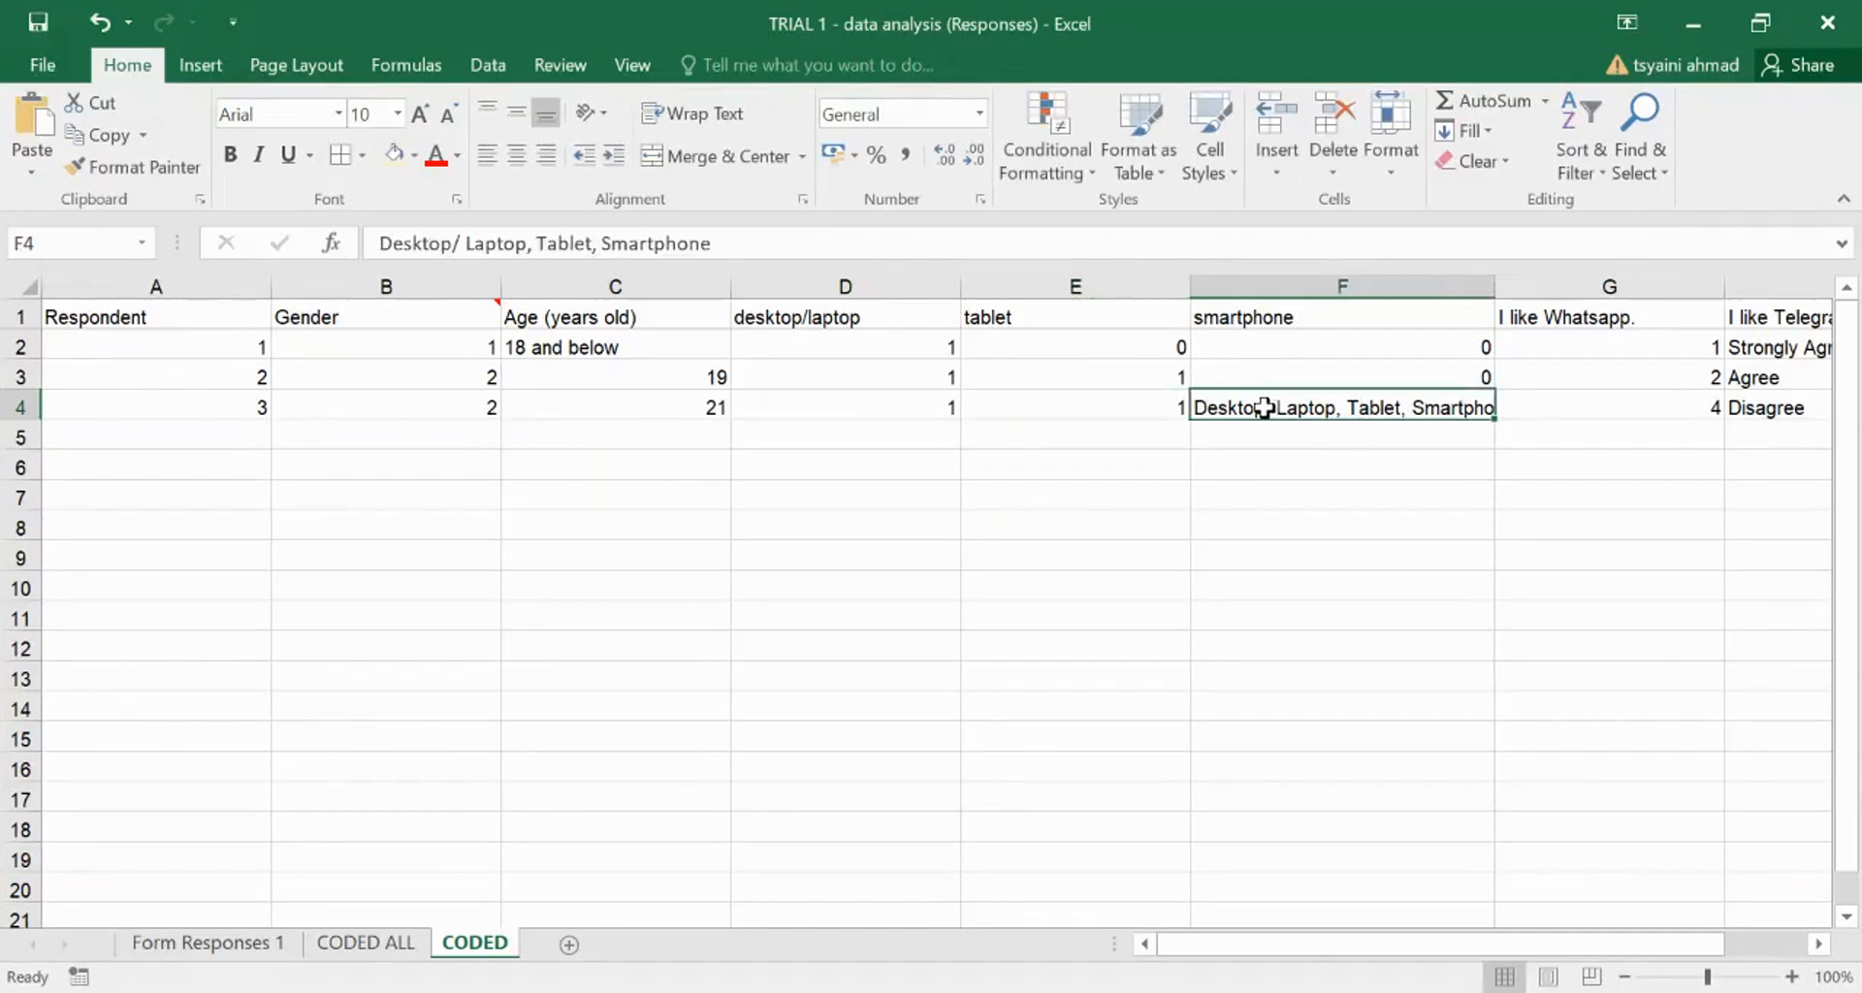
type("1")
key("Return")
left_click(1213, 541)
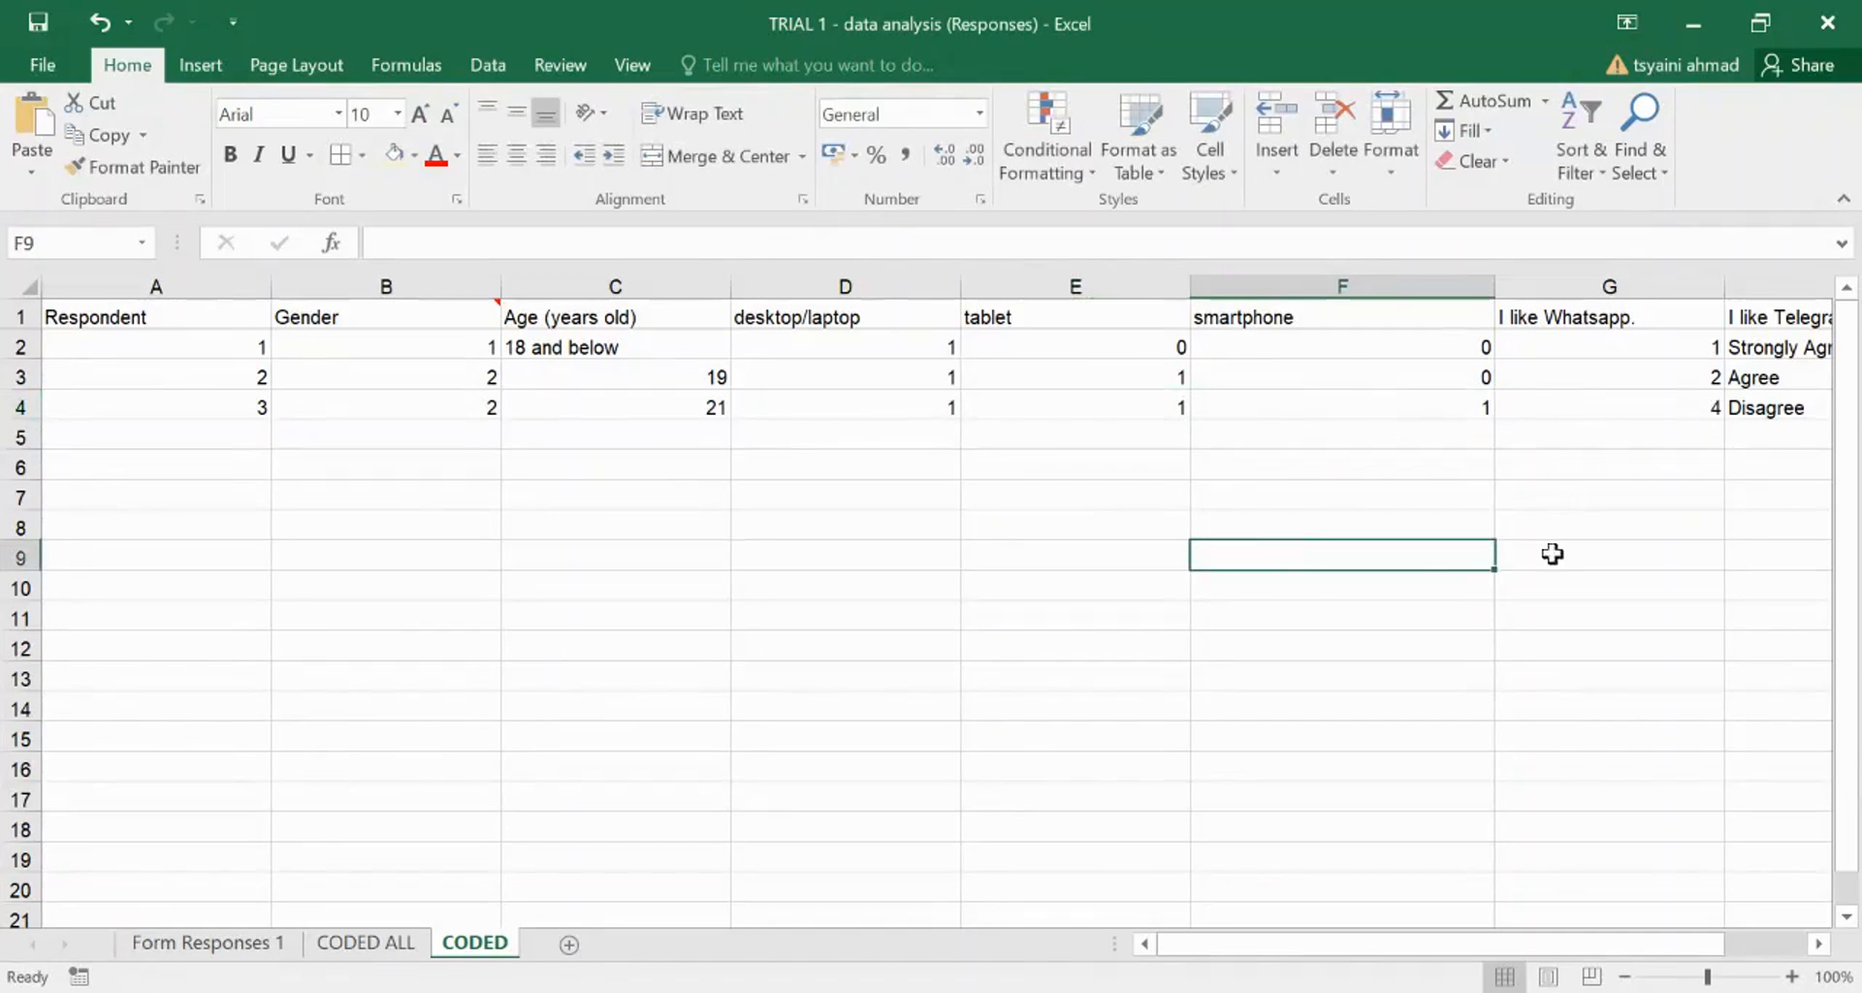
- Switch to the CODED ALL sheet showing the fully coded survey table
left_click(367, 943)
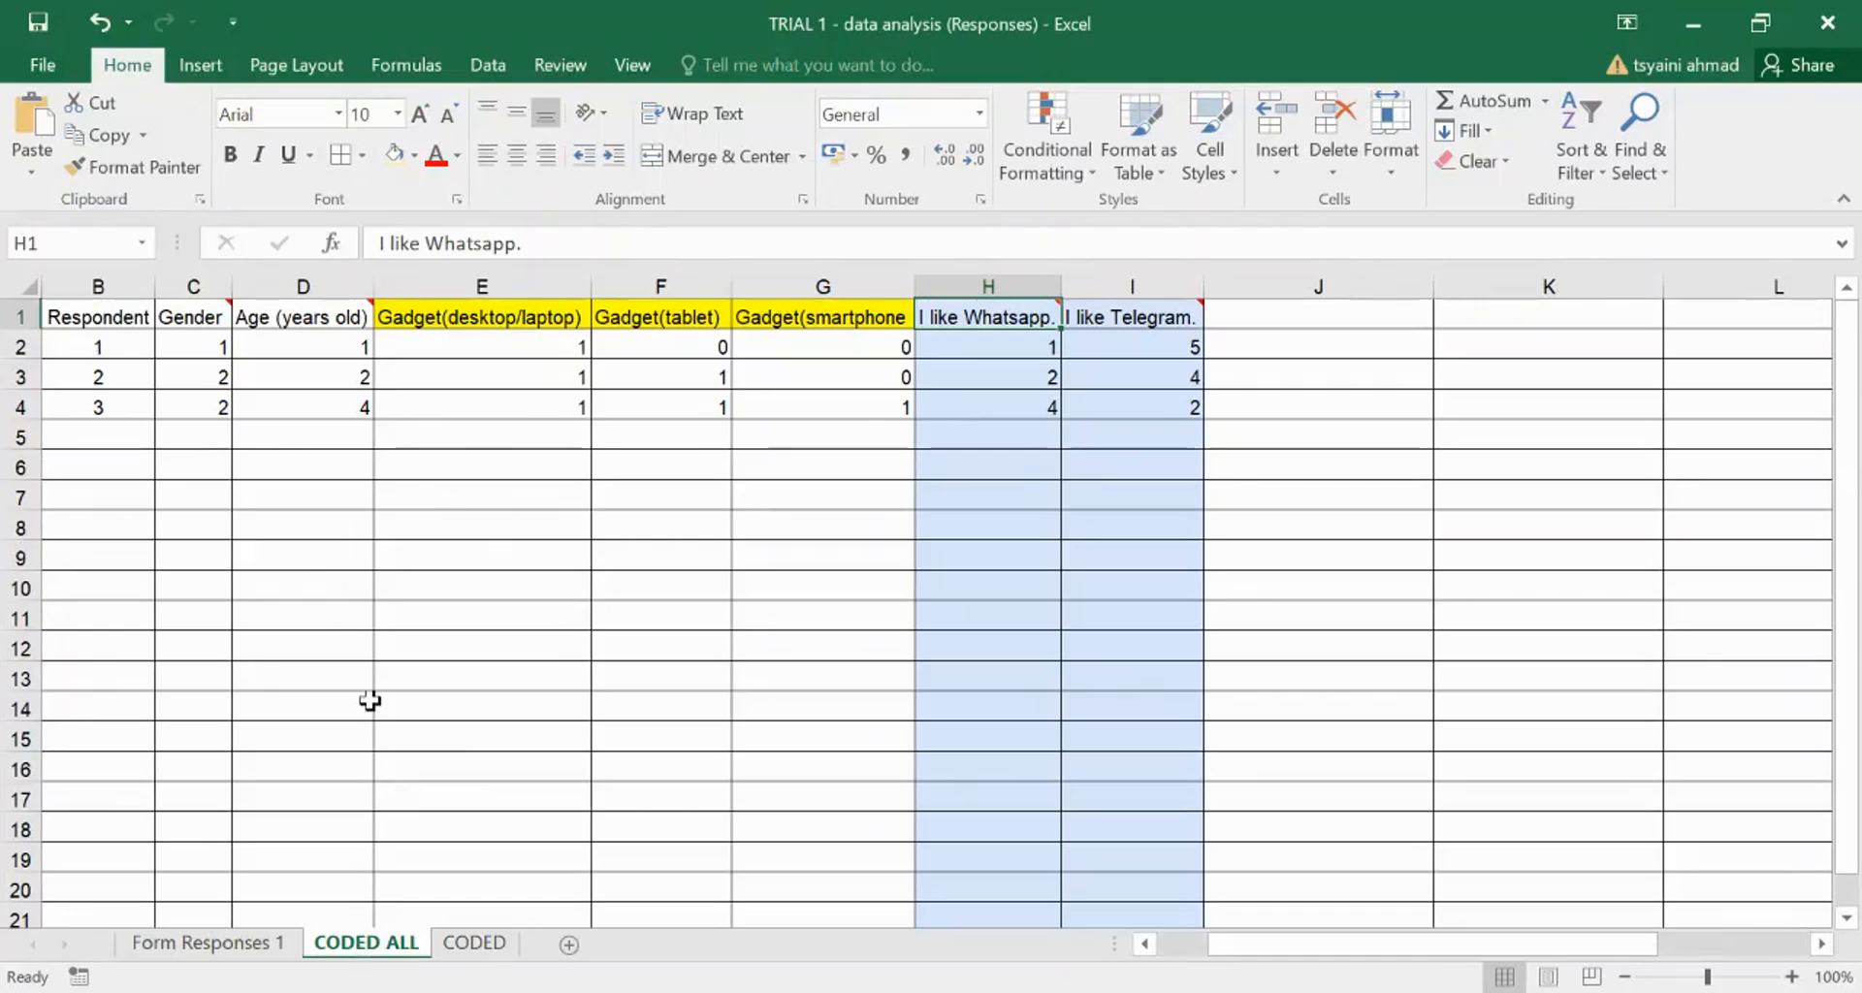
left_click(297, 464)
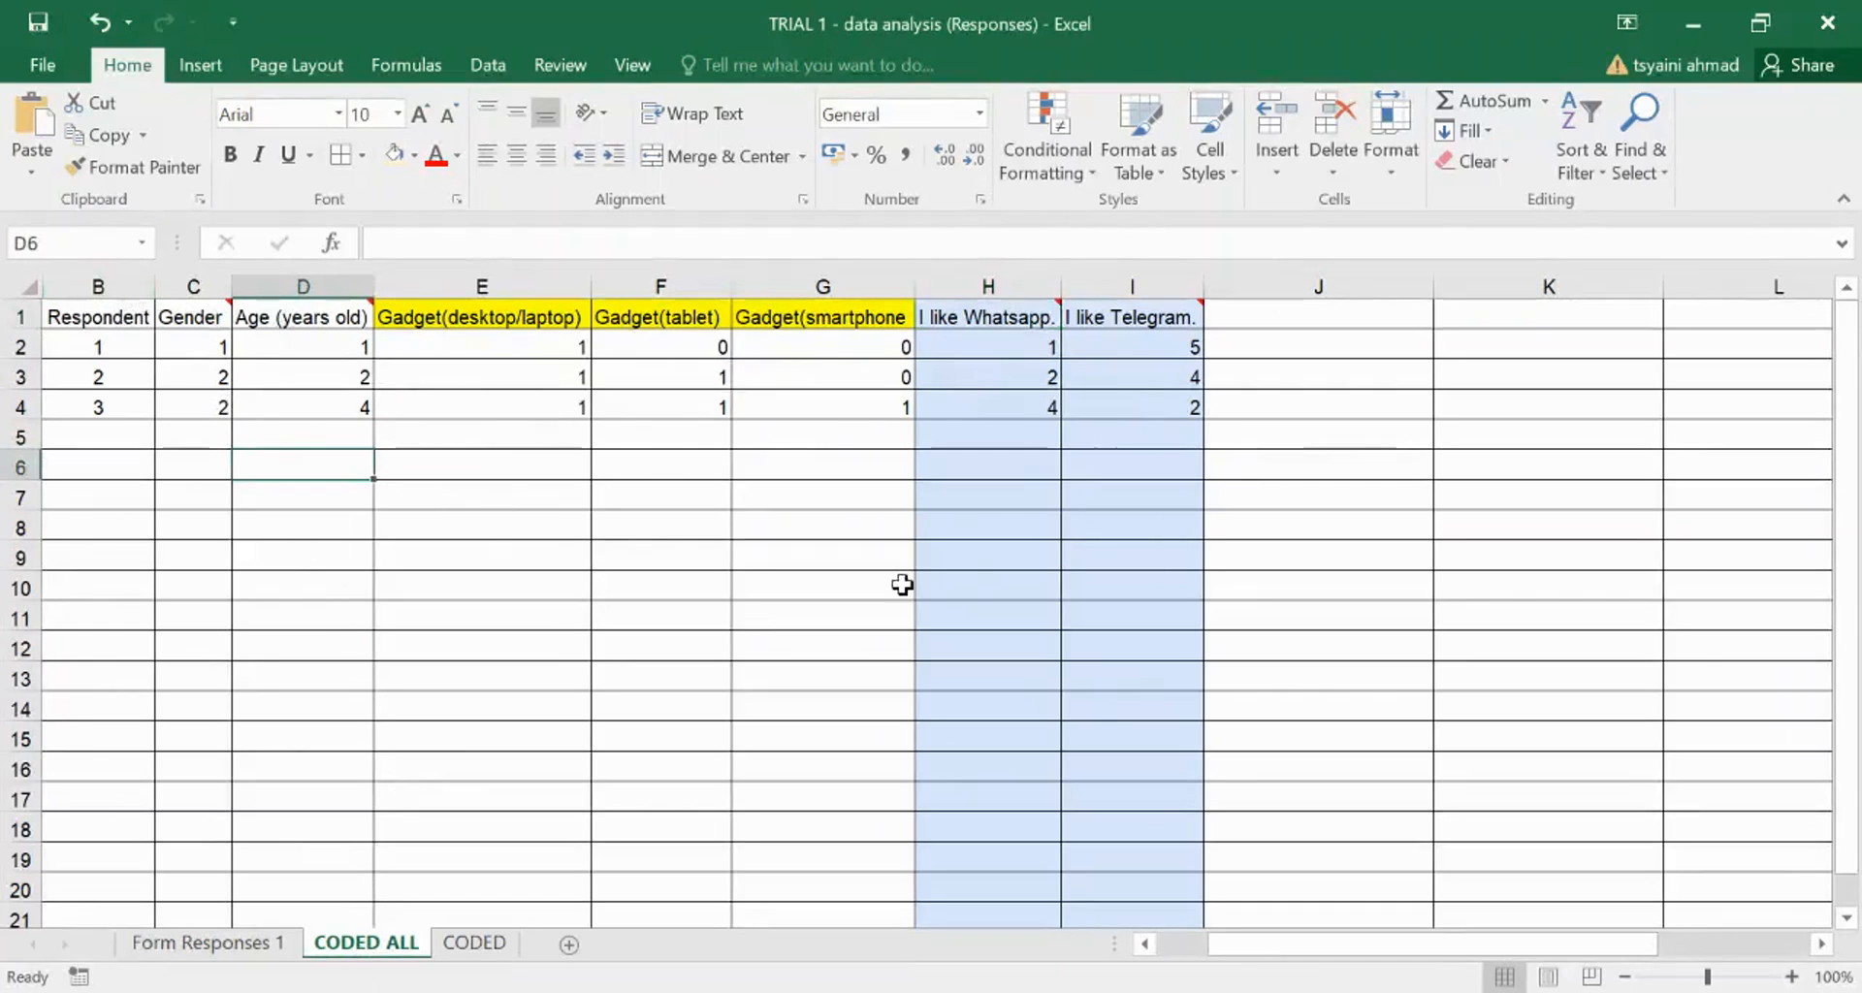
mouse_move(256, 325)
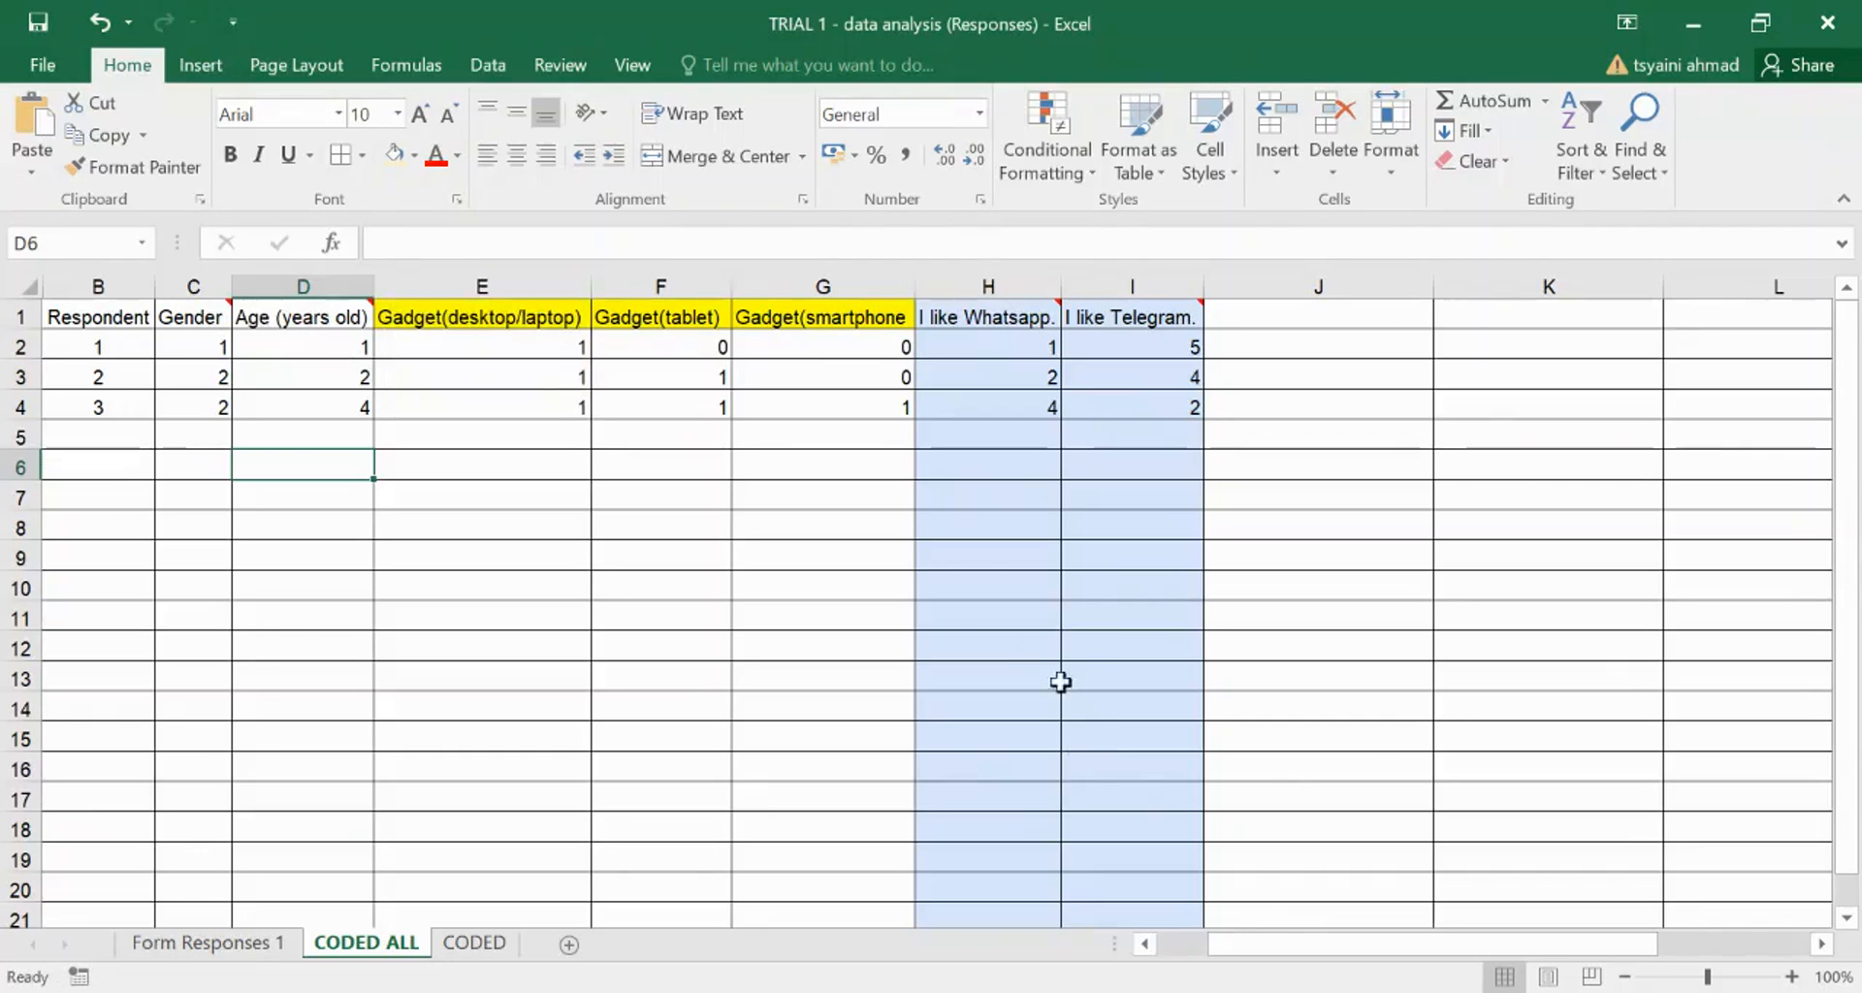
left_click(716, 649)
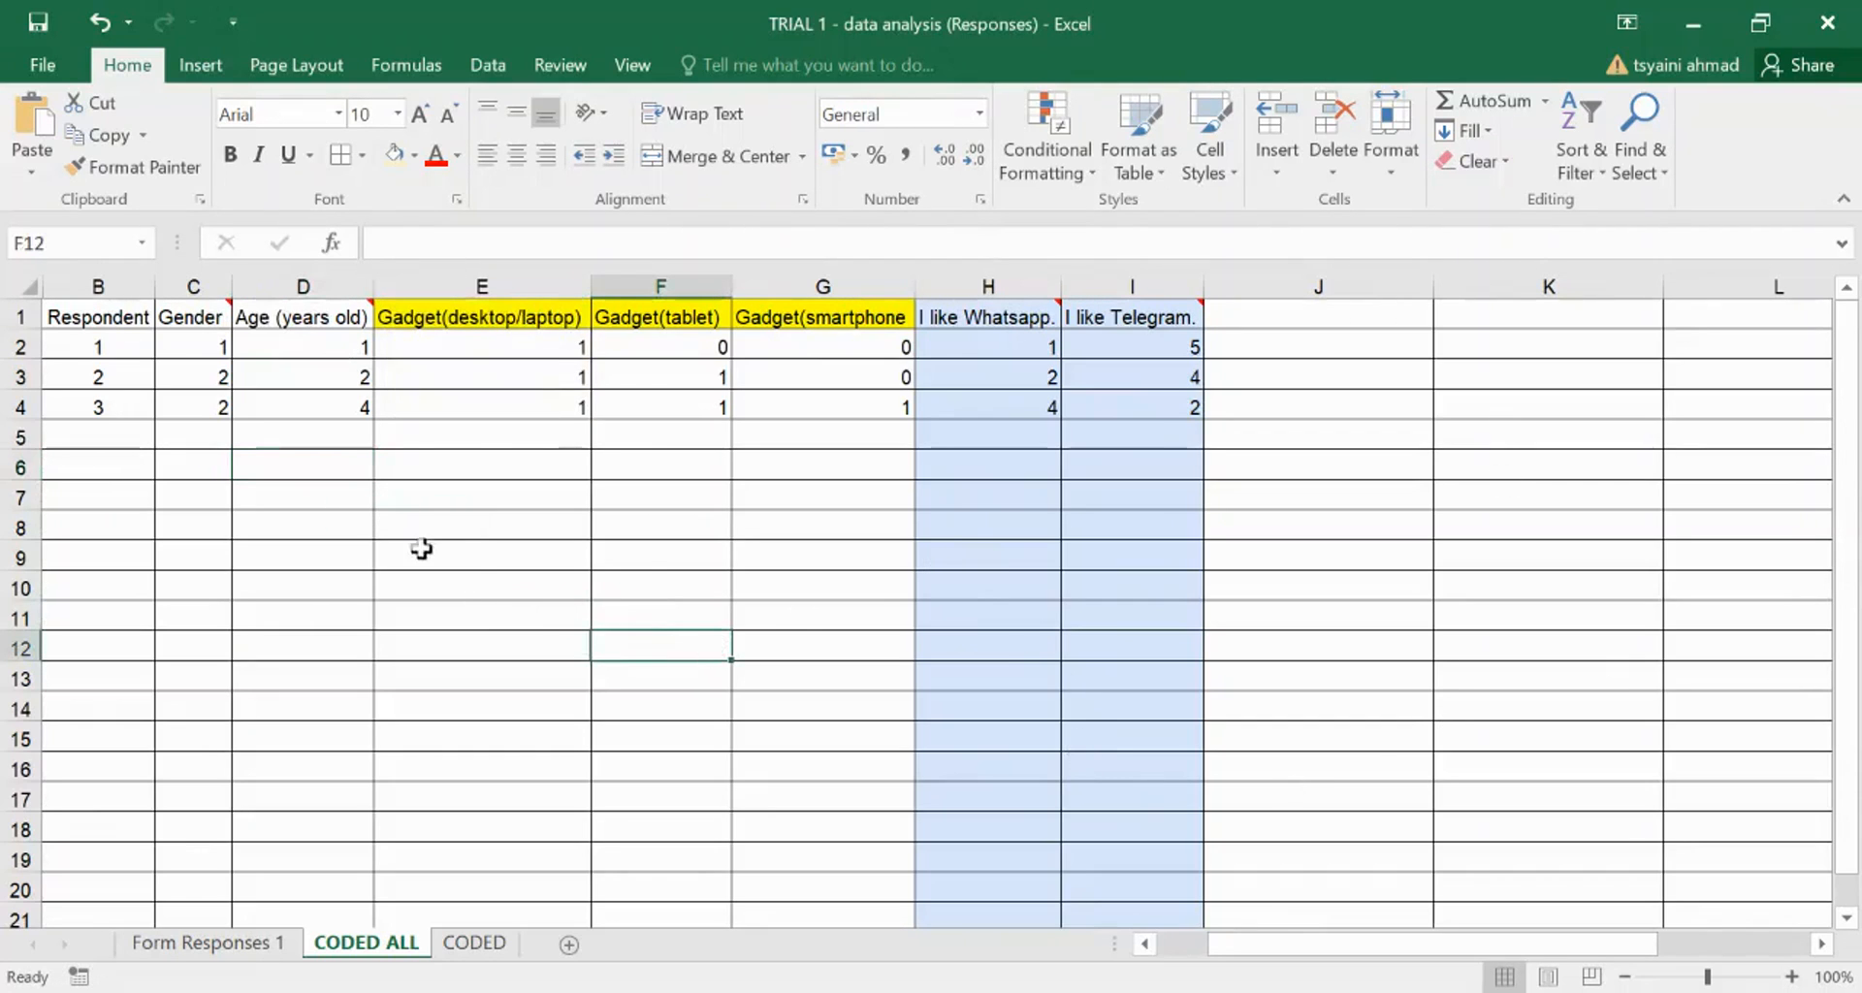
left_click(423, 514)
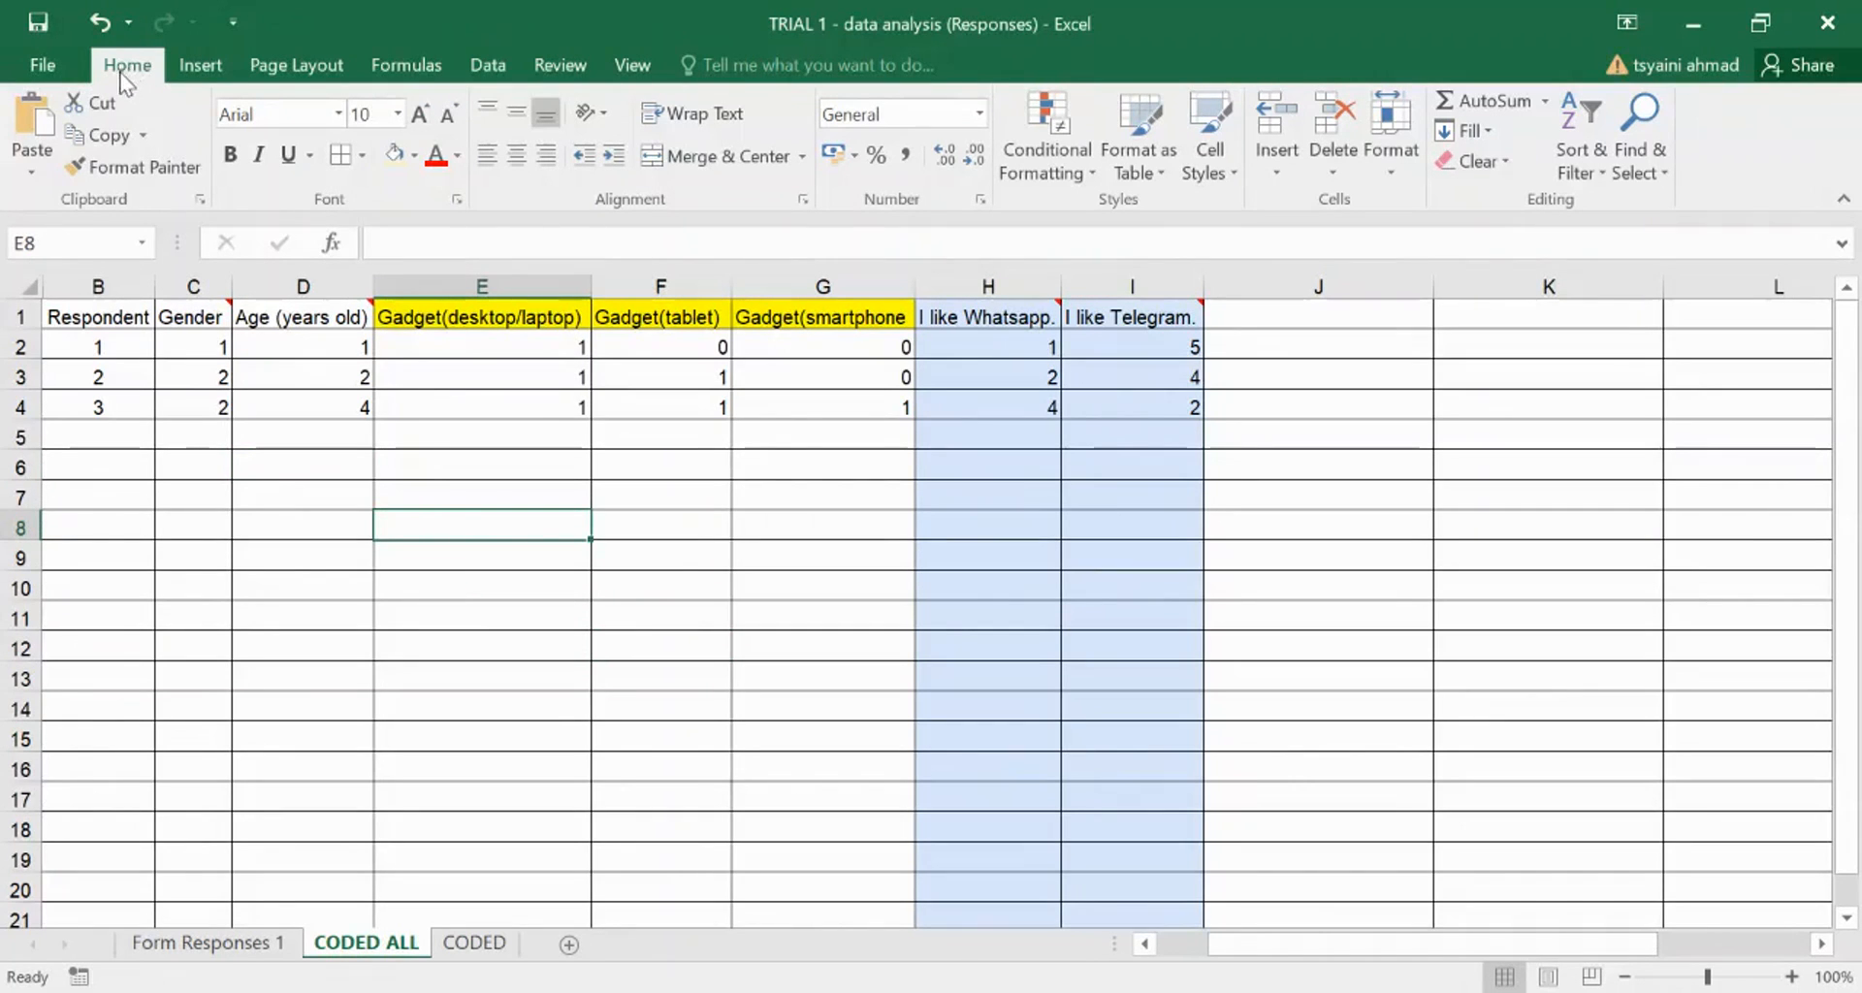
- Bring up the Data ribbon to reach the Data Analysis tools
left_click(481, 68)
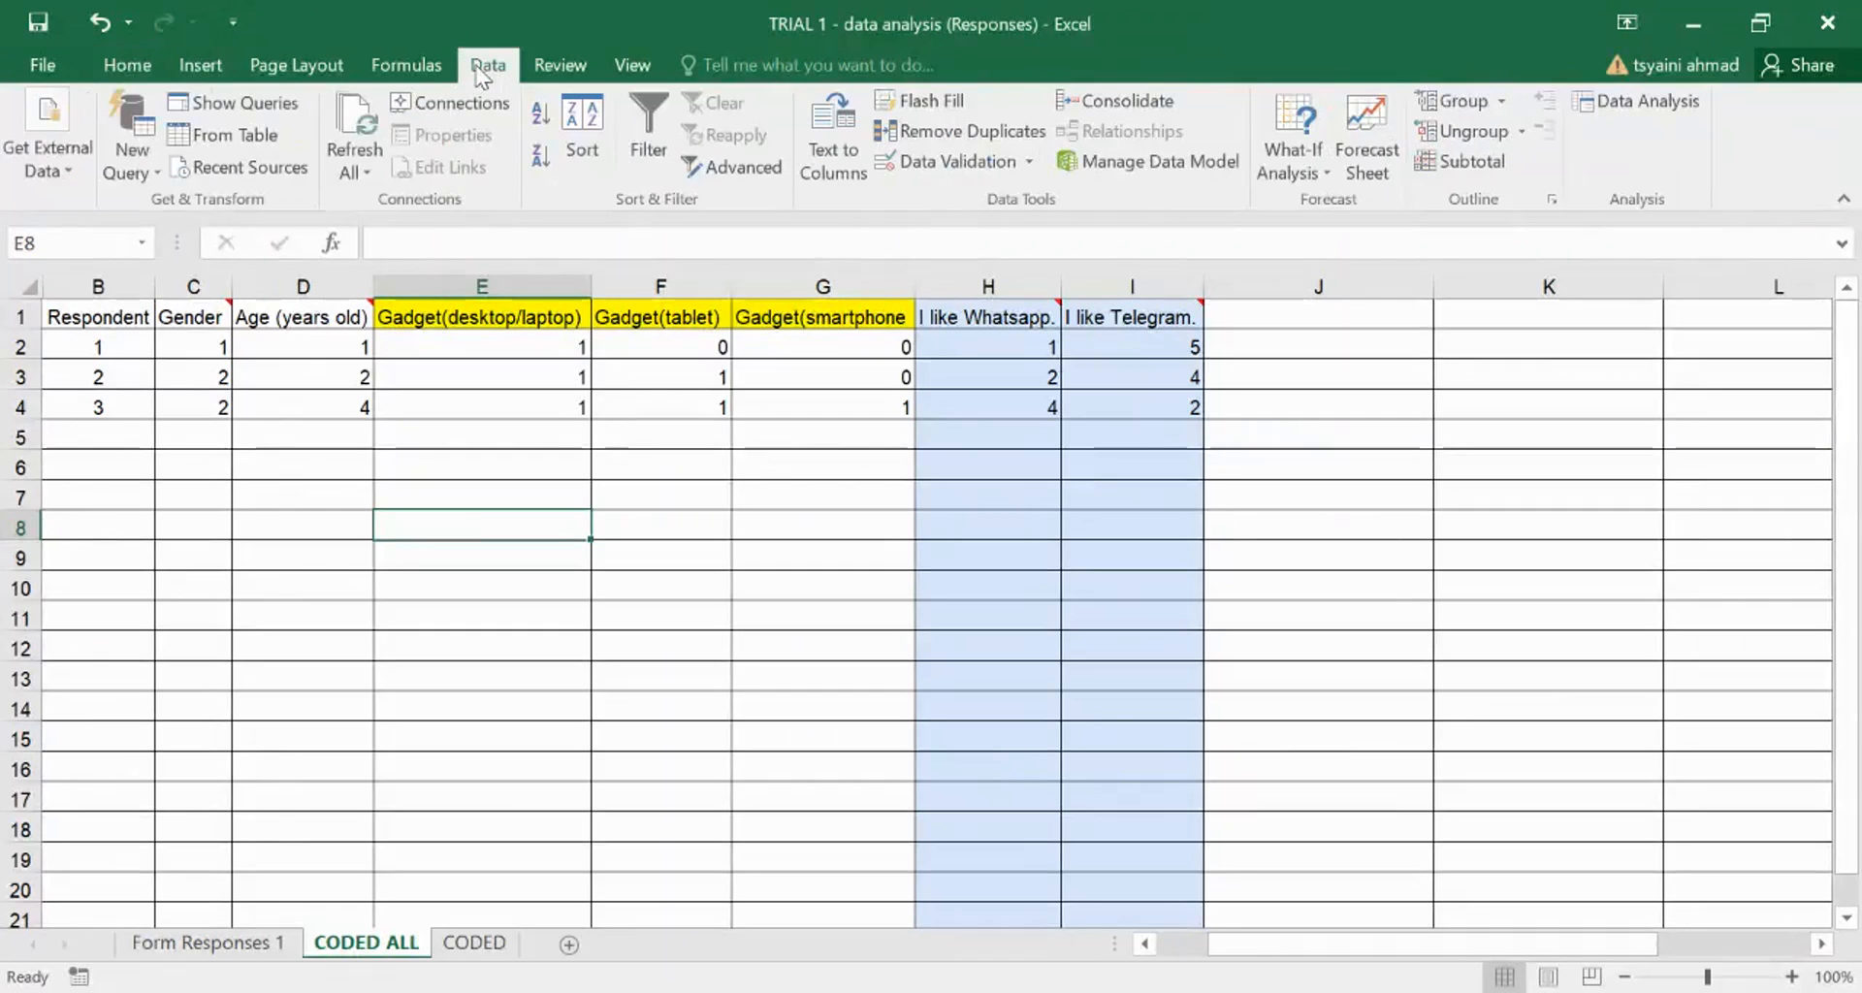
left_click(136, 72)
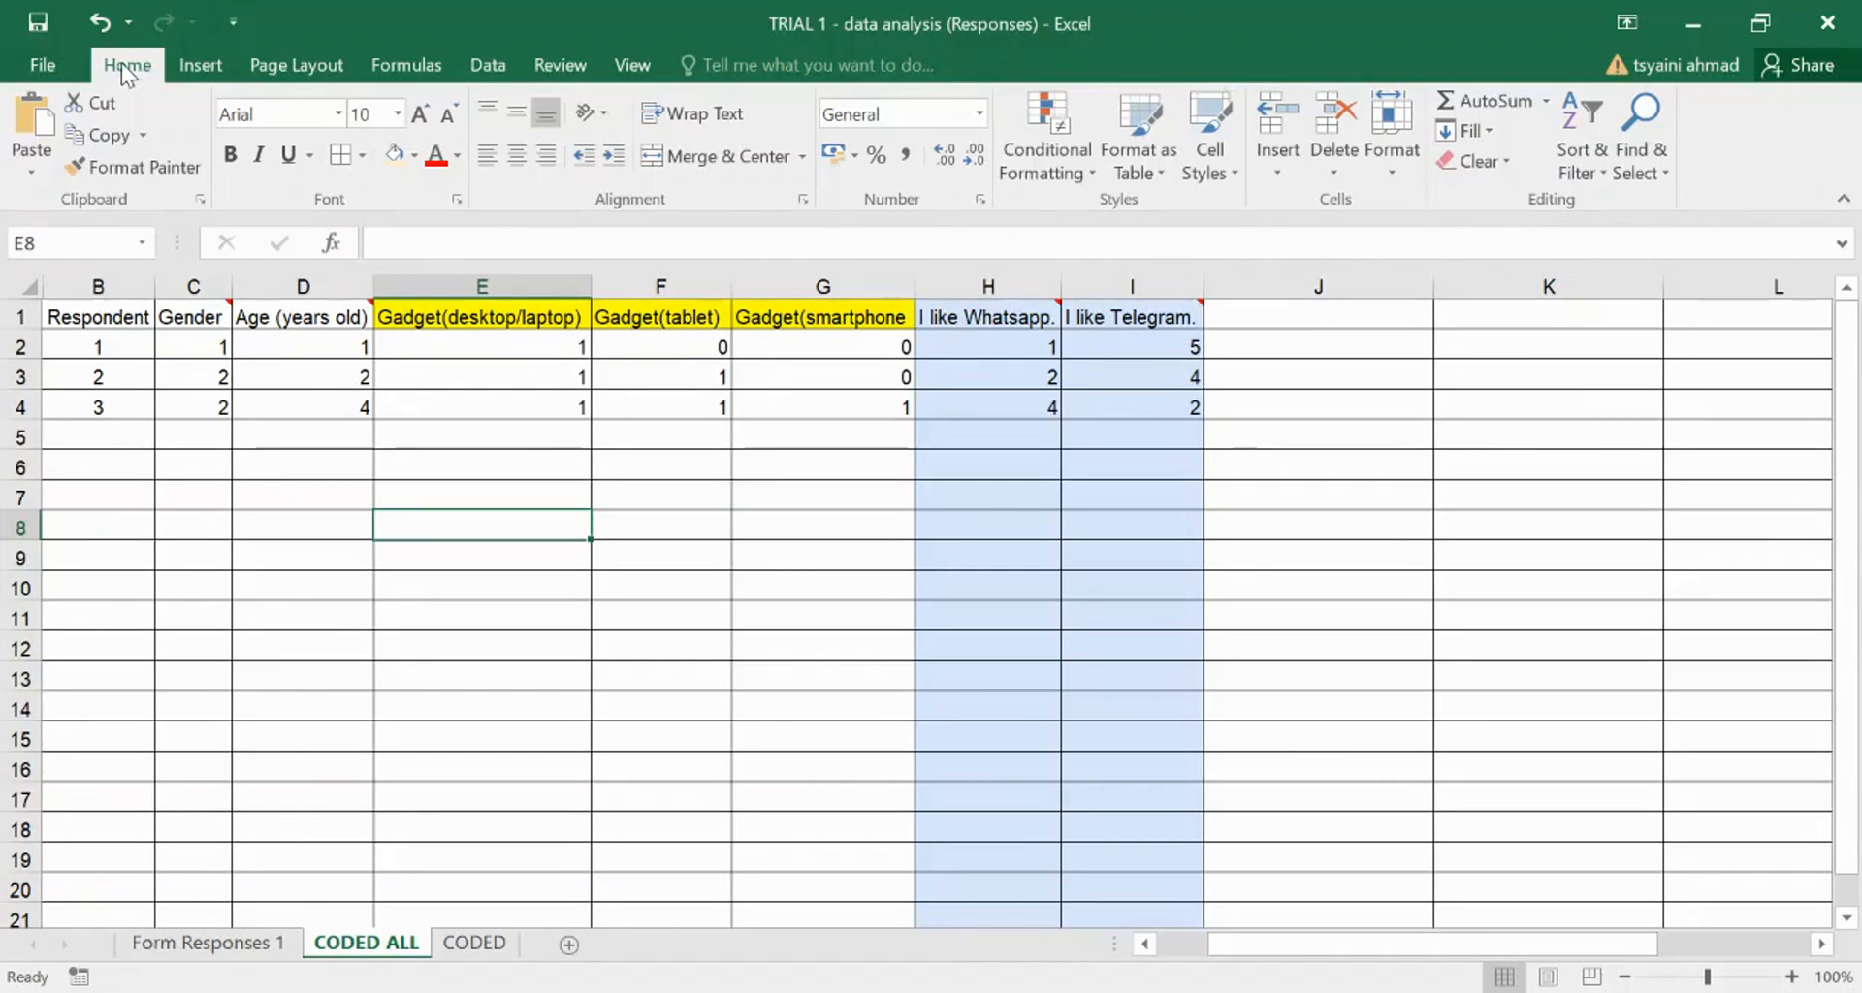
left_click(480, 68)
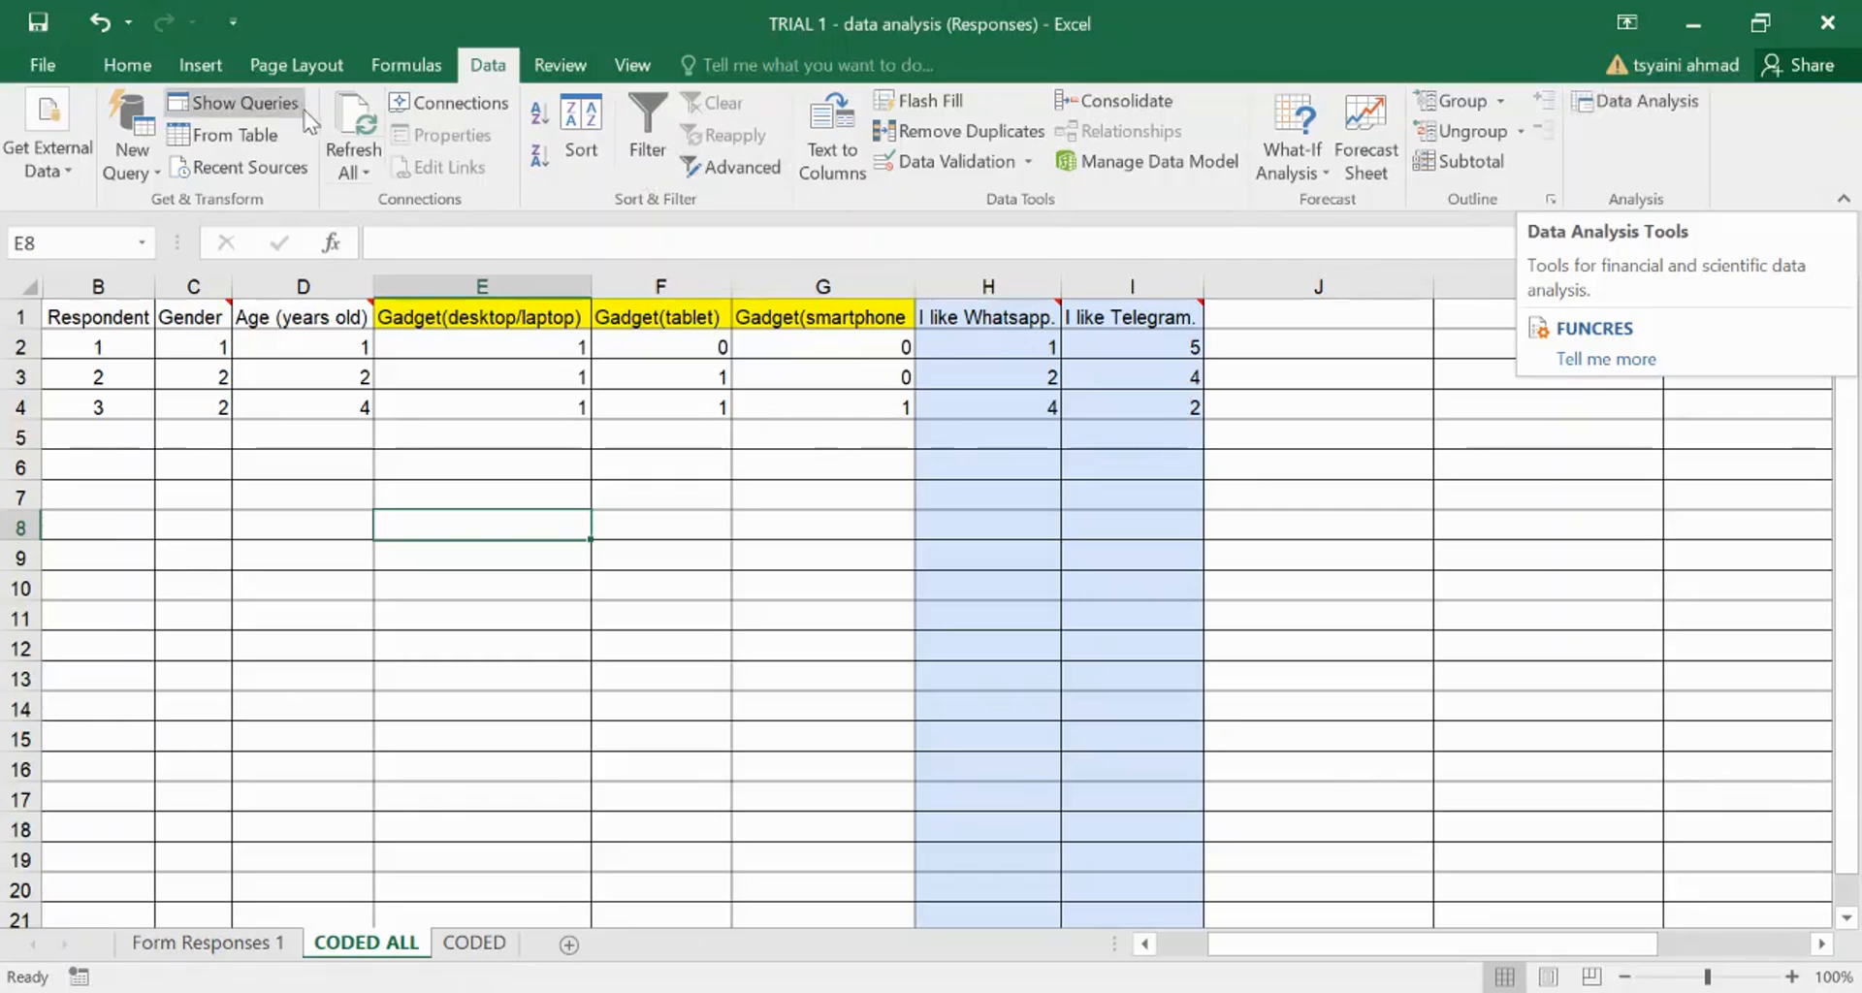
left_click(1647, 106)
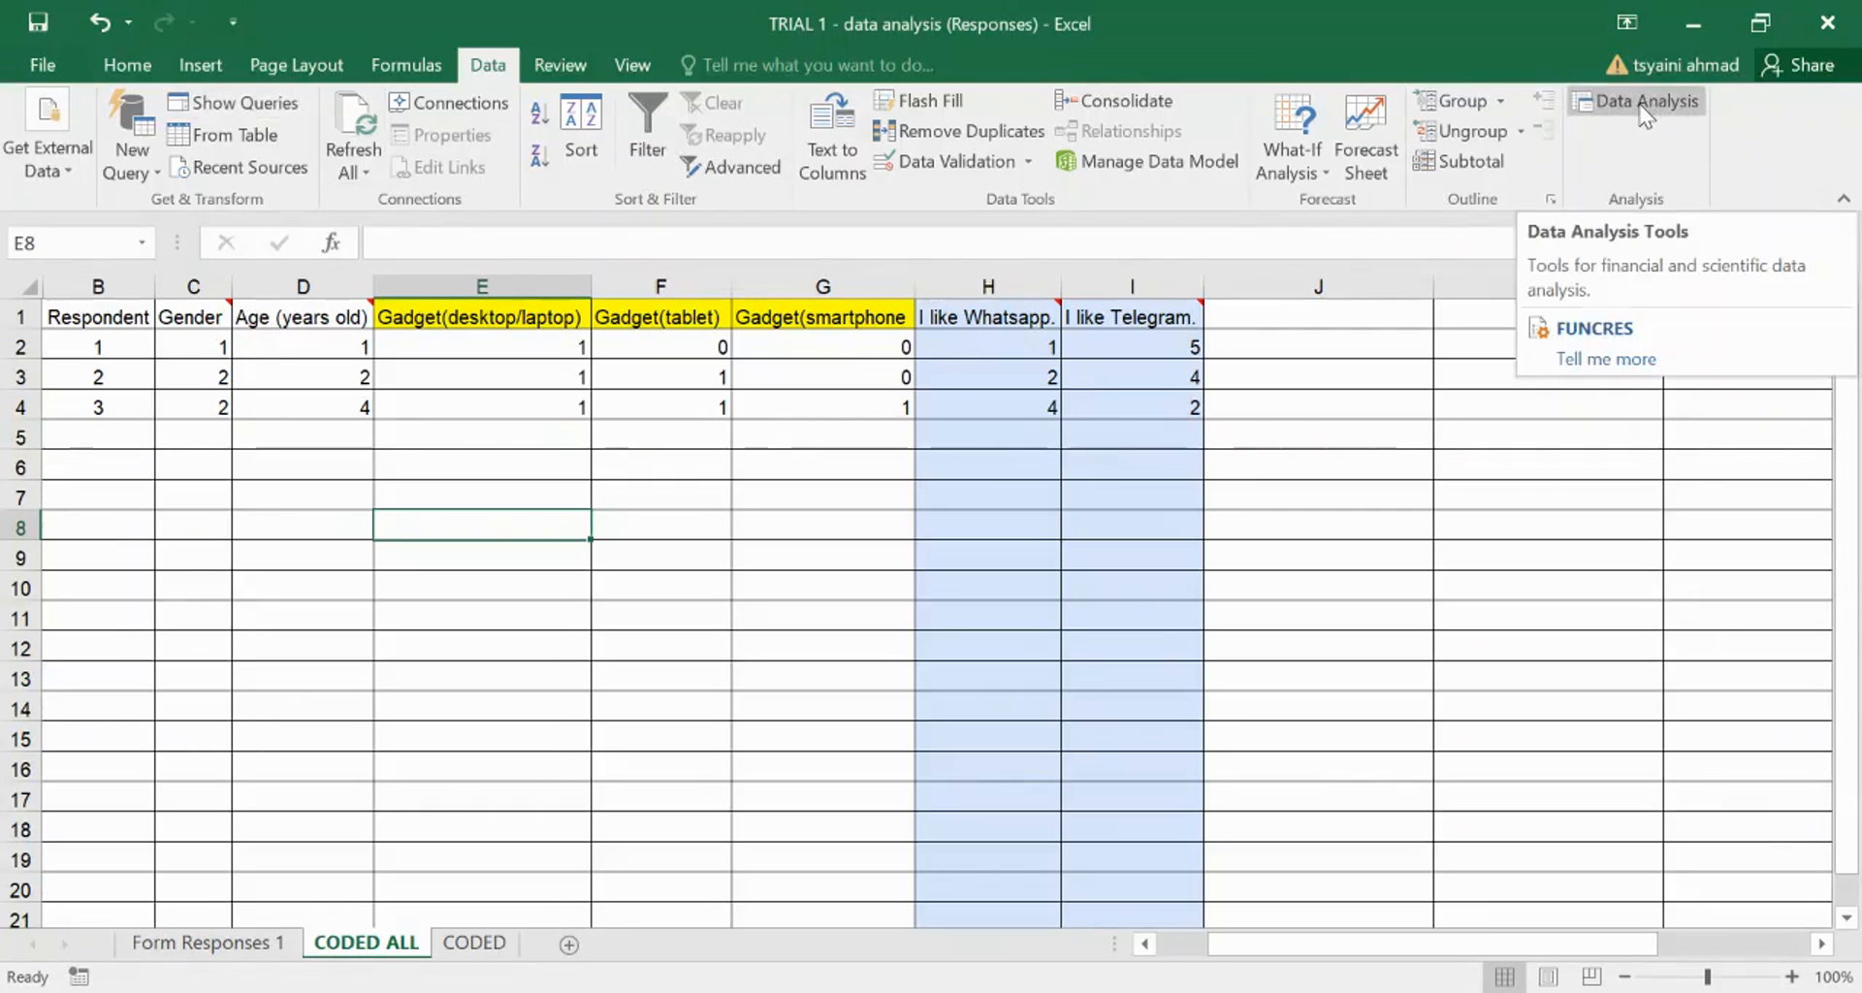
- Open Data Analysis and choose Descriptive Statistics from the tool list
left_click(1646, 106)
left_click_drag(1153, 595, 1203, 255)
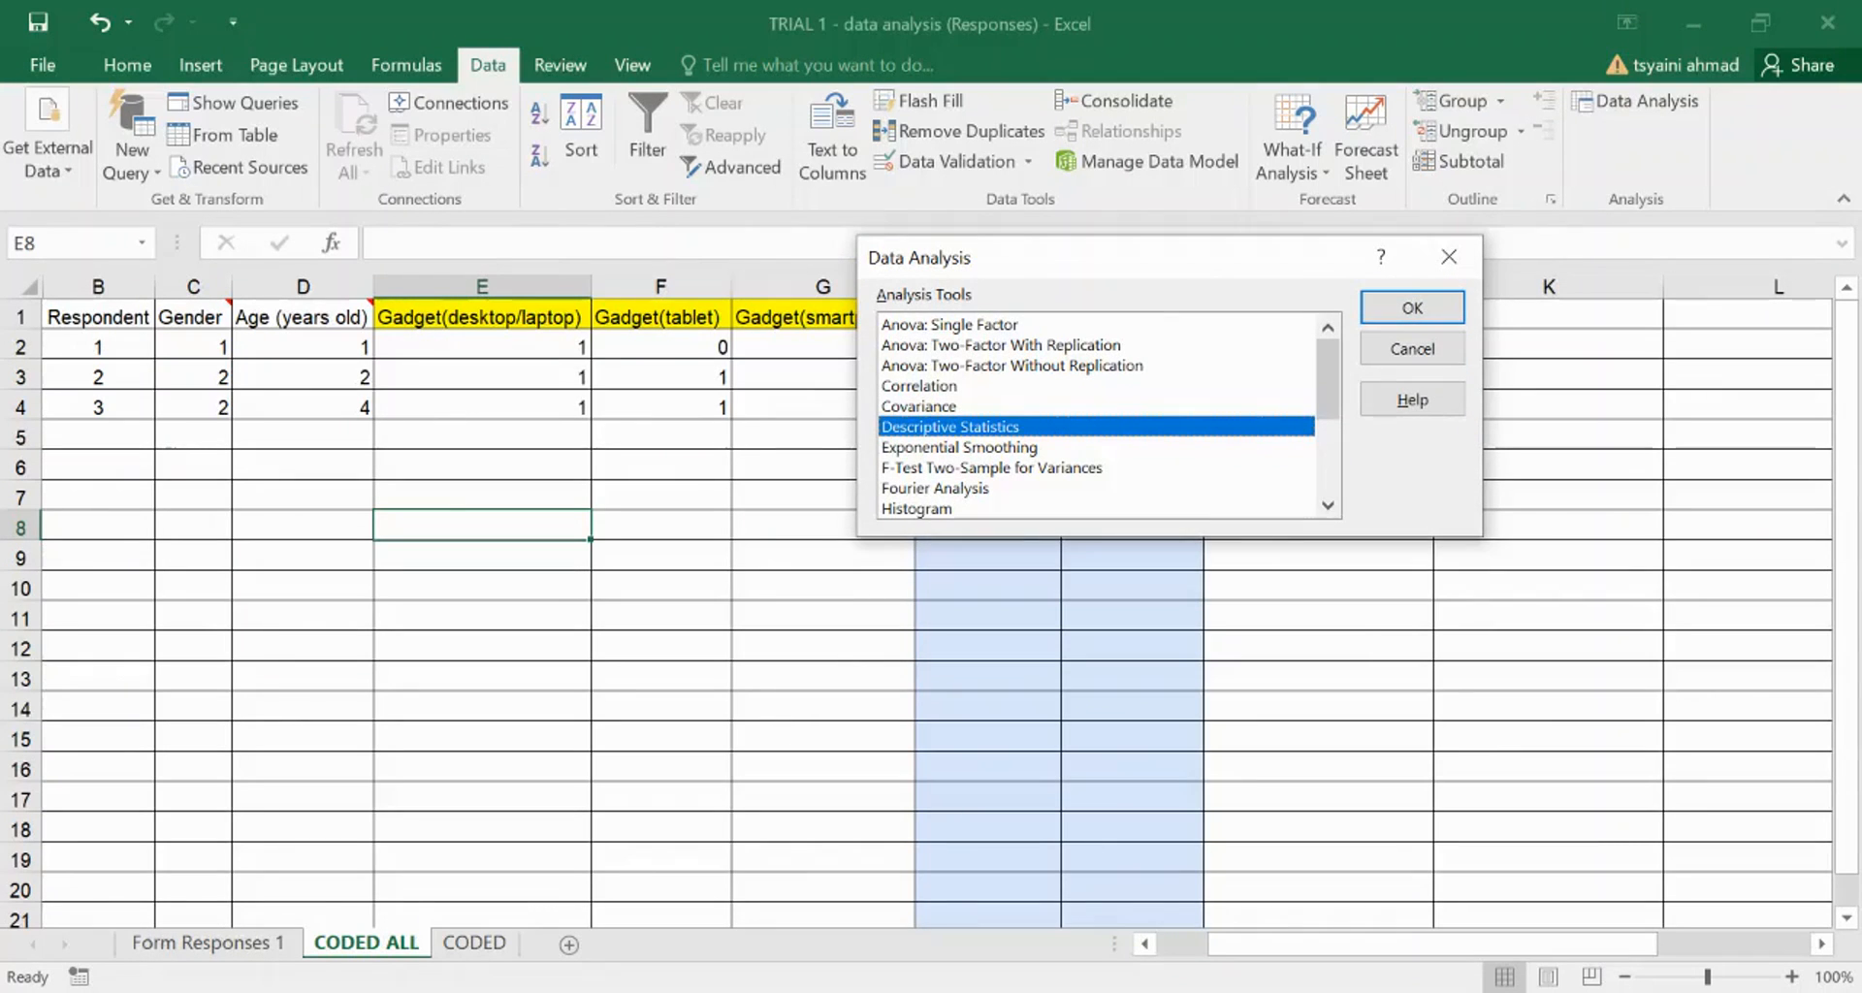
left_click_drag(1004, 258, 1068, 274)
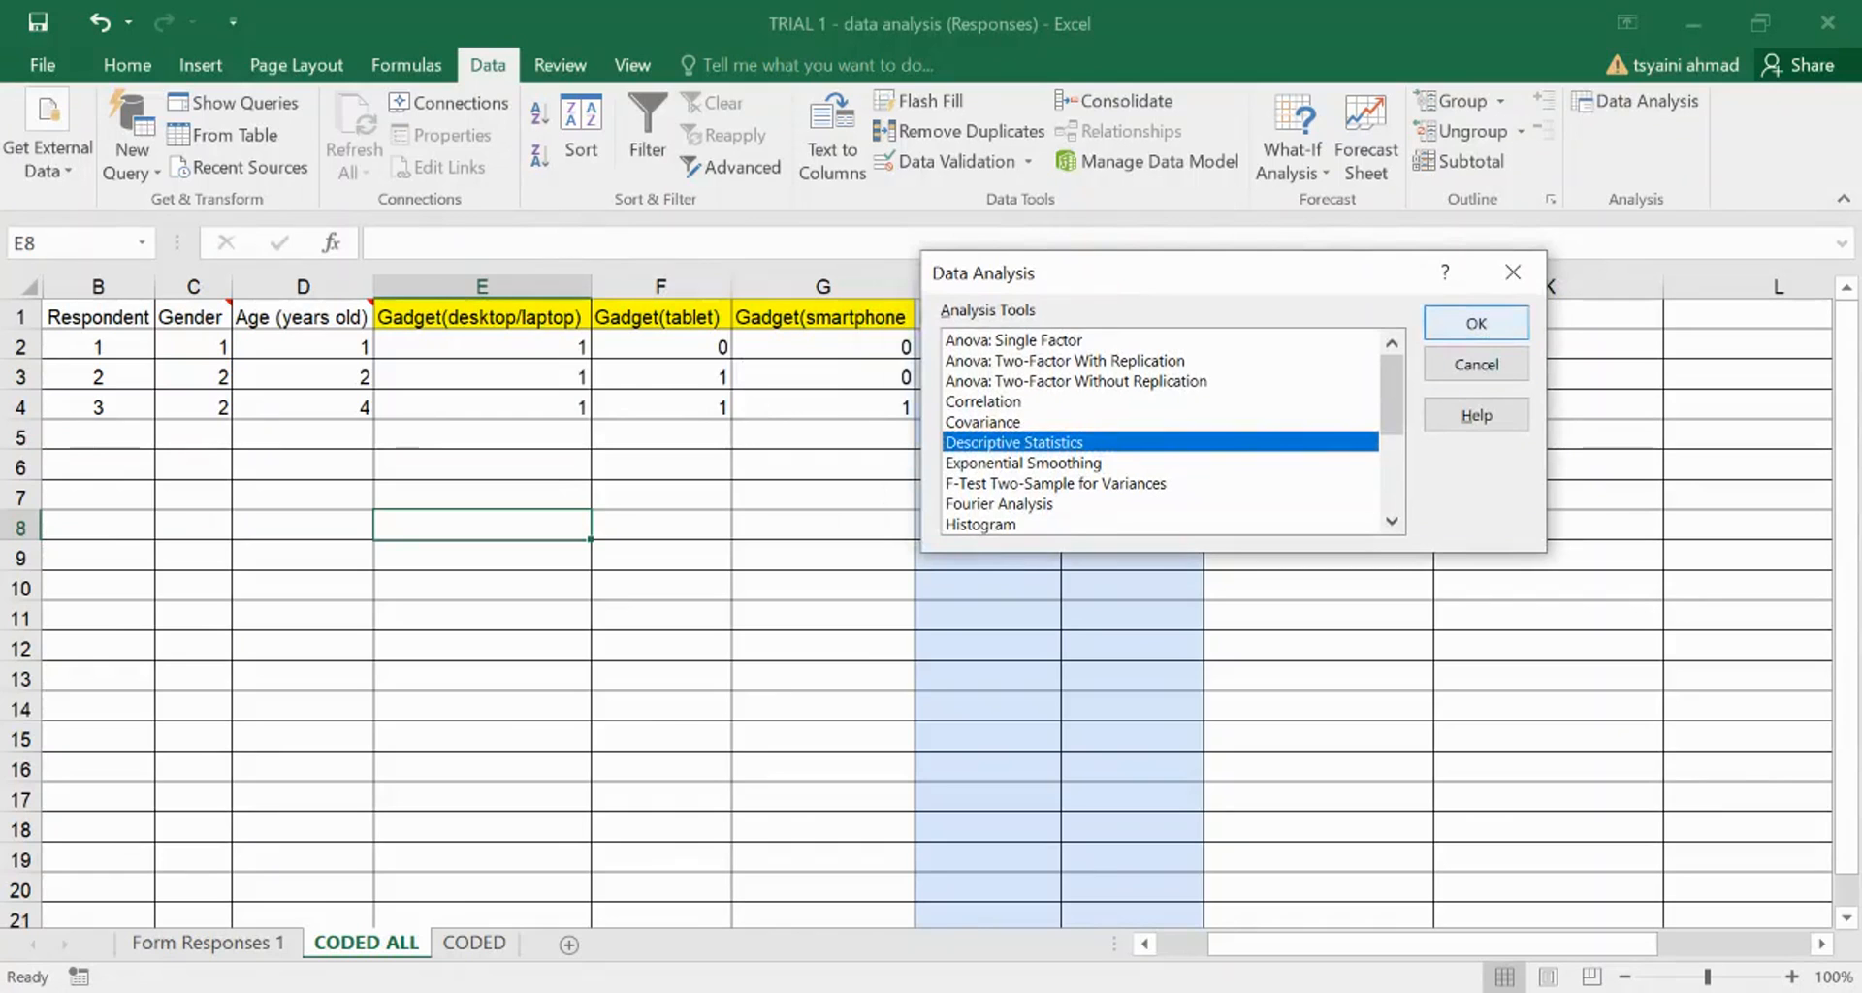
left_click(1476, 323)
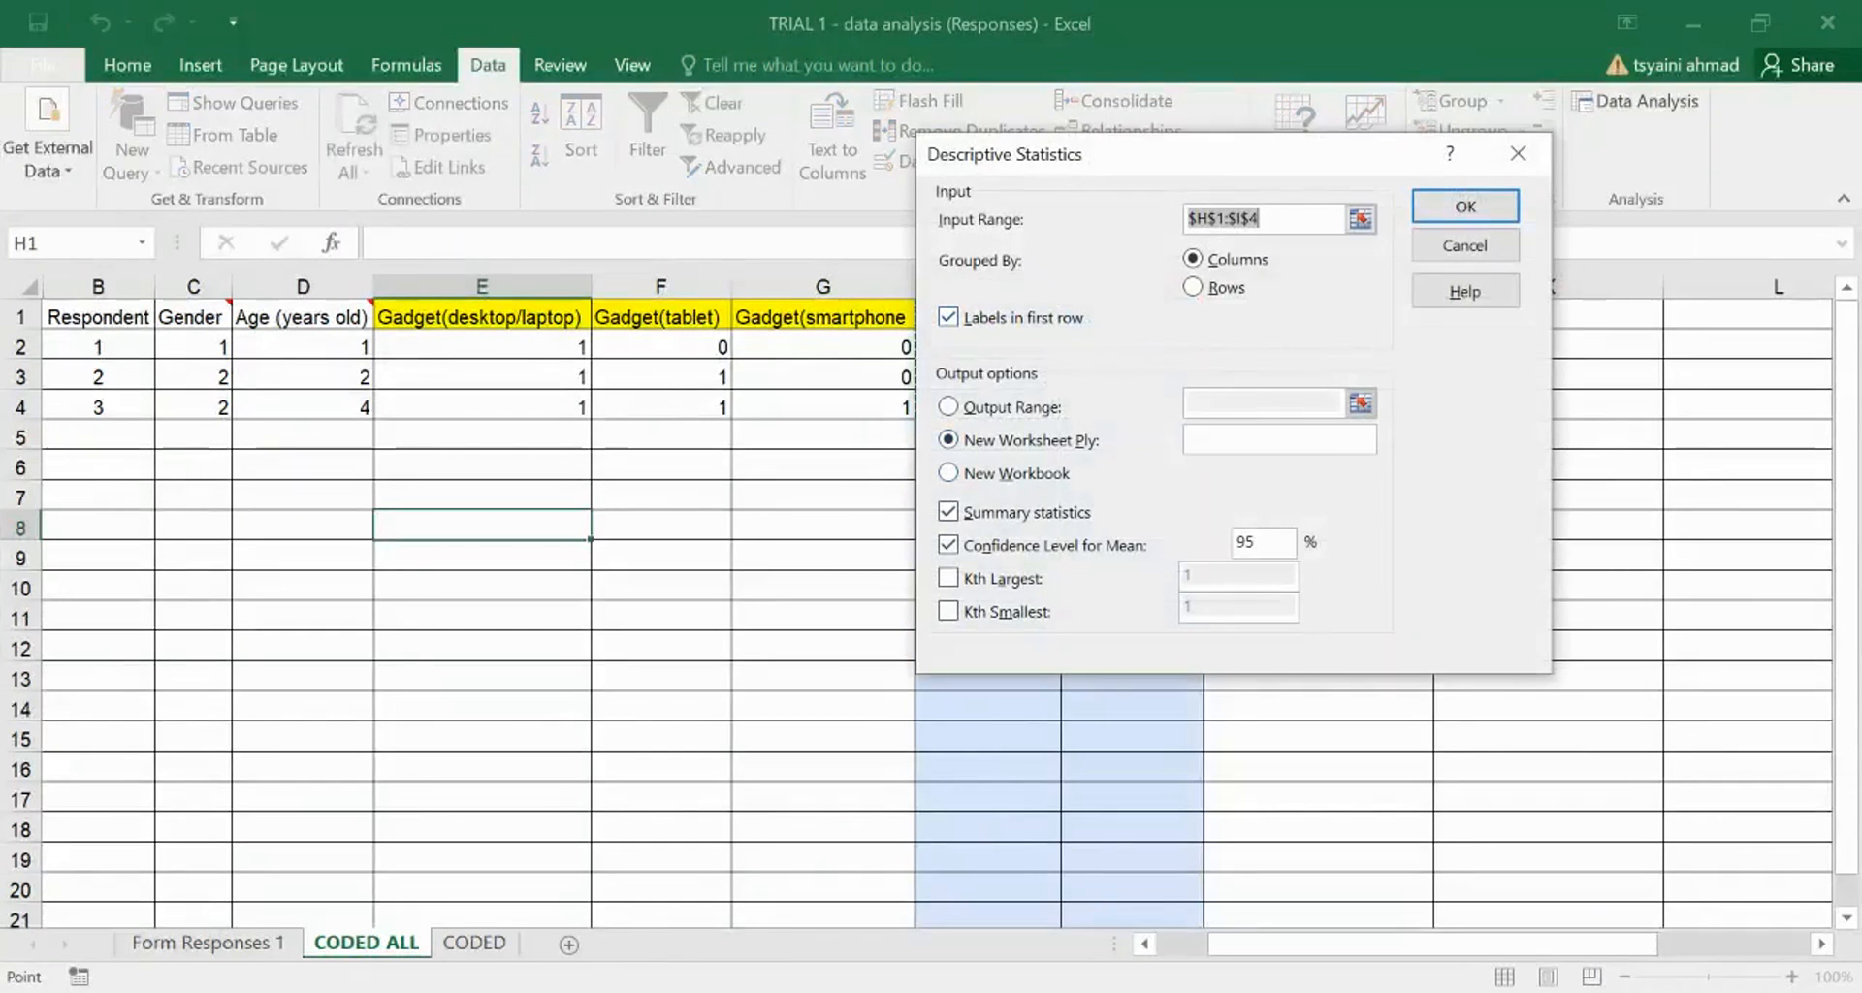
- Run Descriptive Statistics on H1:I4 with labels and summary statistics, output to a new worksheet
left_click_drag(1104, 155, 372, 329)
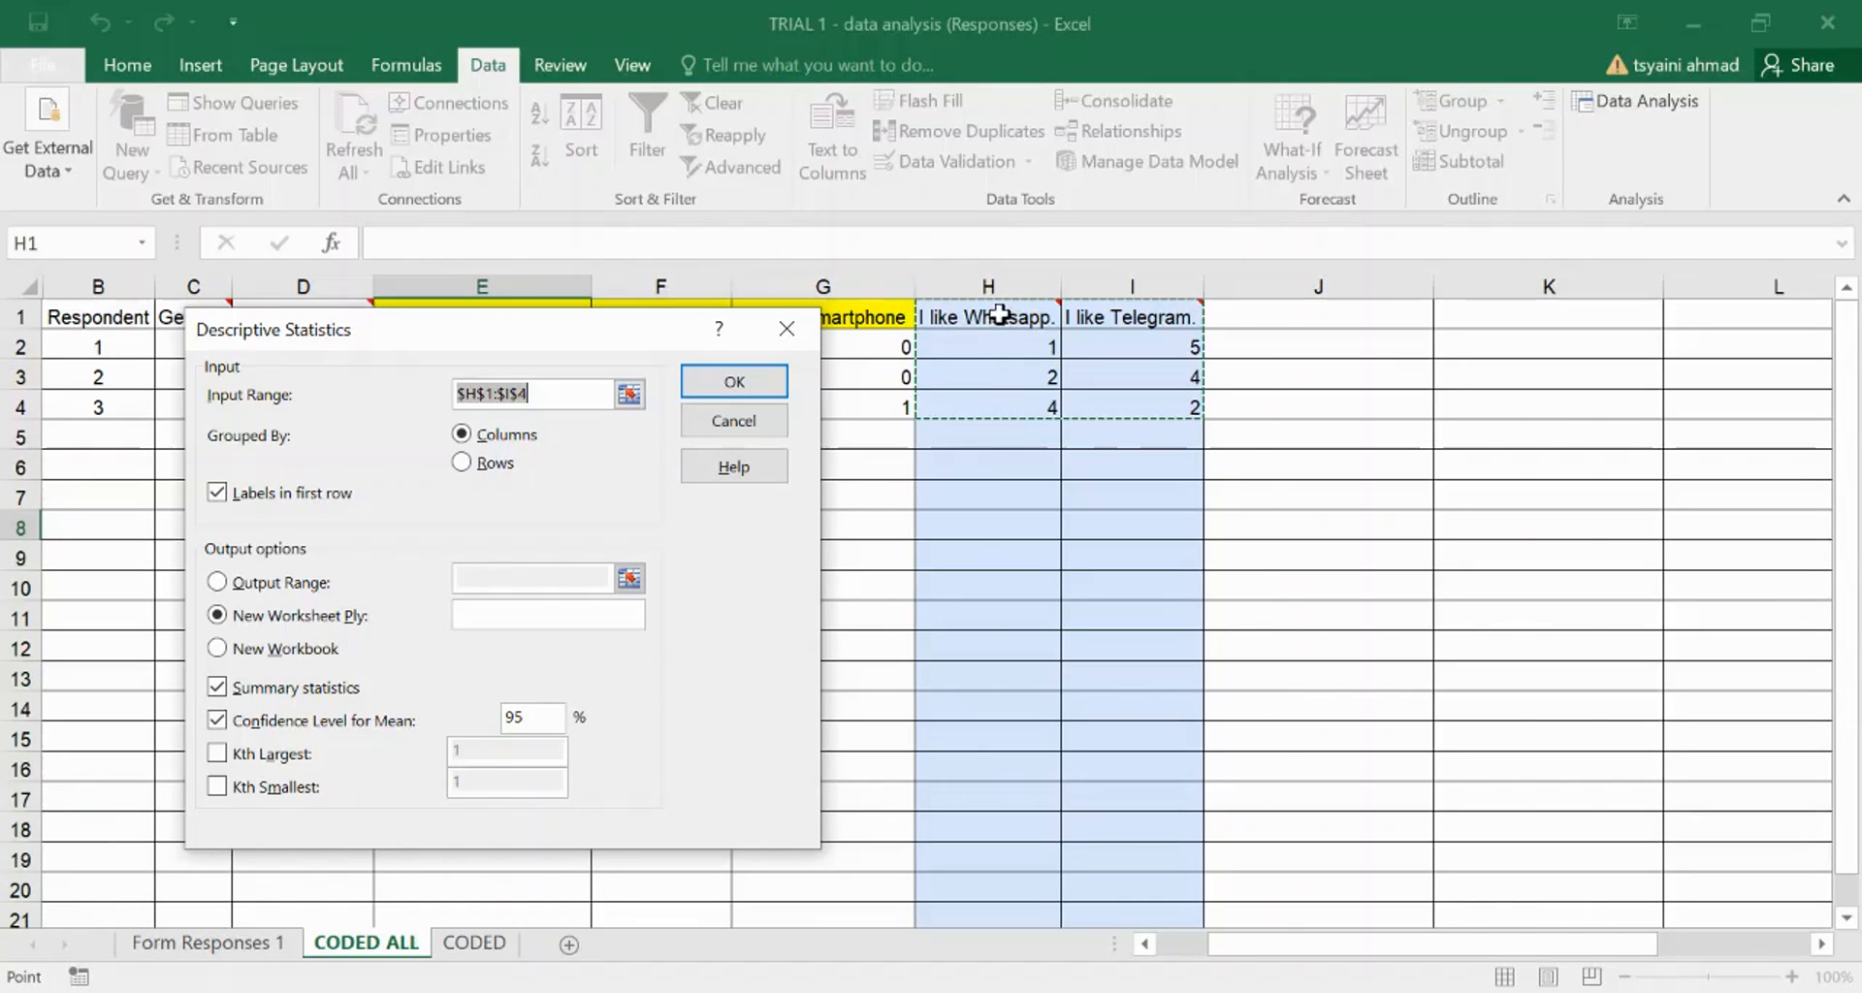
left_click_drag(1001, 314, 1180, 403)
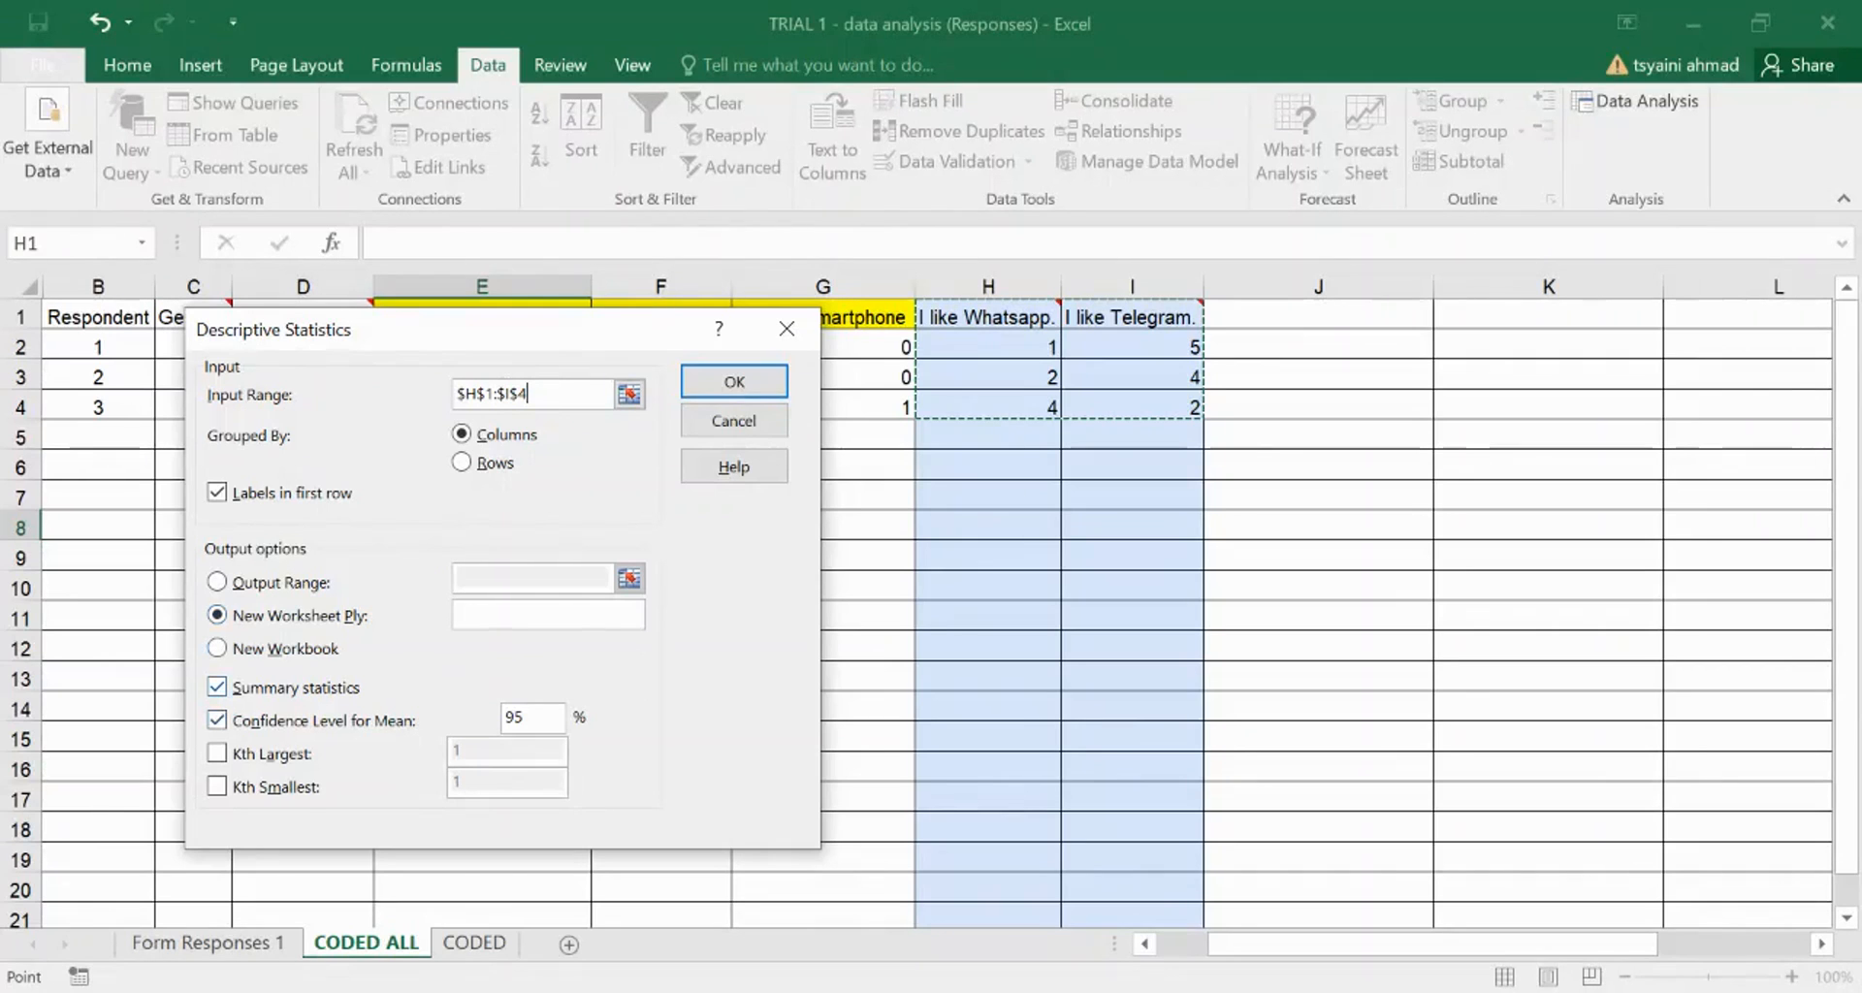
left_click(218, 687)
left_click(217, 720)
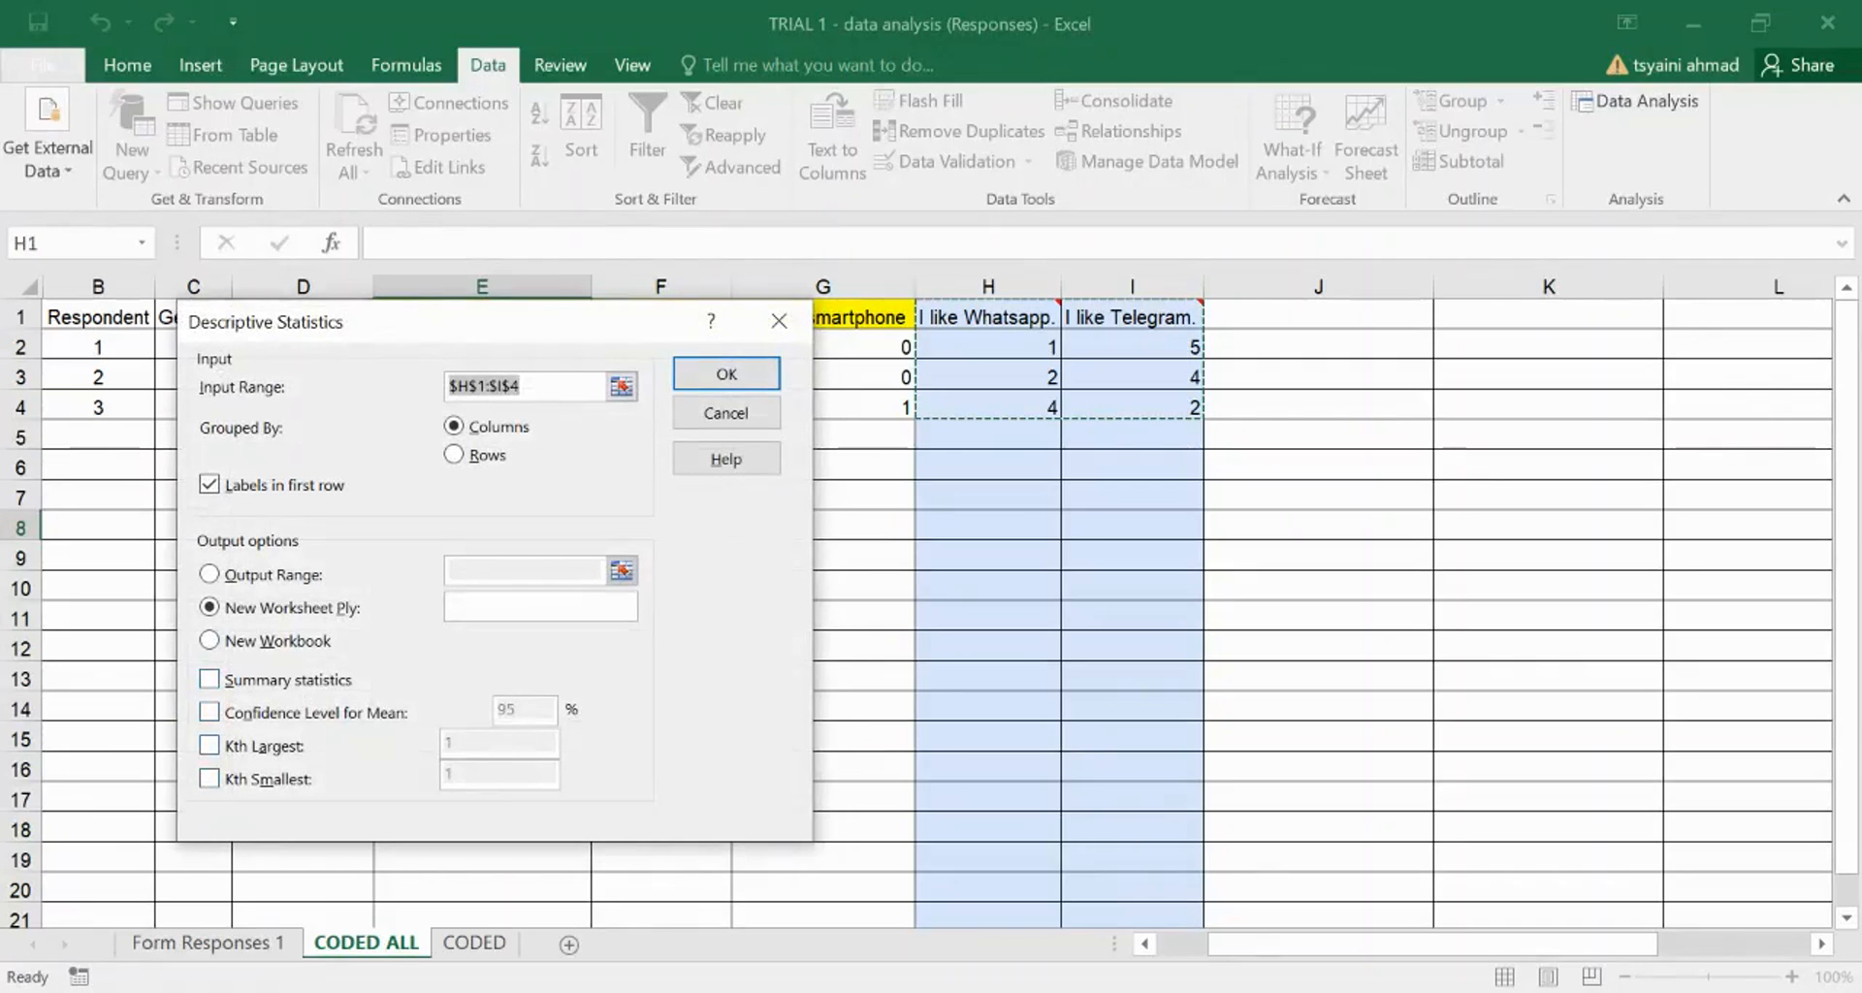
left_click(210, 680)
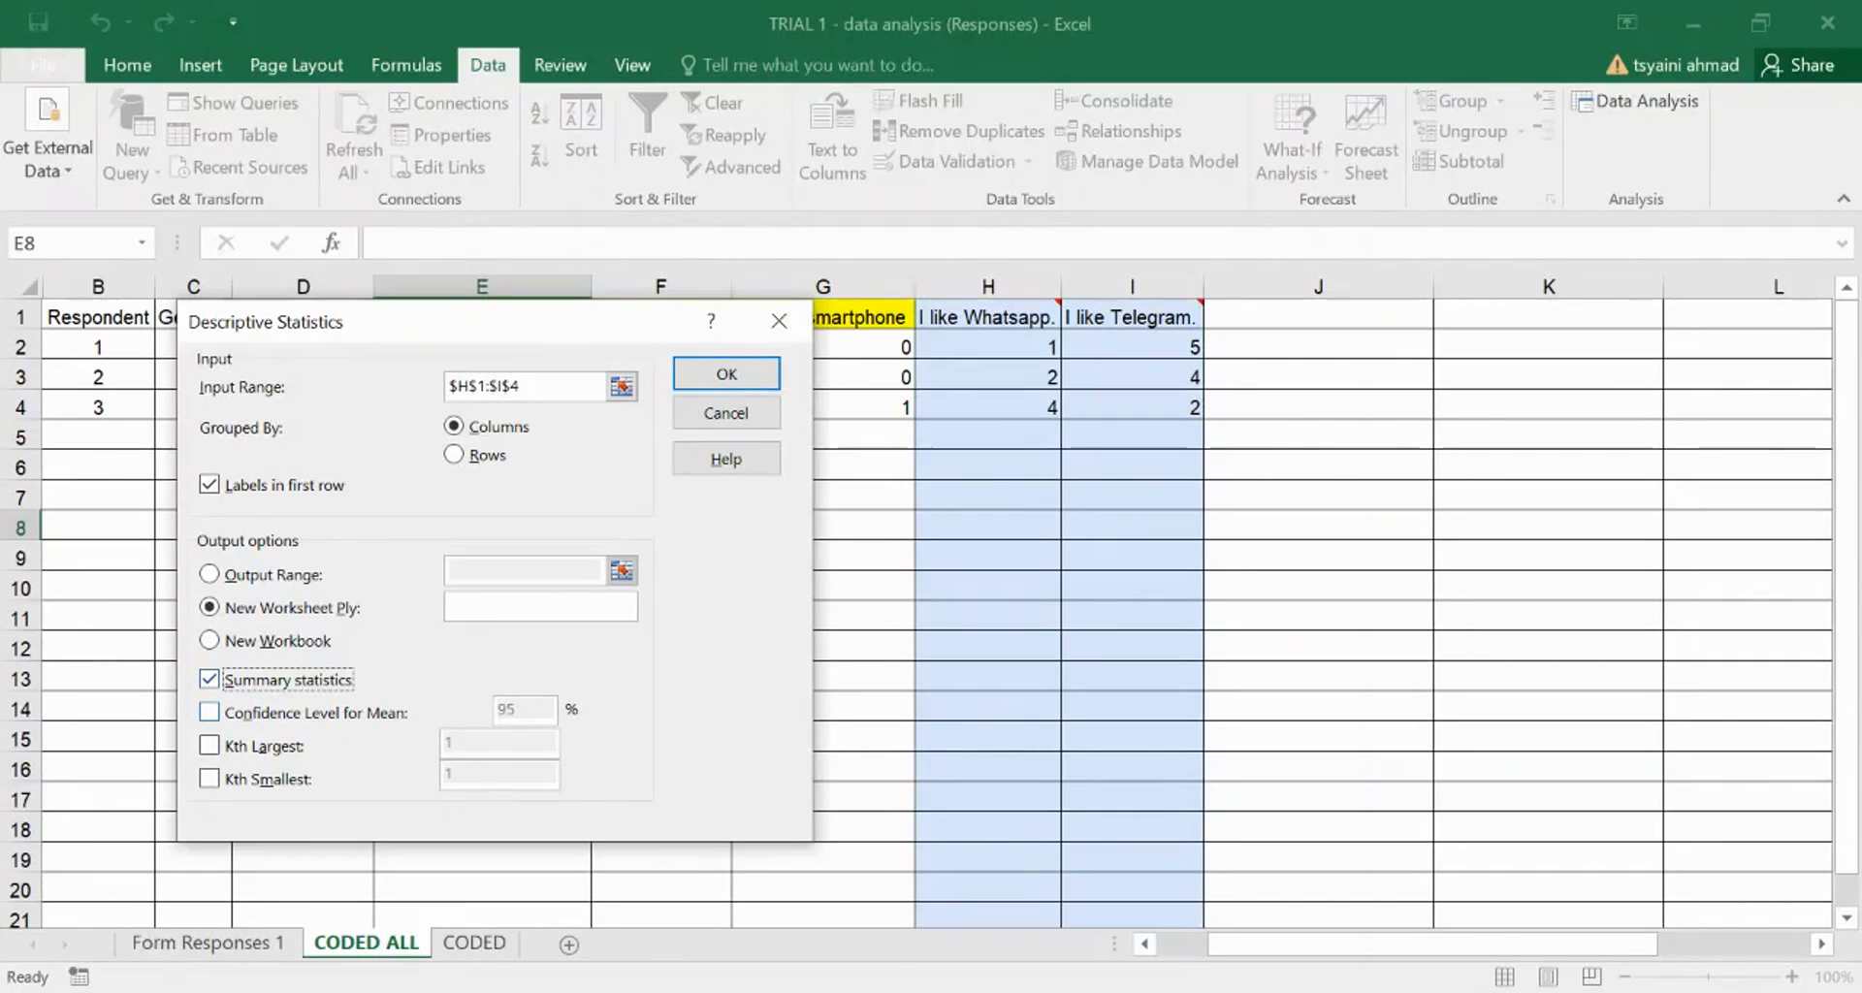
left_click(744, 376)
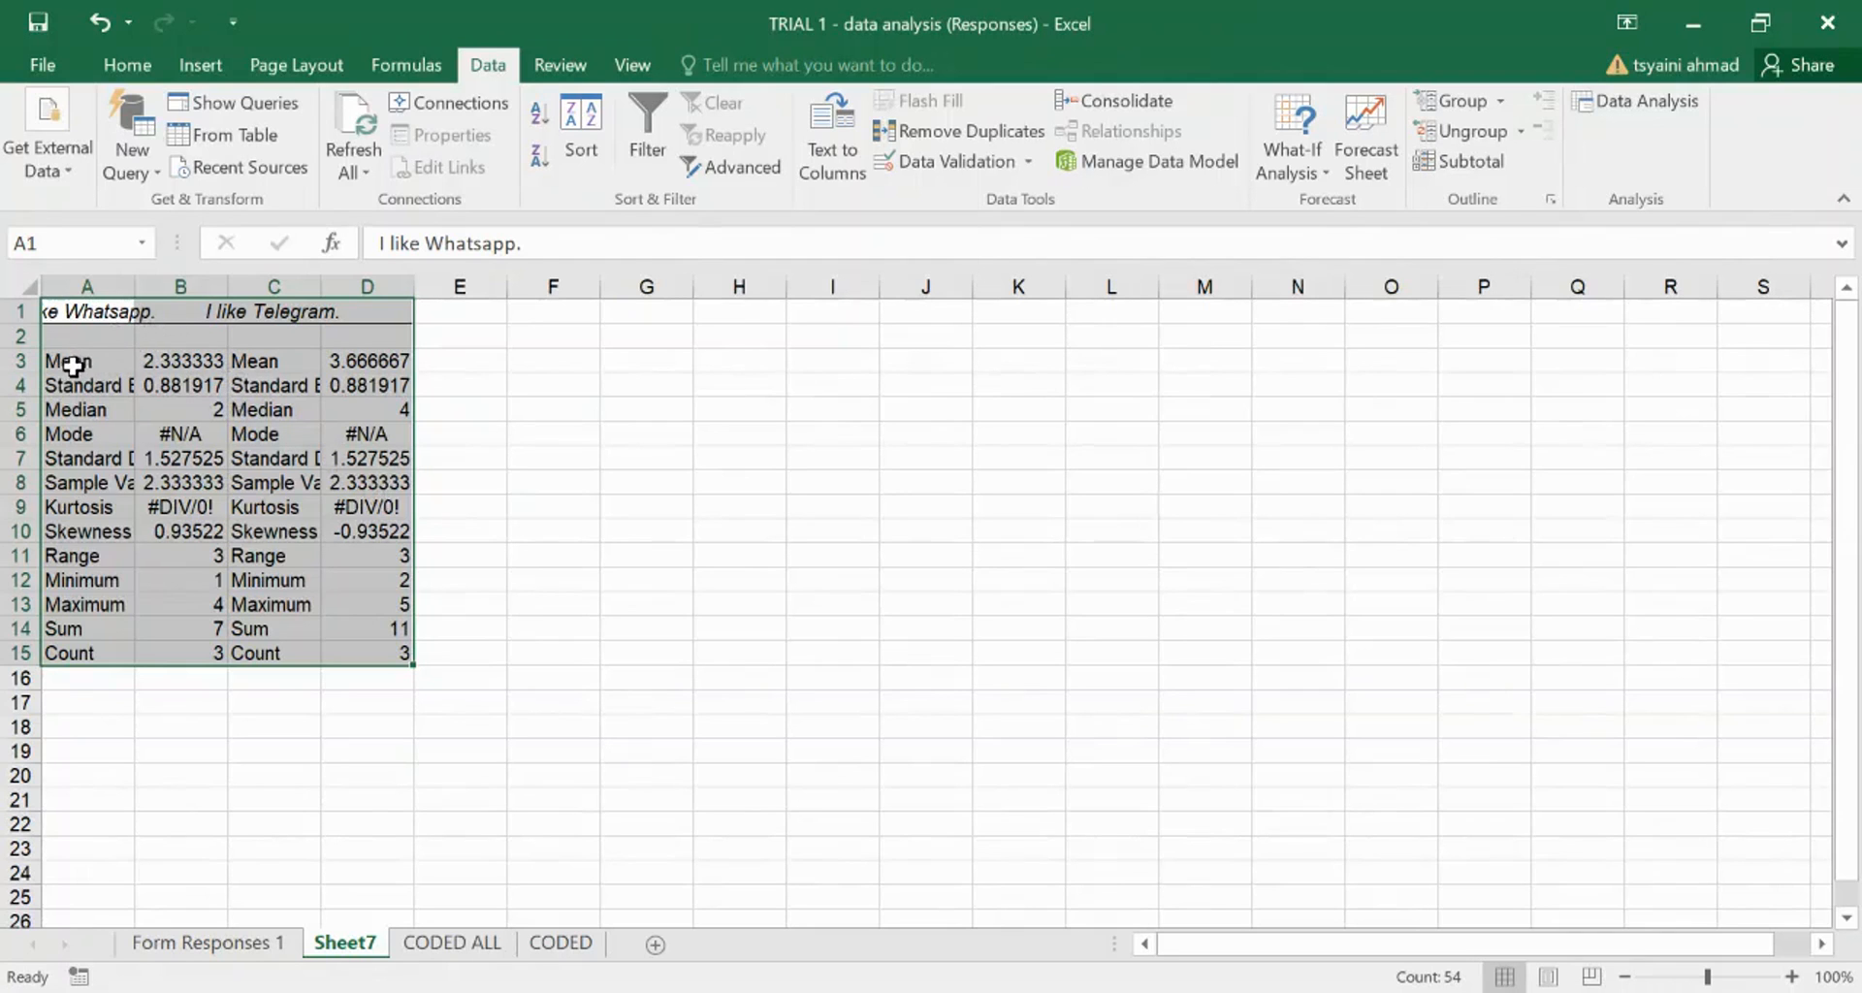
- Fill the Mean (row 3) and Standard Deviation (row 7) rows with light orange
left_click(17, 360)
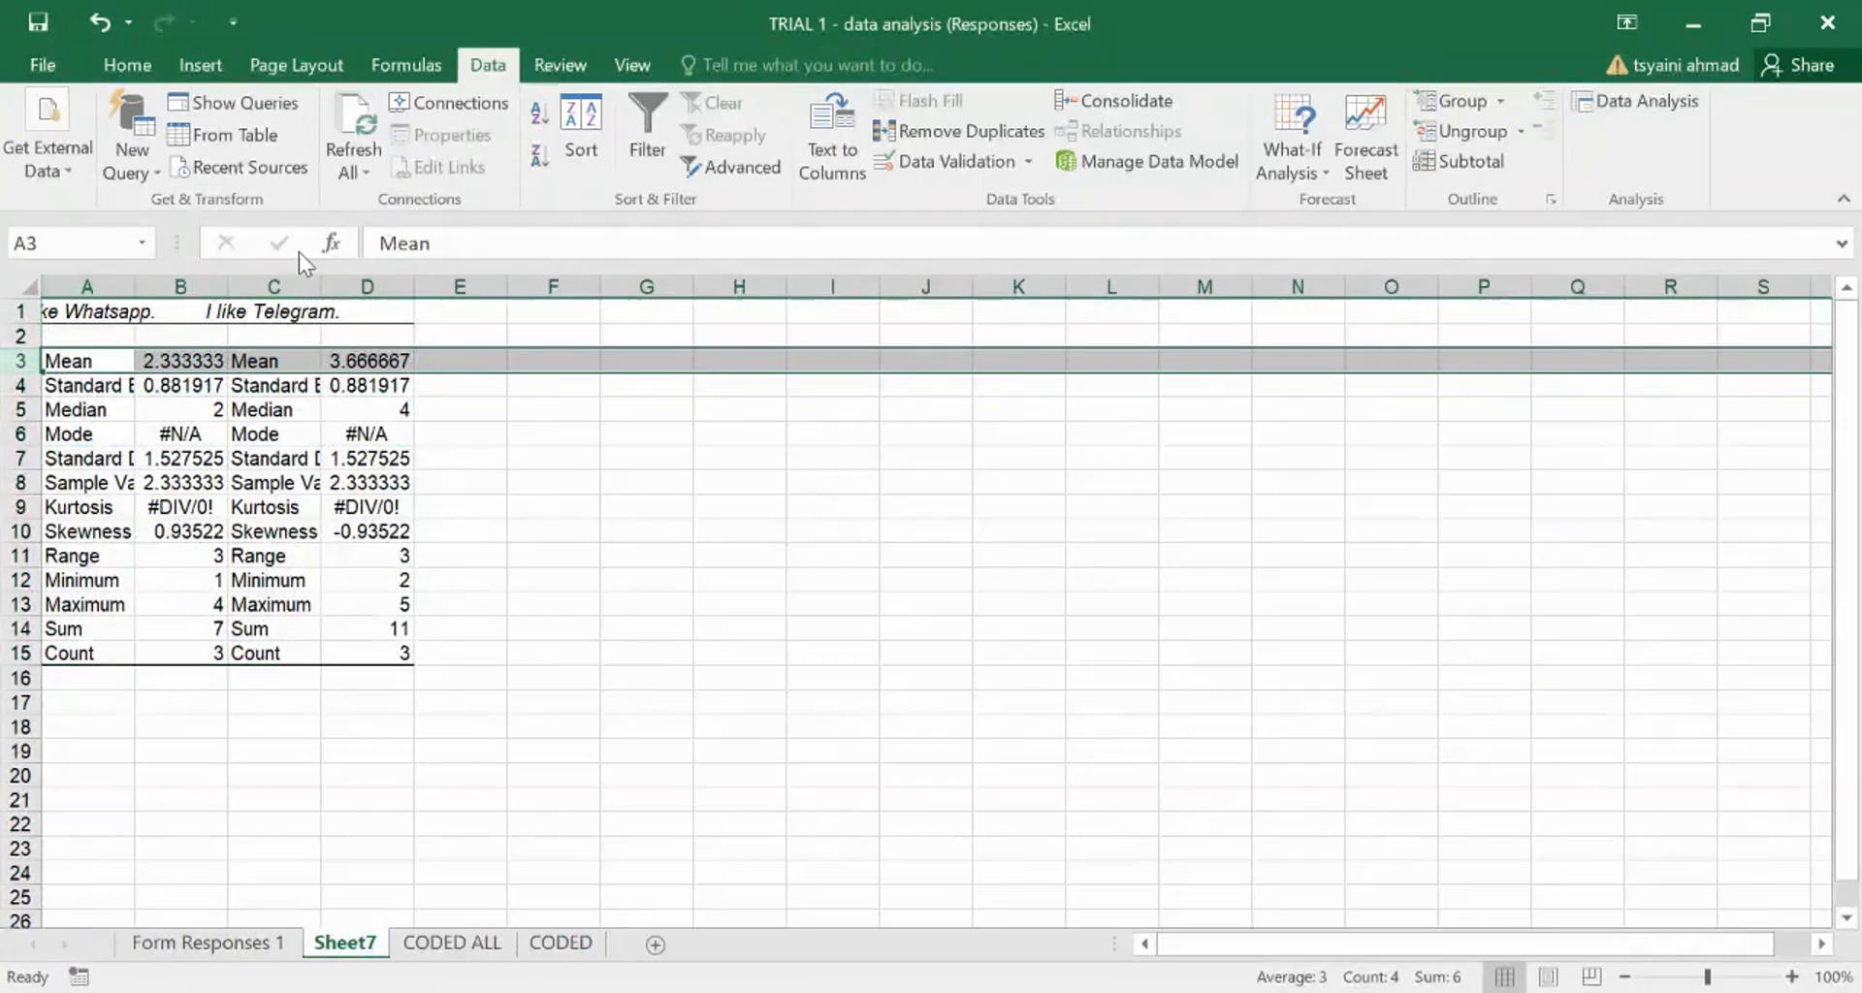
left_click(127, 65)
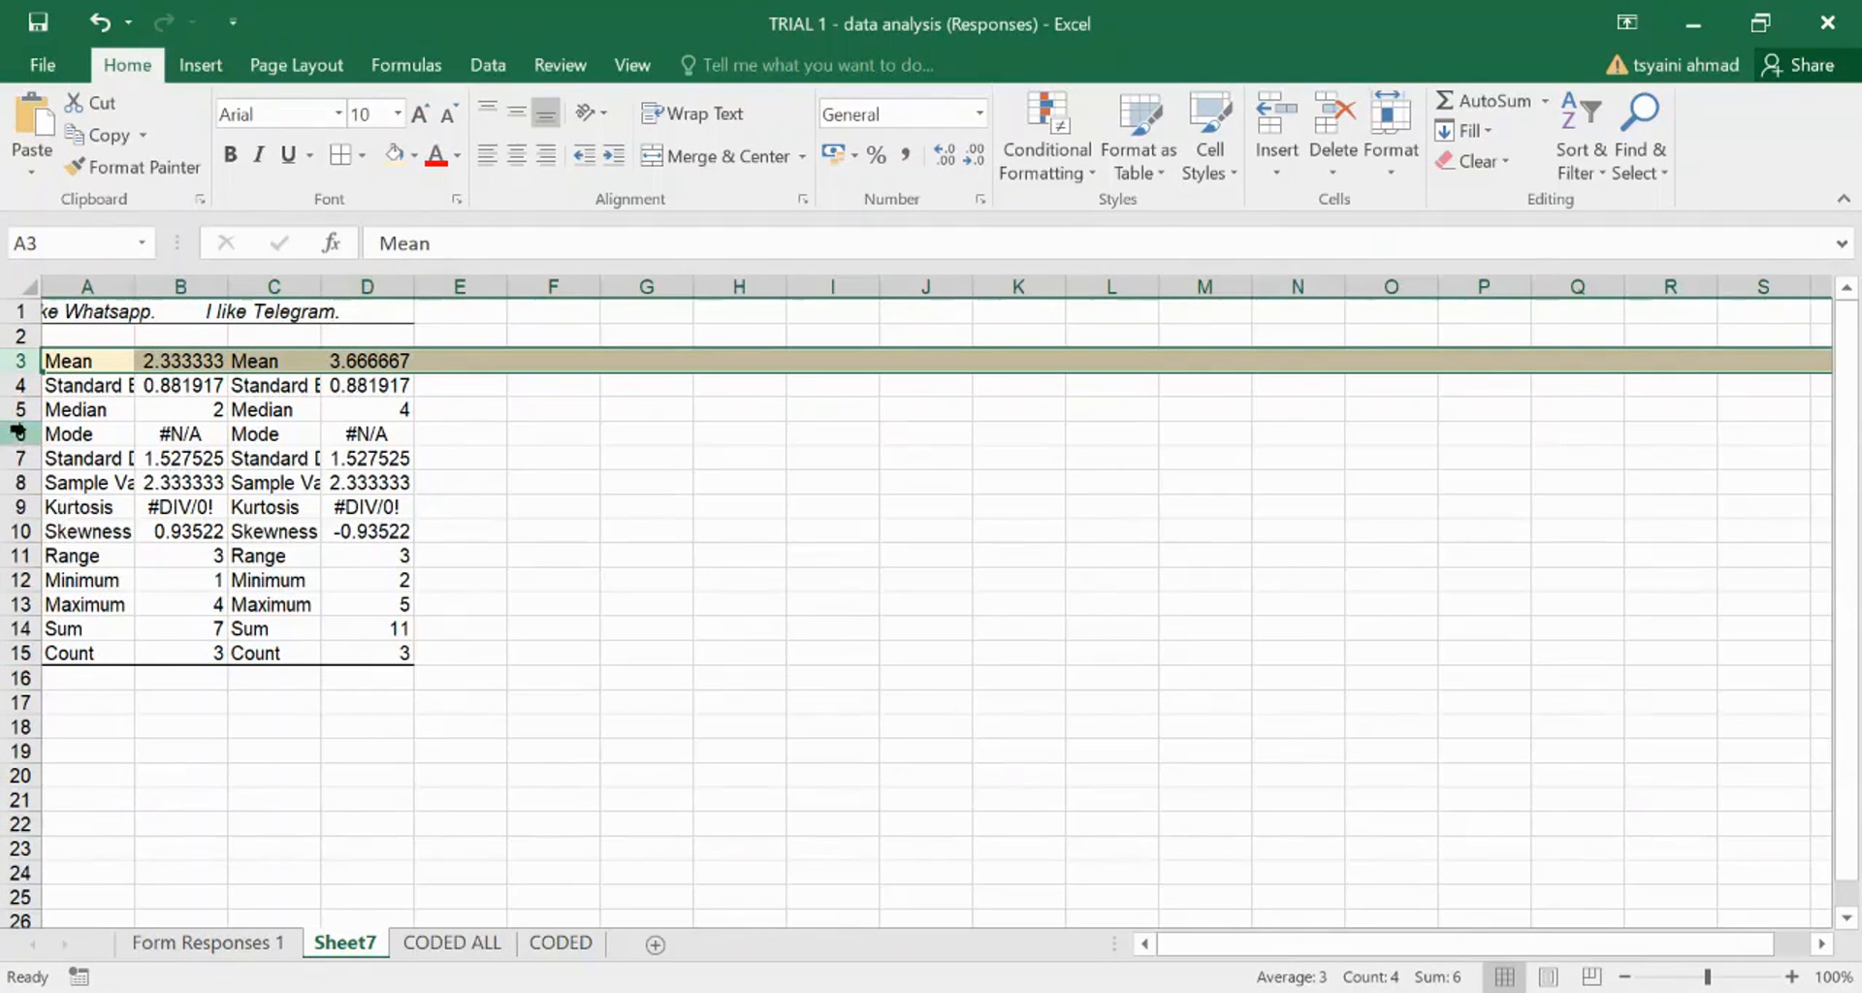
left_click(15, 457)
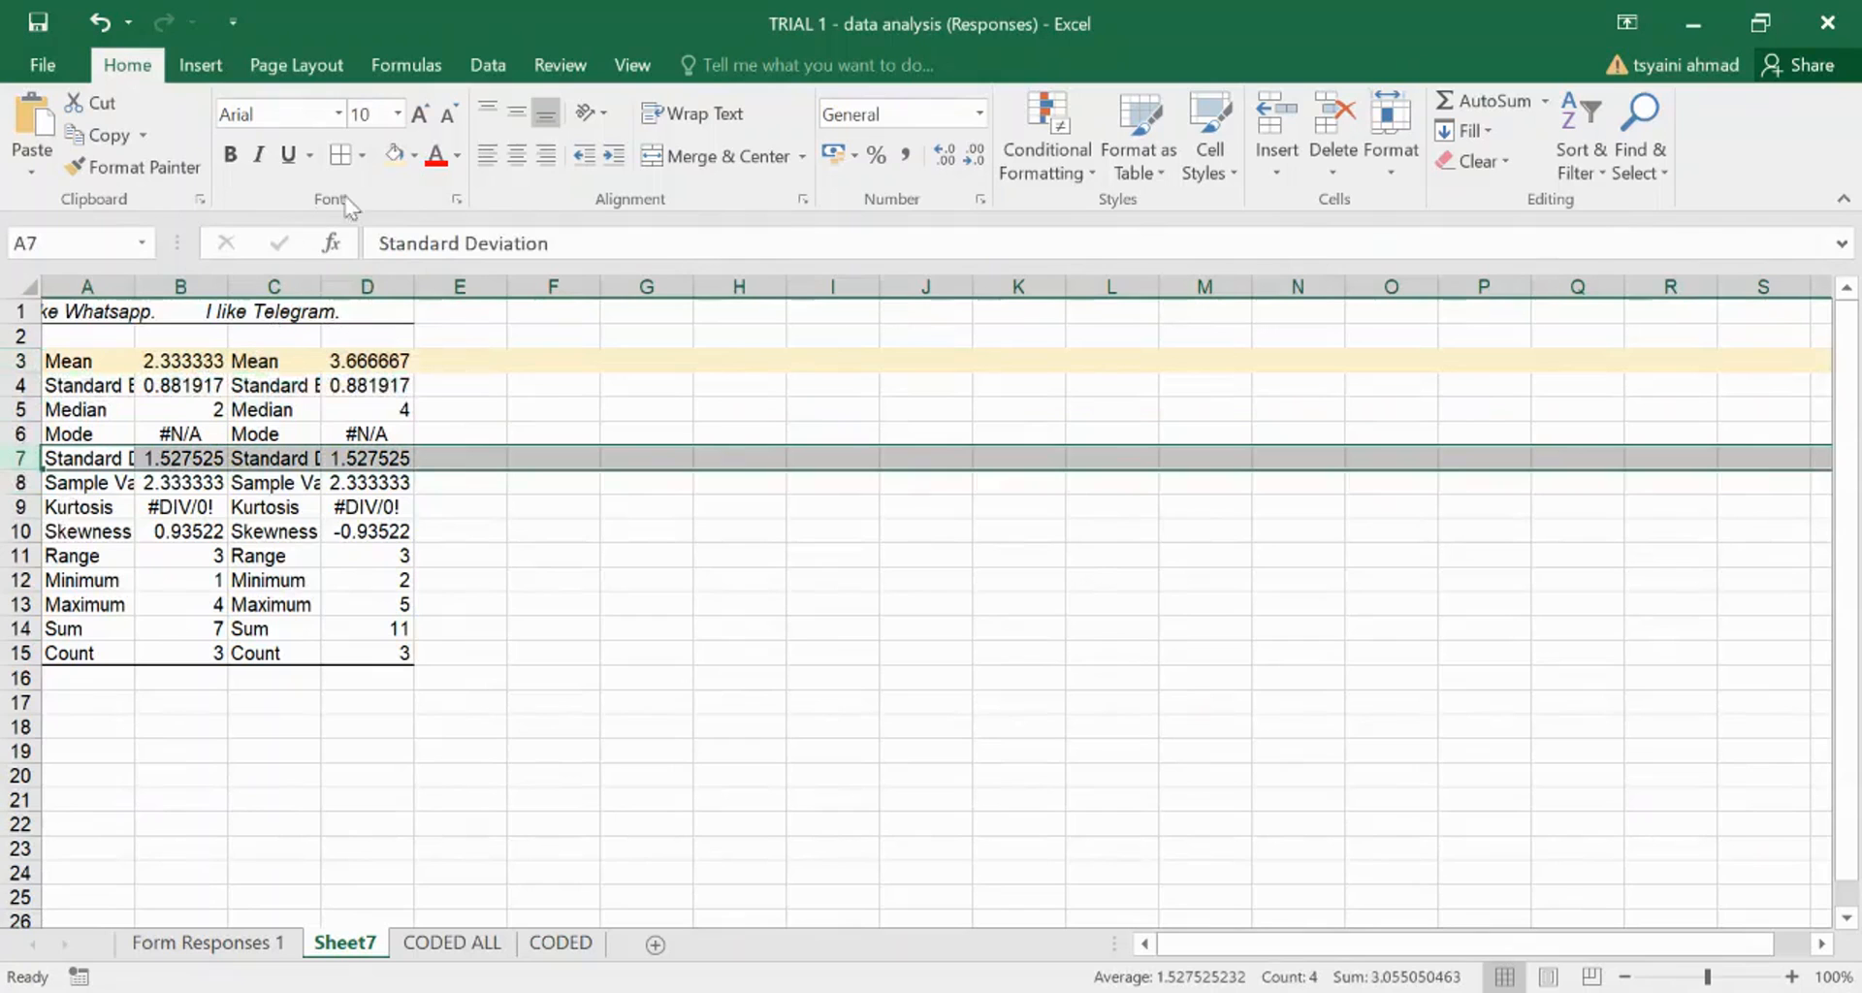
left_click(572, 607)
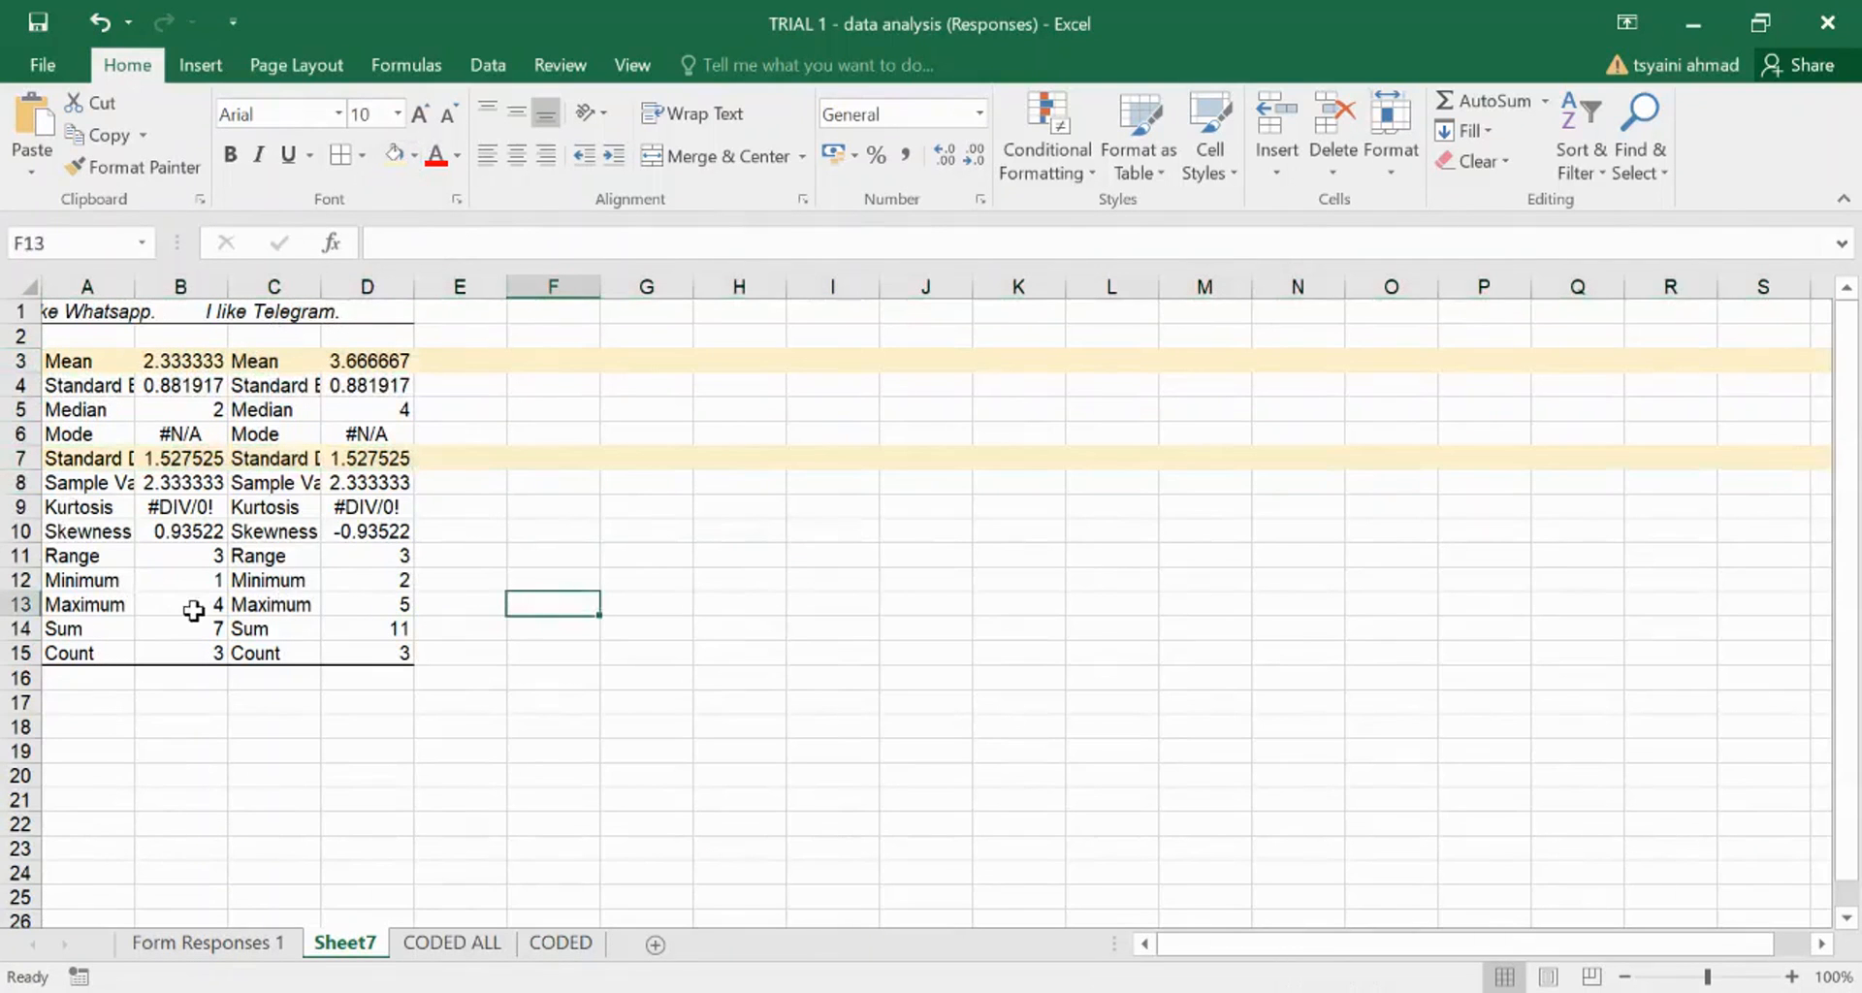
left_click(396, 759)
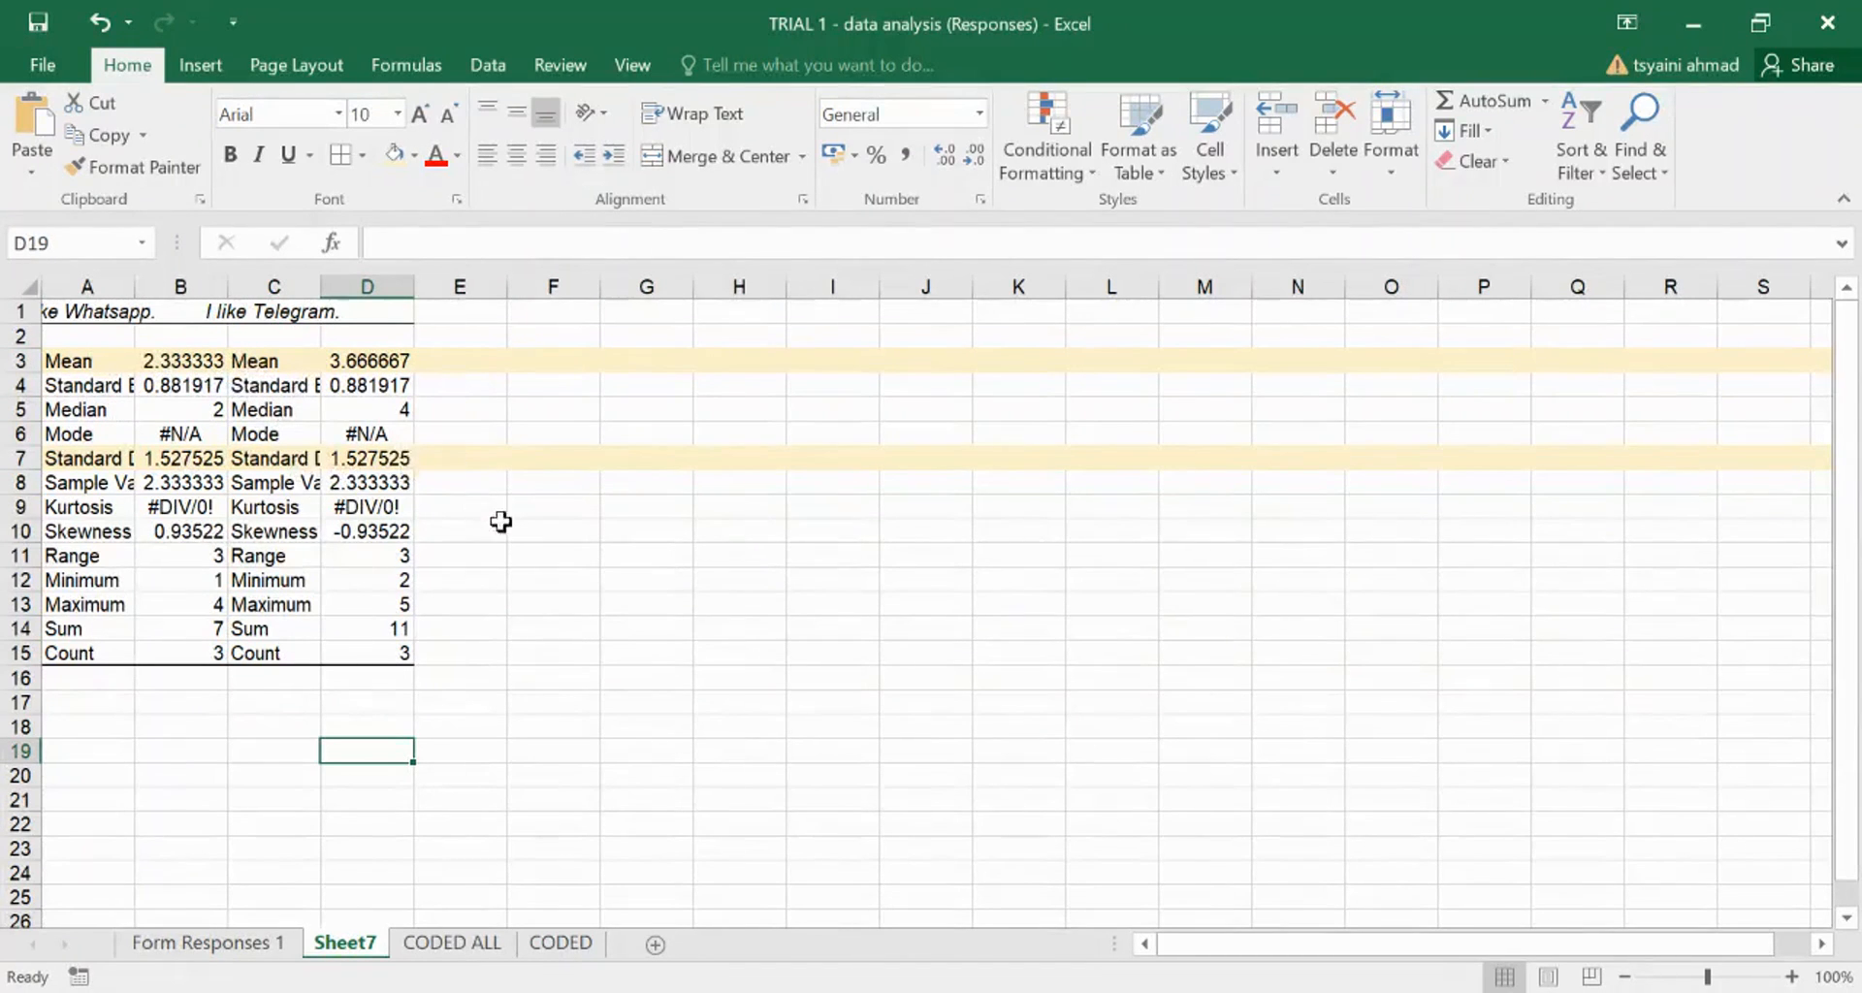
left_click(582, 623)
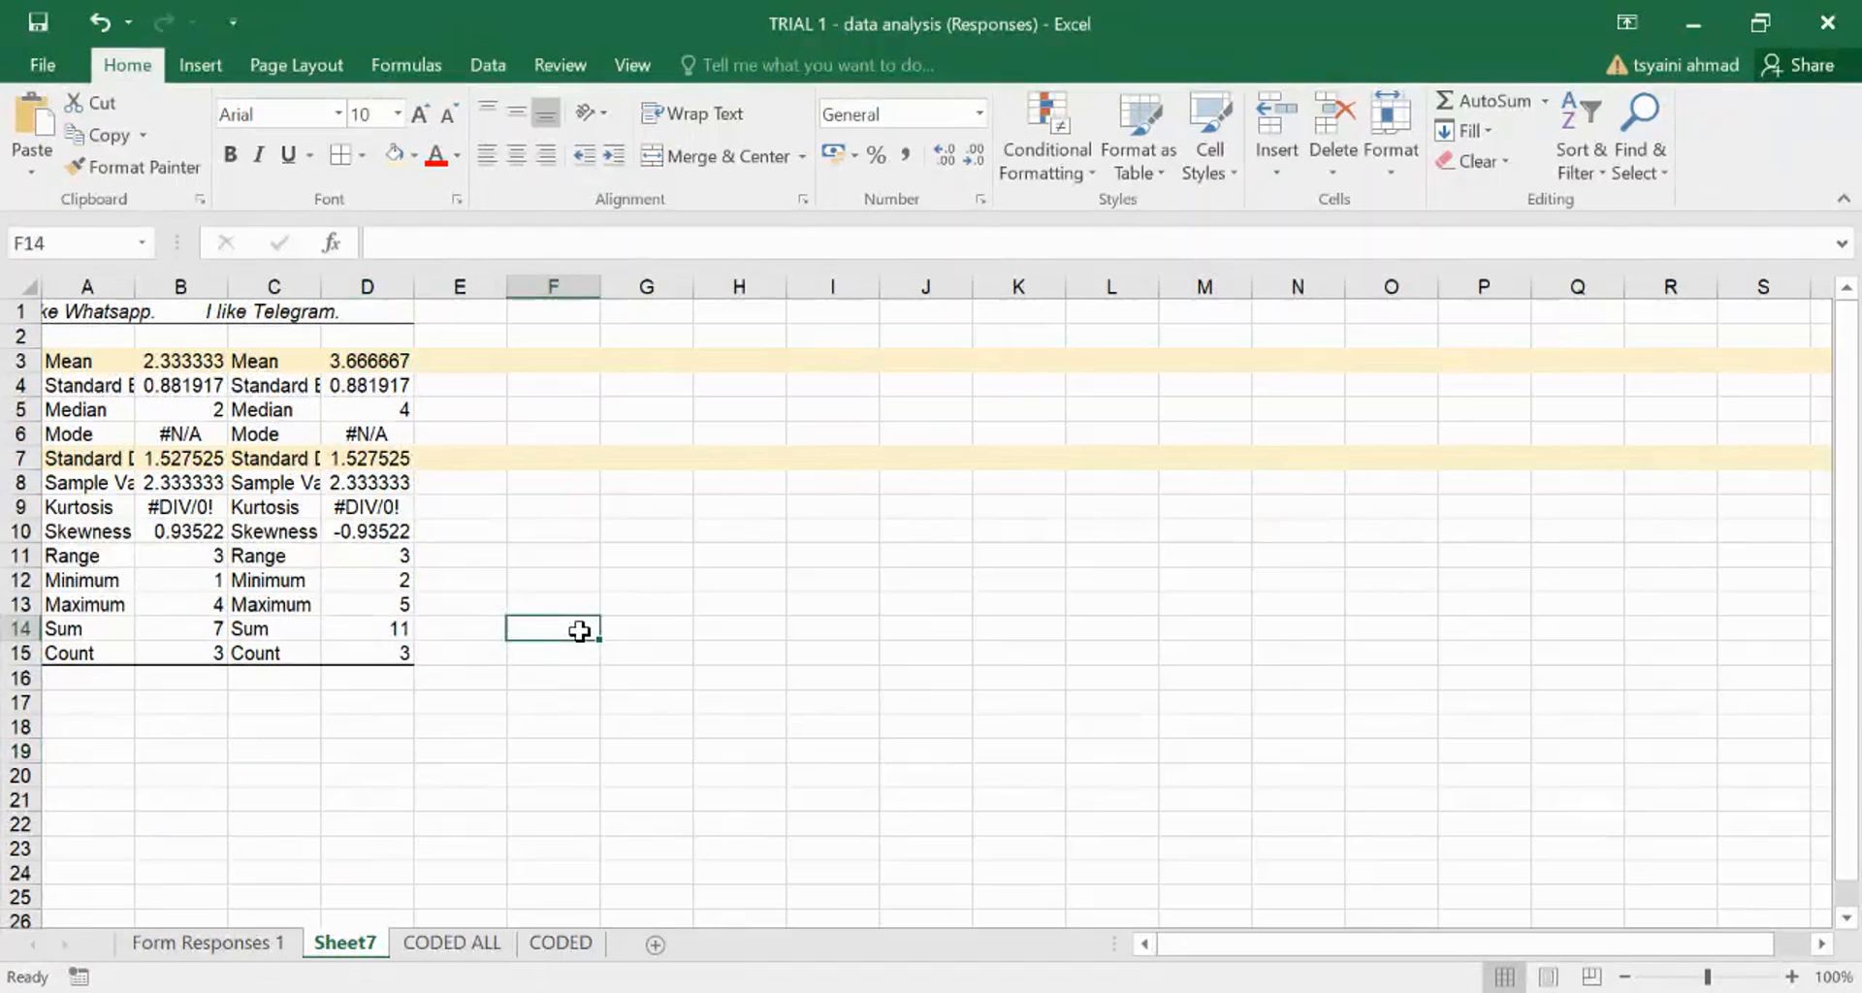
left_click(474, 702)
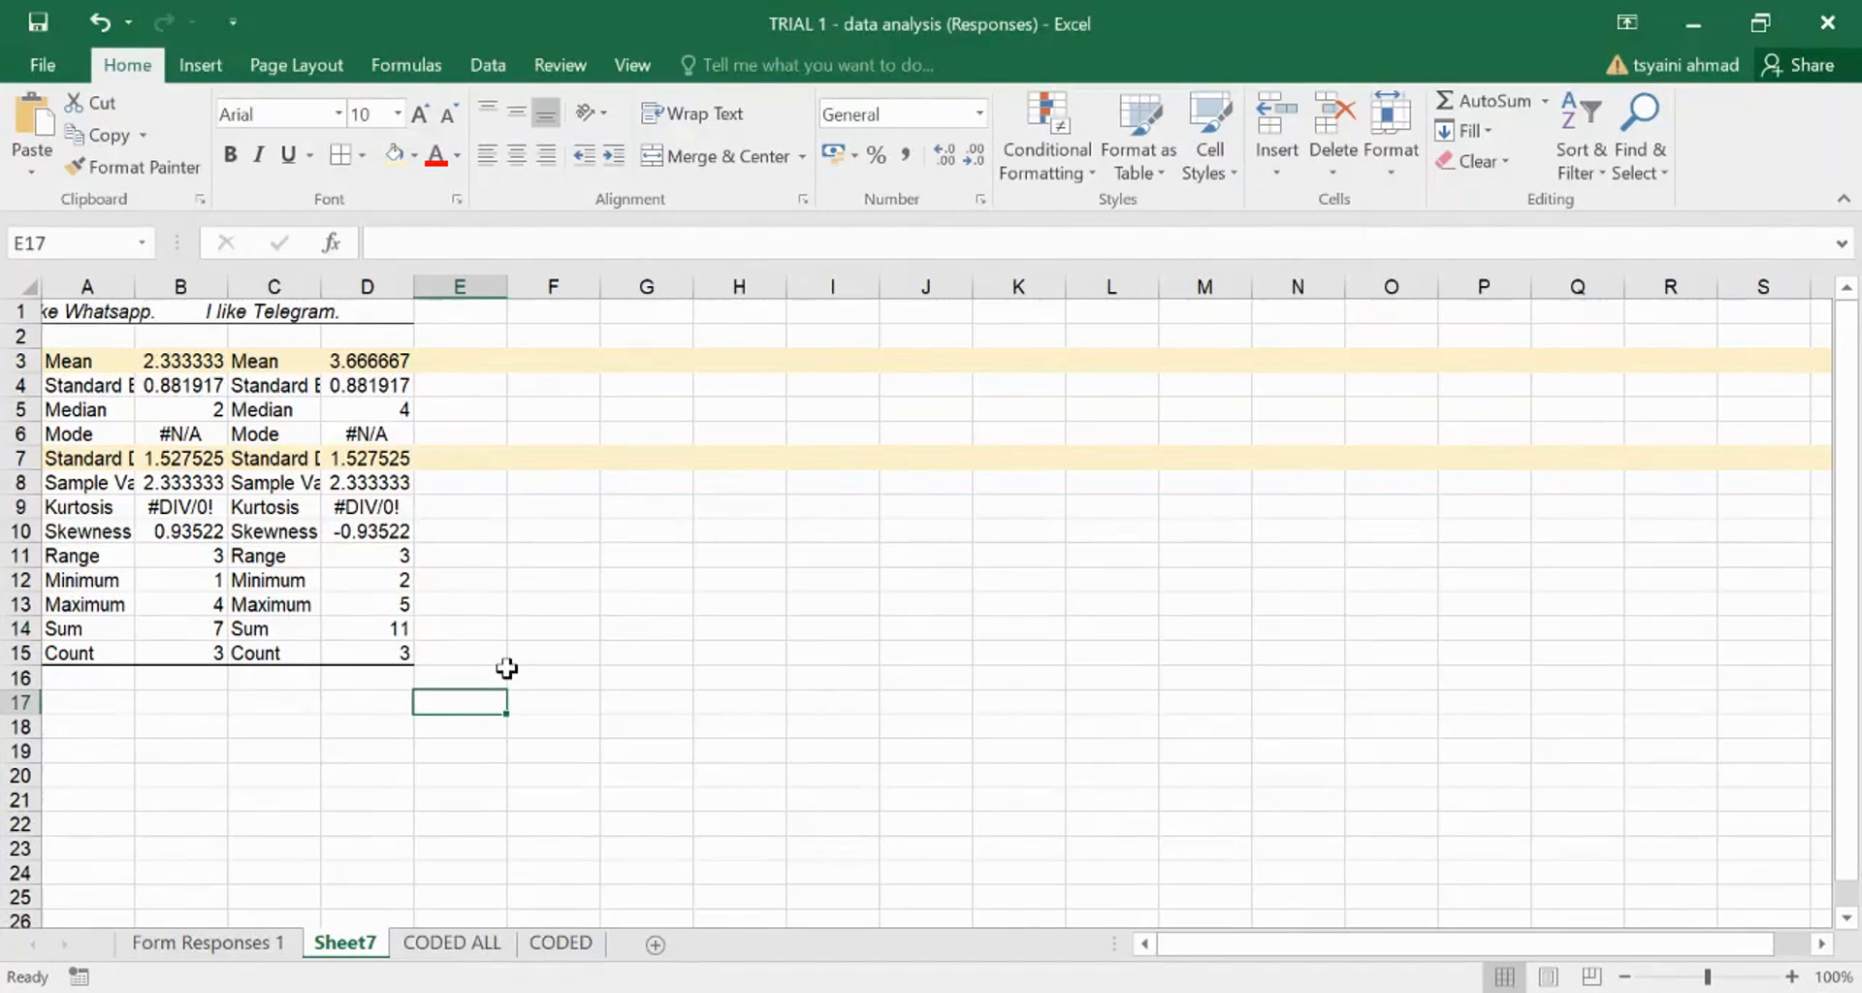